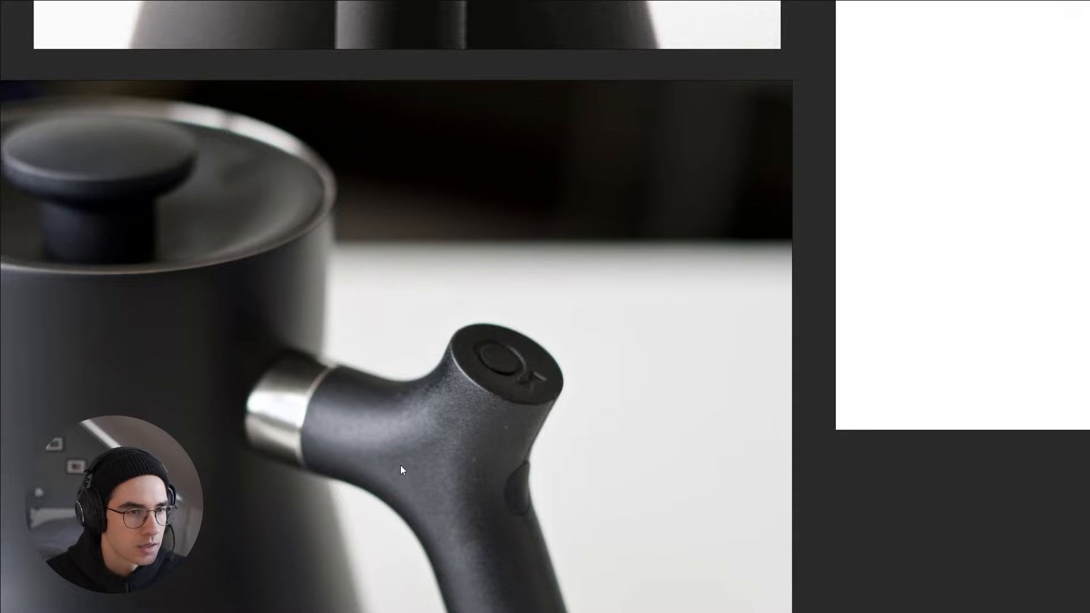
Step: Examine the kettle reference photos, focusing on the handle's forked shape and its metal connector to the body
scroll(427, 442, down, 5)
middle_drag(616, 177, 409, 350)
middle_drag(868, 390, 526, 396)
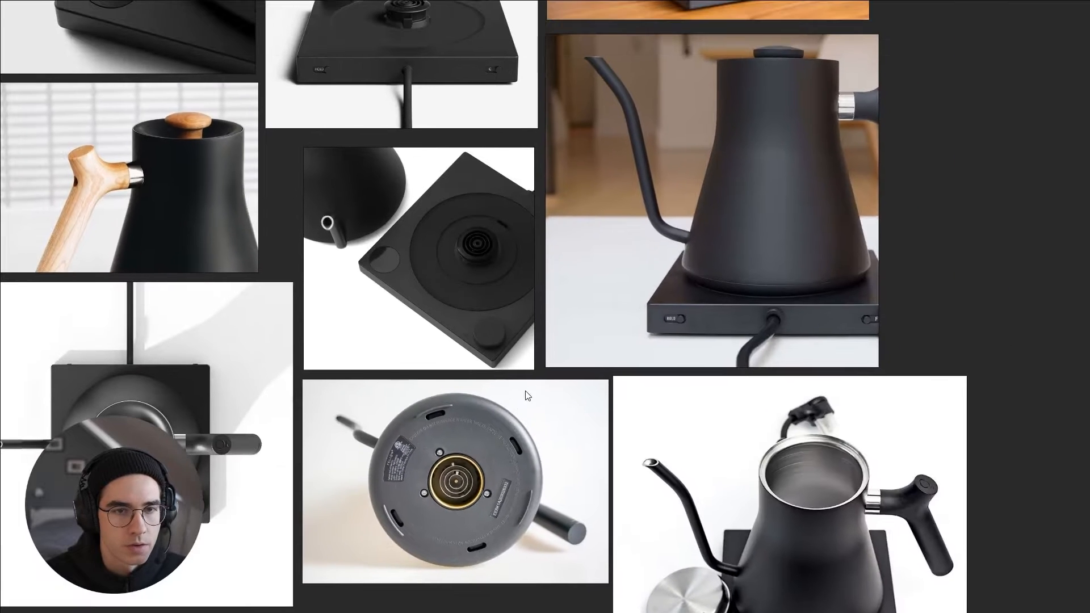
scroll(925, 527, up, 6)
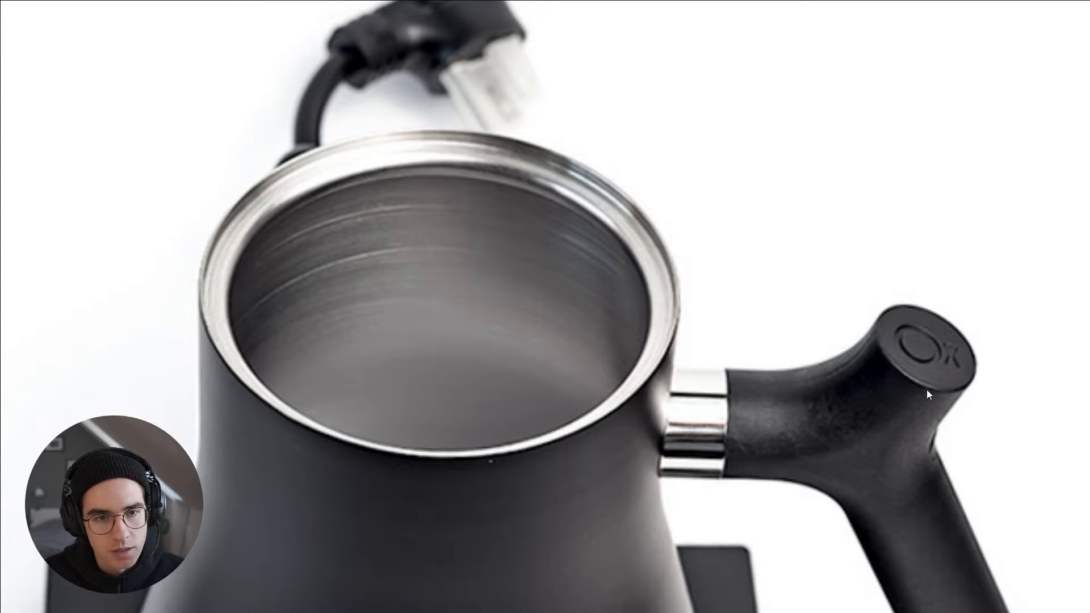
scroll(894, 481, down, 6)
middle_drag(628, 180, 744, 610)
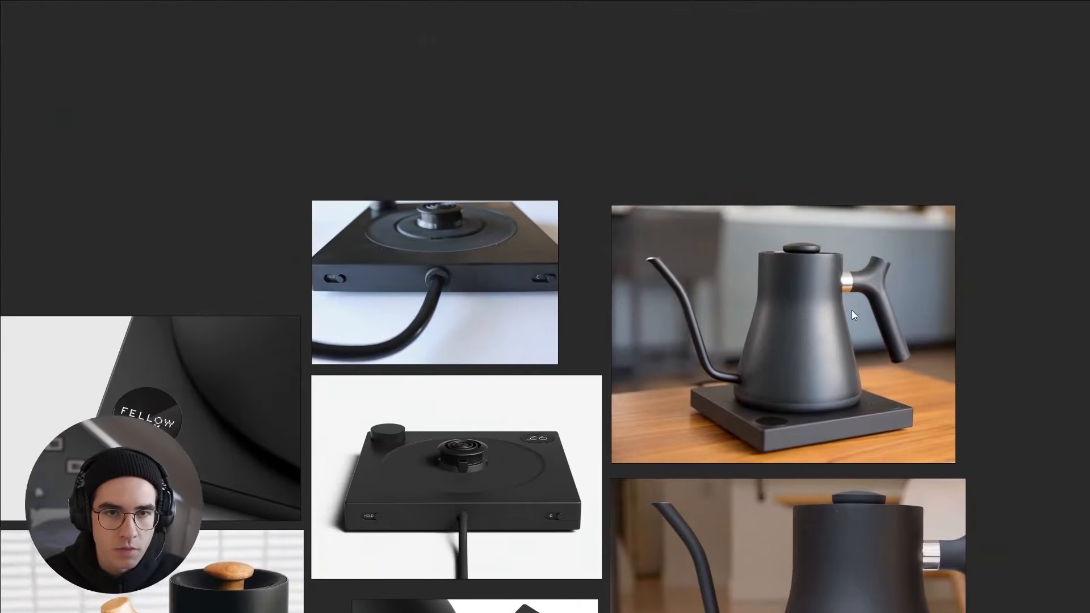
scroll(874, 286, up, 6)
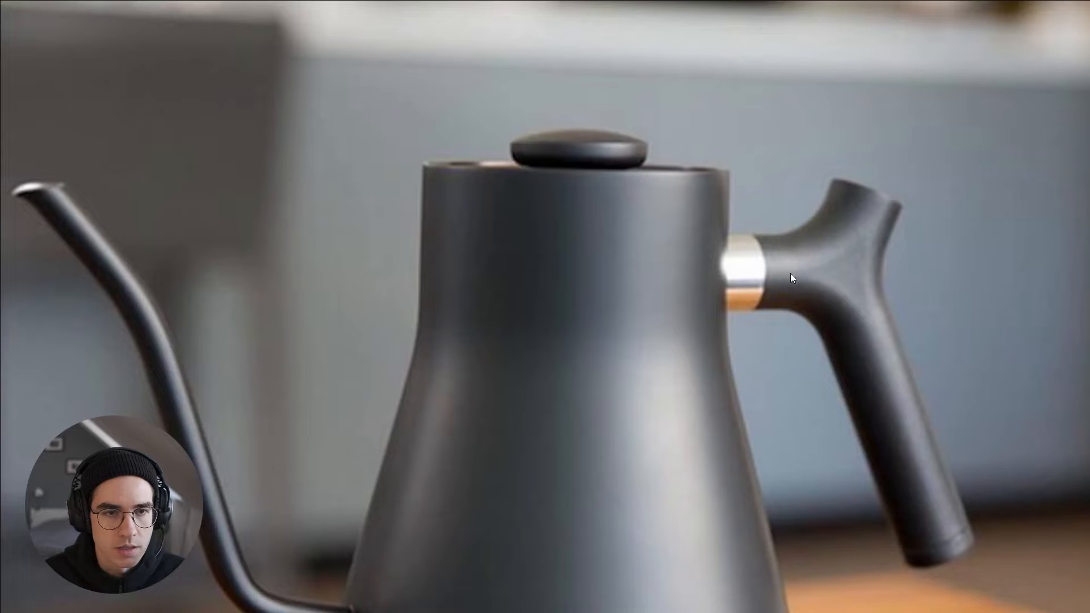
scroll(826, 270, down, 2)
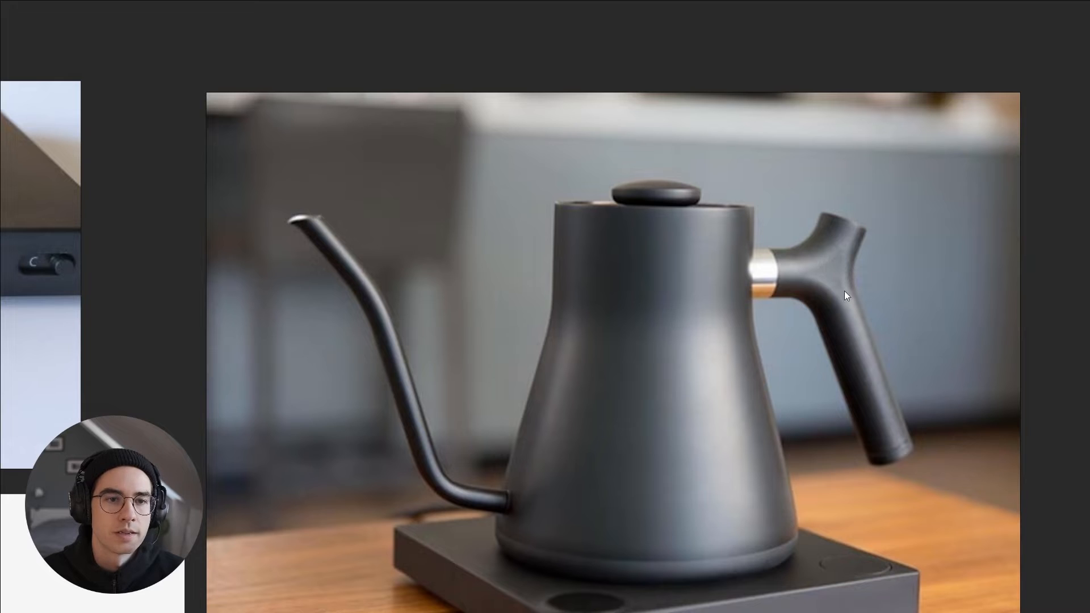
Step: Switch to Rhino and maximize the Front view of the kettle, with the underlay layer shown and the curves layer hidden
key(alt+Tab)
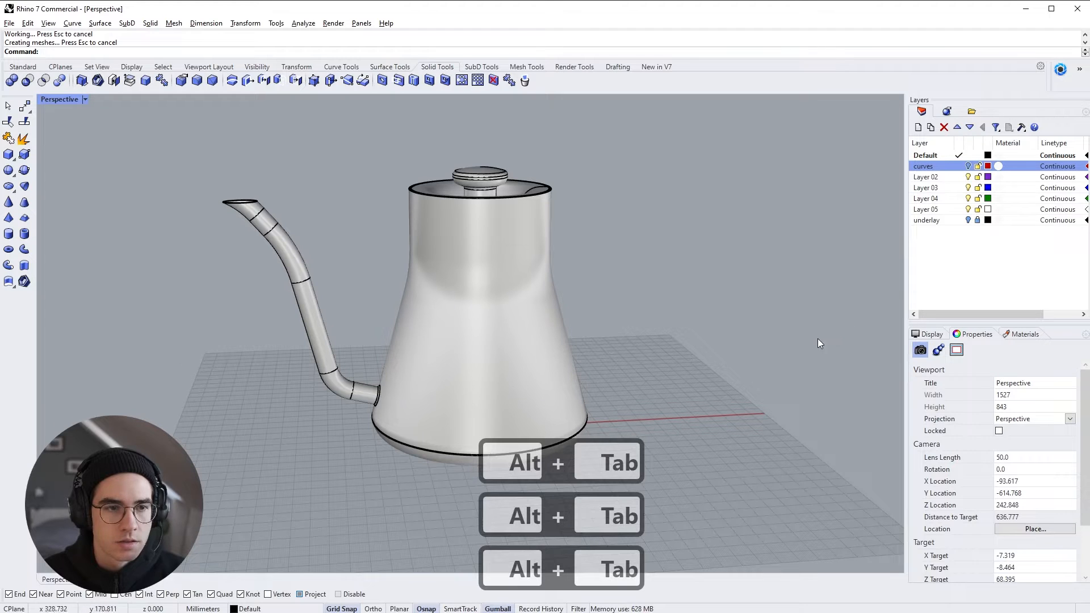
double_click(57, 99)
double_click(45, 340)
scroll(556, 361, down, 5)
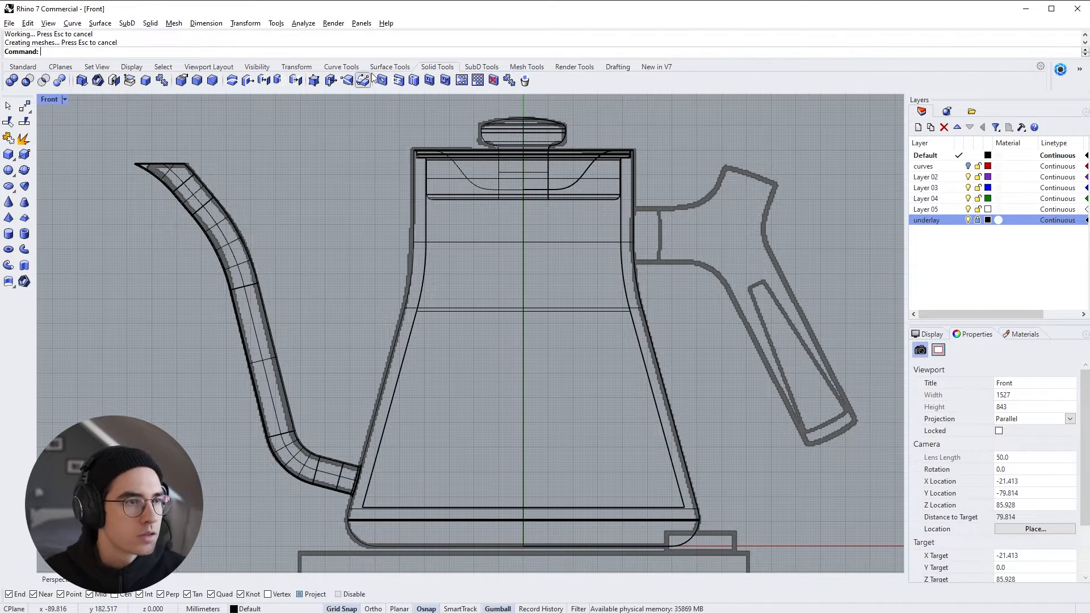
Step: Measure the handle connector's height on the underlay with a temporary vertical line, without keeping the line
click(345, 71)
click(24, 218)
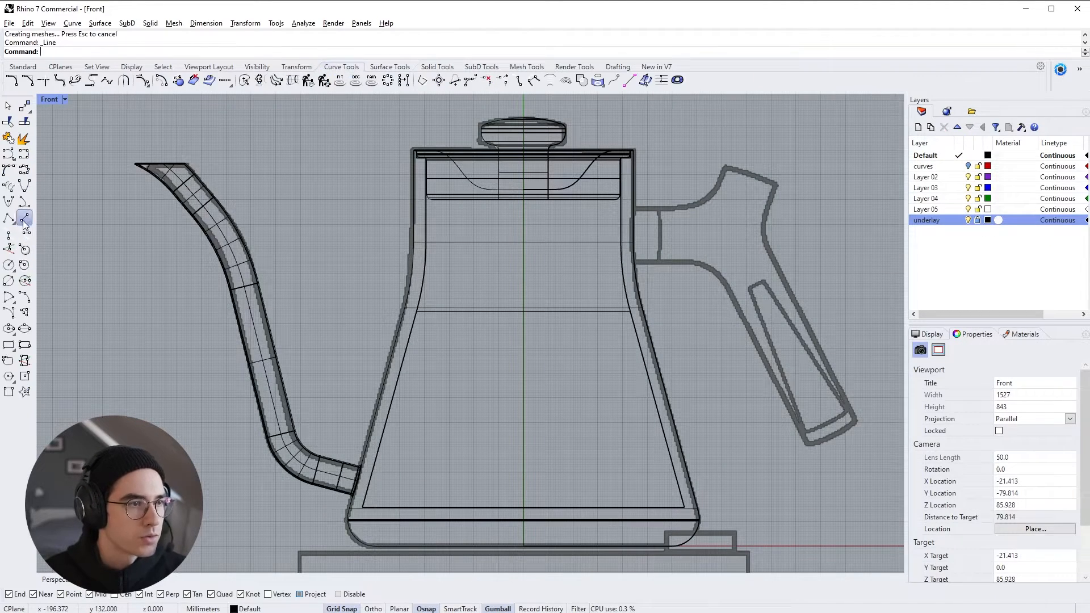
scroll(601, 227, up, 4)
click(613, 231)
key(Tab)
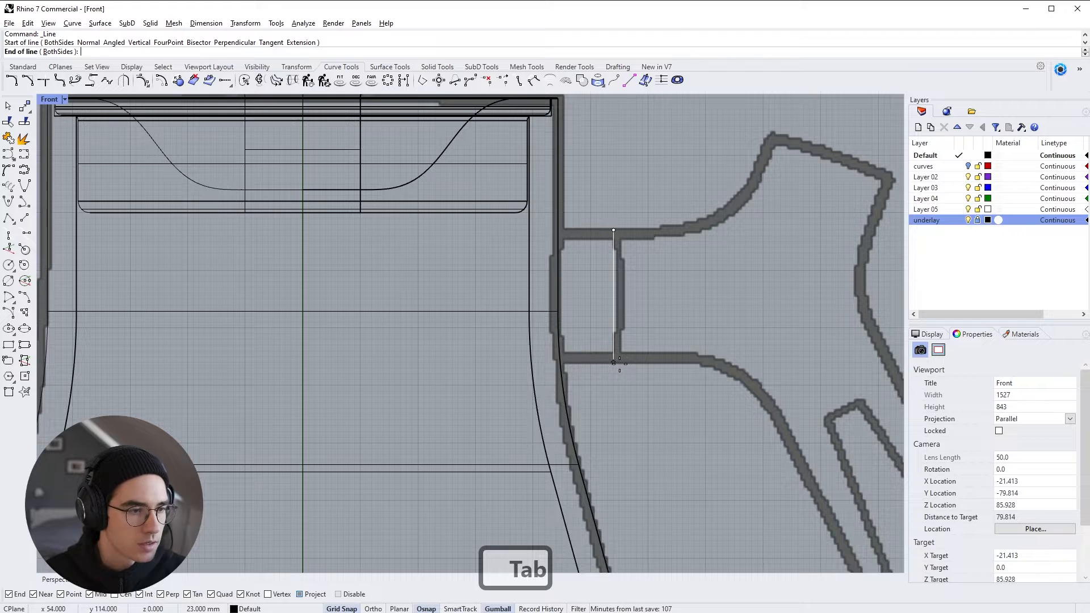
key(Escape)
scroll(620, 365, down, 3)
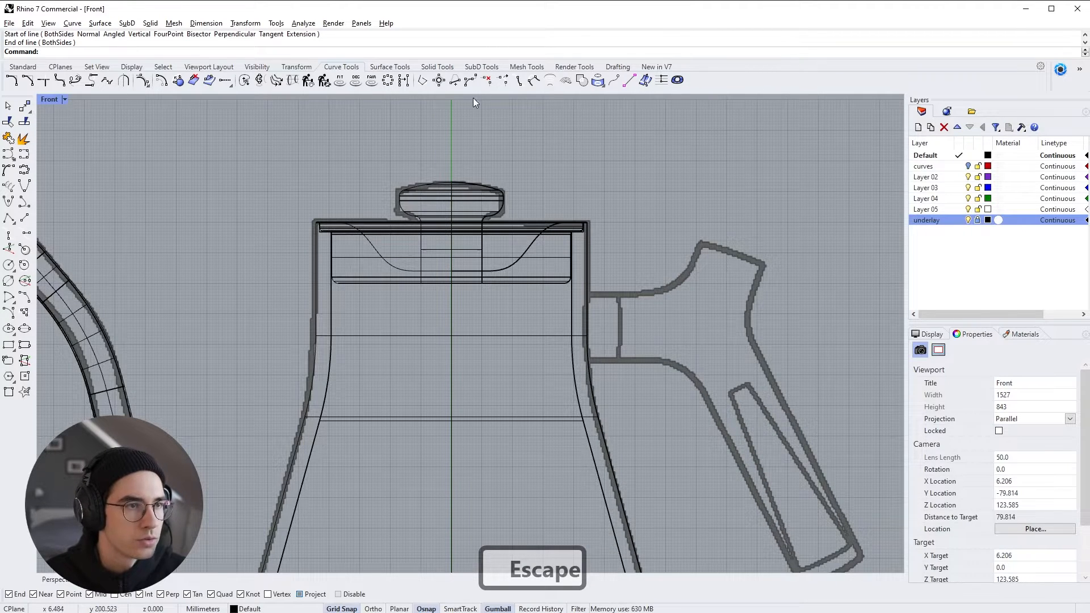
Step: Draw a horizontal line about 28 mm long from inside the kettle wall through the handle connector, and nudge it upward
click(22, 220)
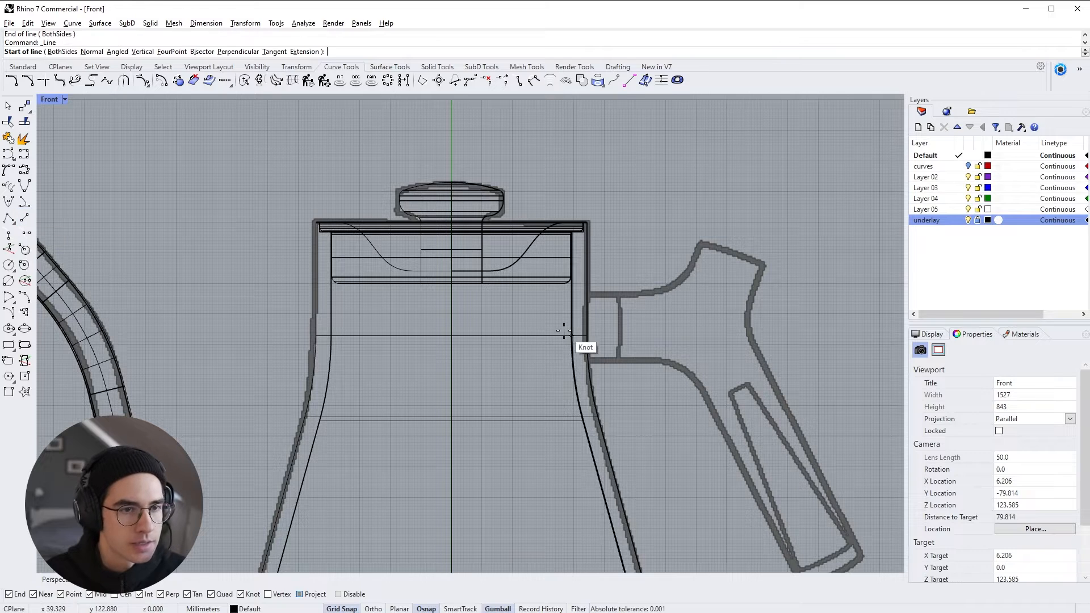
click(638, 329)
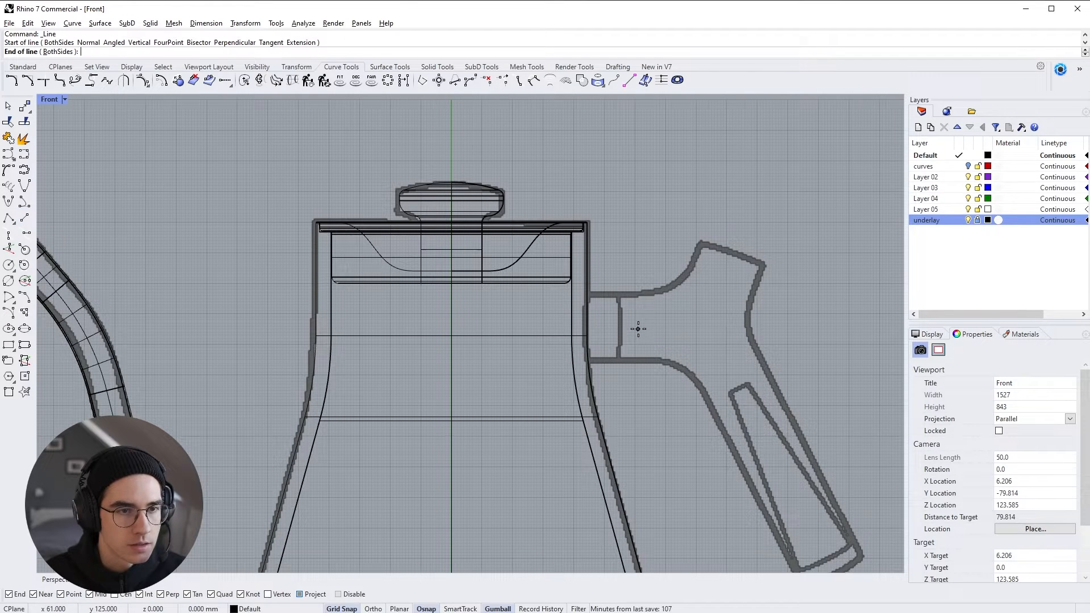
shift+click(551, 326)
shift+click(629, 332)
drag(594, 295, 593, 288)
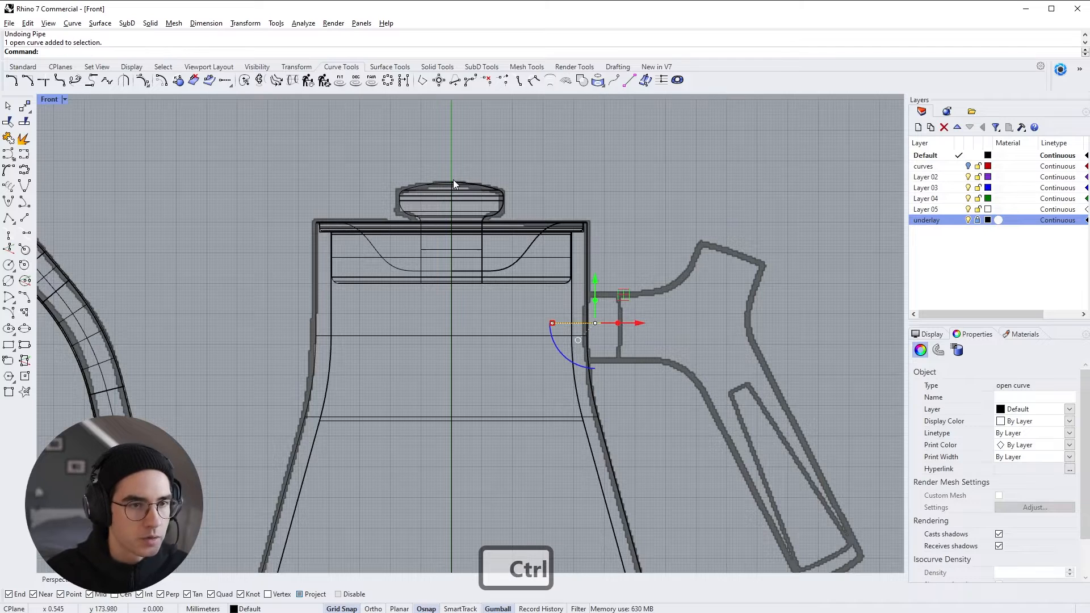
Step: Create a pipe along the connector line with no caps and a radius of 11.5 mm at both ends
text(pipe)
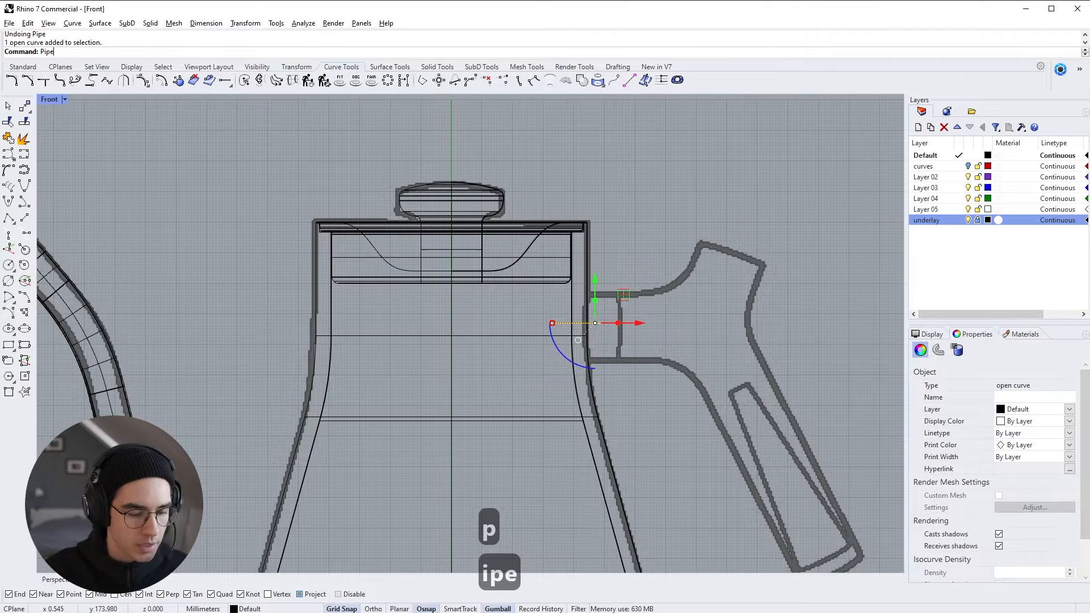
key(Return)
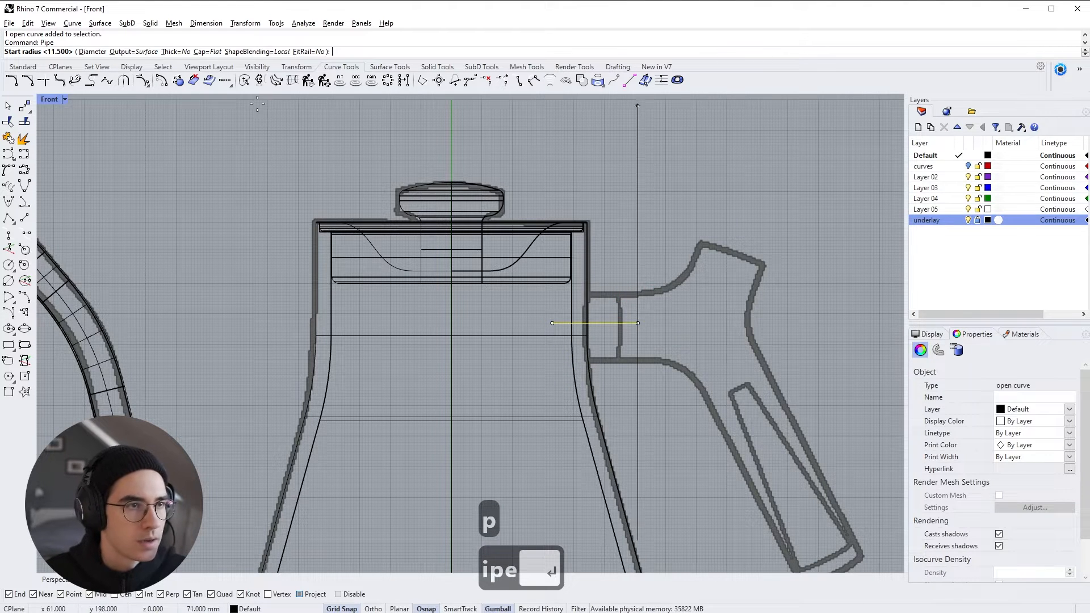
click(203, 51)
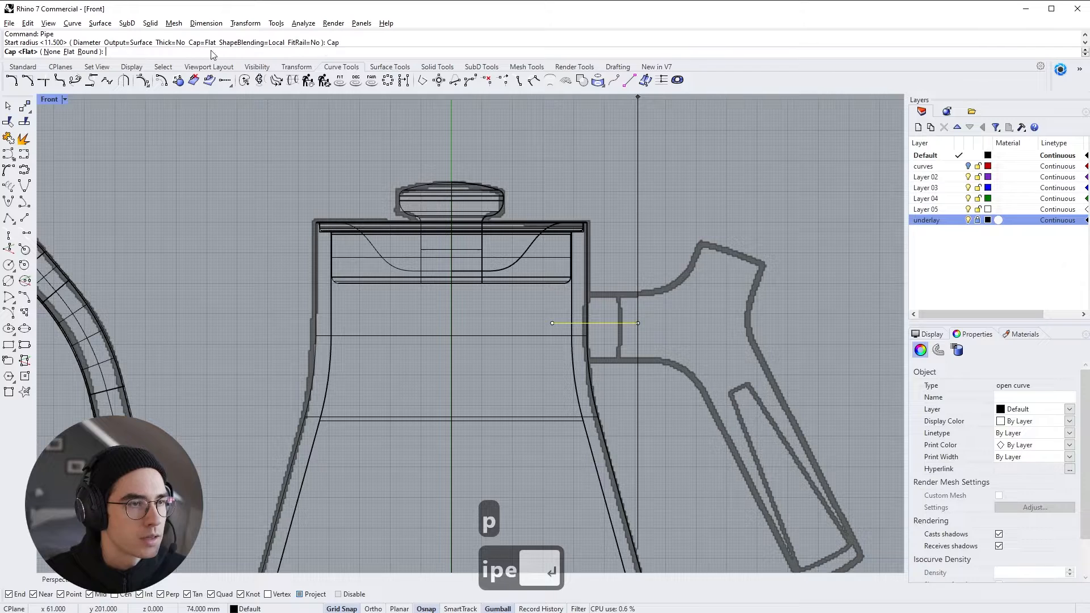
click(56, 52)
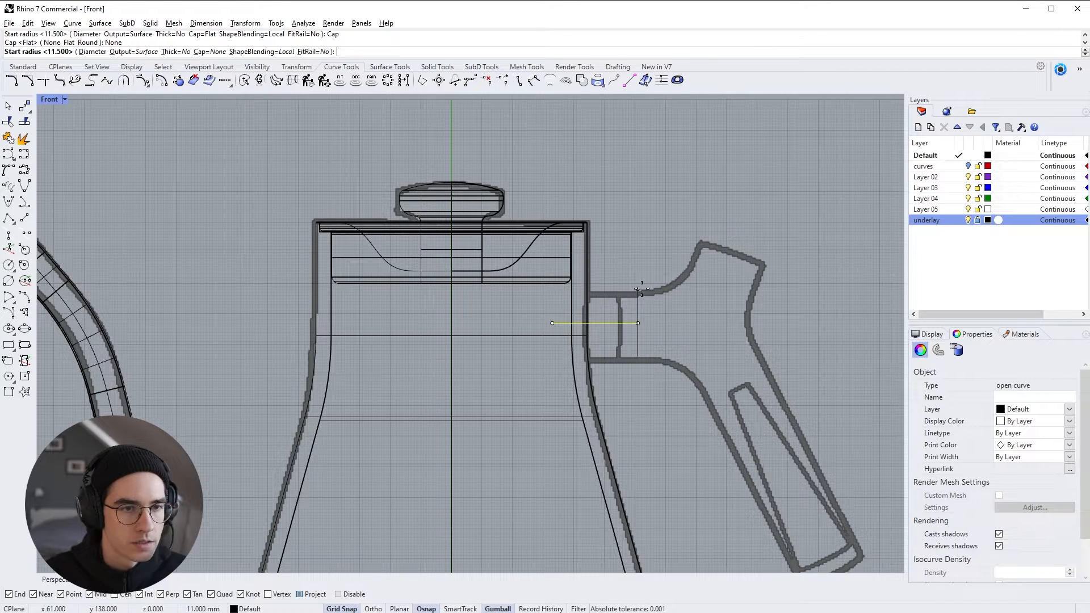
text(11.5)
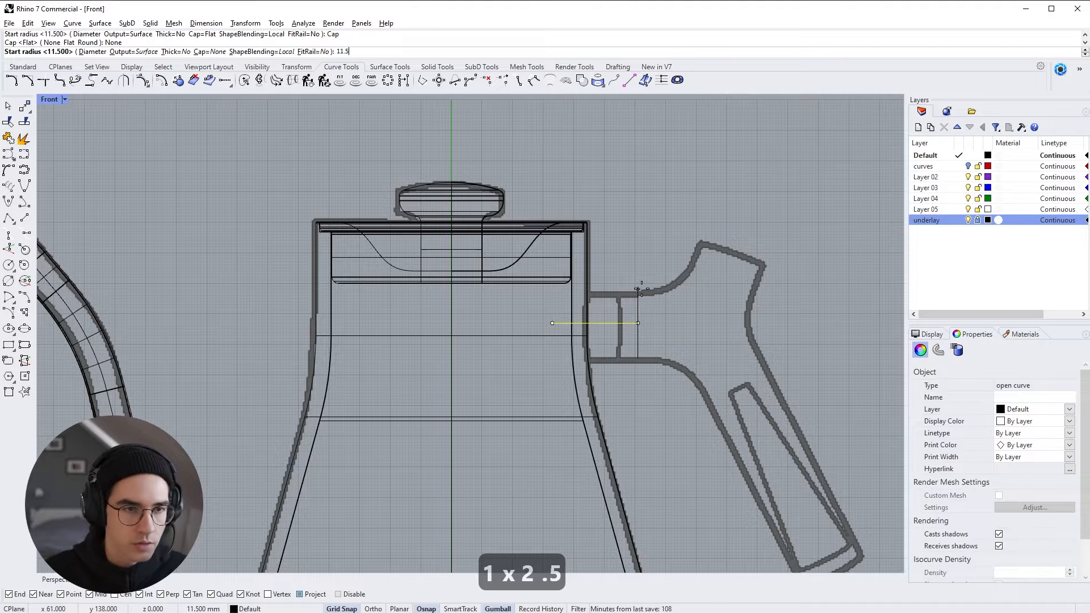
key(Return)
key(Return)
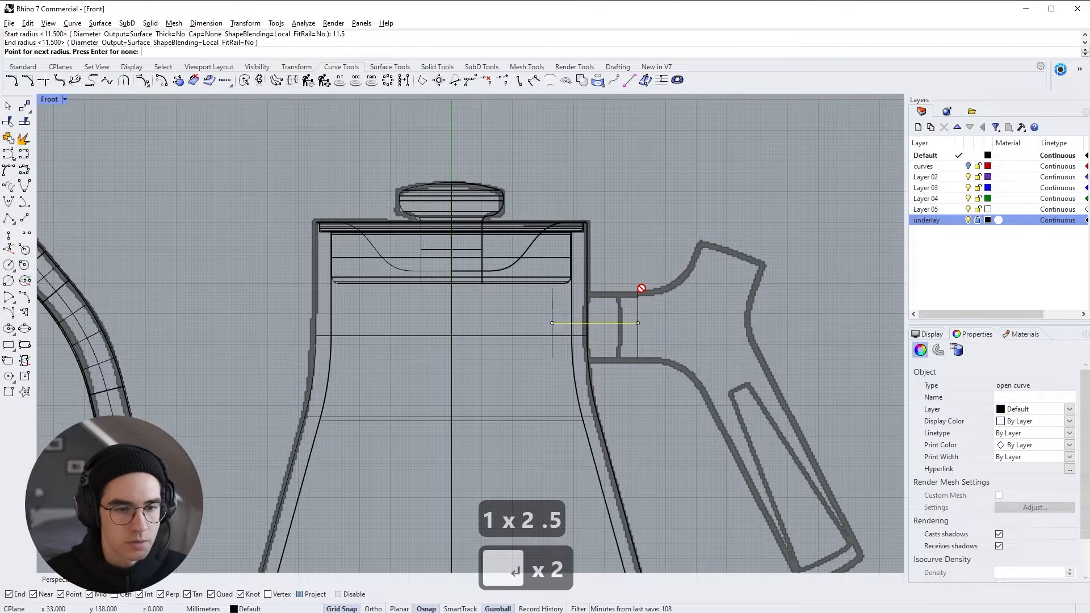
key(Return)
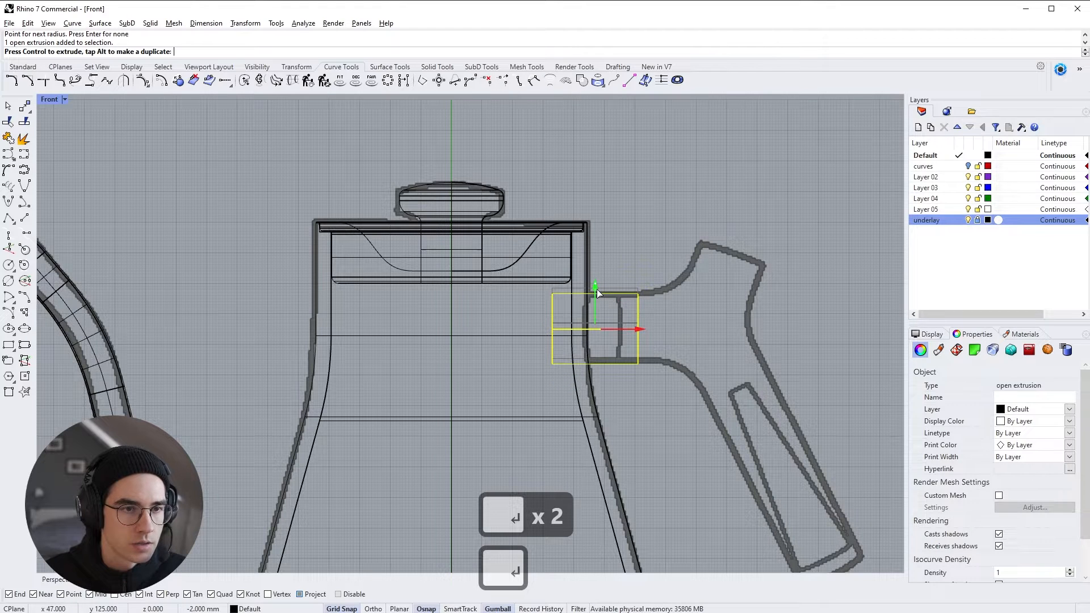
Step: Move the connector pipe 2 mm down to match the underlay outline, undoing any overshoot
click(596, 287)
key(Return)
click(620, 294)
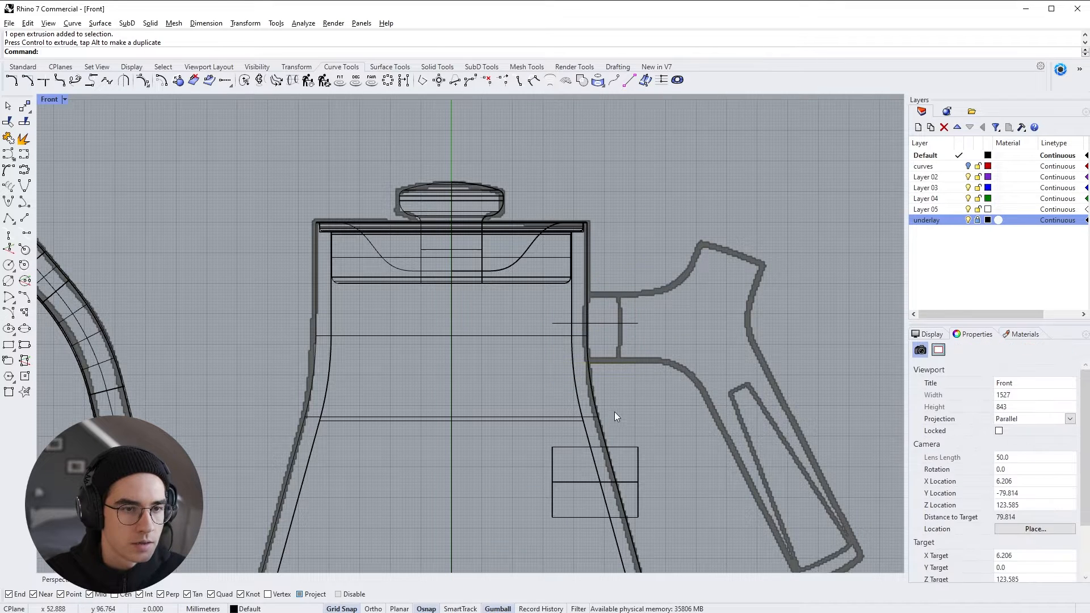
key(ctrl+z)
click(644, 258)
click(632, 325)
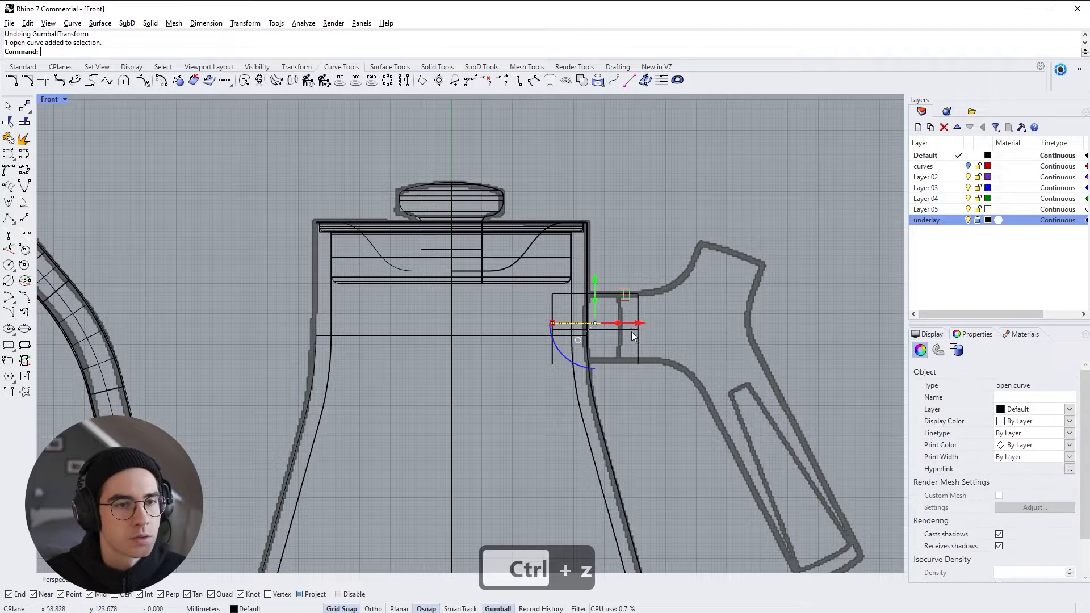
key(Escape)
click(637, 349)
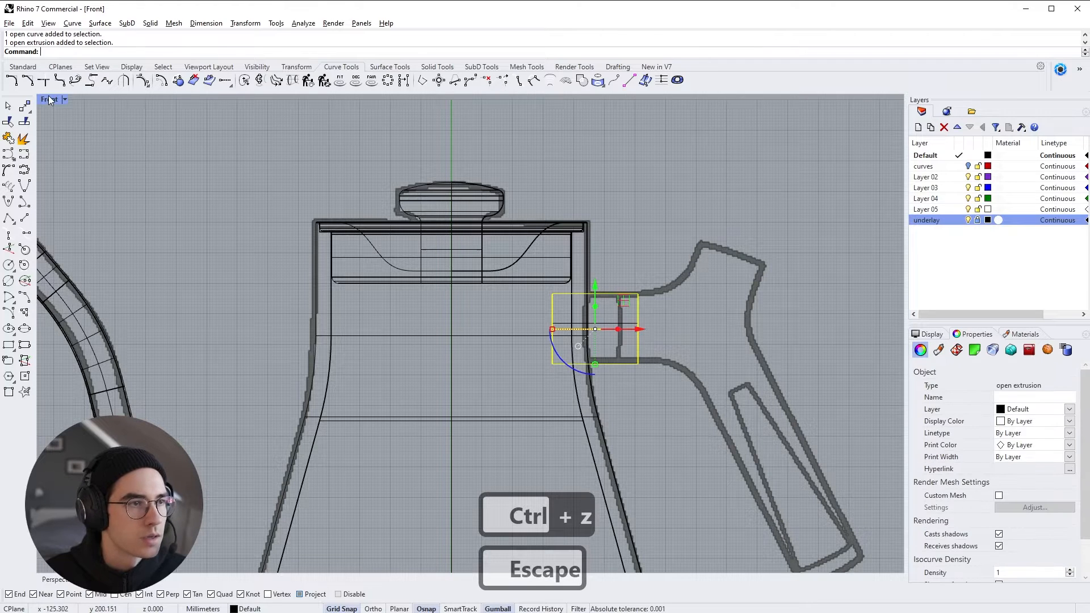
Step: Copy the connector pipe onto the handle's lower grip and rotate the copy to the grip's angle with Grid Snap off
double_click(49, 100)
mouse_move(691, 204)
right_down()
mouse_move(702, 206)
mouse_move(675, 233)
mouse_move(683, 196)
right_up()
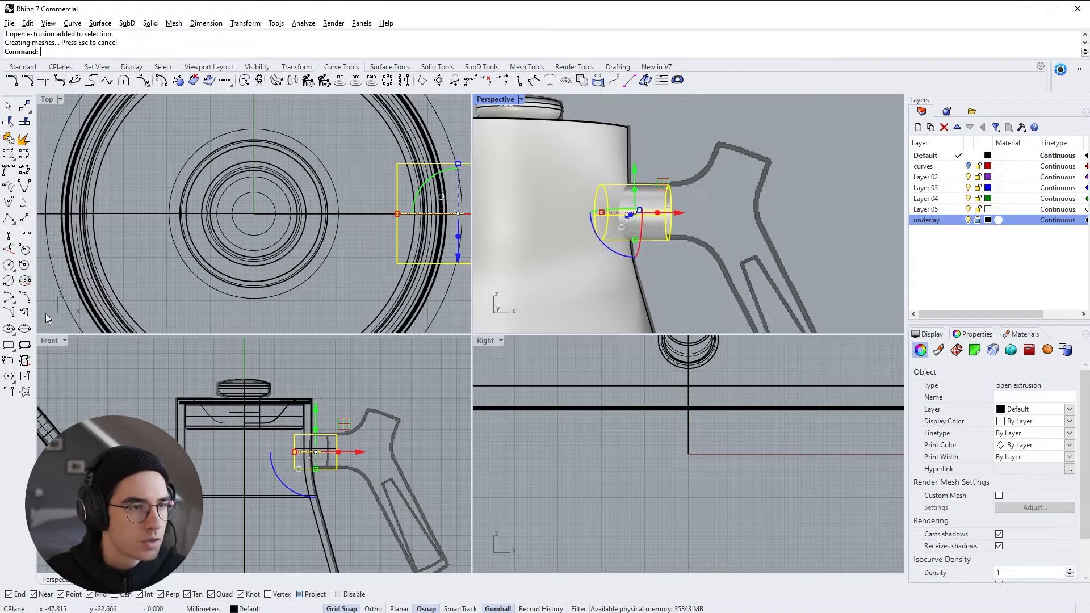
double_click(46, 342)
shift+right_drag(699, 377, 604, 261)
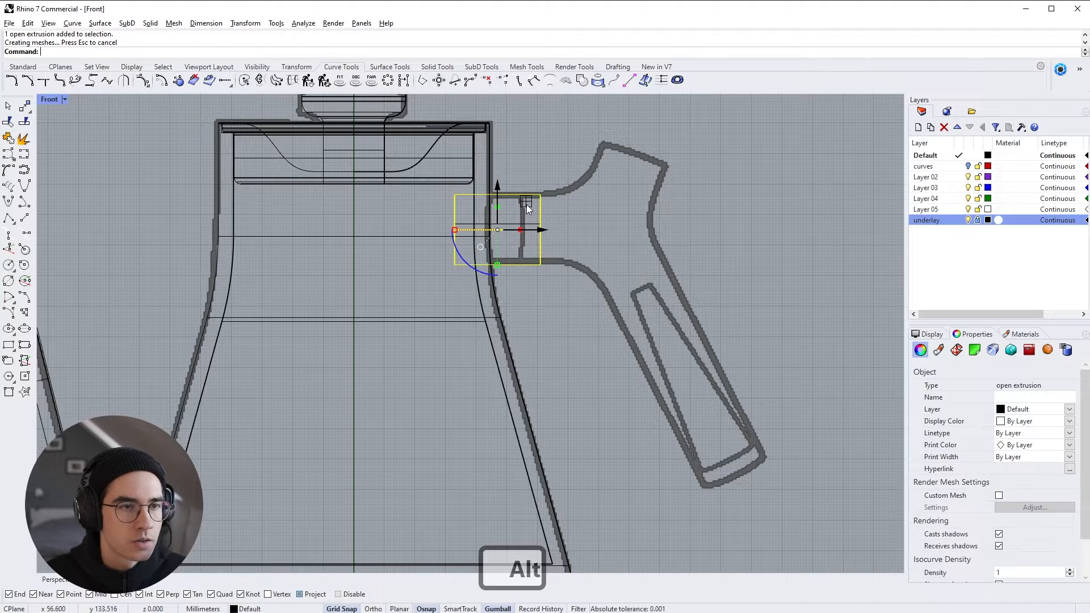
alt+drag(527, 205, 723, 342)
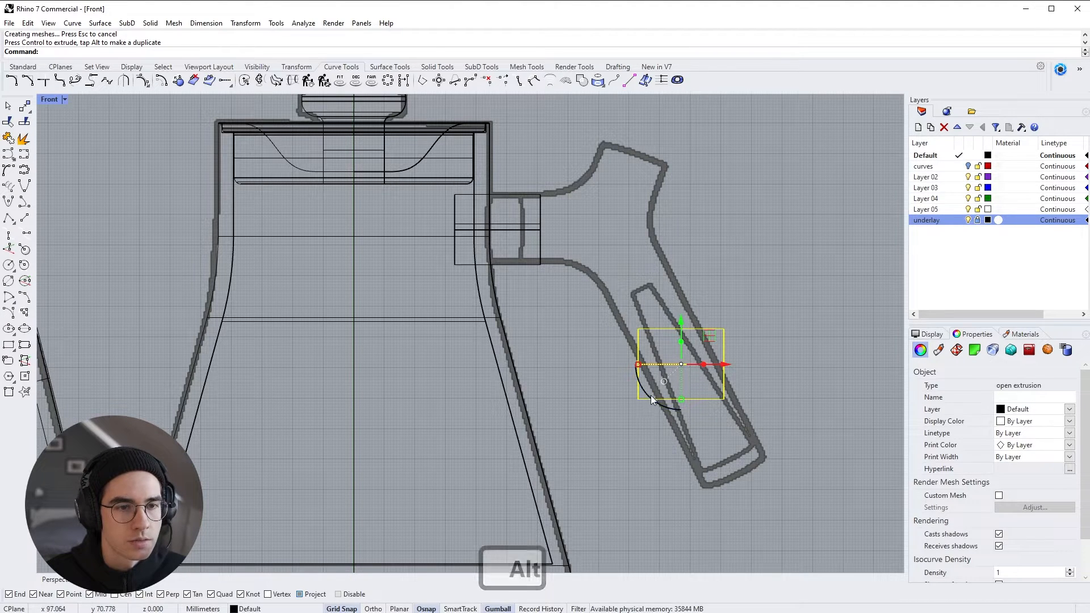
drag(650, 395, 744, 391)
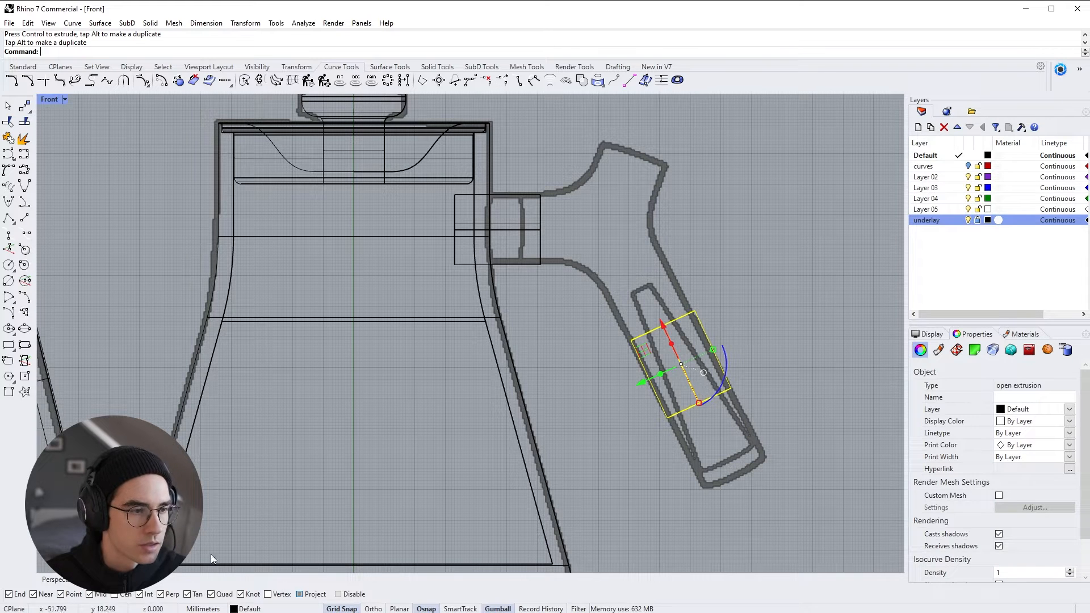
click(336, 609)
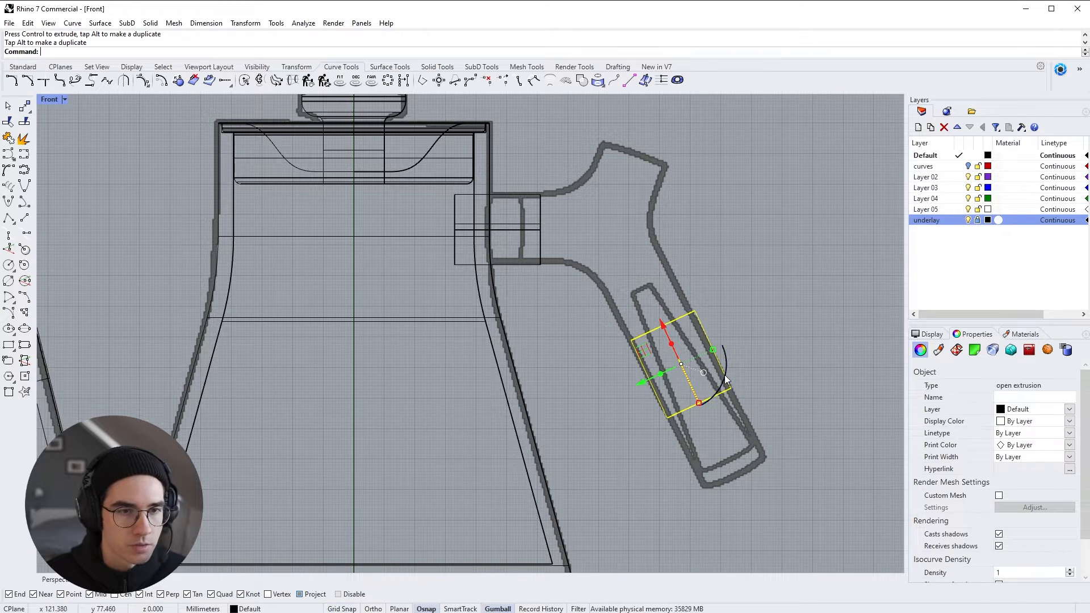
drag(724, 370, 737, 374)
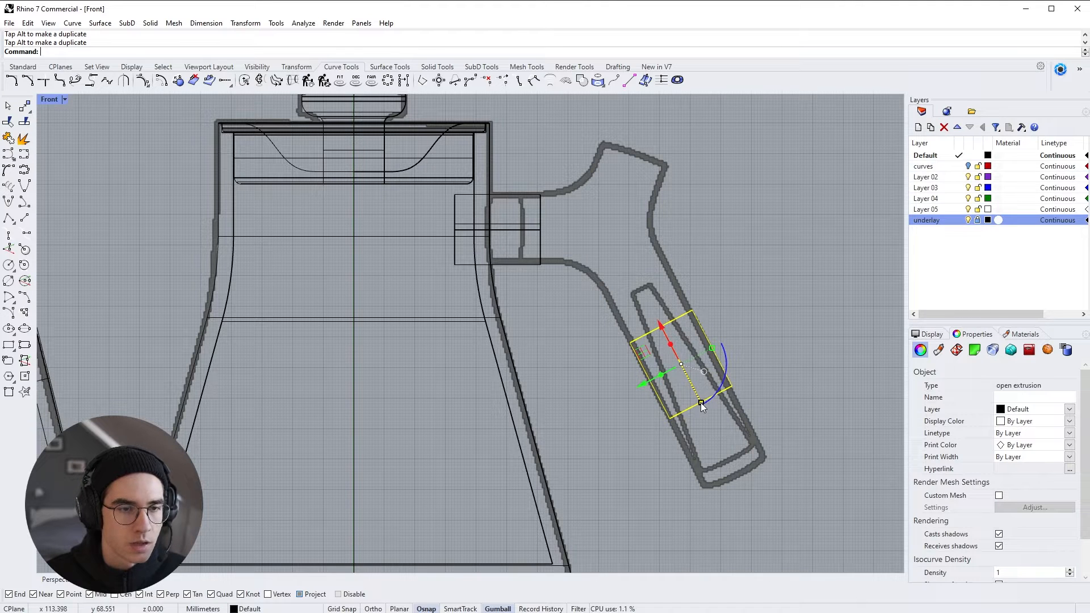
Step: Stretch the grip pipe lengthwise and slide it along its axis to fit the straight lower grip in the underlay
drag(700, 403, 744, 461)
drag(663, 326, 645, 388)
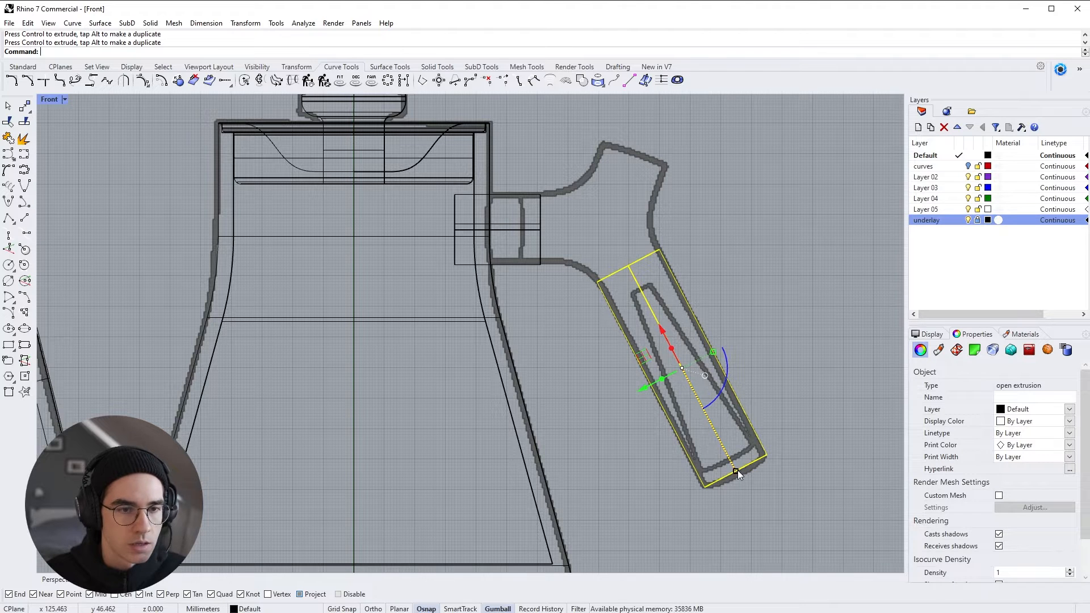
drag(736, 470, 734, 467)
drag(662, 334, 662, 335)
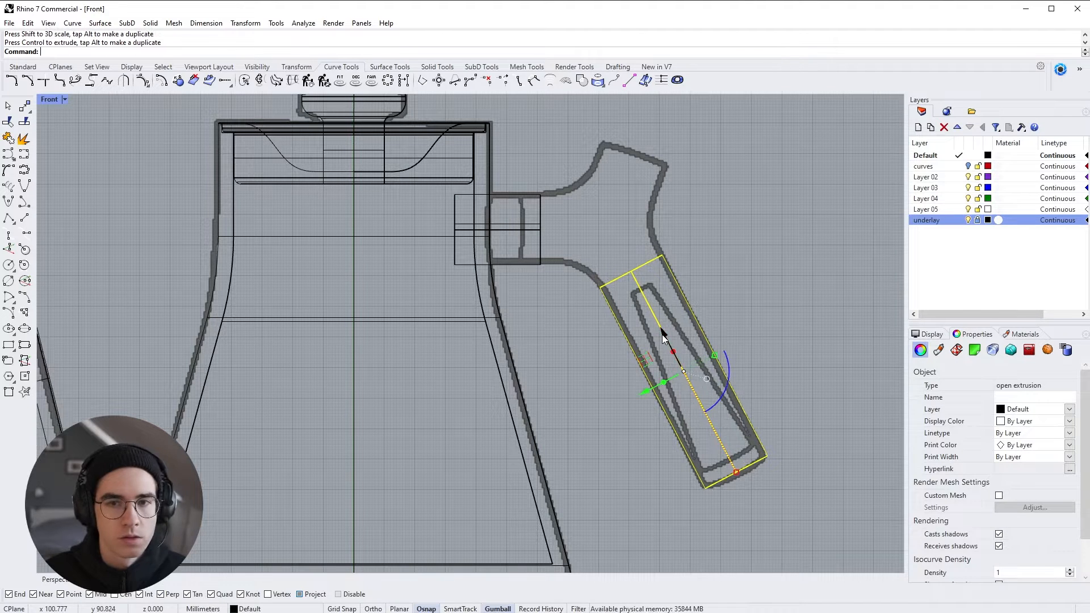
Step: Fit a rotated, shortened copy of the connector pipe to the end of the handle's upper branch in the underlay
click(505, 228)
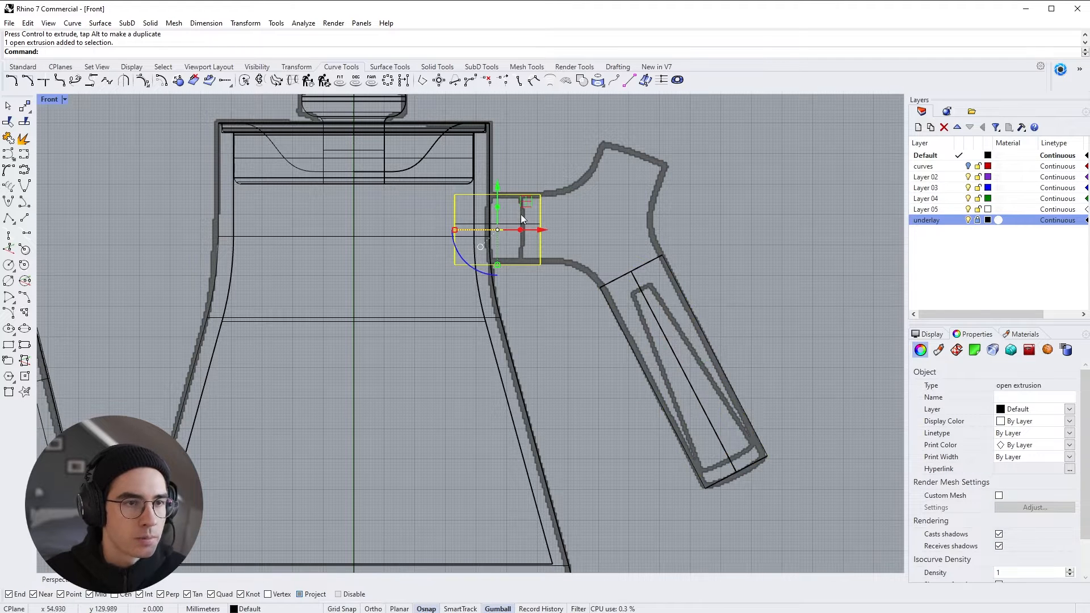
key(alt)
drag(519, 214, 638, 185)
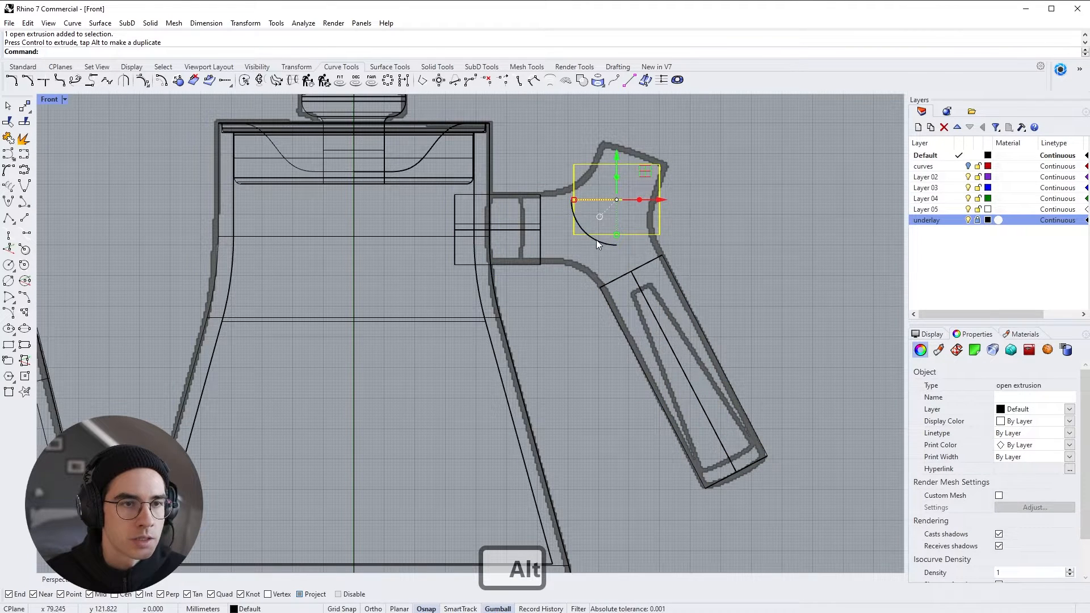
drag(595, 240, 563, 139)
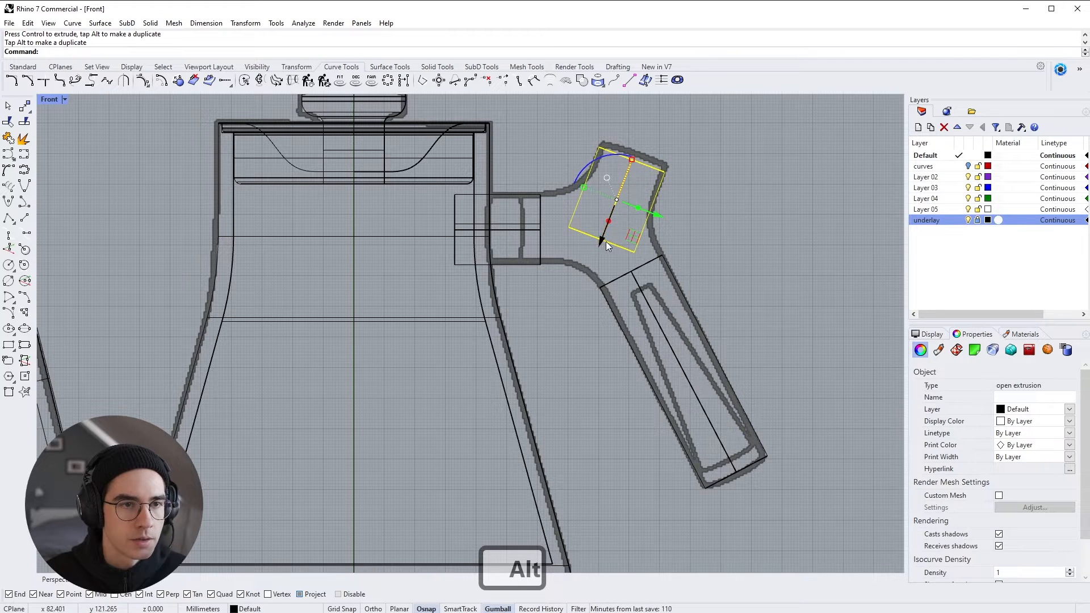
drag(605, 240, 632, 155)
drag(615, 207, 618, 203)
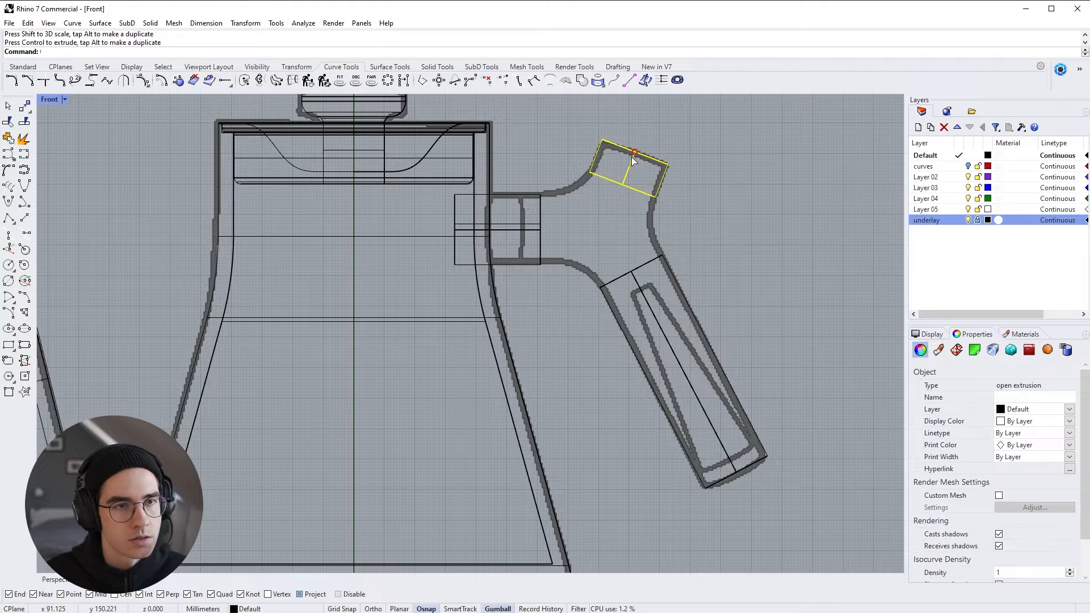
Step: Shorten the upper branch pipe along its axis to fit the branch's straight end in the underlay
drag(631, 157, 671, 181)
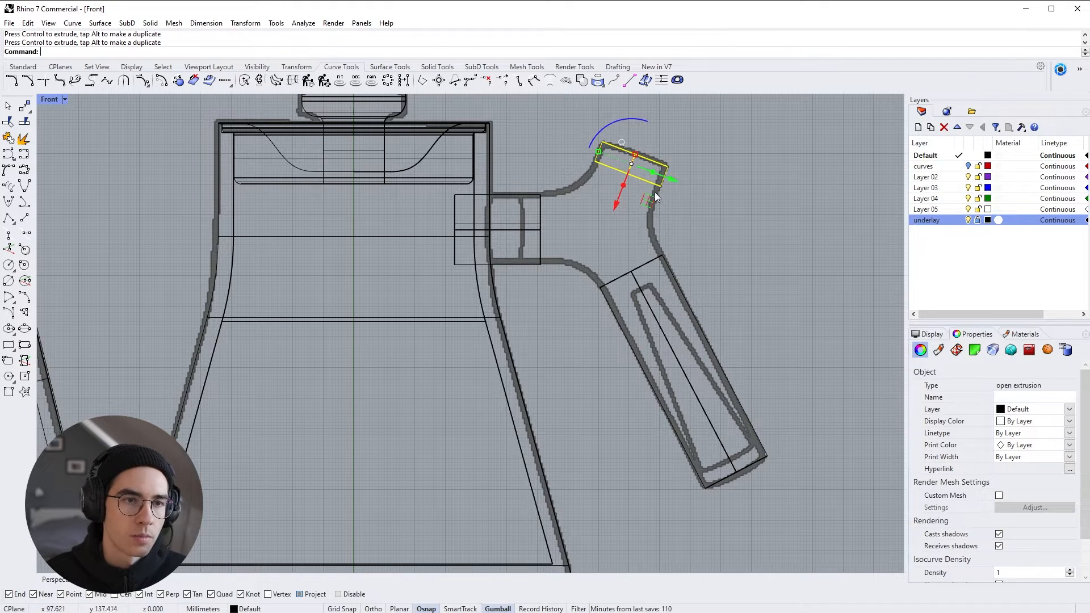
click(585, 325)
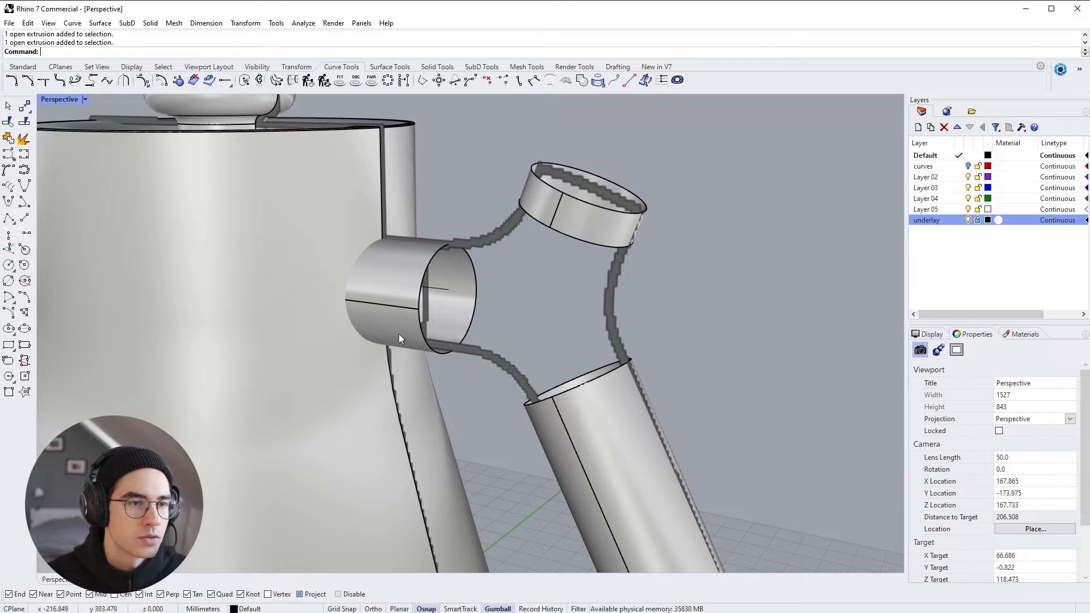
Step: Select each of the three handle pipes in turn and try exploding them into separate surfaces
click(430, 314)
click(599, 417)
click(595, 183)
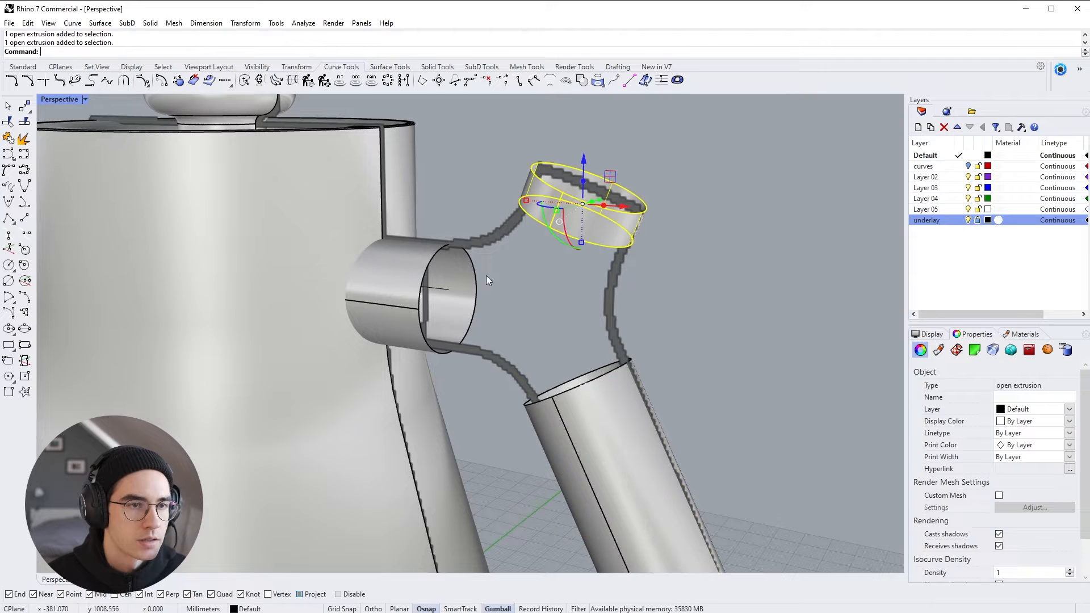
click(457, 295)
click(526, 313)
click(465, 318)
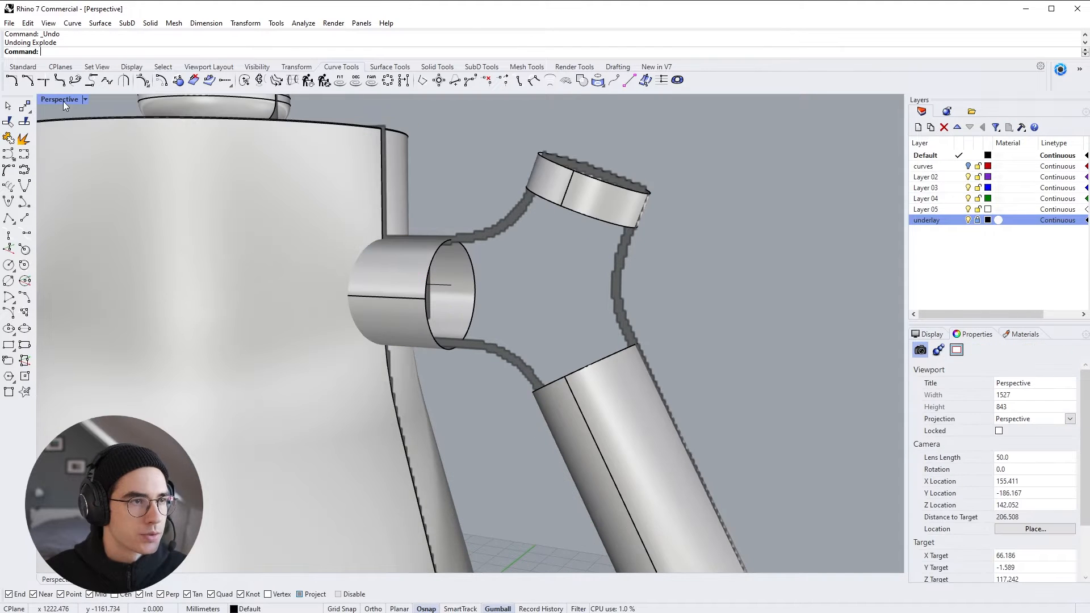
Step: In the Front view, draw a horizontal BothSides line from the connector pipe's centre, extending past both pipe ends along its axis
double_click(61, 100)
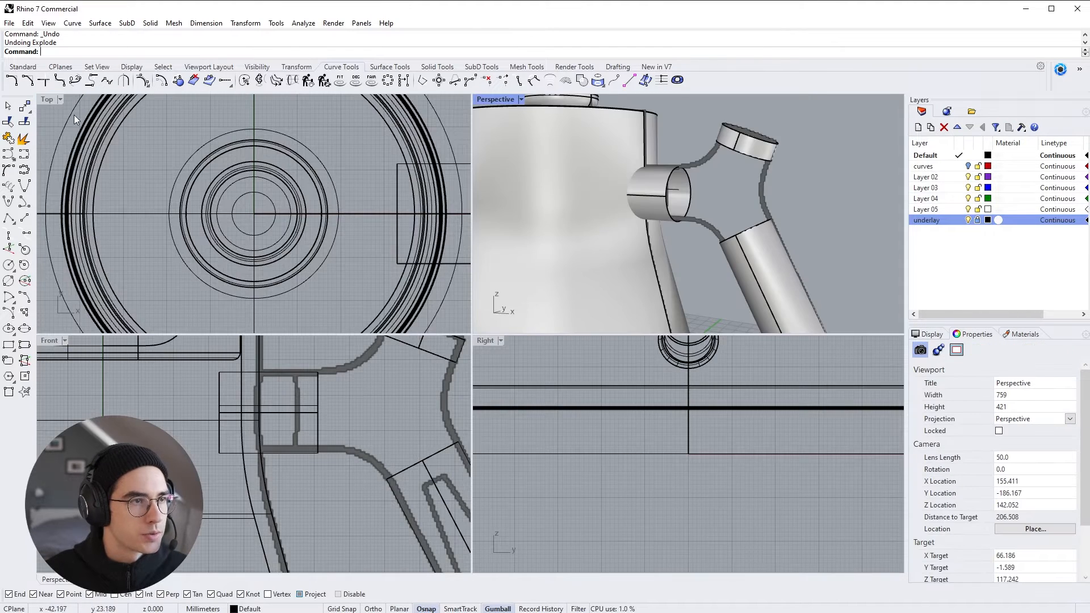
double_click(56, 340)
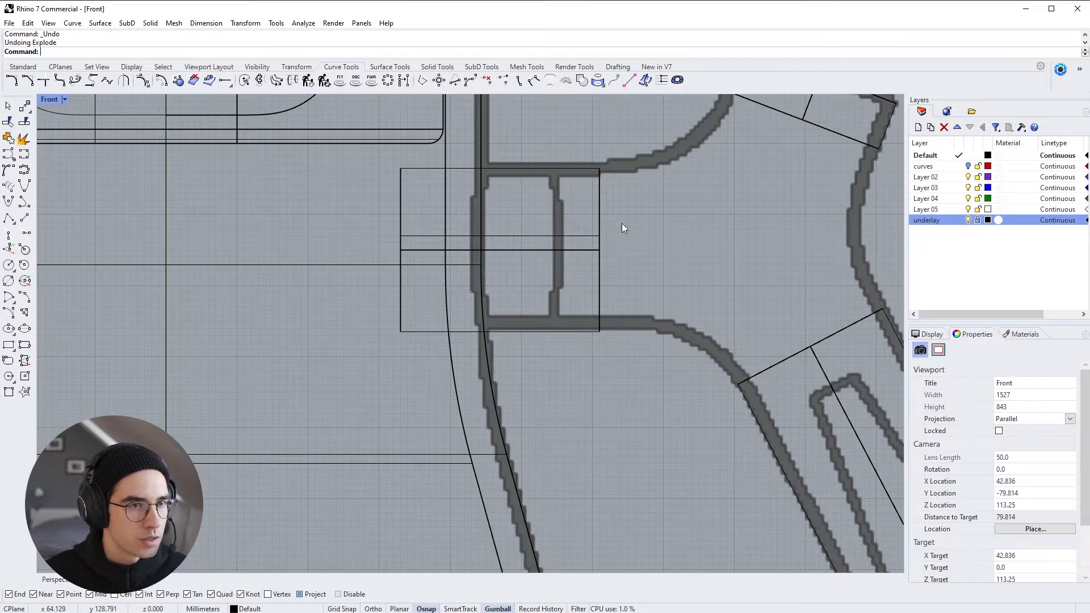
click(30, 222)
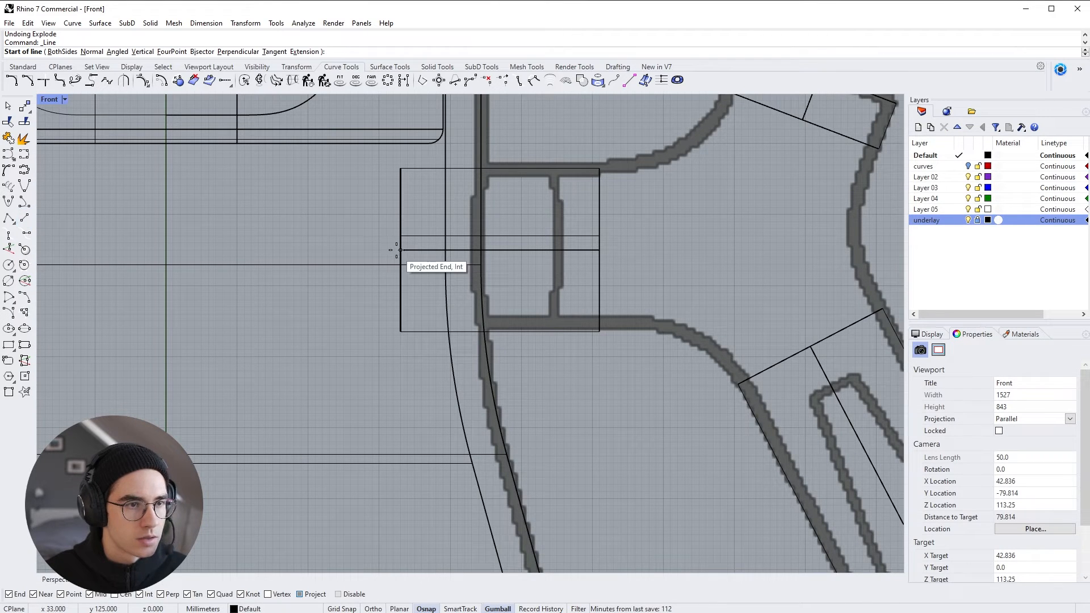
click(503, 248)
text(b)
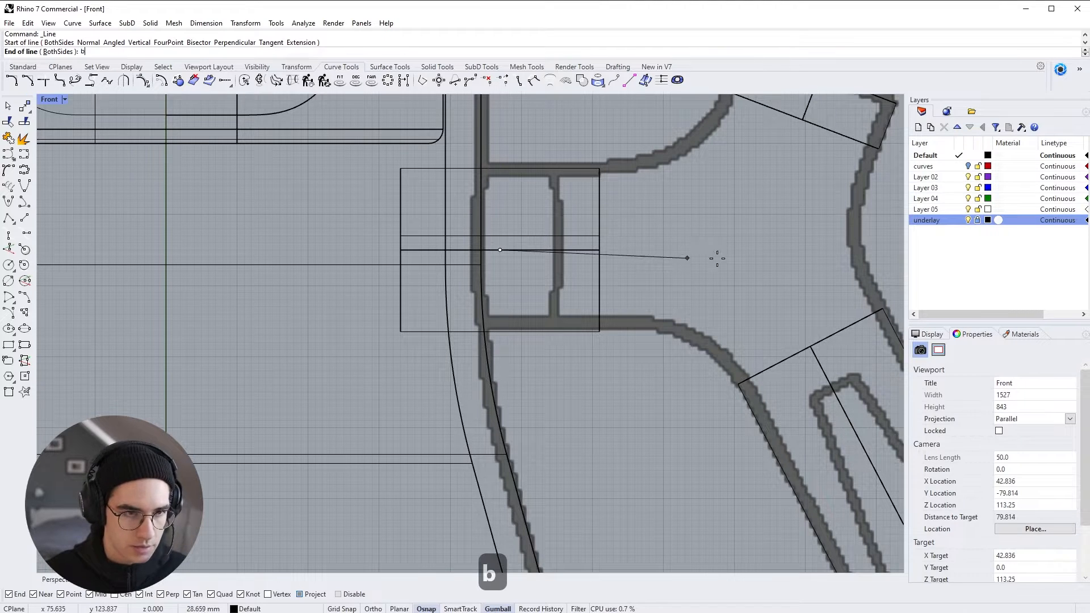
key(Return)
shift+click(723, 243)
click(652, 250)
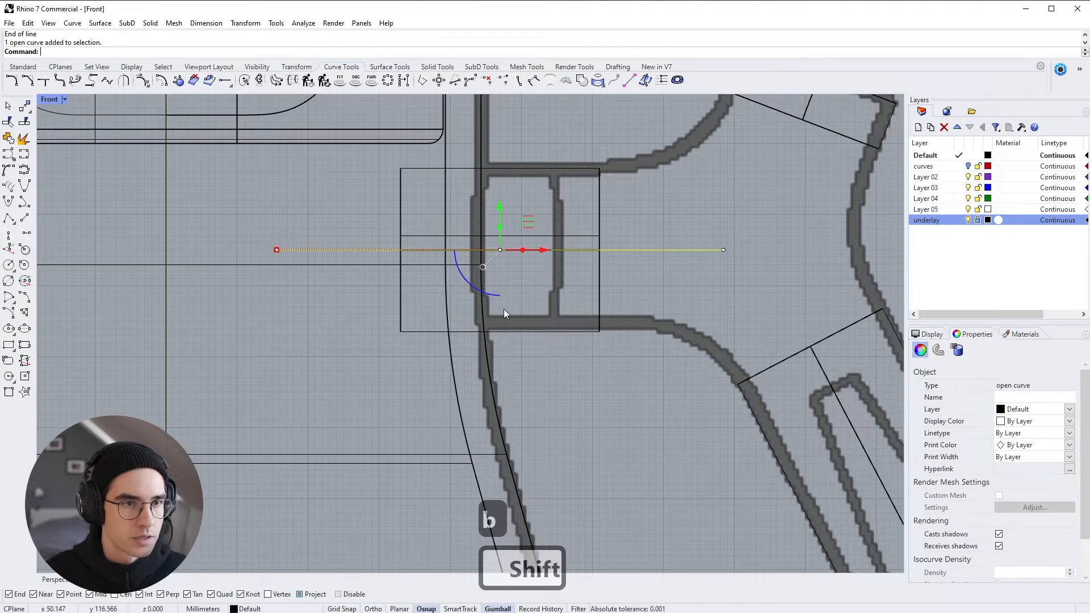
Step: Split the connector pipe lengthwise into upper and lower halves, using the horizontal axis line as the cutting object
click(600, 237)
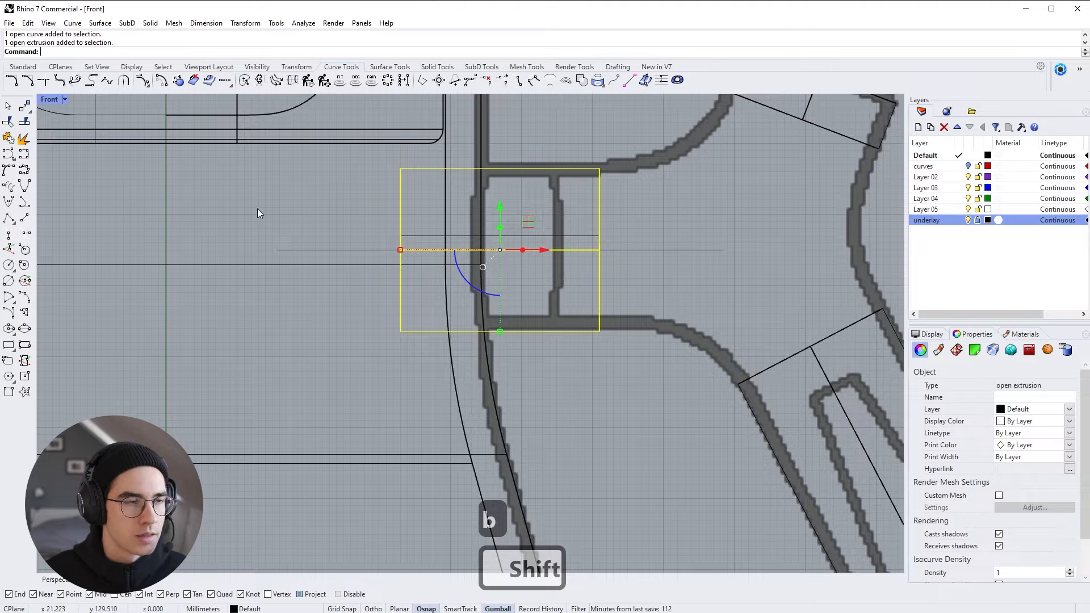
click(24, 121)
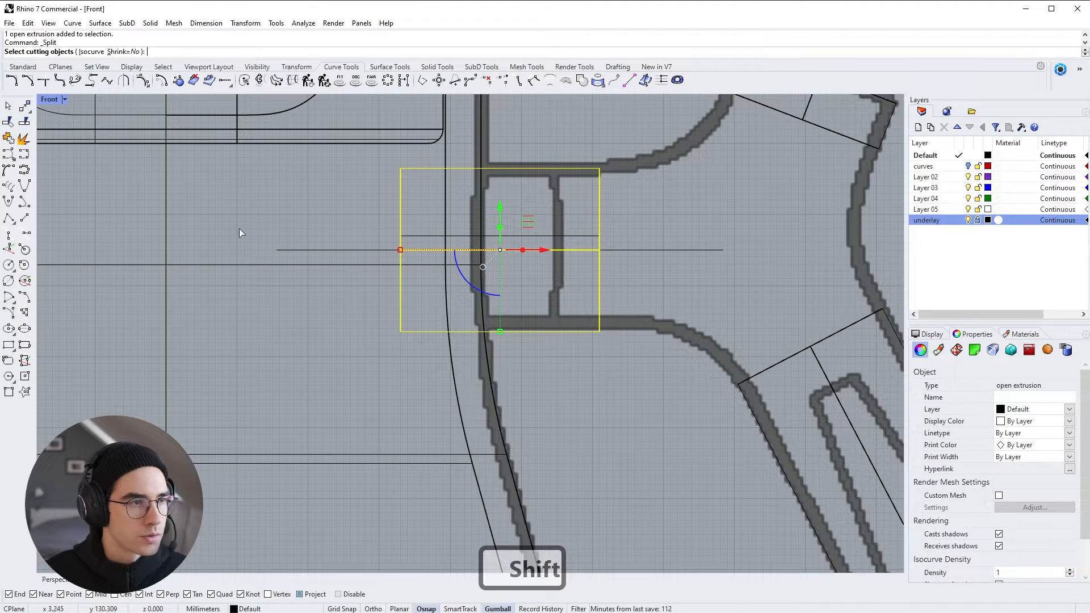
click(623, 249)
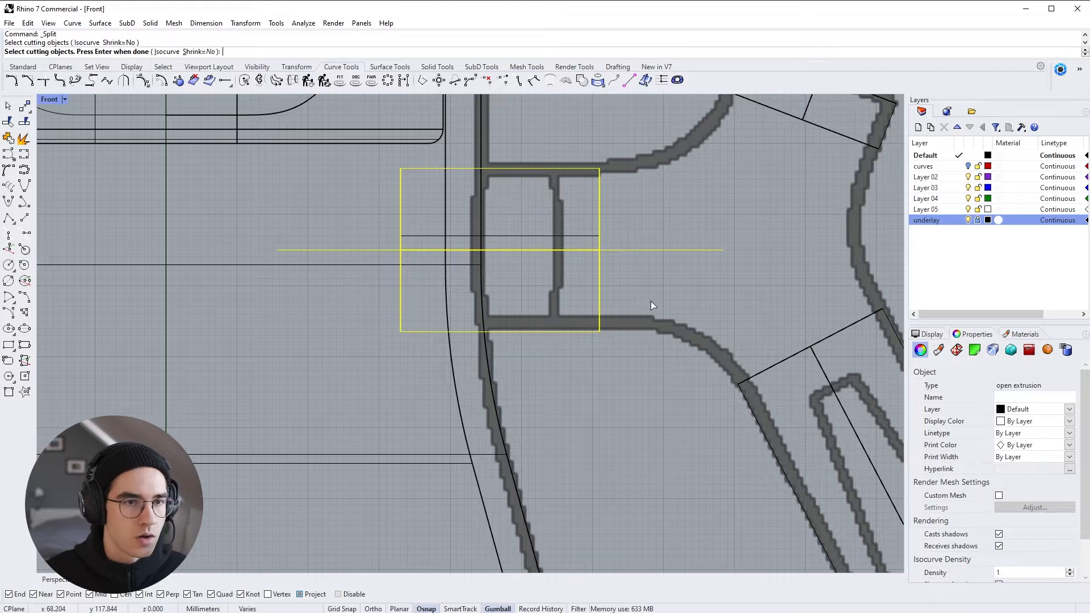
key(Return)
key(Escape)
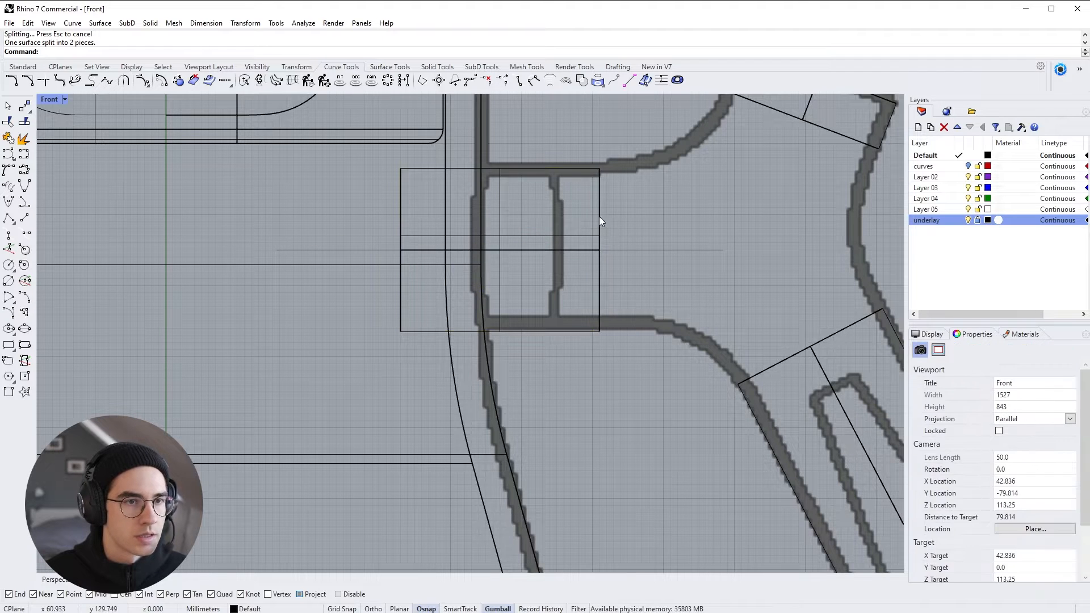
Step: Examine the split connector pipe by selecting its halves and the cutting line in the Front and Perspective views
click(600, 277)
key(Escape)
double_click(61, 101)
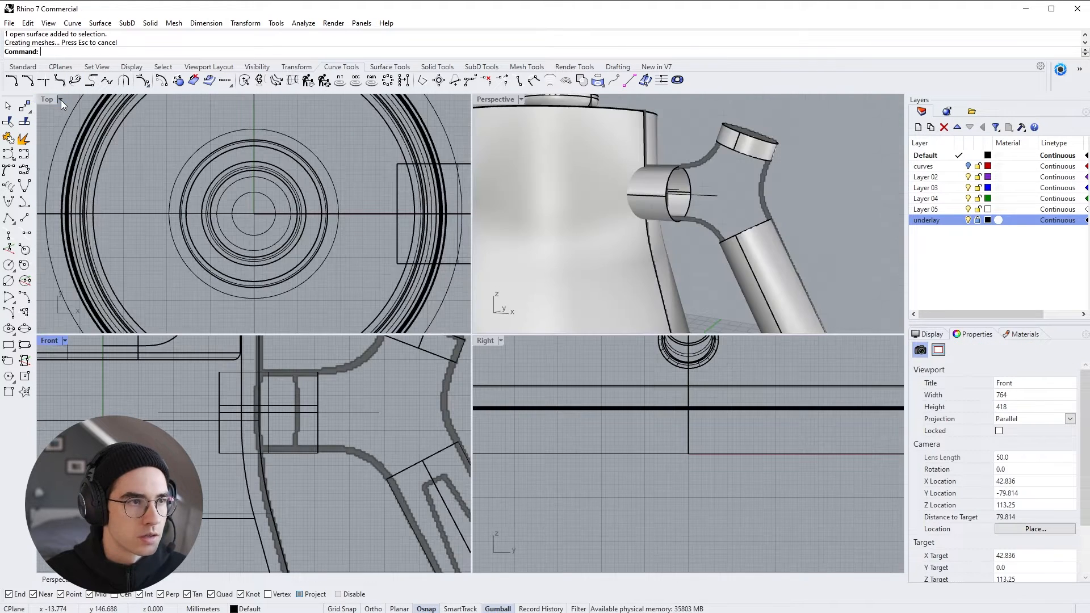
click(676, 186)
click(712, 196)
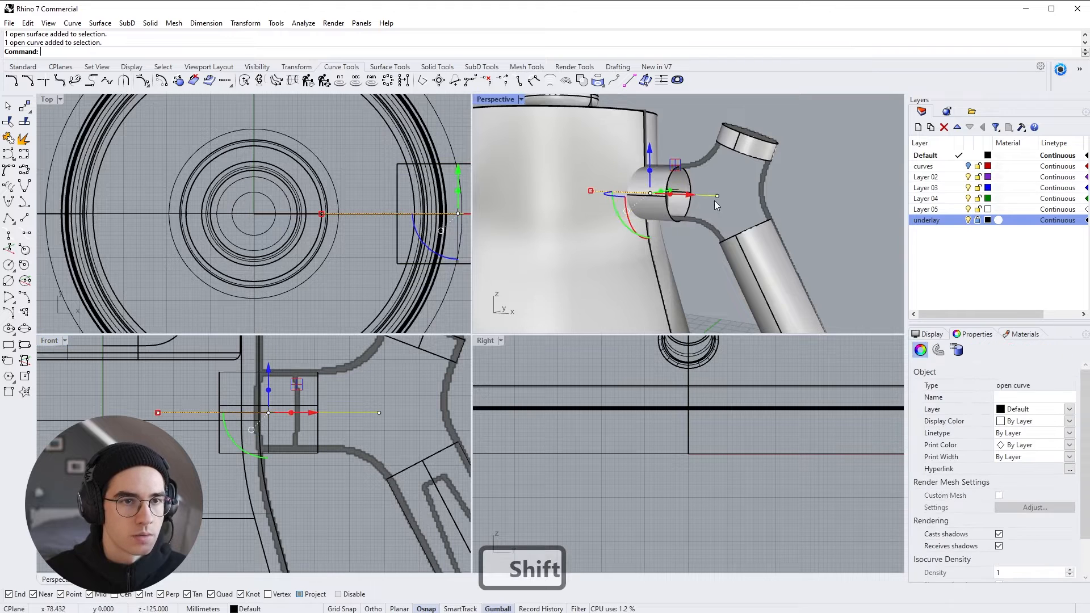
click(690, 181)
click(679, 211)
click(717, 212)
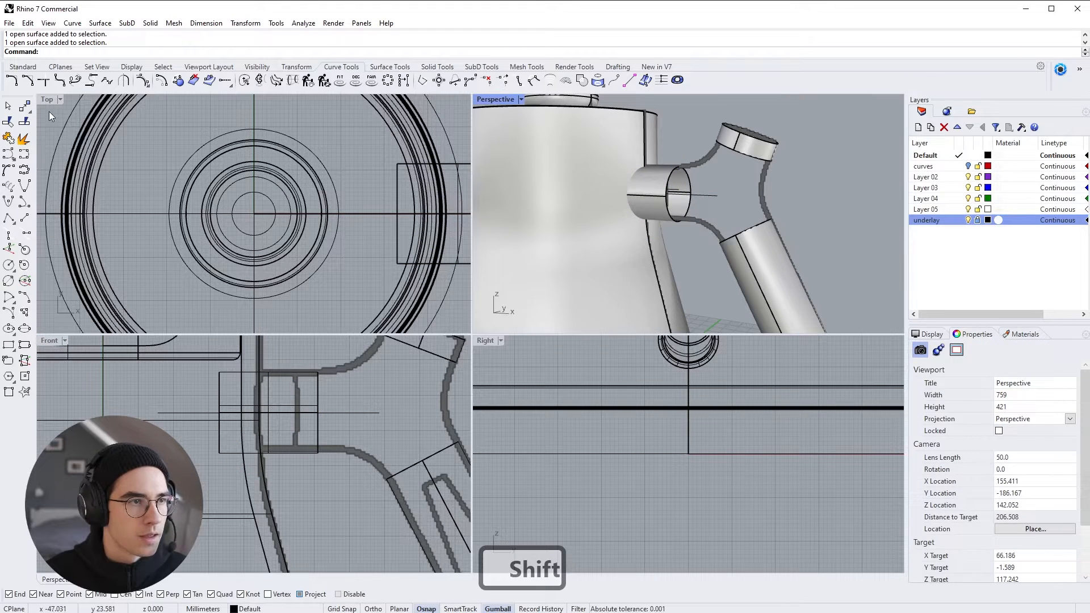
Step: Draw a BothSides line from the grip pipe's centre, locked to the grip's axis and extending past both pipe ends
double_click(49, 341)
scroll(506, 376, down, 3)
scroll(435, 246, up, 4)
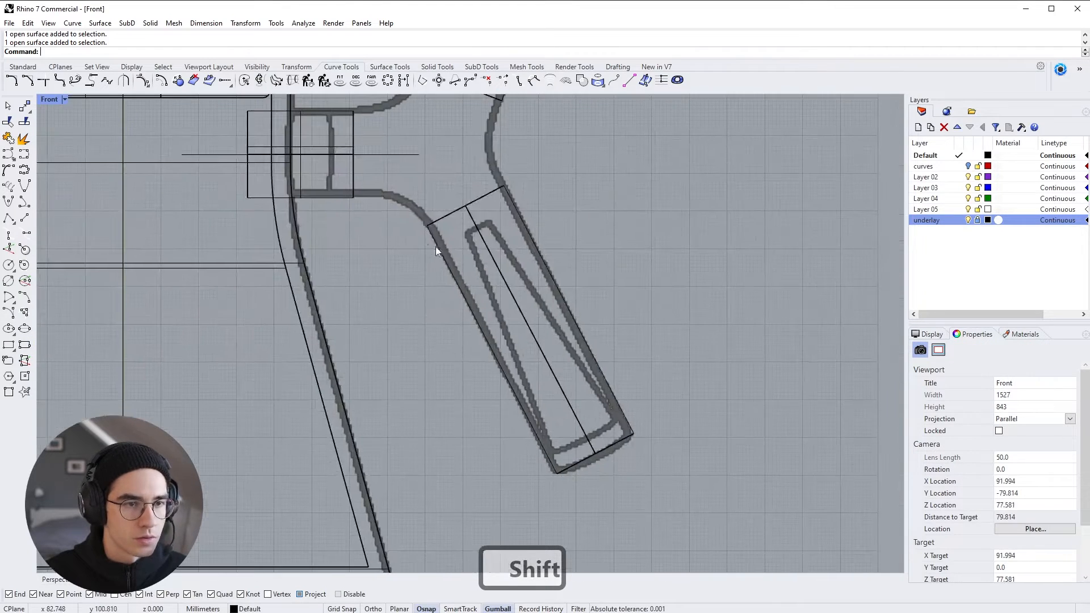
click(24, 218)
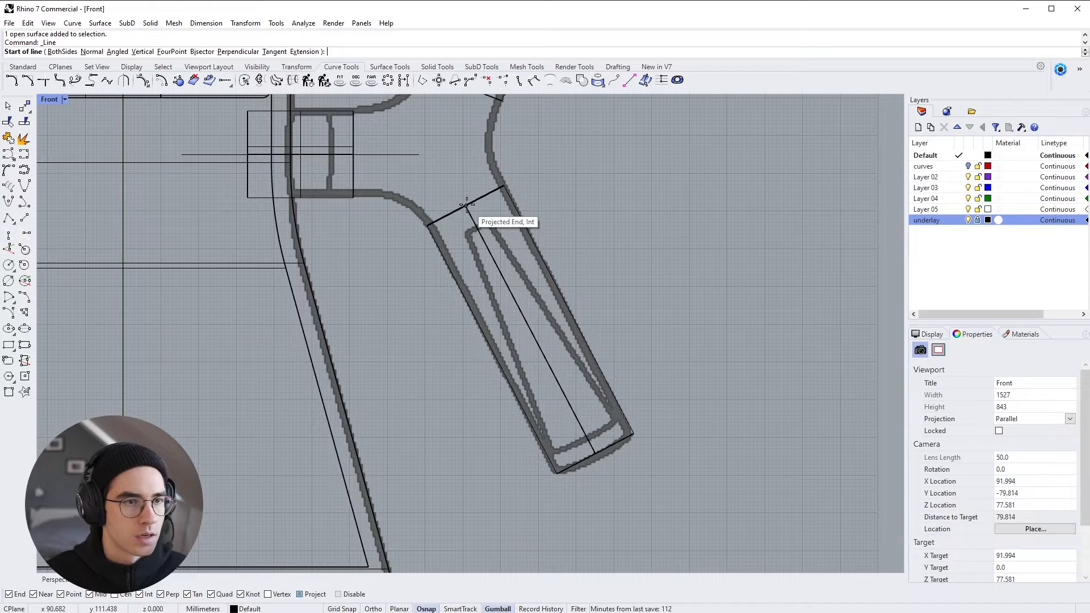
click(530, 330)
text(b)
key(Return)
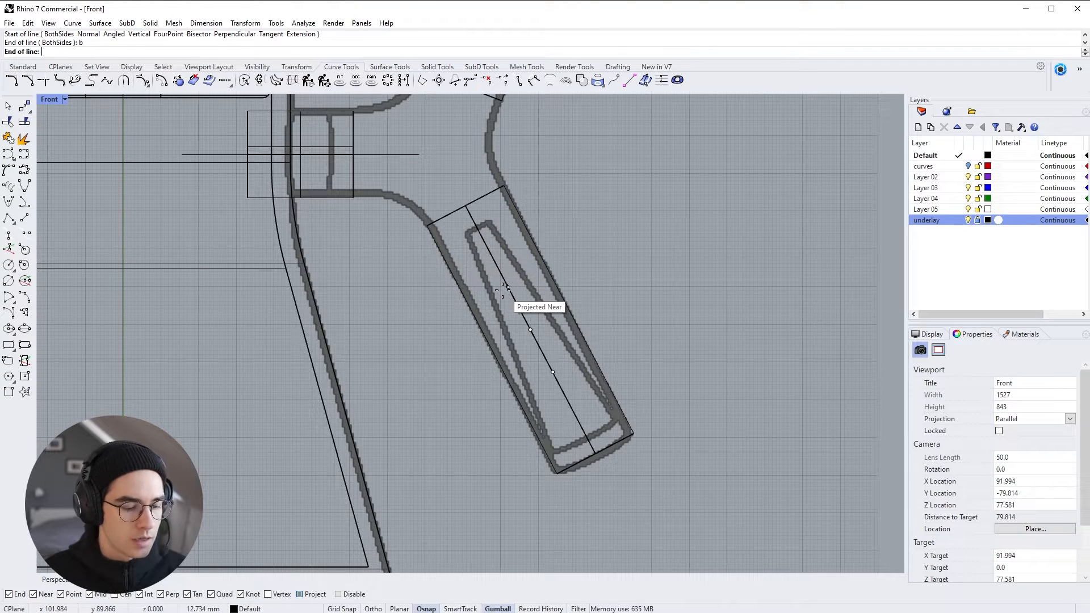
key(Tab)
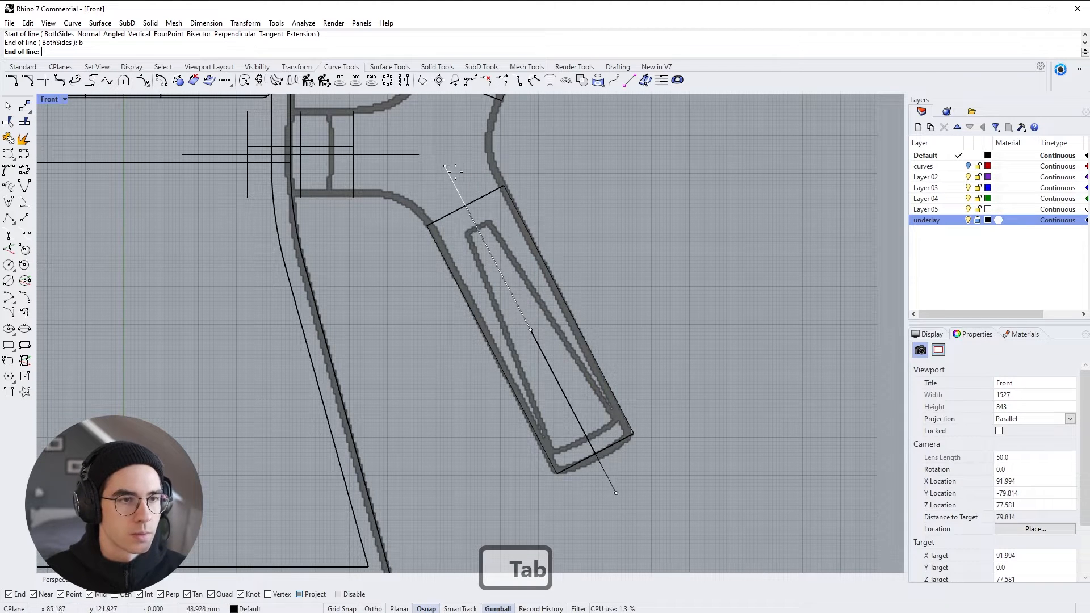
click(429, 139)
key(Tab)
key(Tab)
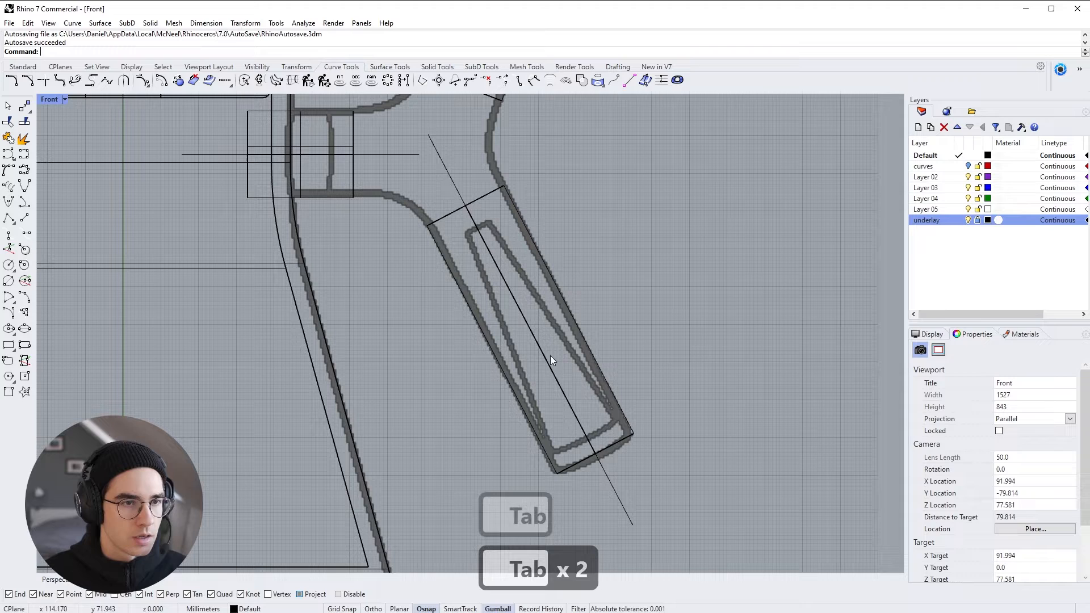
Step: Split the grip pipe lengthwise into two halves, using its axis line as the cutting object
click(610, 448)
click(24, 121)
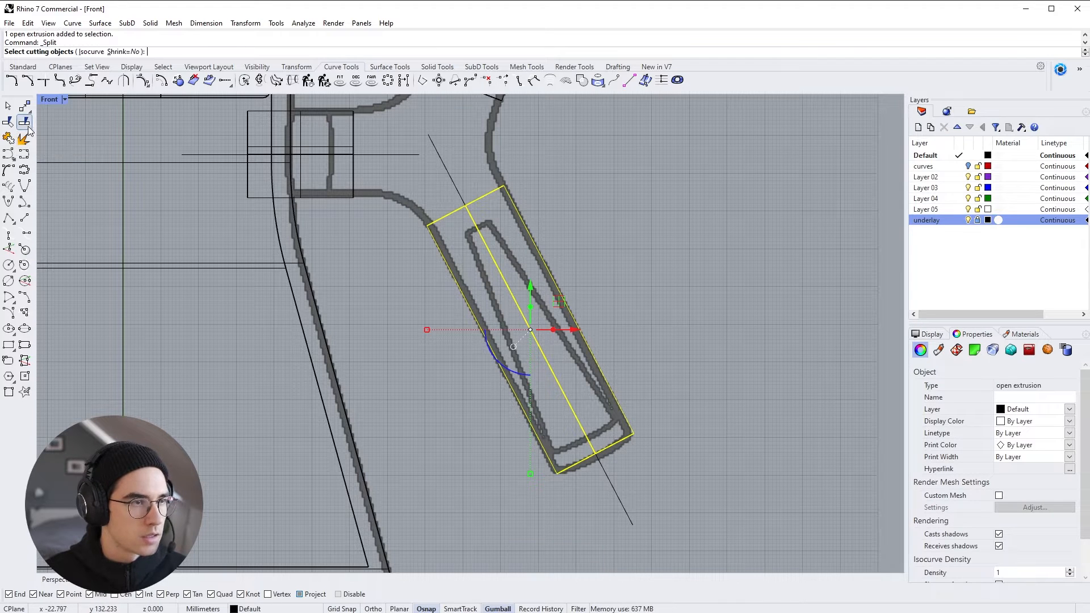
click(618, 485)
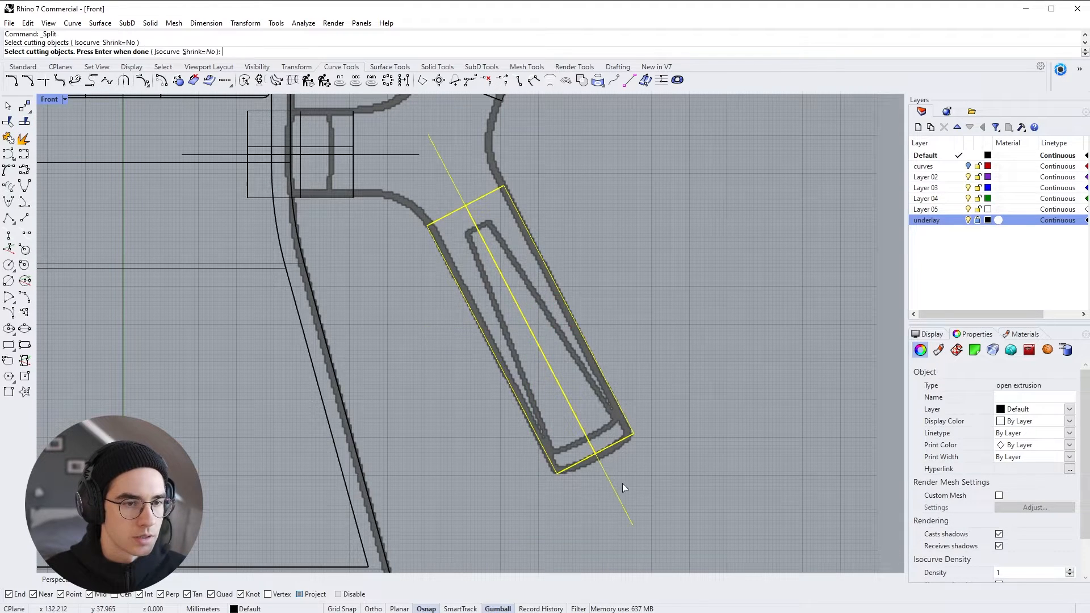
key(Return)
click(620, 273)
click(477, 197)
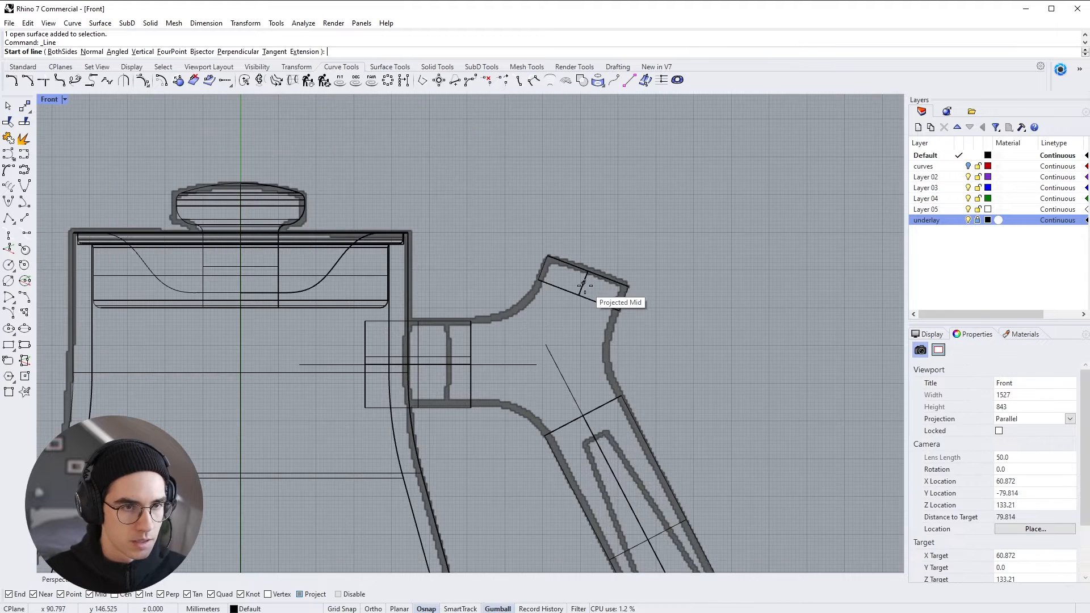
Step: Draw an axis line through the upper branch pipe's centre and split the pipe lengthwise with it
click(583, 283)
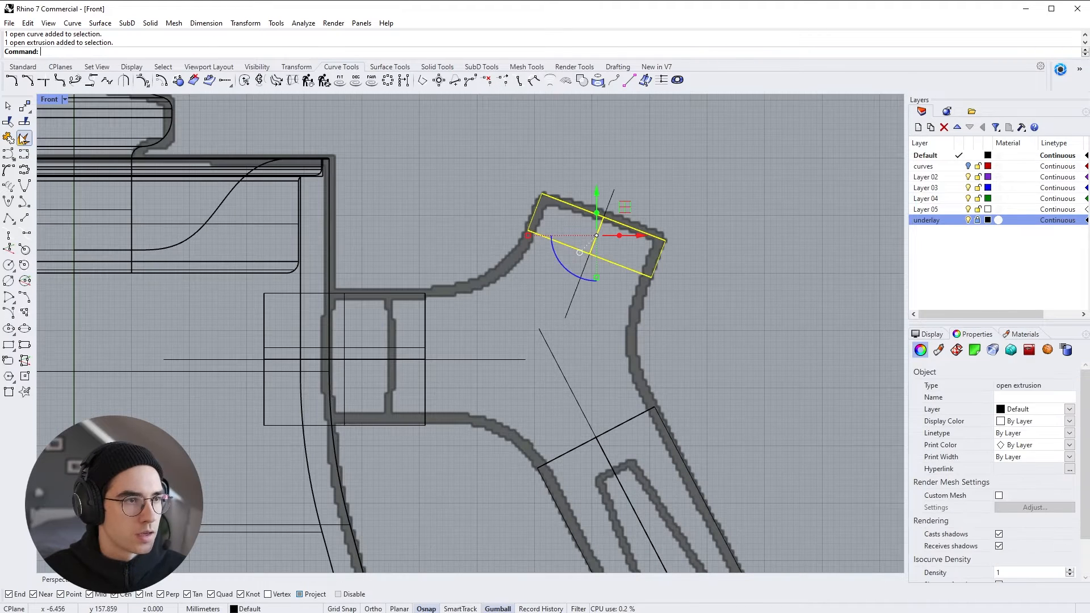
click(562, 305)
key(Return)
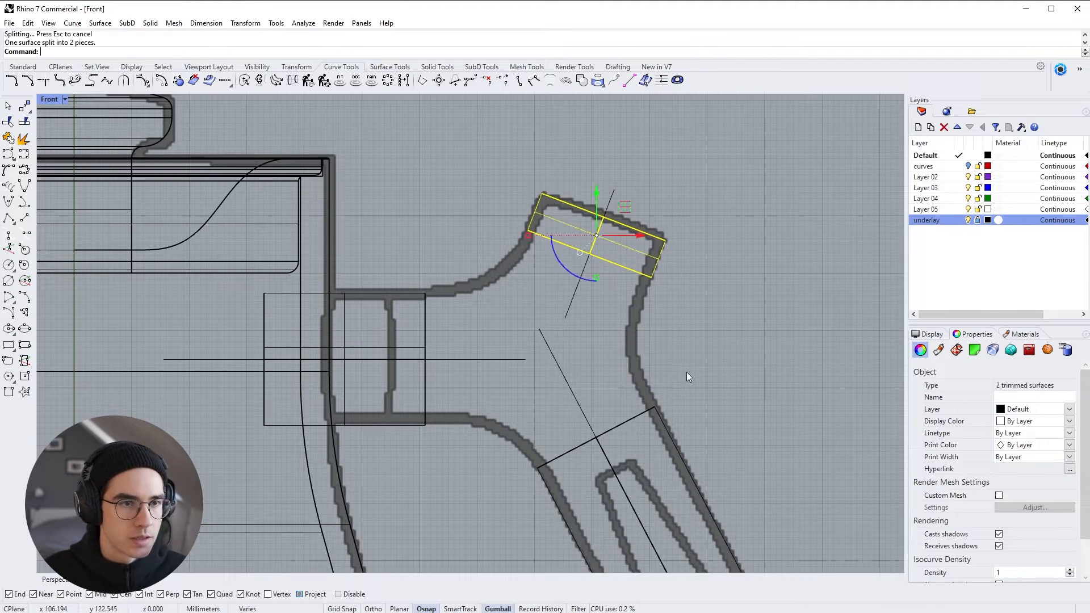
Step: Examine the split grip, connector and upper branch pipes in the Perspective view by selecting their halves
double_click(50, 99)
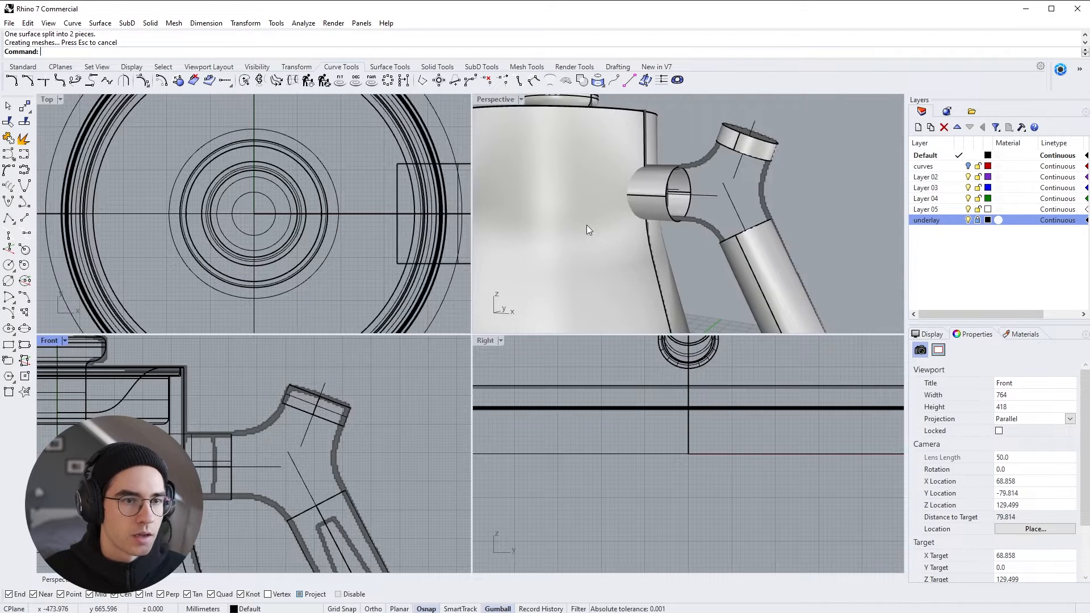
double_click(500, 102)
right_drag(611, 393, 672, 407)
click(655, 420)
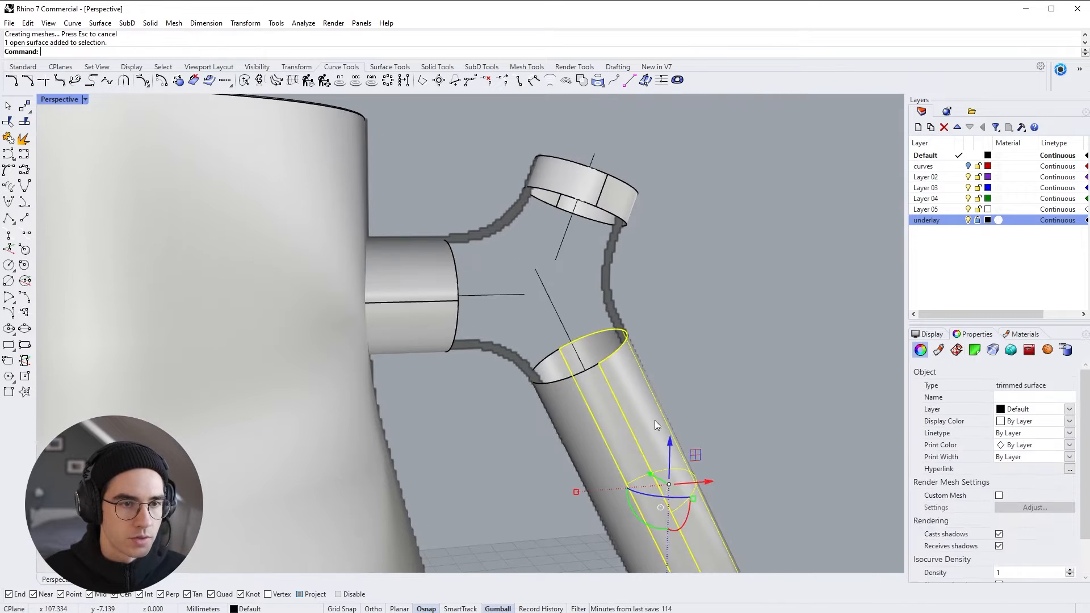
click(591, 397)
click(414, 313)
click(428, 272)
click(567, 187)
click(802, 351)
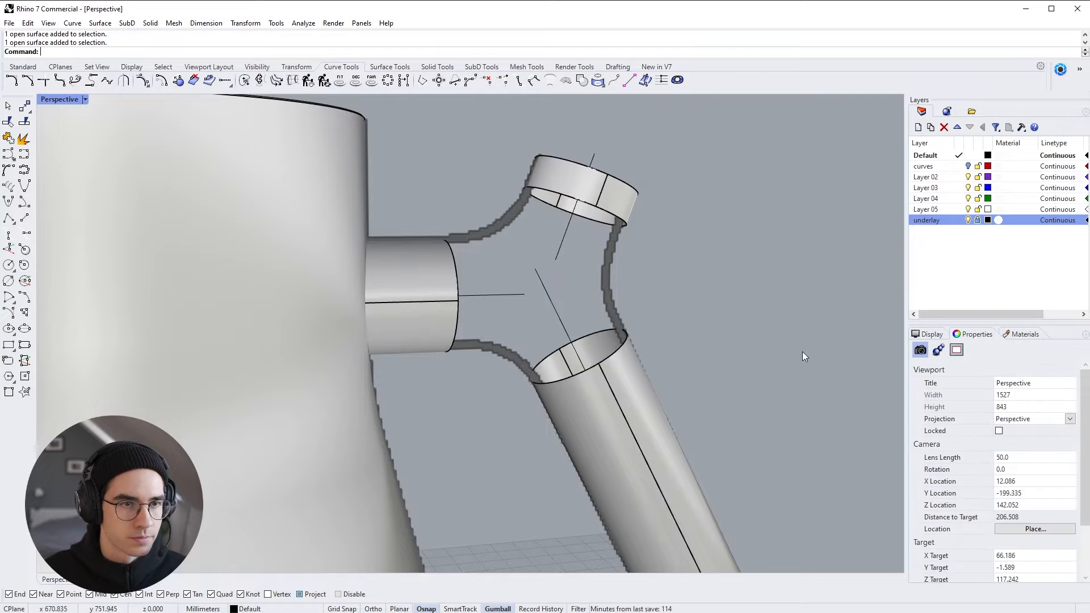
Step: Blend the lower connector half's edge to the kettle-facing grip half's edge, with Curvature continuity at both ends
right_drag(601, 300, 441, 197)
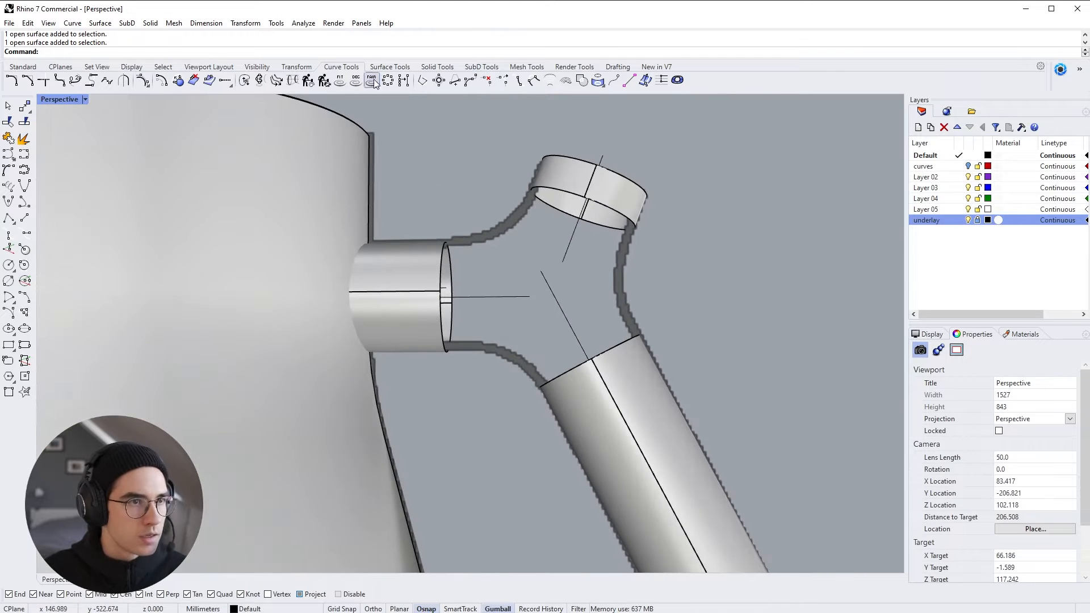
click(389, 67)
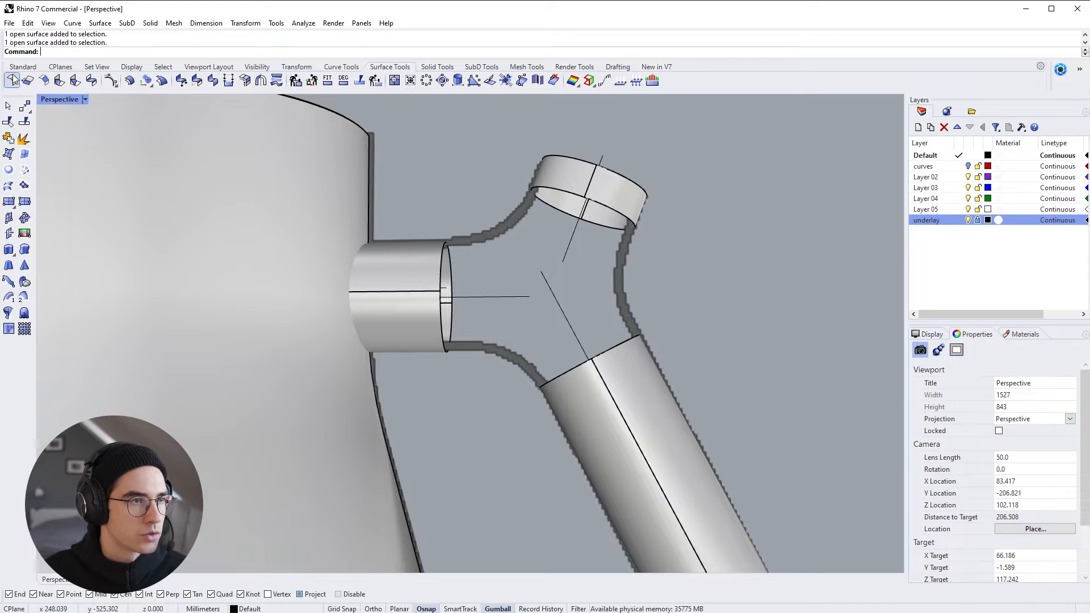
click(91, 81)
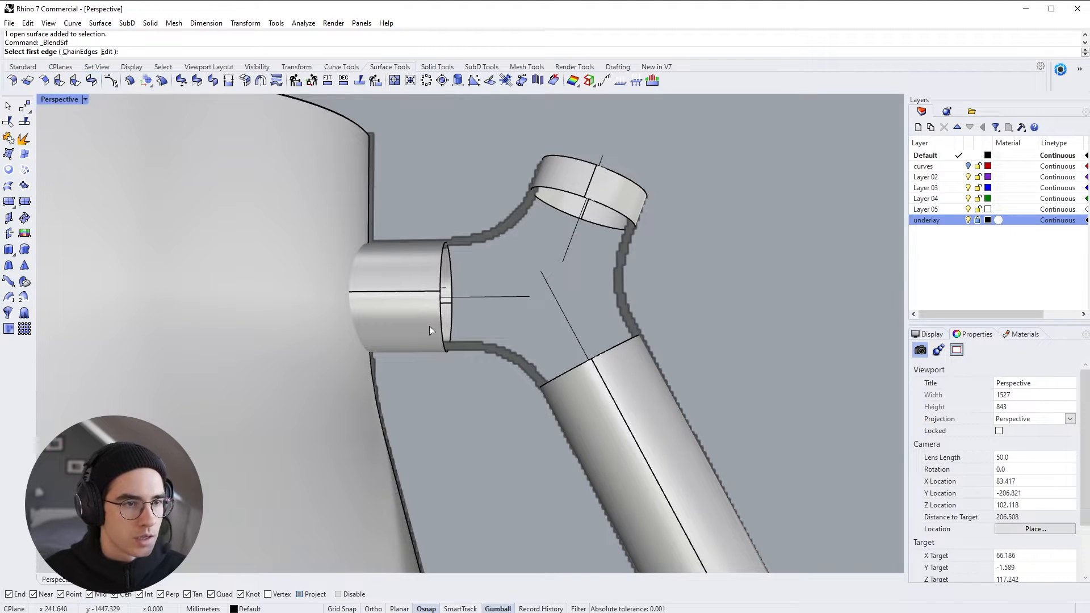
right_drag(429, 330, 472, 319)
click(461, 311)
click(575, 379)
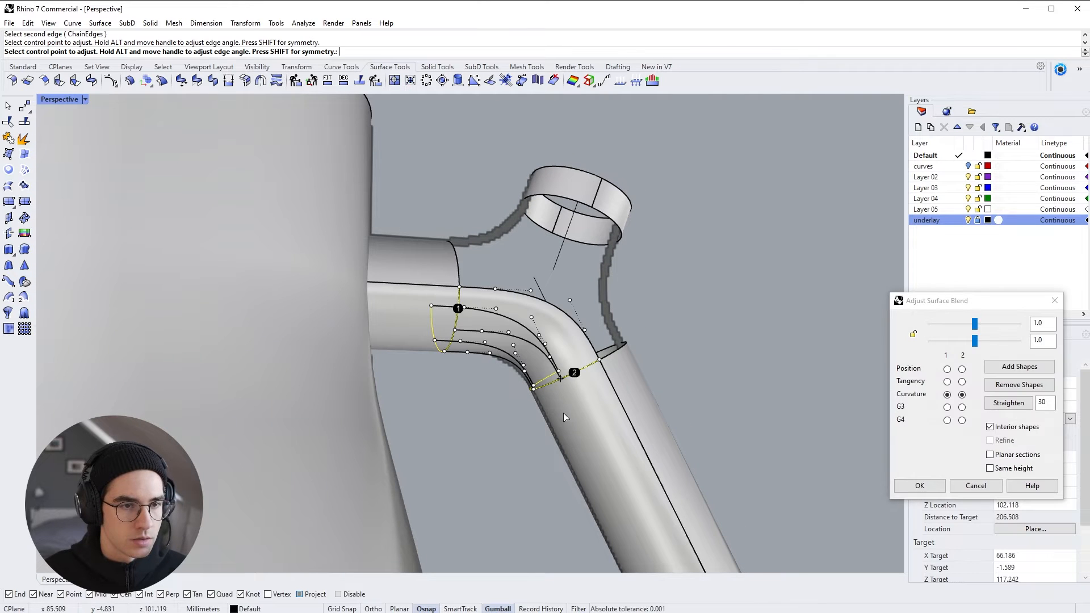
right_drag(563, 413, 614, 425)
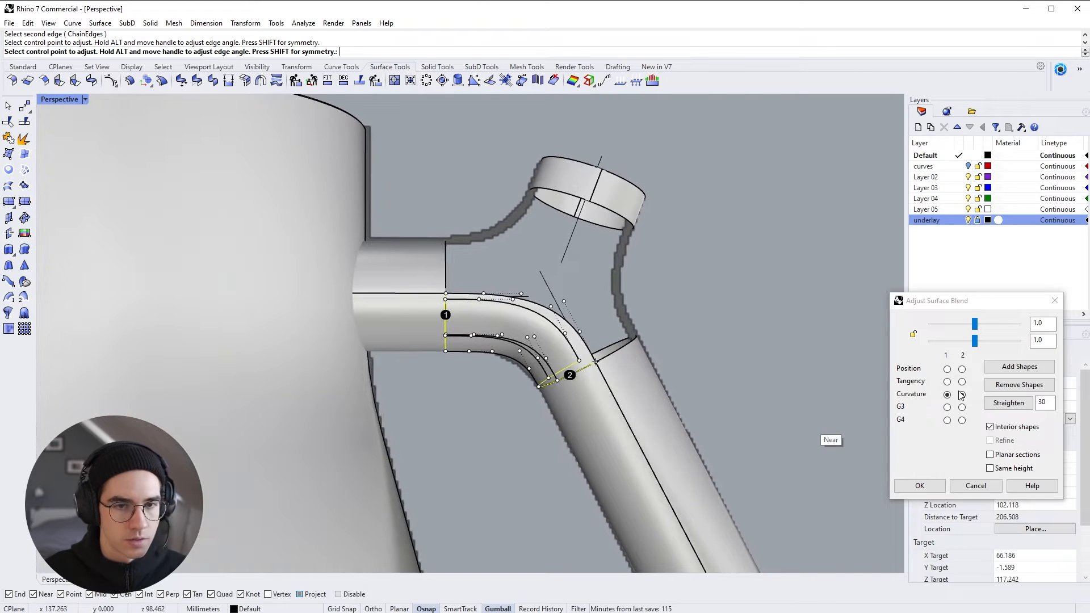
click(936, 485)
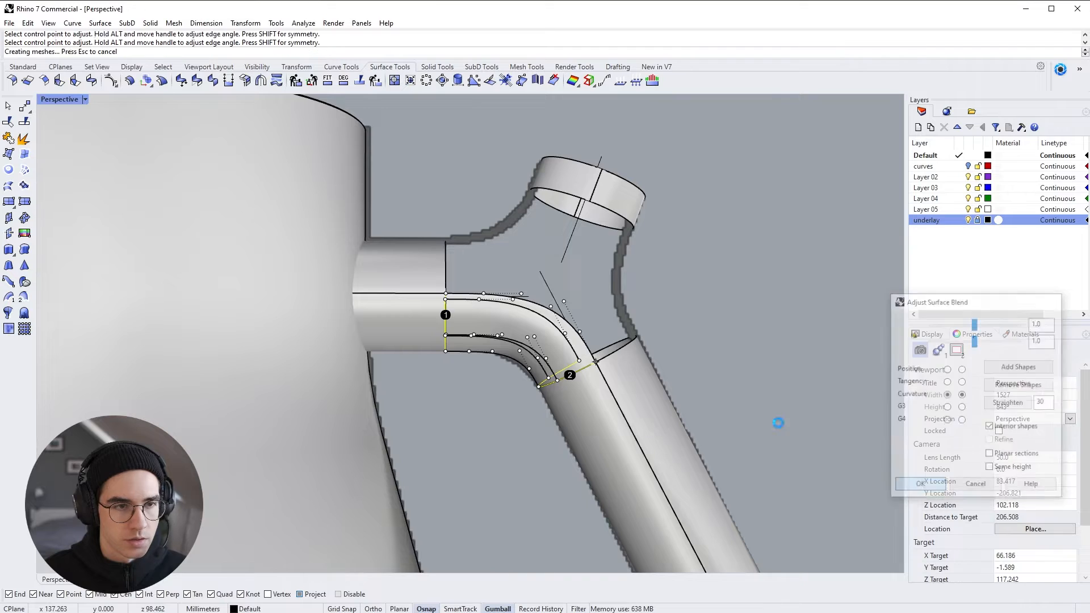
Step: Blend the upper connector half's edge to the upper branch pipe's kettle-facing half, with Curvature continuity at both ends
right_drag(439, 264, 495, 314)
right_click(492, 312)
click(458, 269)
click(548, 191)
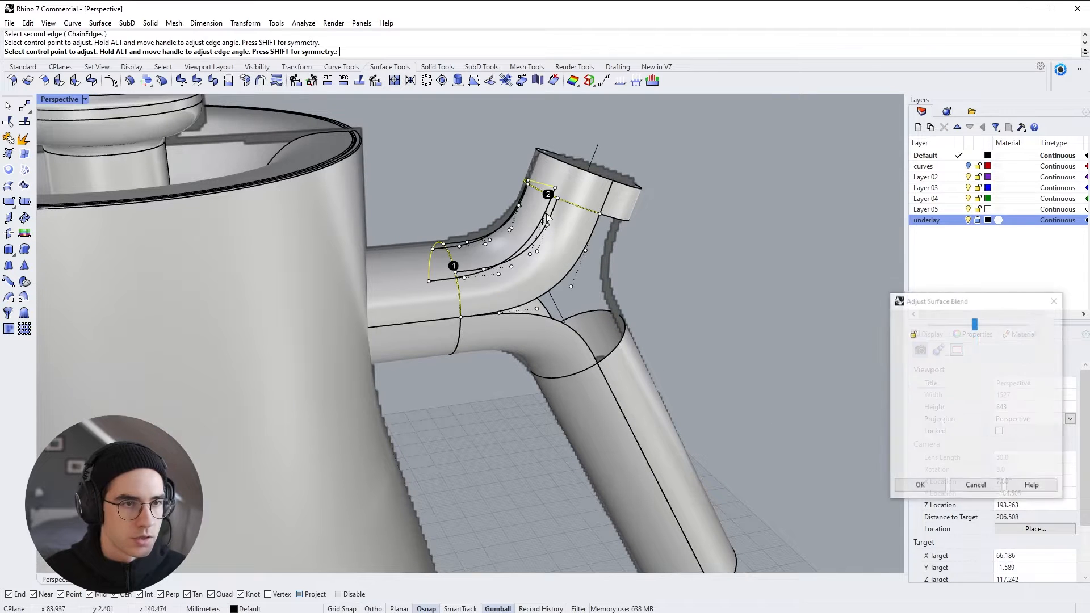
right_click(639, 274)
Step: Blend the outer grip half's edge to the upper branch pipe's outer half, with Curvature continuity at both ends
right_click(646, 271)
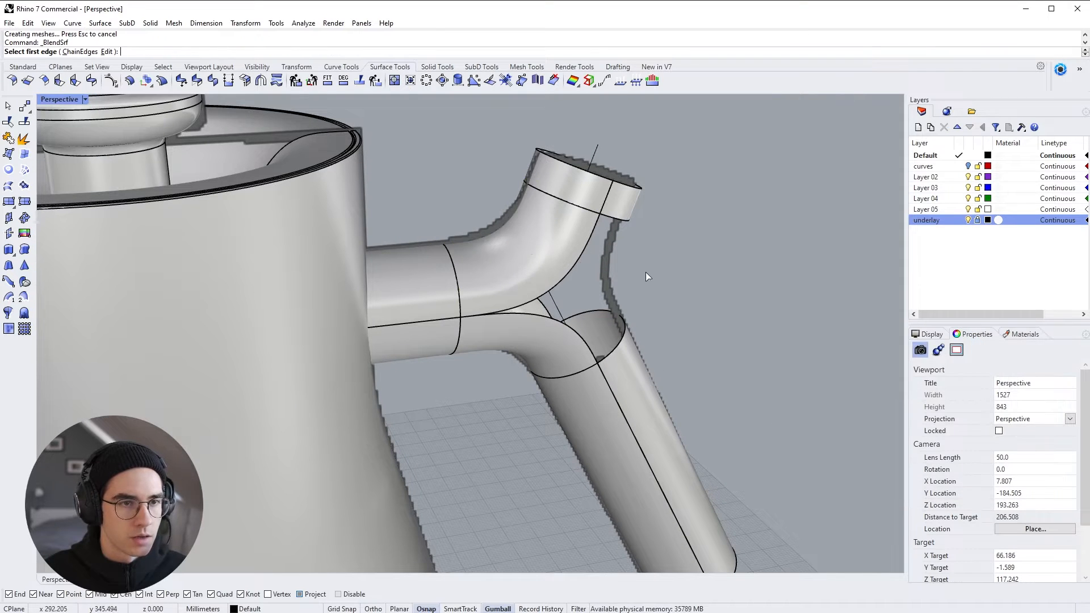
click(623, 339)
click(607, 220)
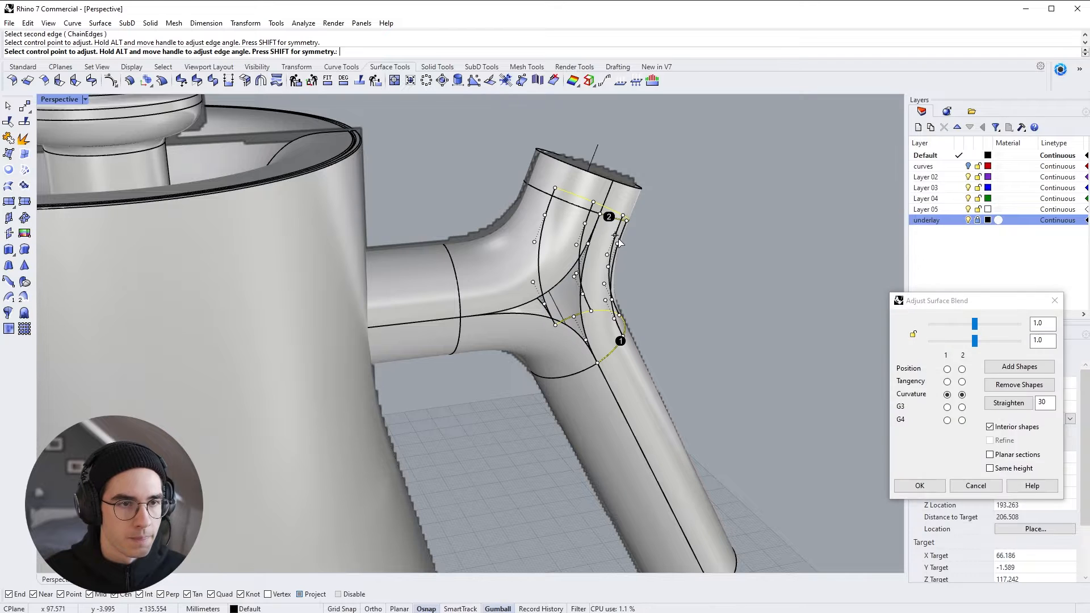
right_click(691, 325)
Step: Switch to PureRef to compare the blended handle with the kettle's reference photo, and return to Rhino
right_drag(588, 347, 553, 315)
key(alt+Tab)
key(alt+Tab)
key(alt+Tab)
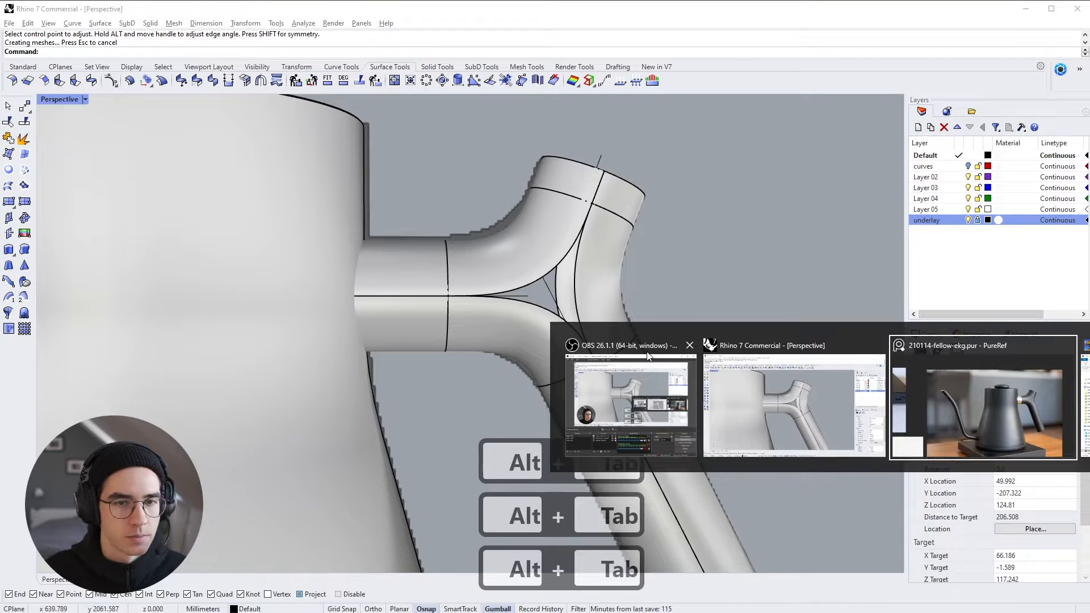
key(alt+Tab)
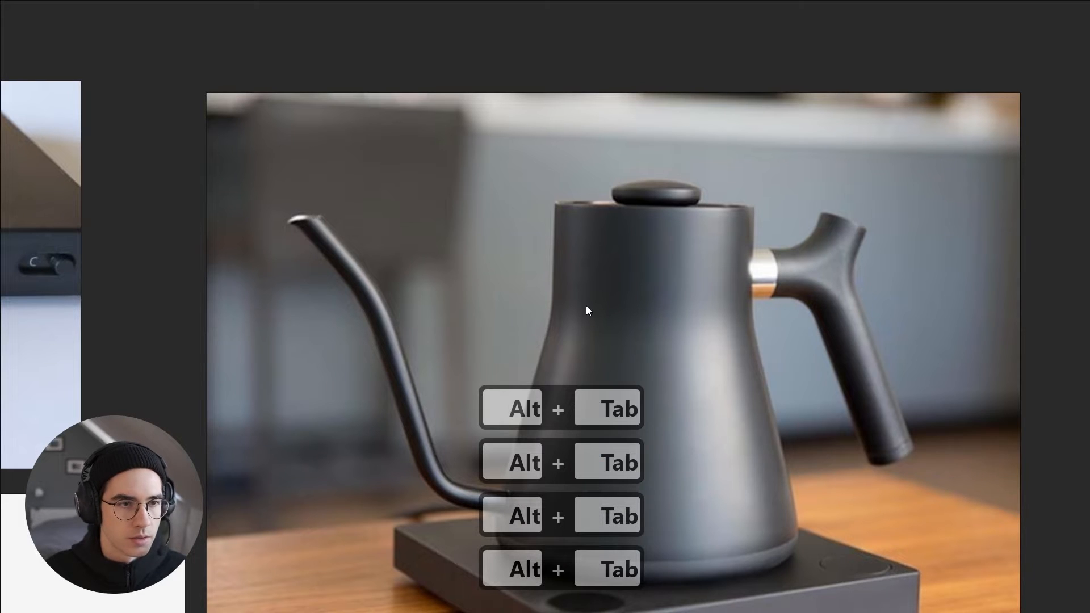
key(alt+Tab)
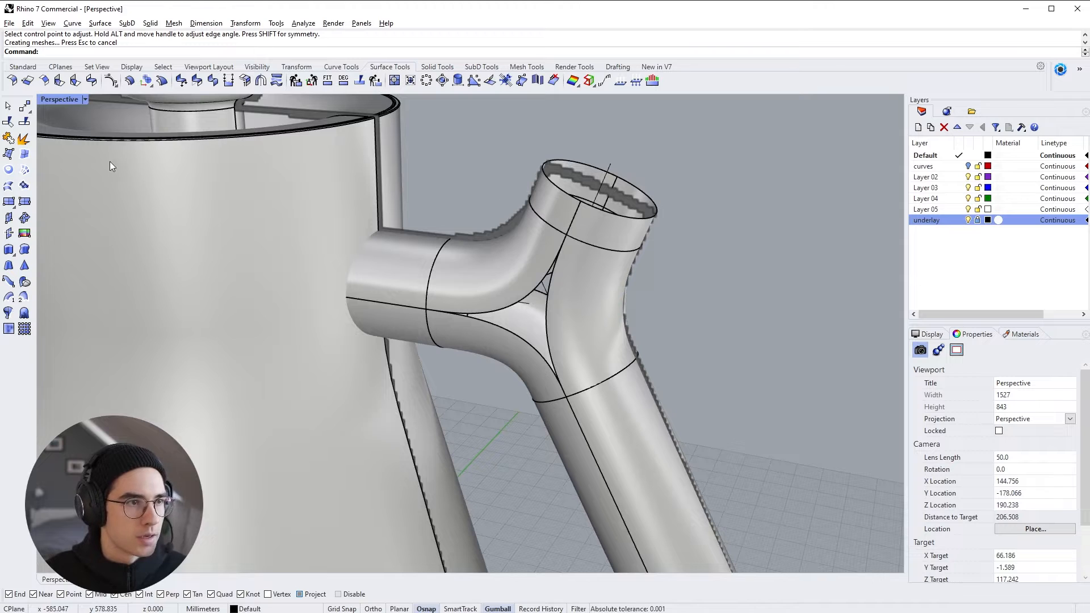
Step: Fill the triangular gap on the handle's front side with a planar surface from the three blend edges
click(8, 170)
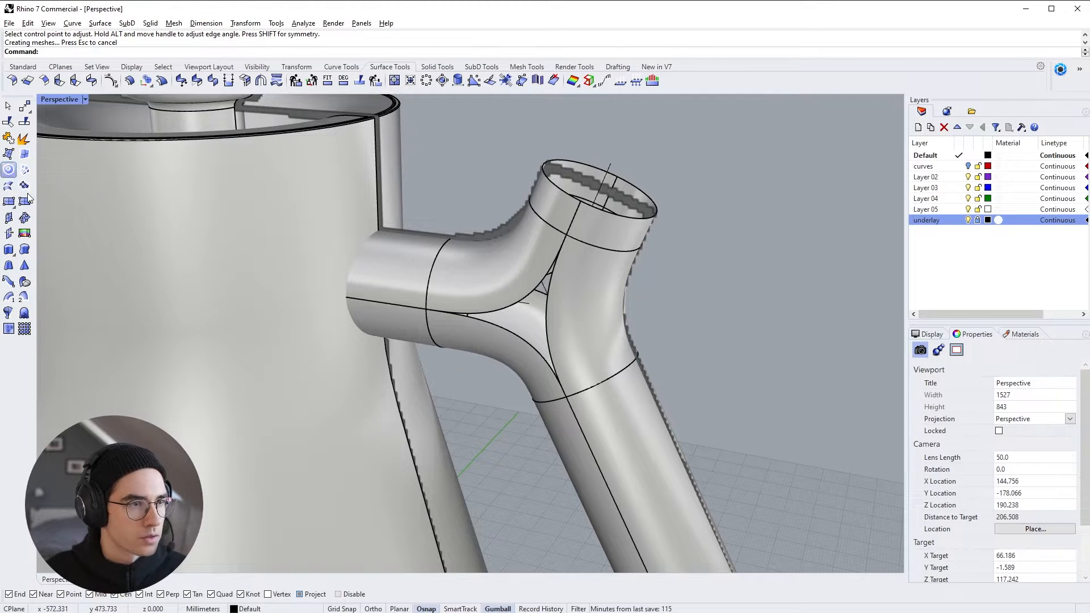
click(482, 313)
click(485, 321)
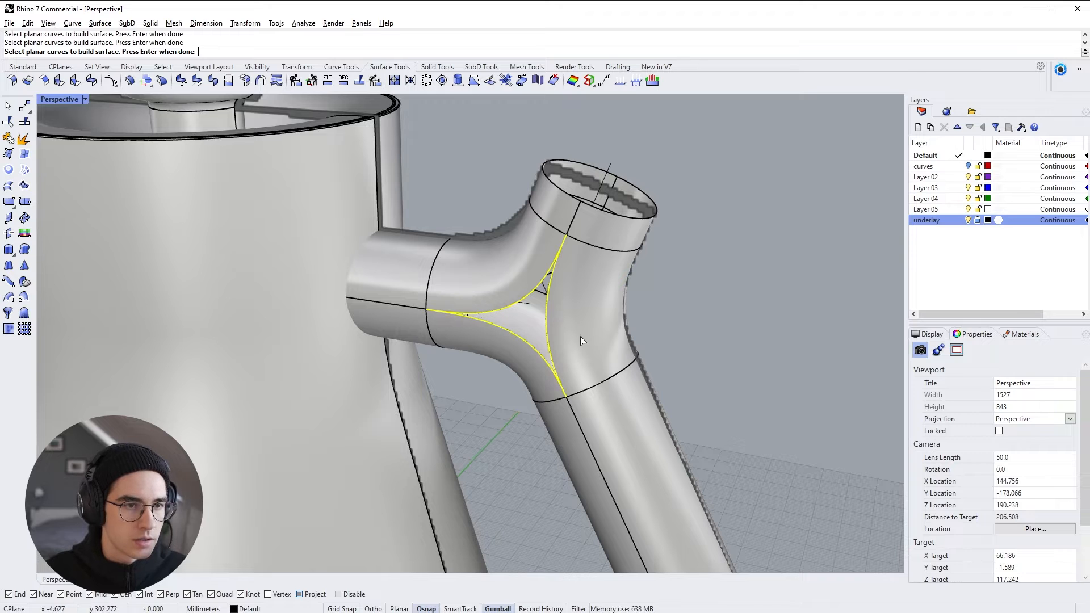
key(Return)
Step: Fill the matching triangular gap on the handle's back side with a planar surface from its three blend edges
key(Return)
right_drag(698, 343, 416, 311)
click(407, 297)
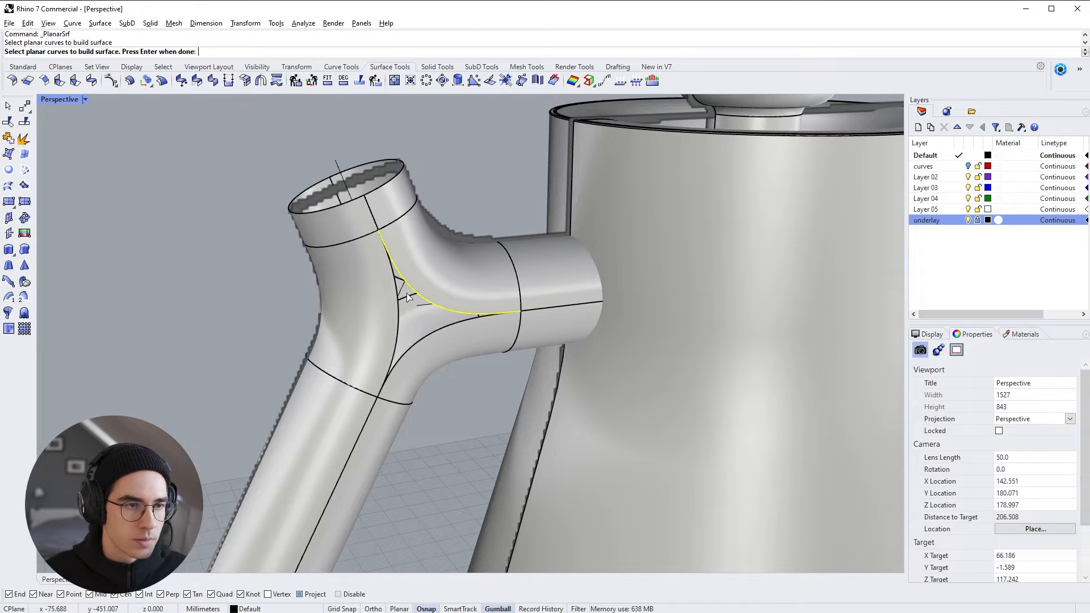
click(398, 311)
click(417, 342)
key(Return)
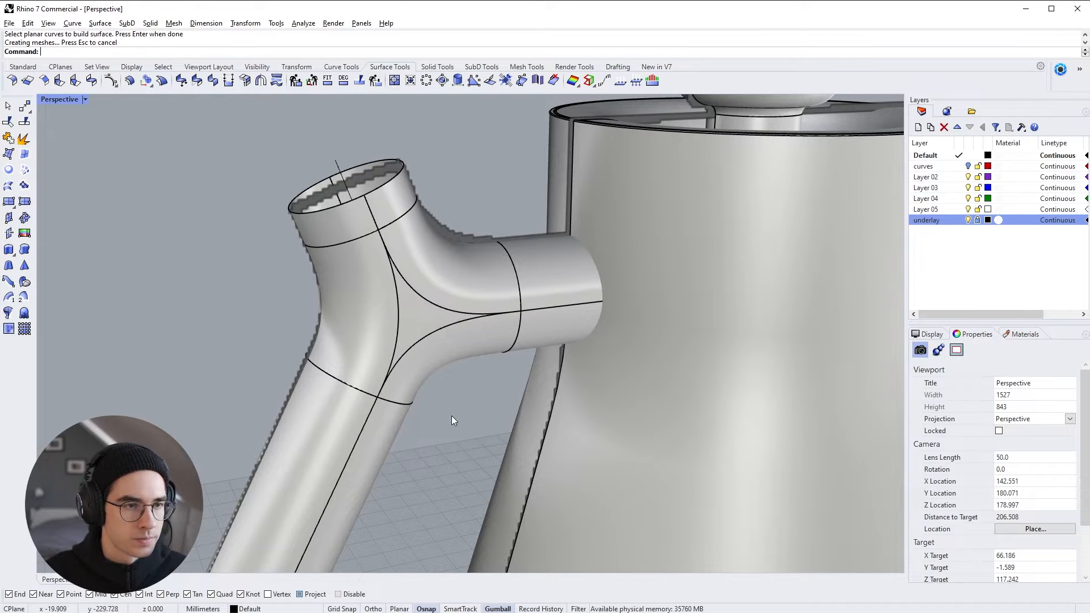
Step: Join all the handle's pipe halves, blend surfaces and planar patches into one polysurface
right_drag(453, 420, 713, 299)
drag(731, 139, 428, 393)
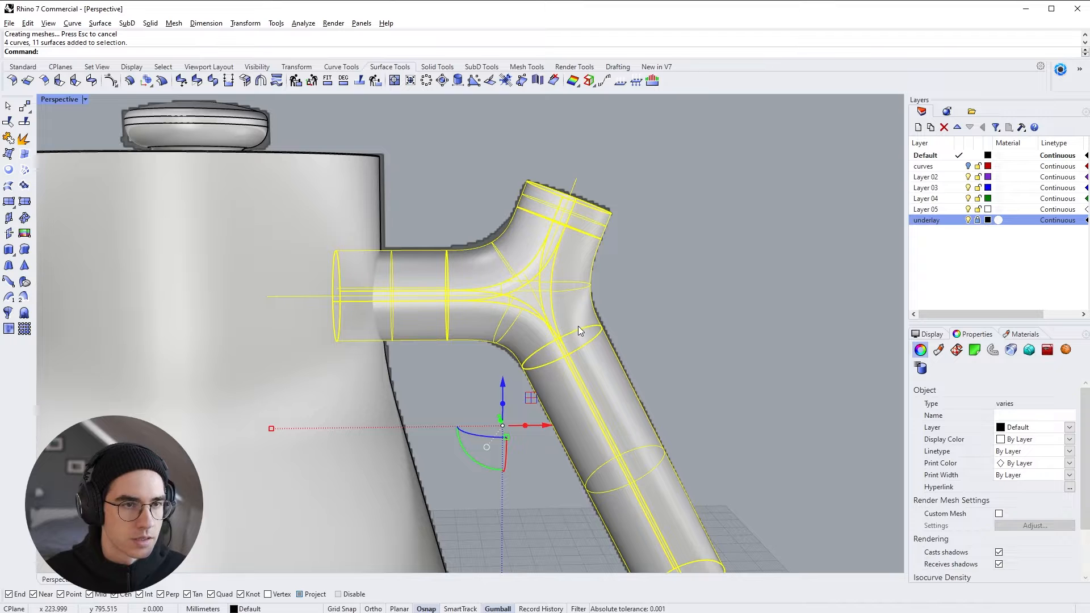
click(8, 139)
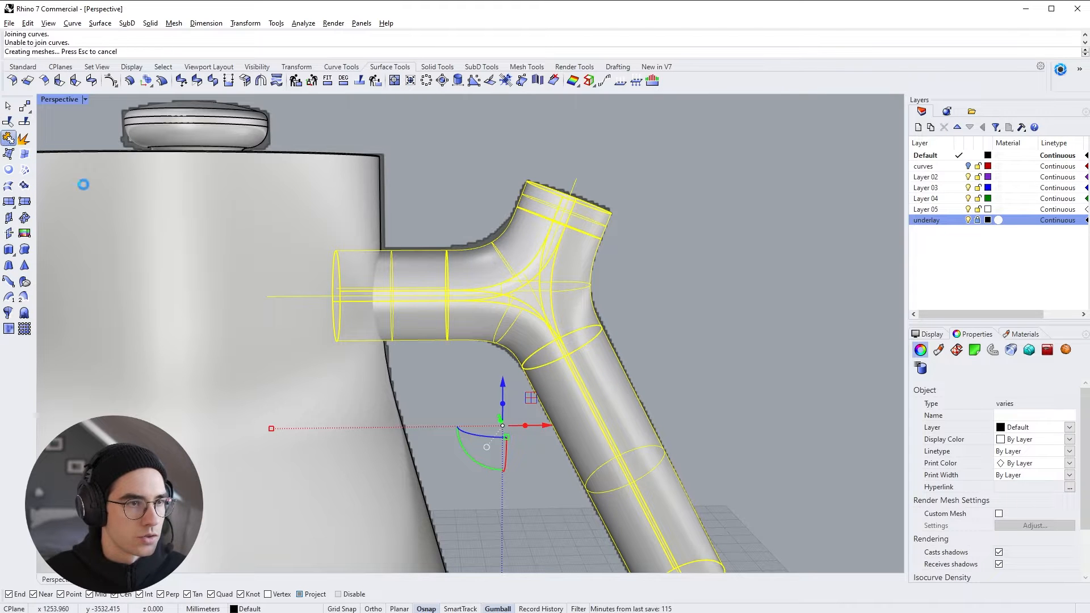
Step: Run an environment map analysis on the joined handle polysurface
click(546, 313)
right_drag(545, 314, 411, 352)
shift+right_drag(411, 352, 391, 310)
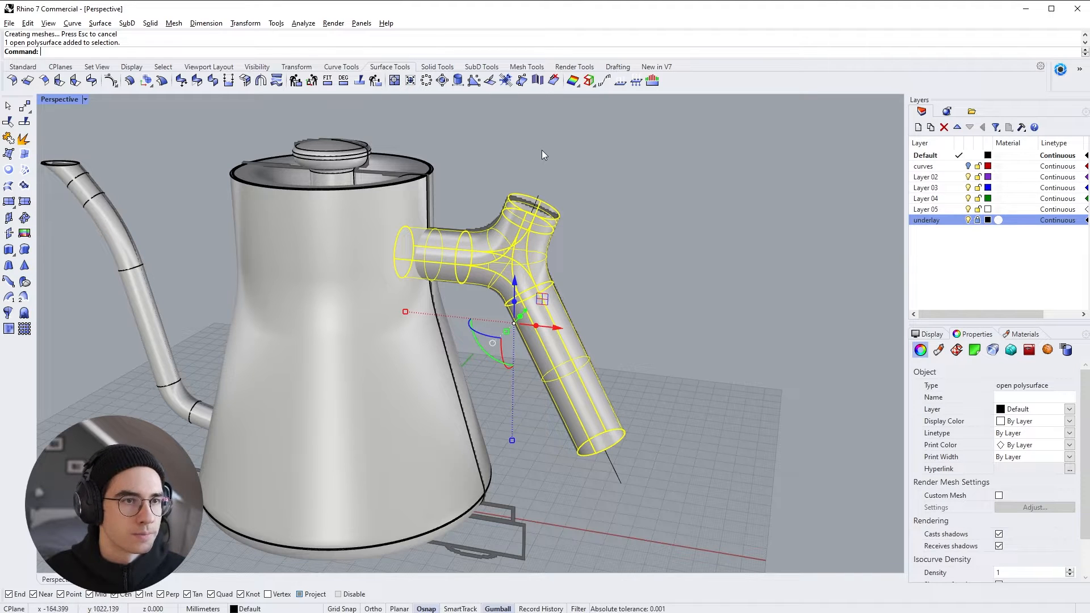
click(573, 81)
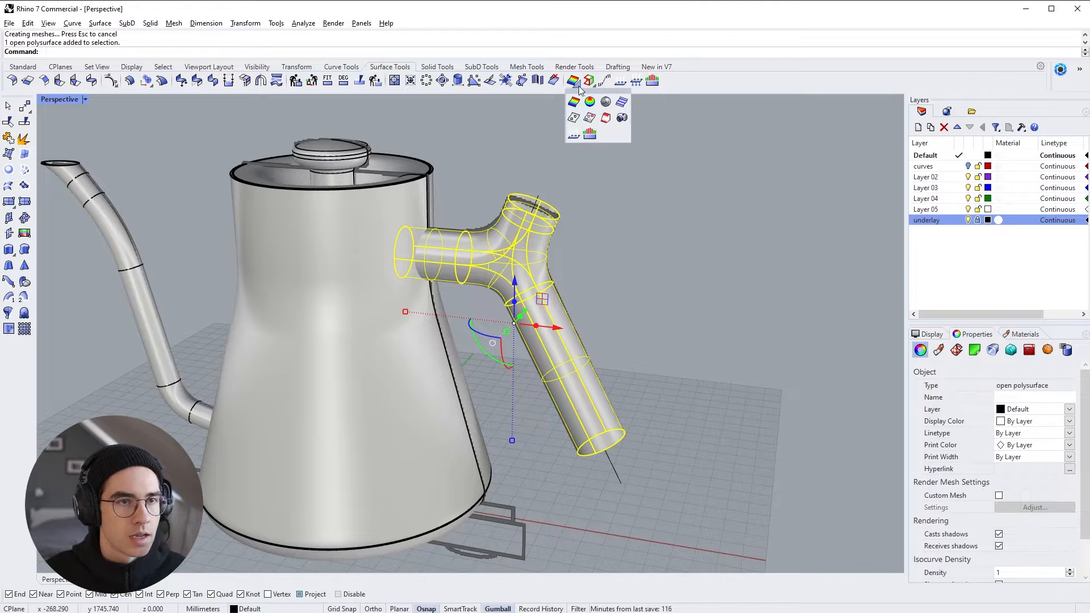
click(605, 102)
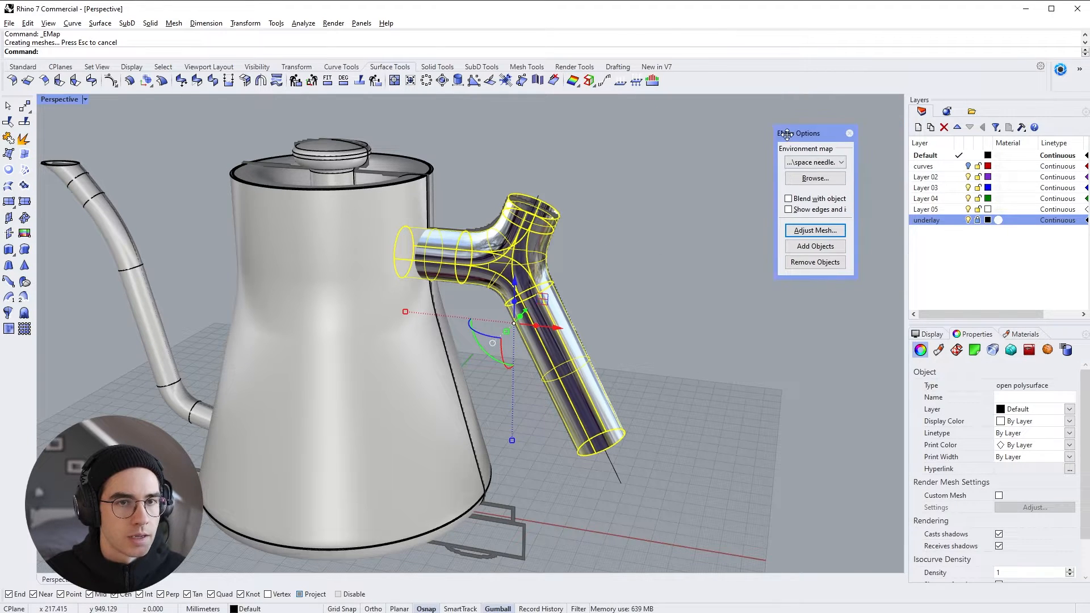
Step: Examine the handle's reflections from several angles, compare its shape with the PureRef reference photo, and end the environment map analysis
right_drag(410, 240, 483, 210)
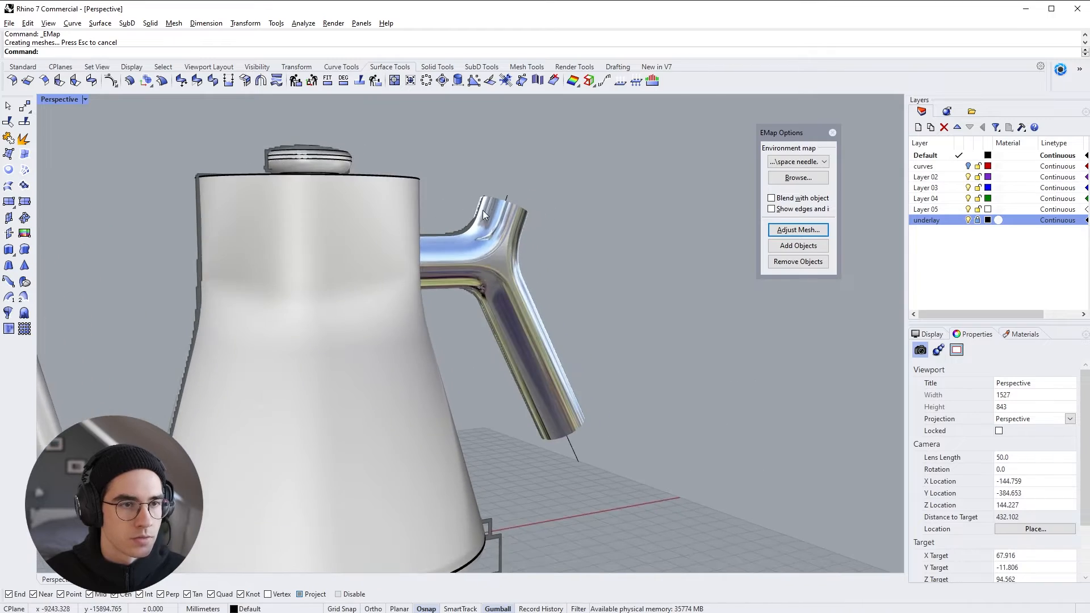
ctrl+right_drag(508, 262, 471, 218)
right_drag(458, 274, 496, 253)
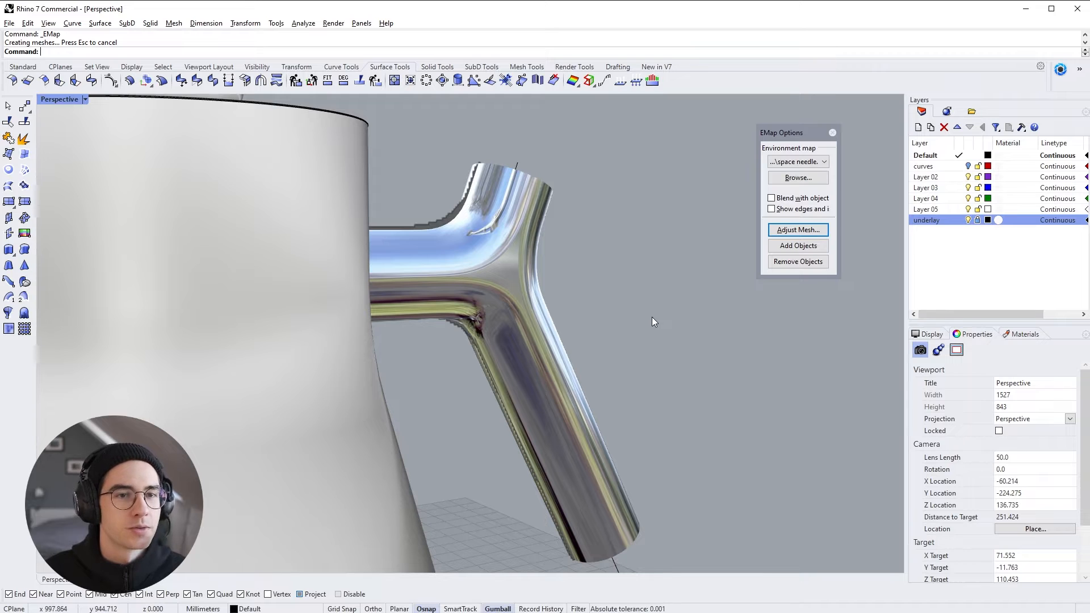
key(alt+Tab)
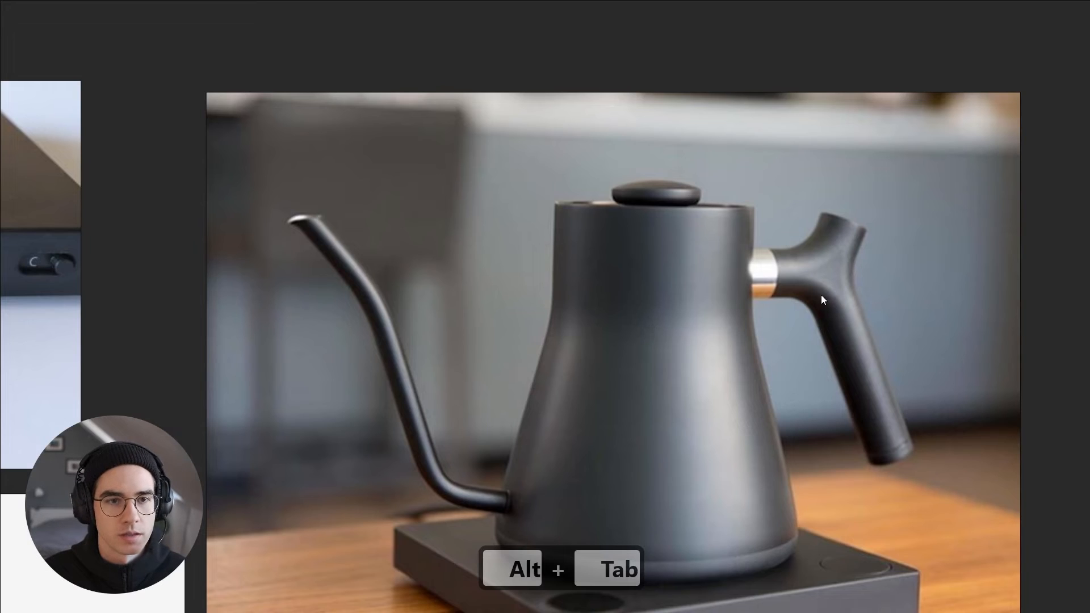
key(alt+Tab)
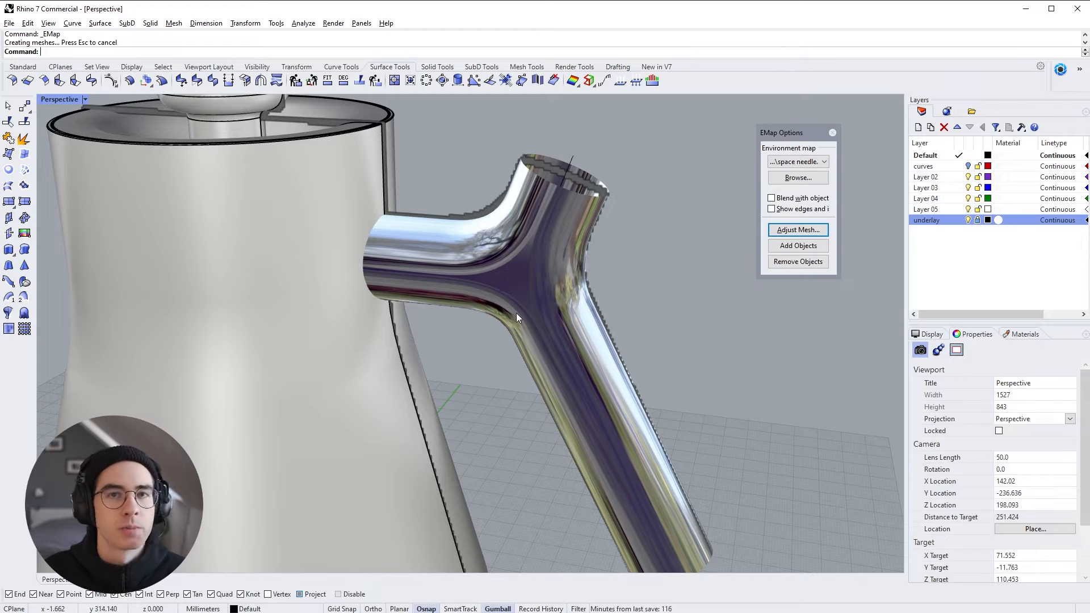
right_drag(510, 292, 516, 271)
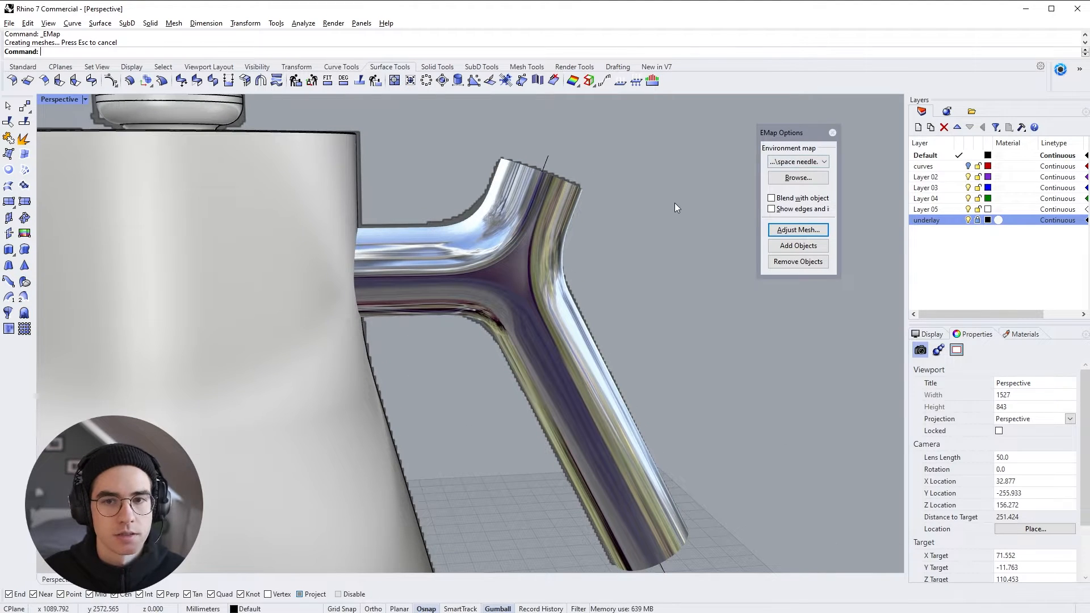
click(832, 132)
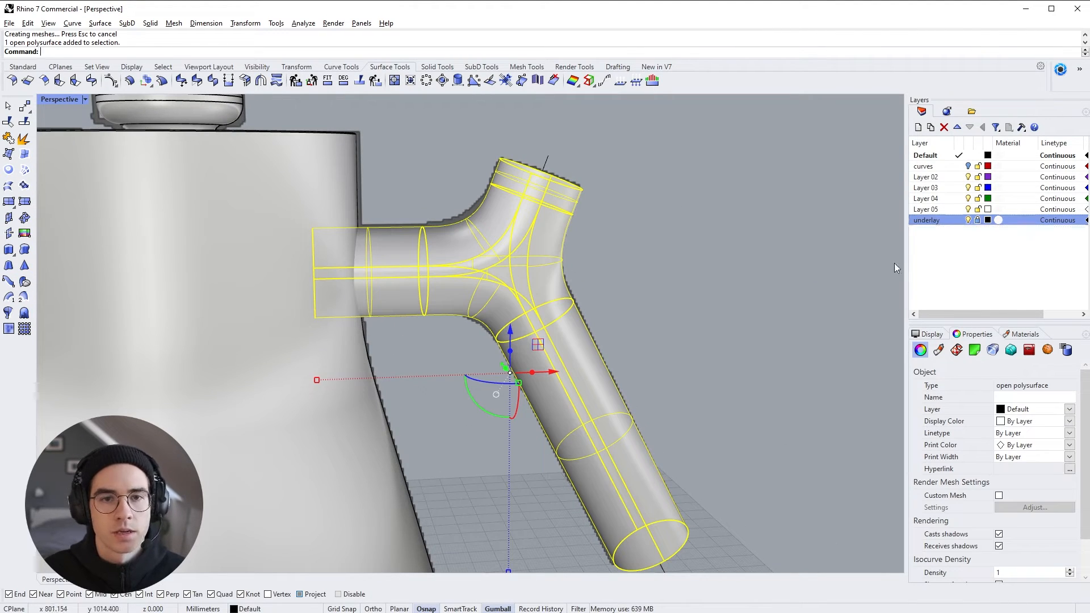
Step: Hide the underlay layer and bring the whole kettle with its handle into the Perspective view
click(775, 251)
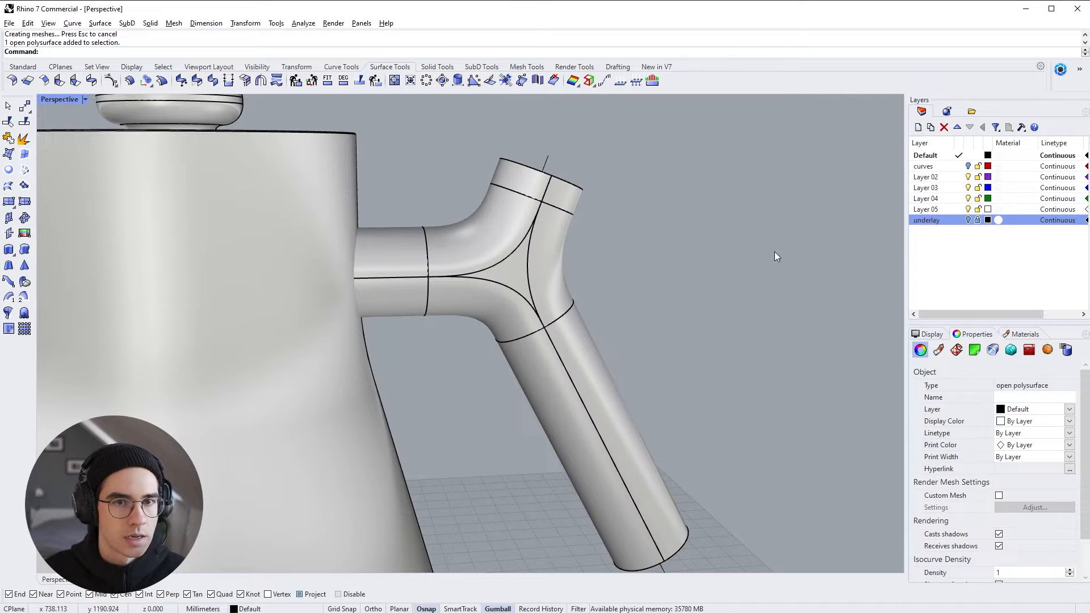
click(286, 214)
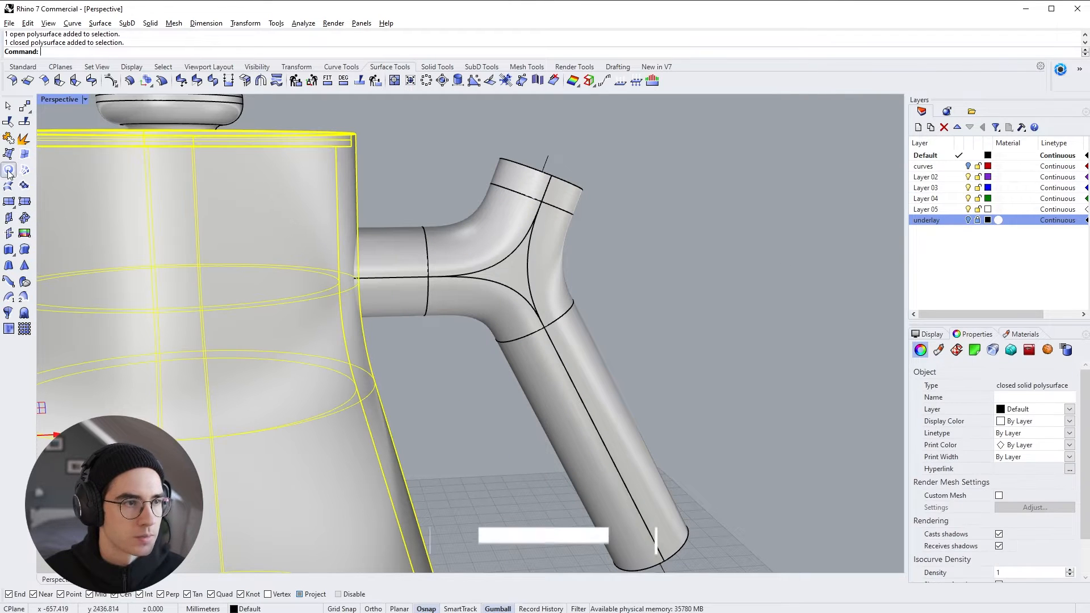
click(731, 265)
scroll(578, 250, down, 4)
right_drag(578, 249, 526, 287)
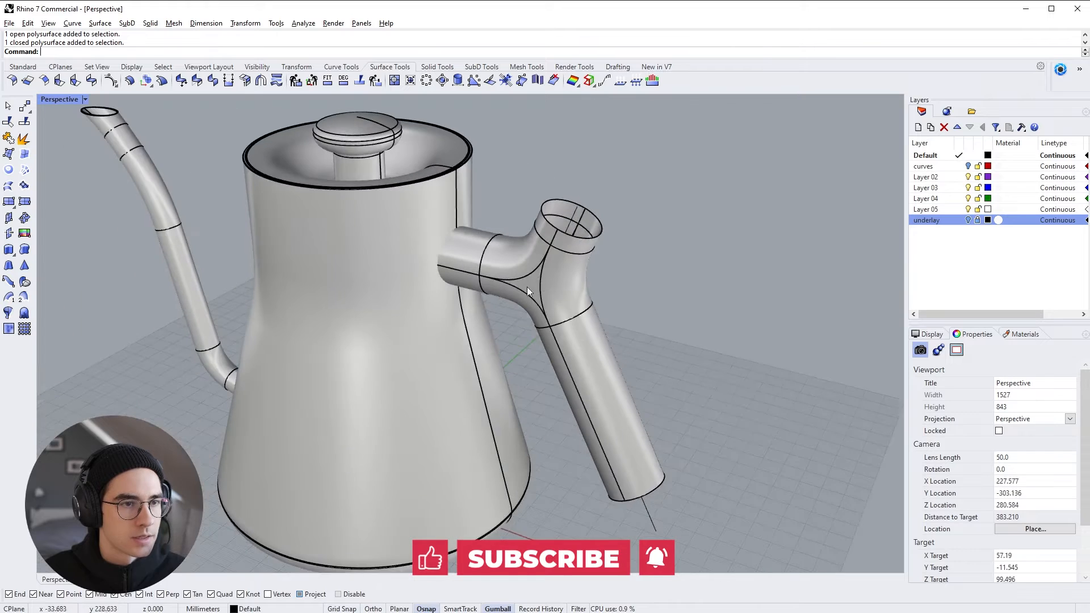
shift+right_drag(361, 271, 462, 281)
Step: Create a new layer named kettle
right_click(937, 272)
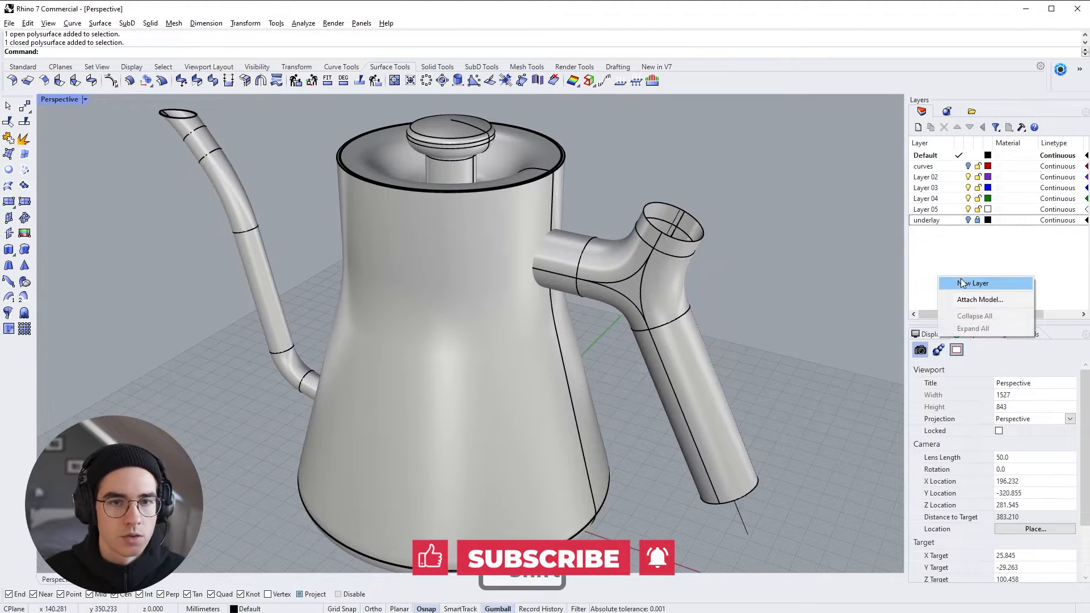
click(959, 282)
text(kettle)
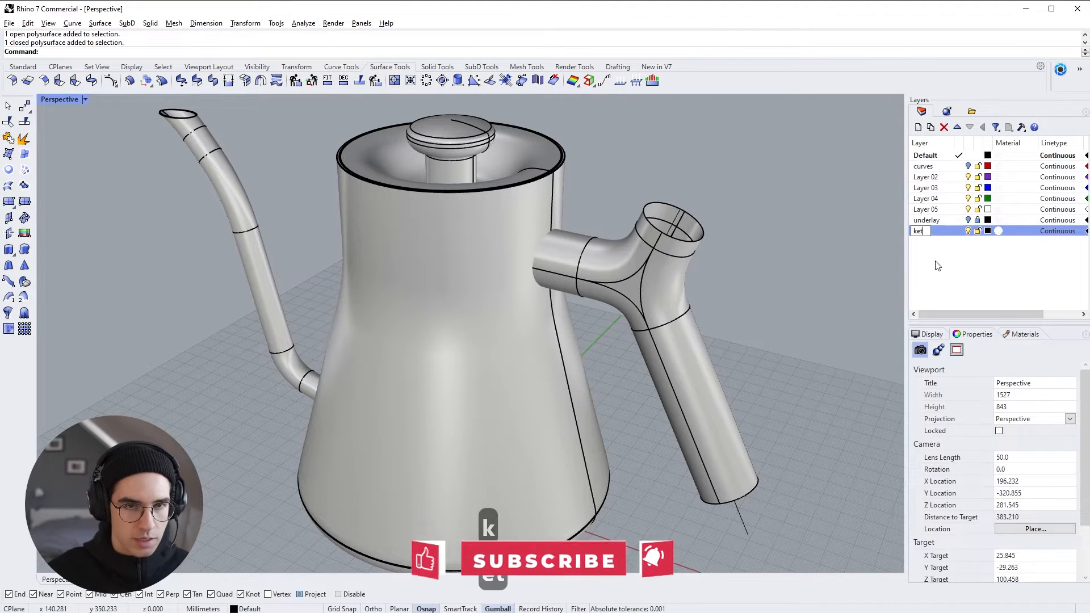
key(Return)
Step: Move the kettle body with spout, the inner rim piece and the lid to the kettle layer, and hide that layer
click(386, 240)
shift+click(511, 170)
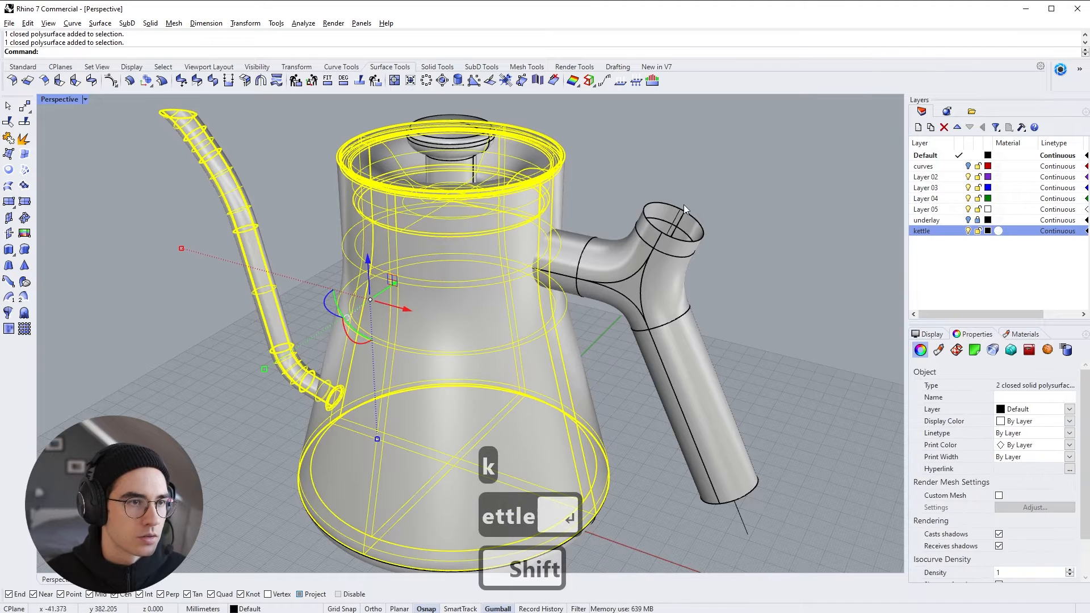
shift+click(461, 156)
right_click(922, 230)
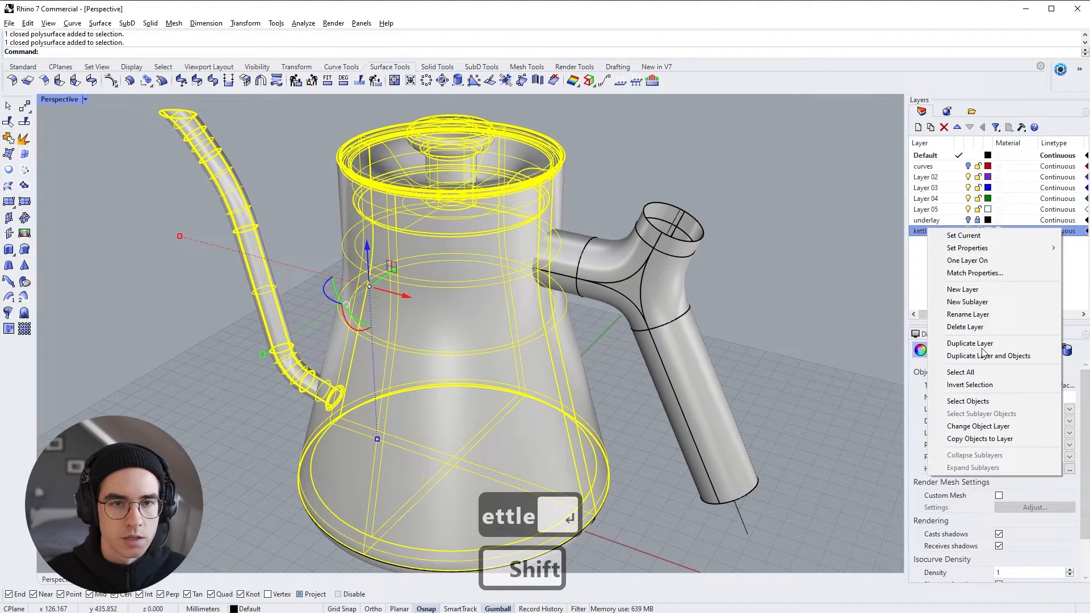
click(968, 425)
click(815, 295)
click(968, 231)
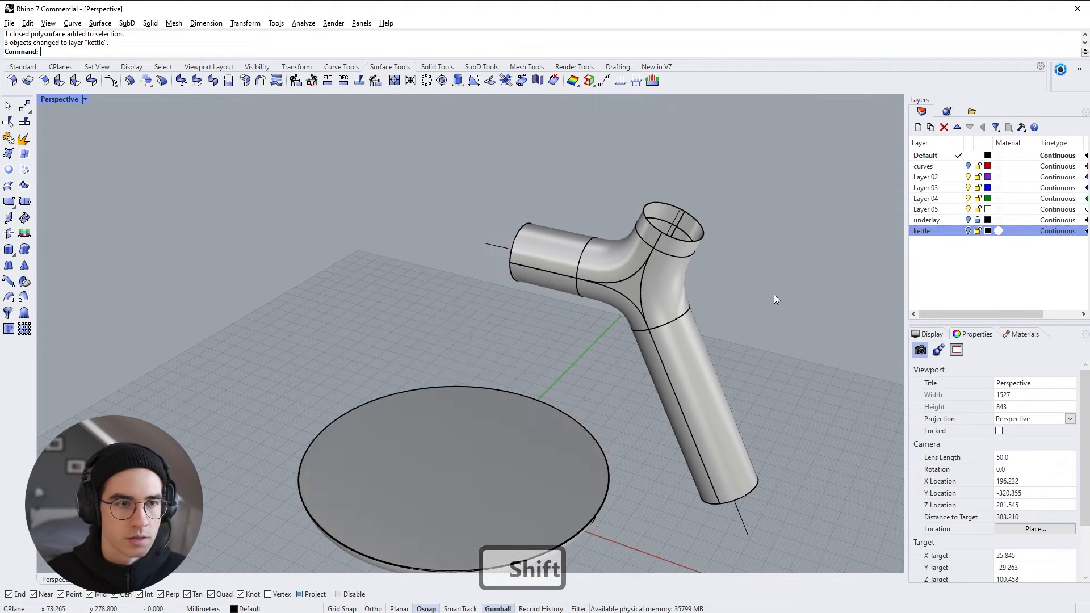
Step: Move the remaining round base disc to the hidden kettle layer
shift+click(590, 454)
right_click(928, 231)
click(978, 428)
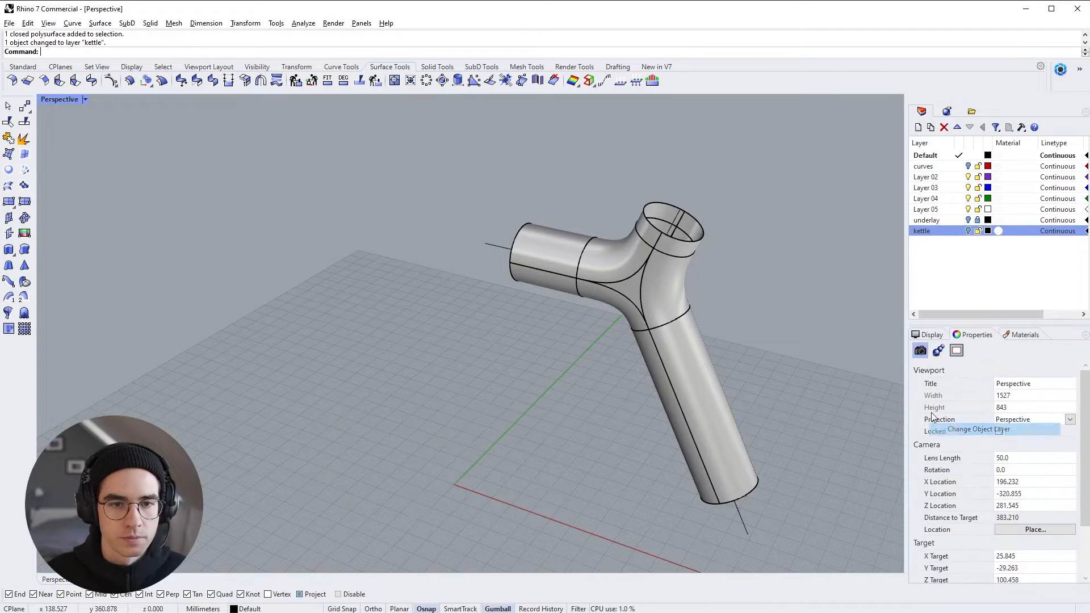
Step: Copy the joined handle polysurface 100 mm along the X axis with the gumball
right_drag(549, 269, 553, 240)
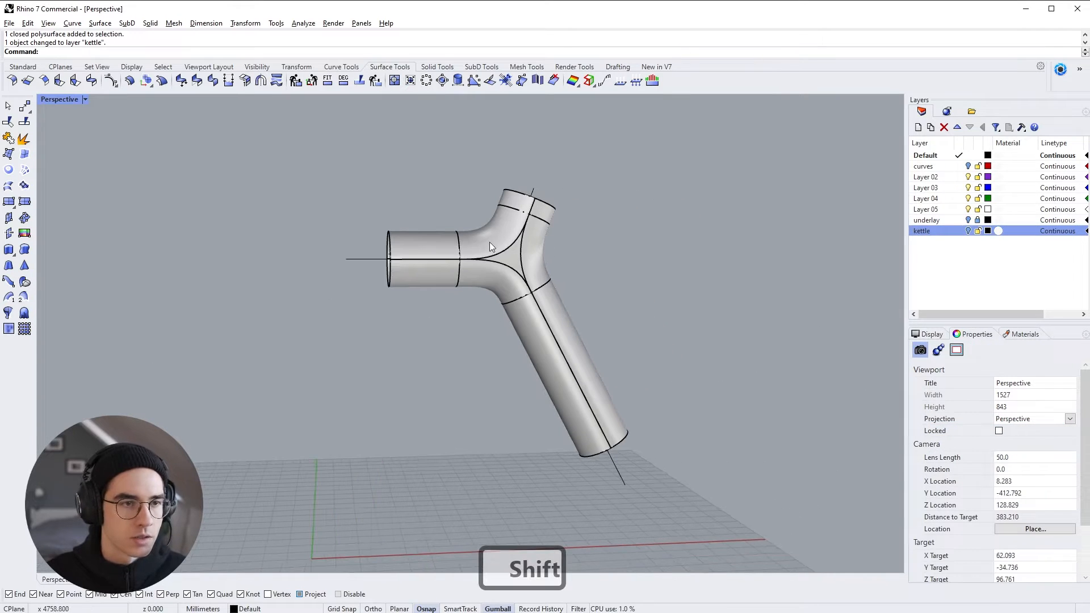
shift+click(471, 272)
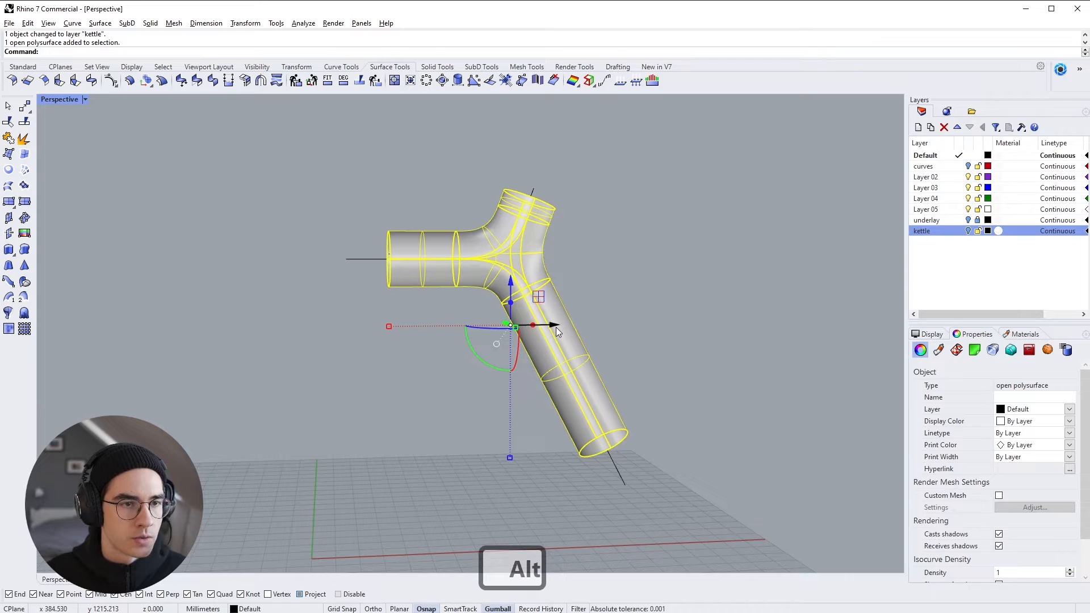
alt+click(554, 325)
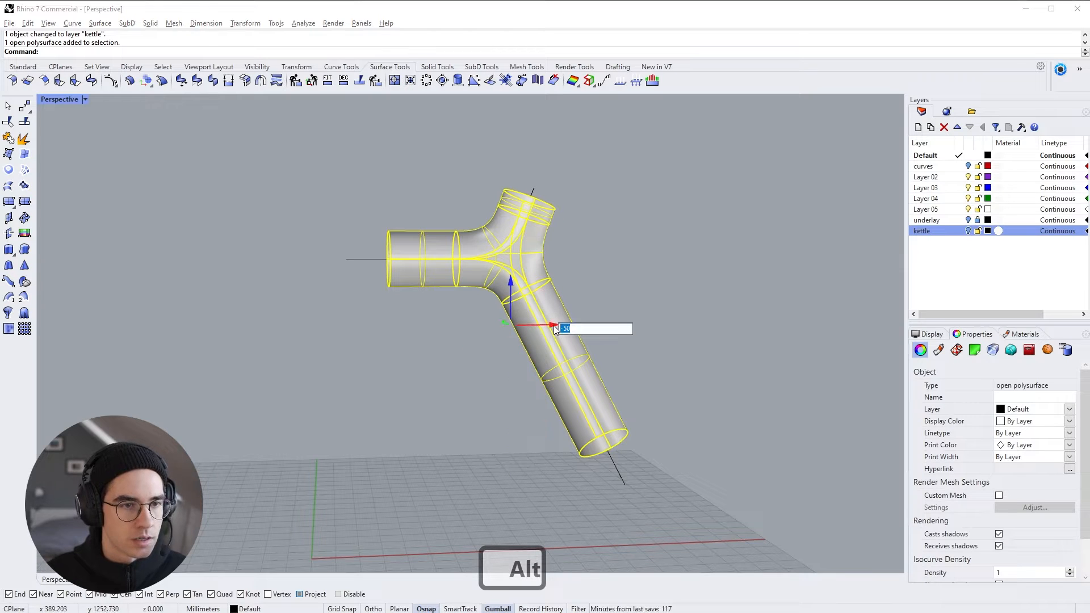
text(100)
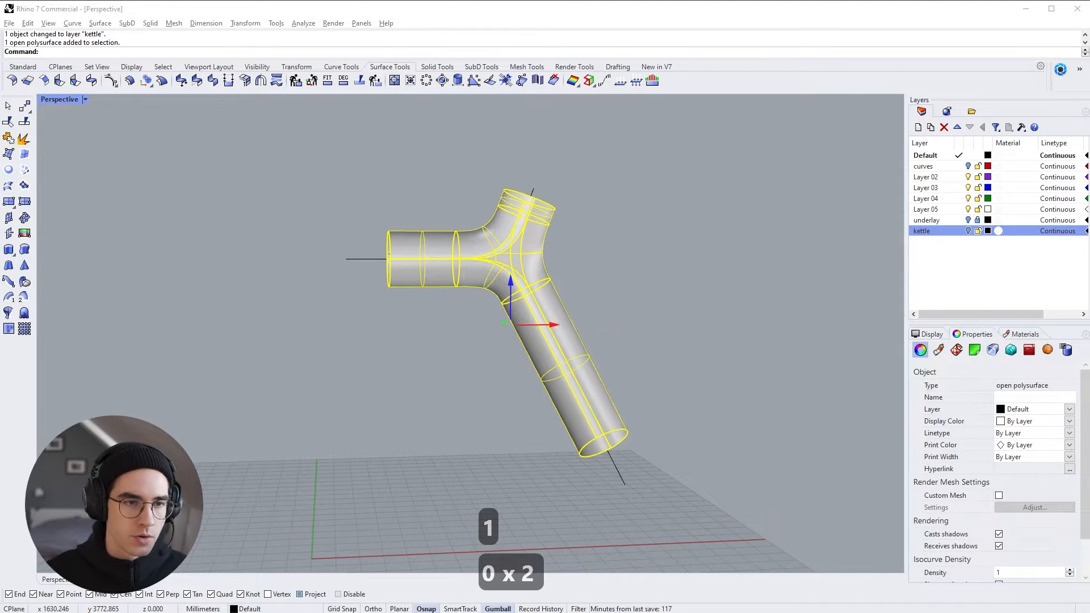
key(Return)
click(703, 280)
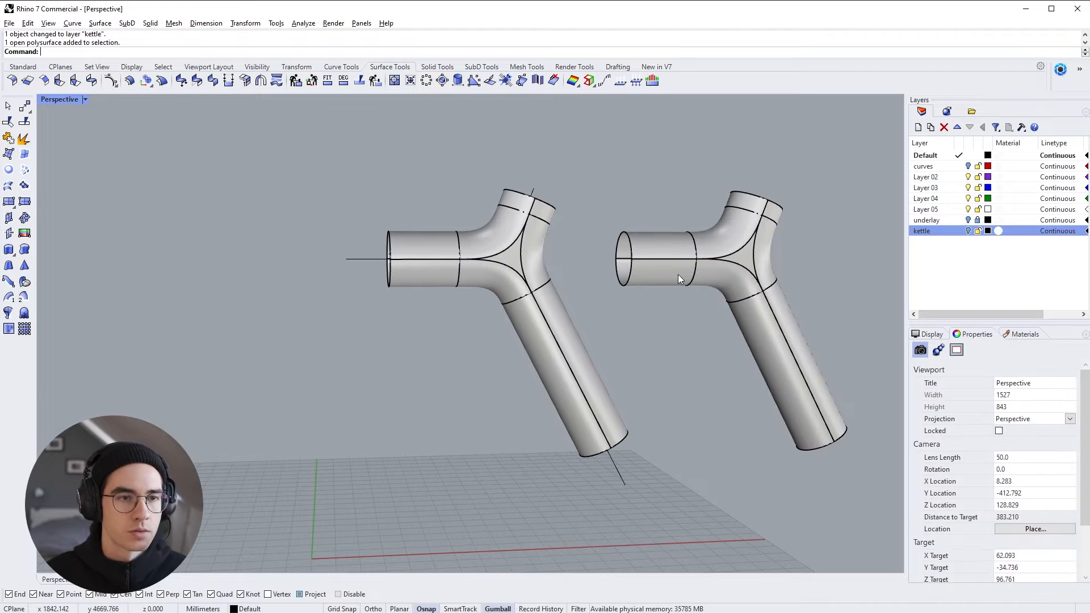
click(630, 249)
click(646, 361)
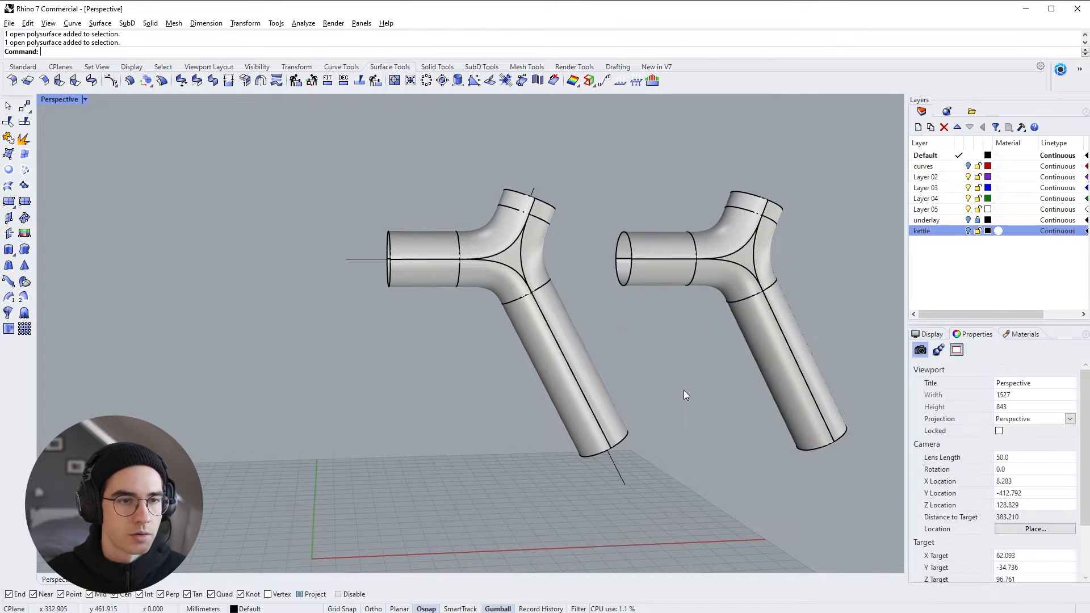
click(525, 326)
mouse_move(488, 289)
right_down()
mouse_move(543, 284)
mouse_move(530, 286)
mouse_move(525, 267)
mouse_move(446, 275)
mouse_move(573, 332)
mouse_move(444, 311)
mouse_move(474, 293)
right_up()
key(Escape)
scroll(464, 259, up, 3)
click(510, 268)
key(Escape)
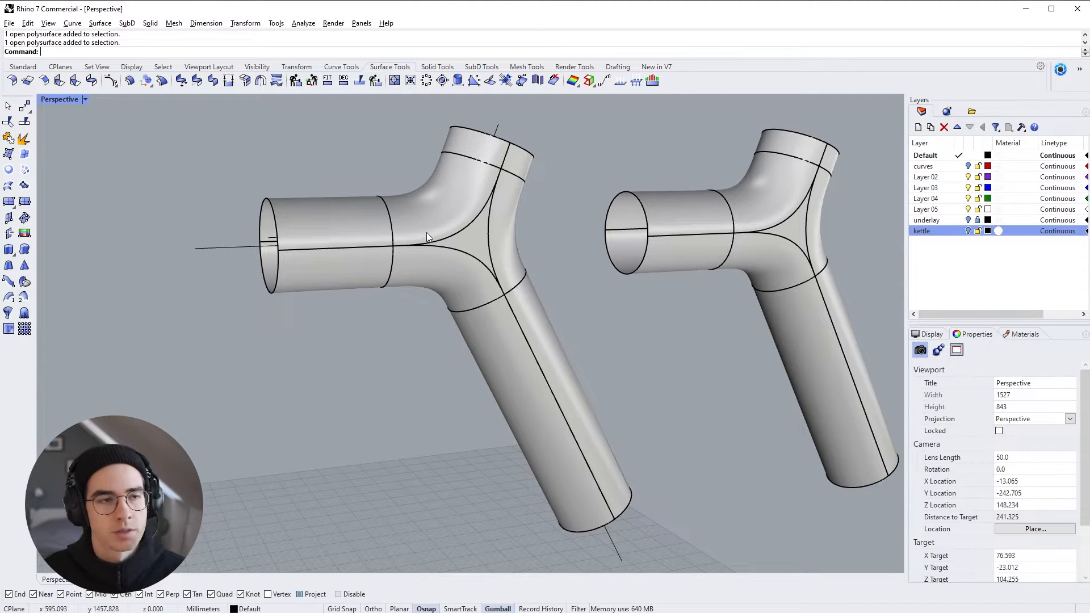
Step: Explode the original handle polysurface, the one still containing the axis lines, into separate surfaces
click(411, 253)
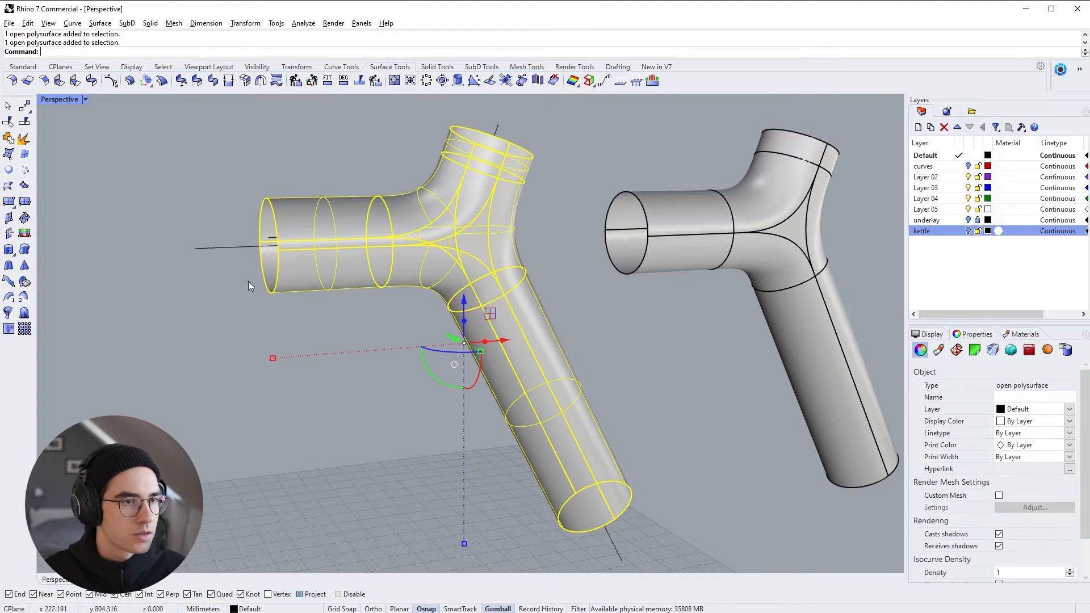
click(23, 140)
scroll(444, 297, up, 3)
right_drag(438, 272, 436, 272)
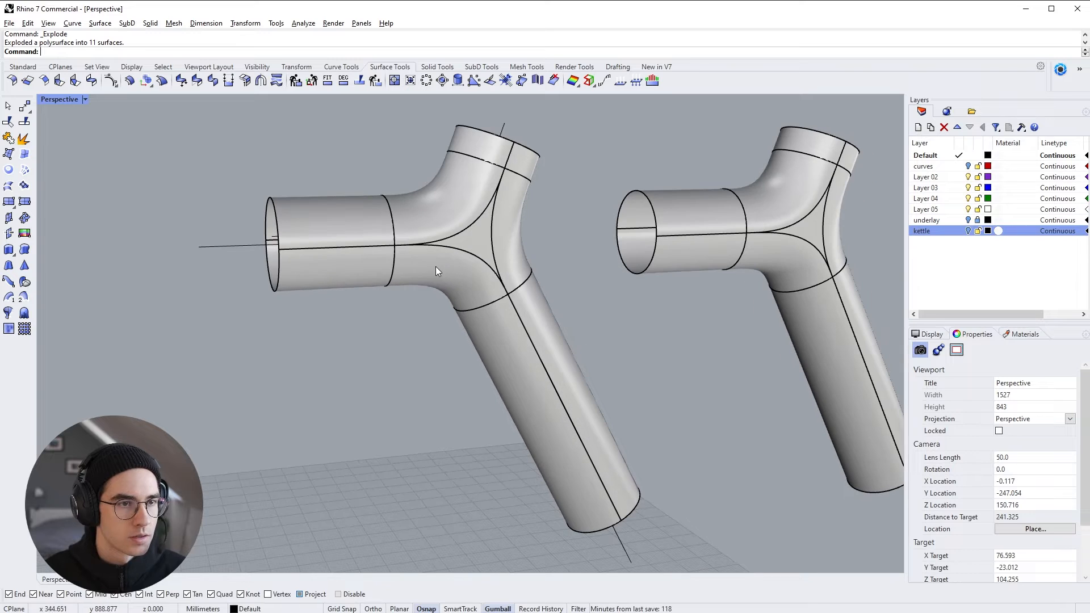
Step: Delete the two triangular patches on the front and back of the original handle's three-way junction
click(472, 241)
right_drag(472, 241, 709, 244)
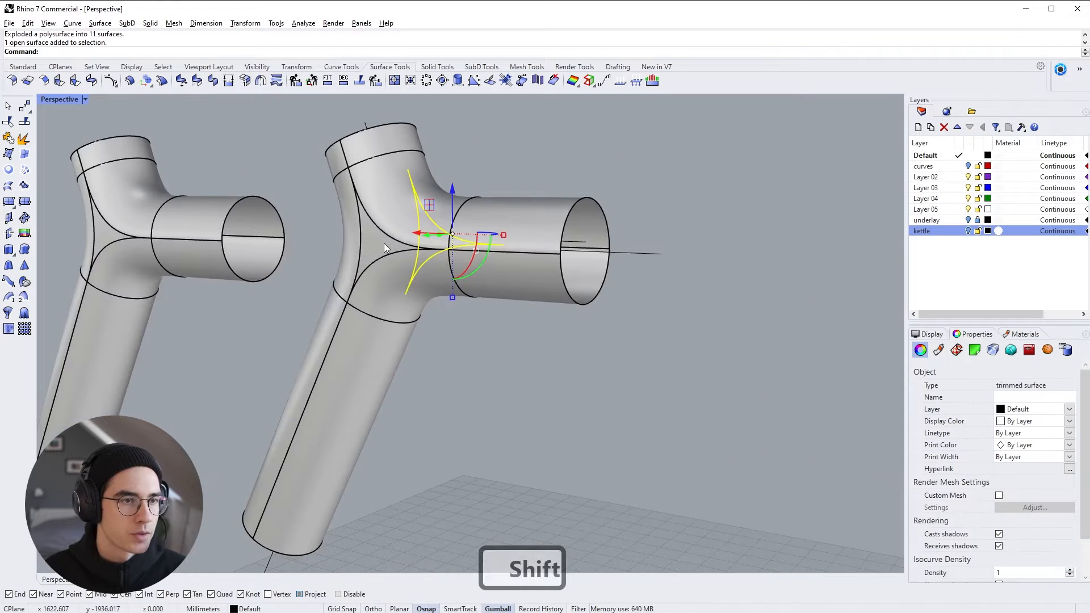
shift+click(383, 243)
right_drag(511, 276, 245, 259)
key(Delete)
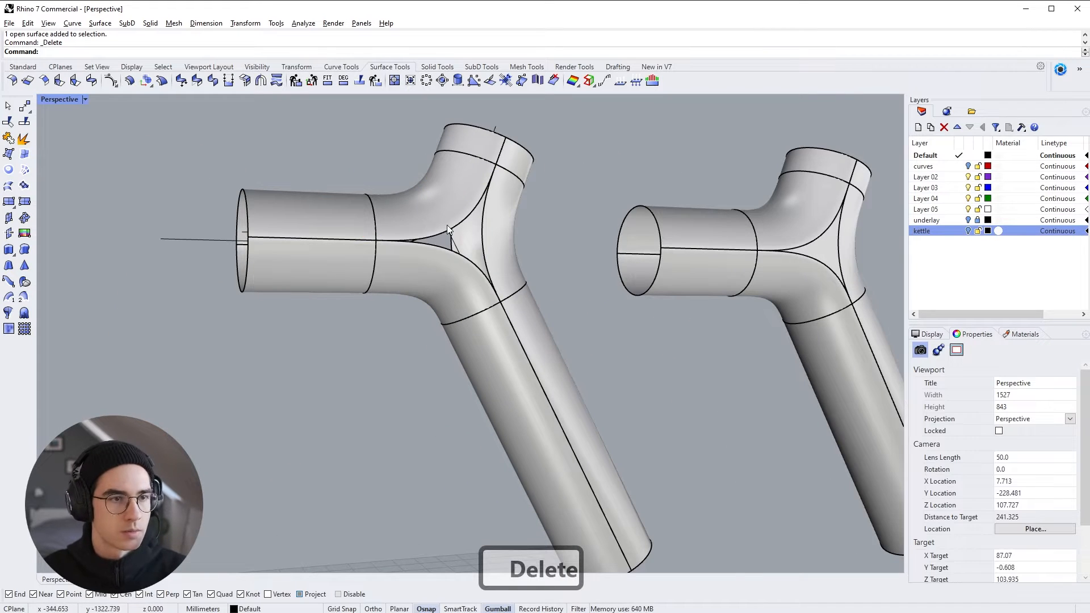
right_drag(447, 225, 449, 322)
key(ctrl+z)
Step: Rotate both halves of the horizontal pipe a quarter turn about its axis with the gumball, placing the seams above and below
scroll(340, 339, up, 3)
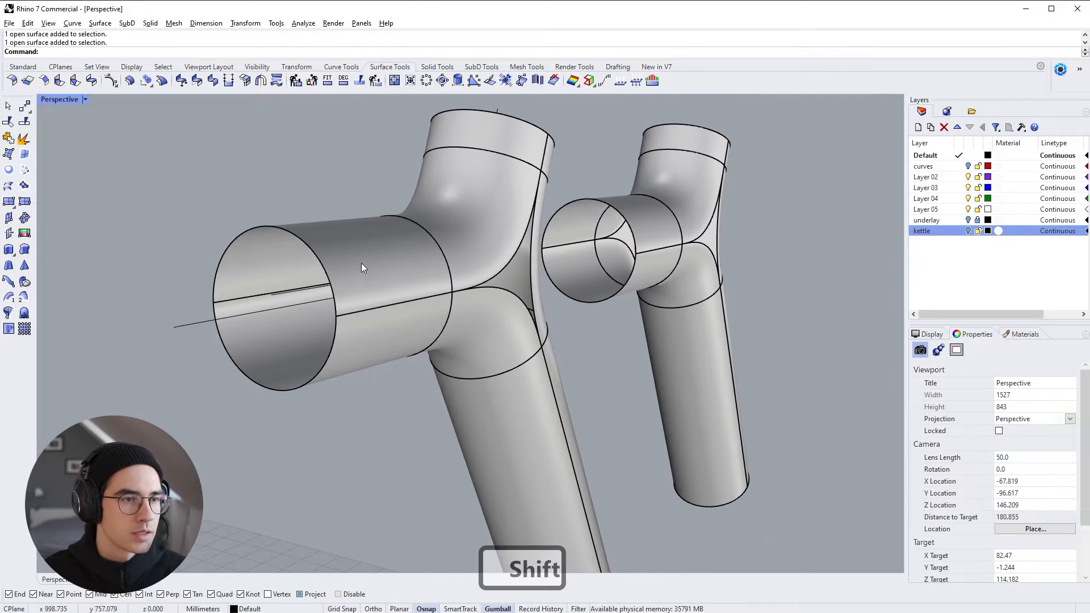
shift+click(361, 265)
shift+click(367, 361)
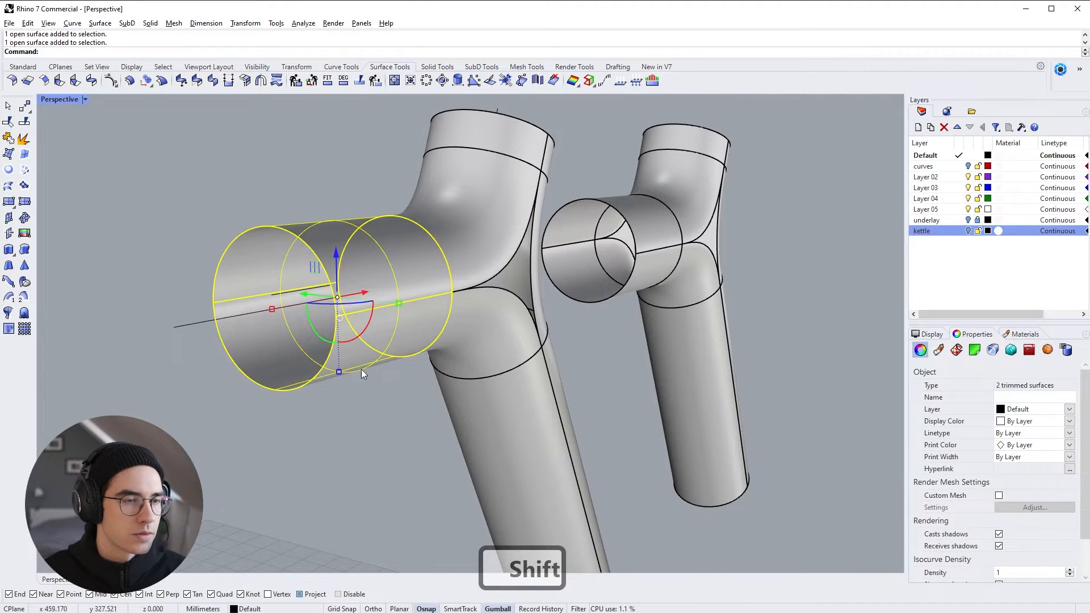
right_drag(361, 369, 377, 340)
shift+drag(363, 331, 368, 223)
right_drag(367, 223, 398, 401)
click(398, 401)
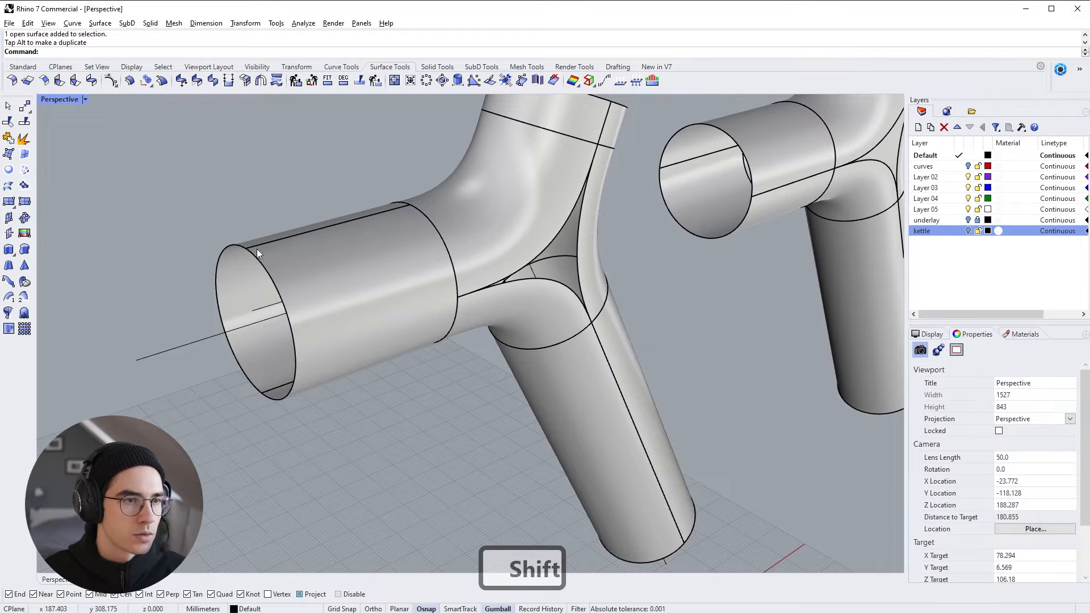
right_drag(396, 233, 323, 232)
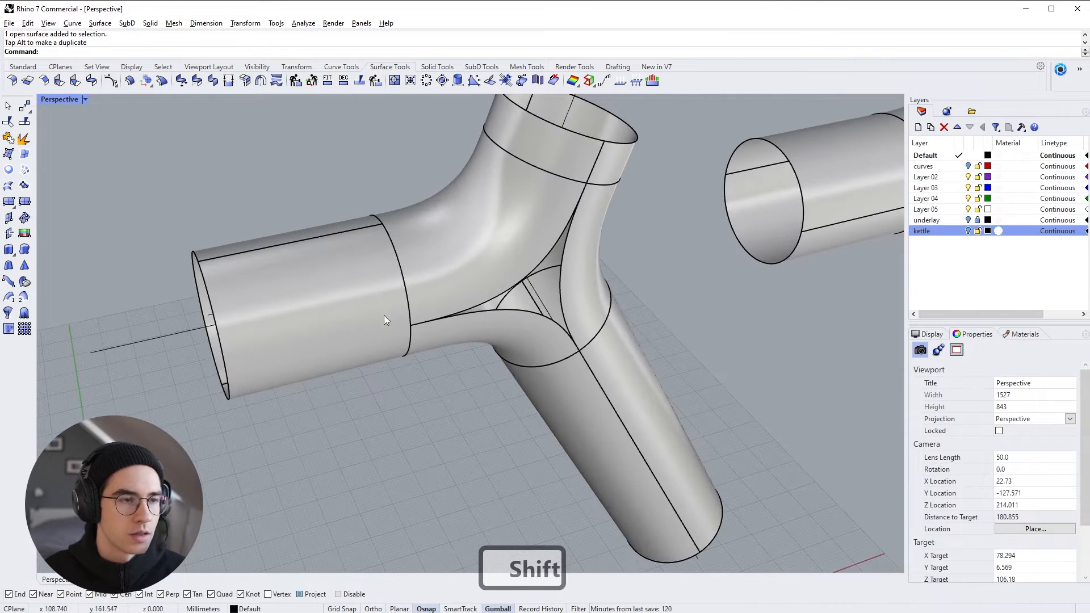
right_drag(499, 243, 476, 226)
Step: Turn off projected object snapping and rotate both halves of the short upper pipe 90 degrees in 3D about its centre line
shift+click(537, 146)
shift+click(569, 170)
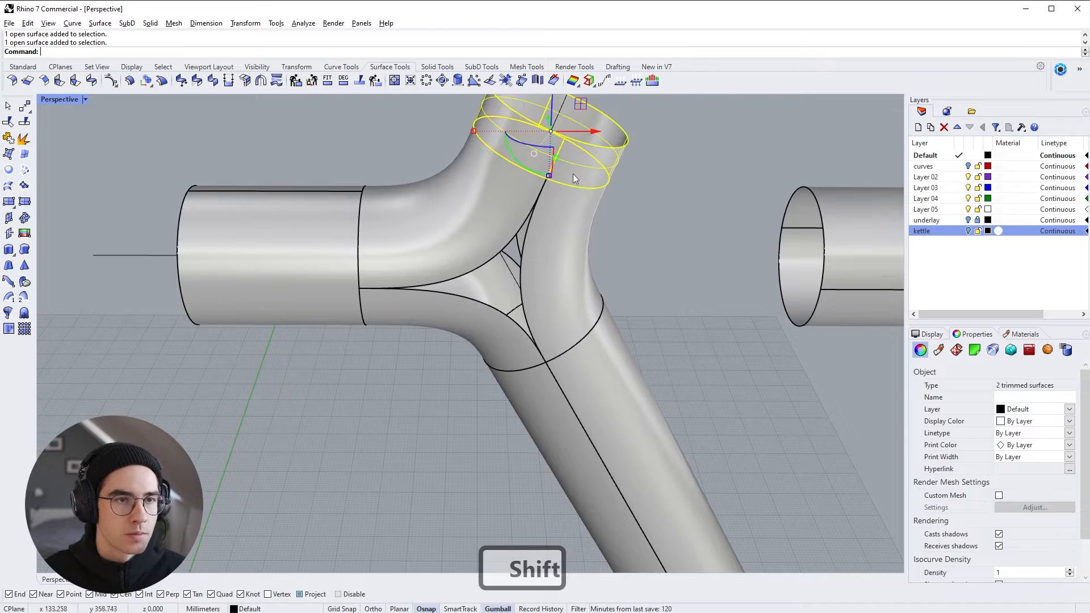
shift+right_drag(556, 152, 437, 289)
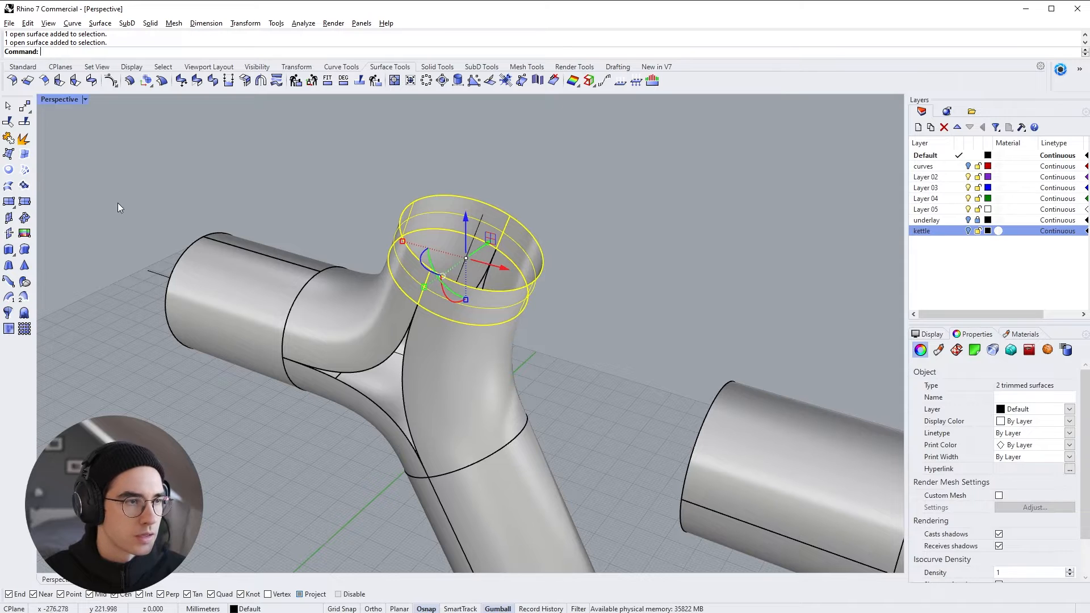
click(33, 67)
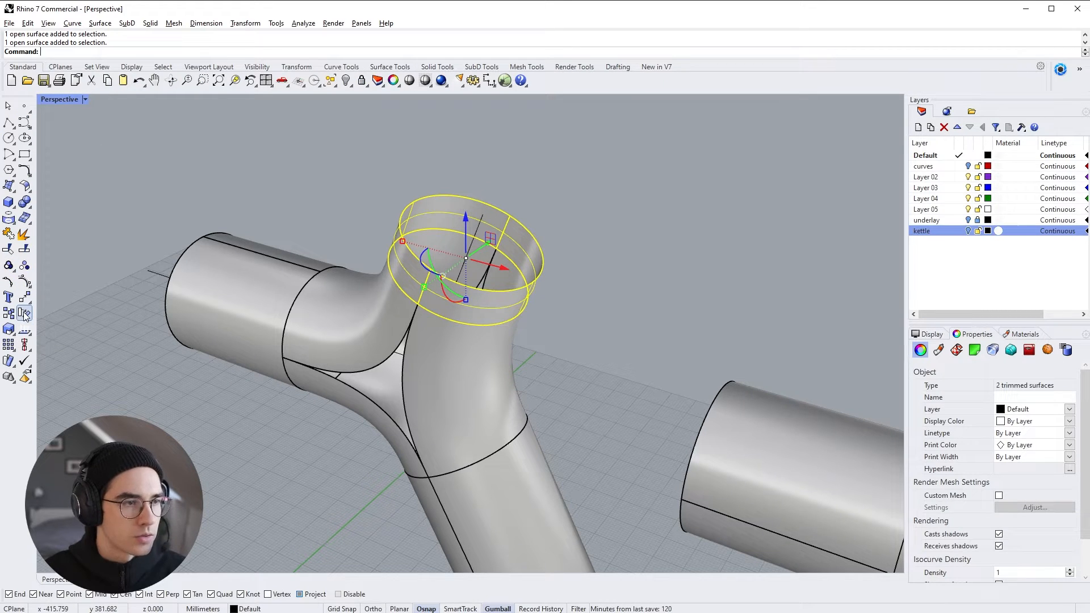
right_click(24, 314)
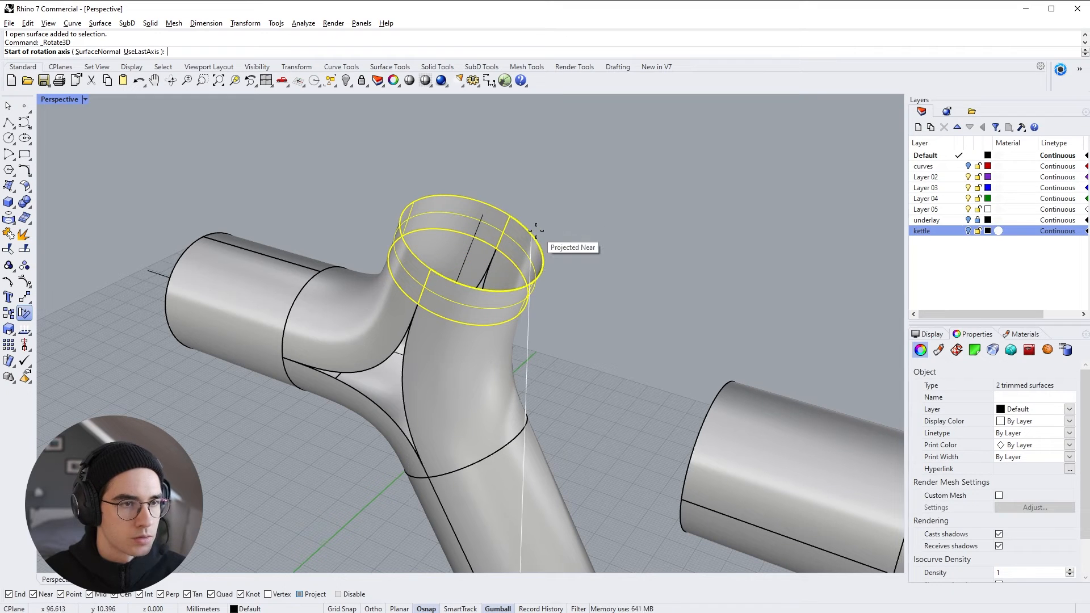
click(300, 594)
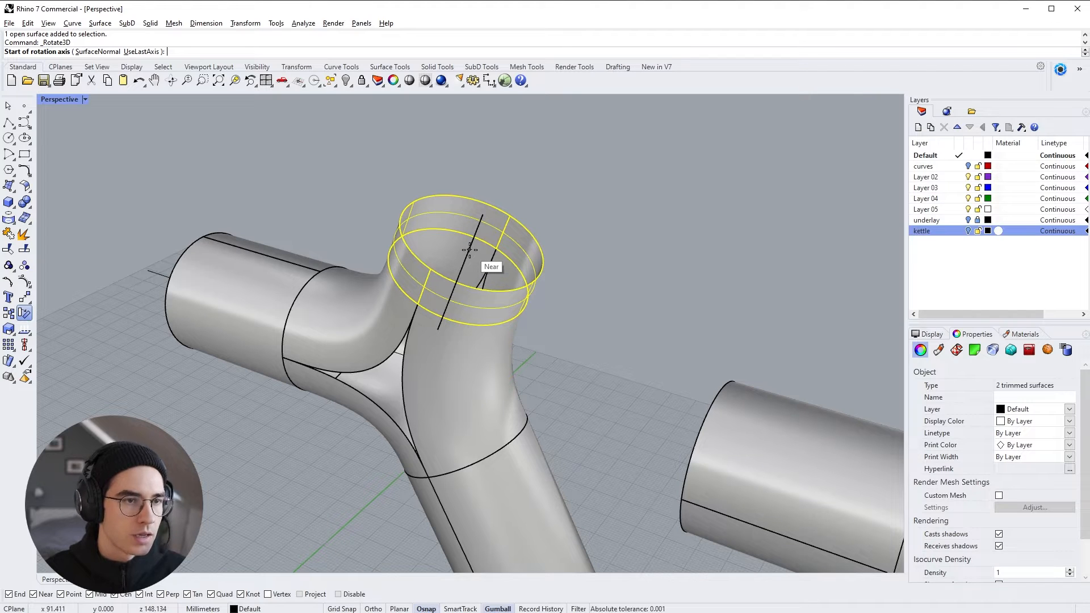
click(468, 253)
click(459, 275)
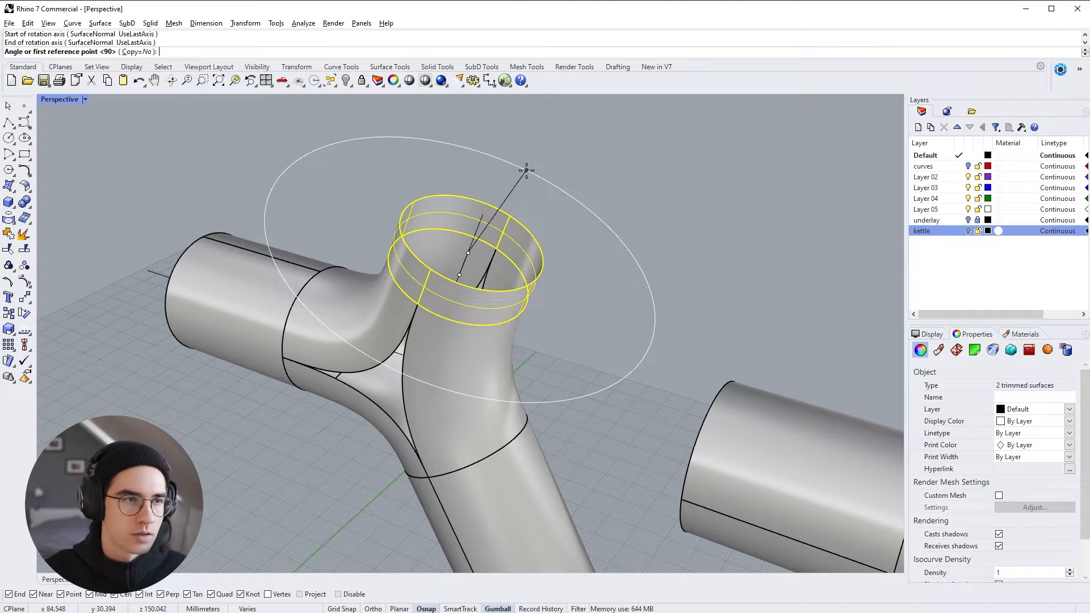
text(90)
key(Return)
click(527, 170)
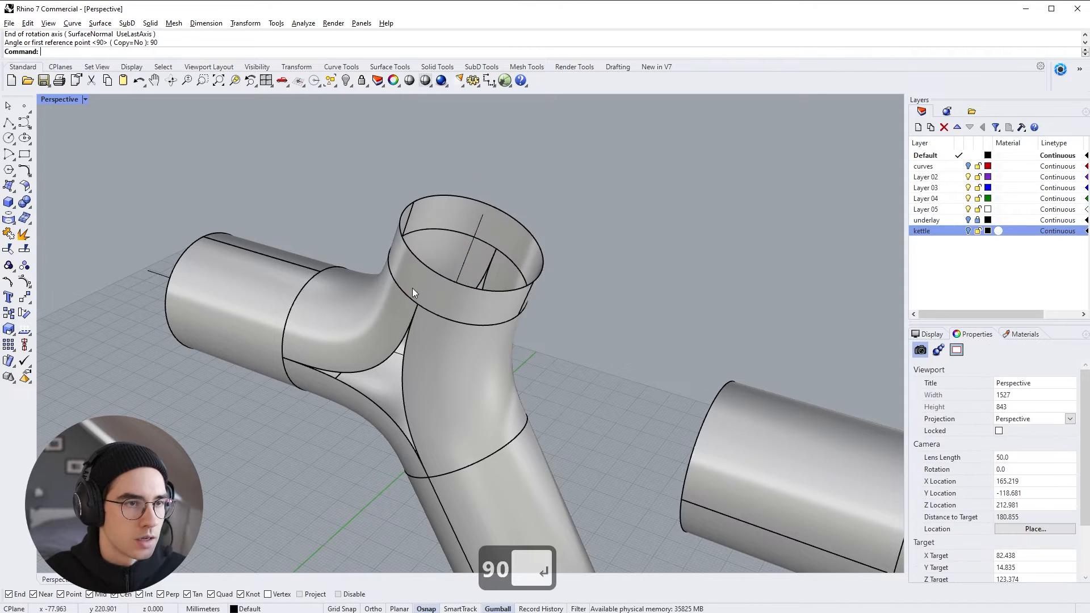
right_drag(412, 288, 557, 267)
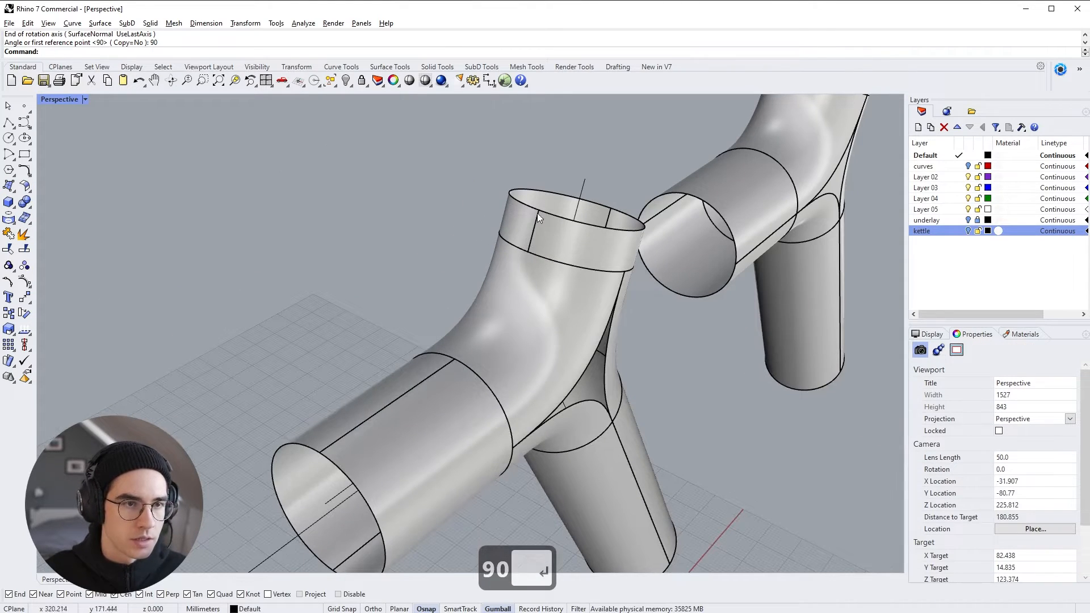
click(560, 252)
click(528, 224)
click(546, 145)
Step: Rotate both halves of the long slanted lower pipe 90 degrees in 3D about its centre line
right_drag(625, 440, 574, 332)
scroll(573, 332, up, 2)
click(573, 332)
shift+click(467, 349)
shift+right_drag(604, 436, 499, 319)
right_click(26, 316)
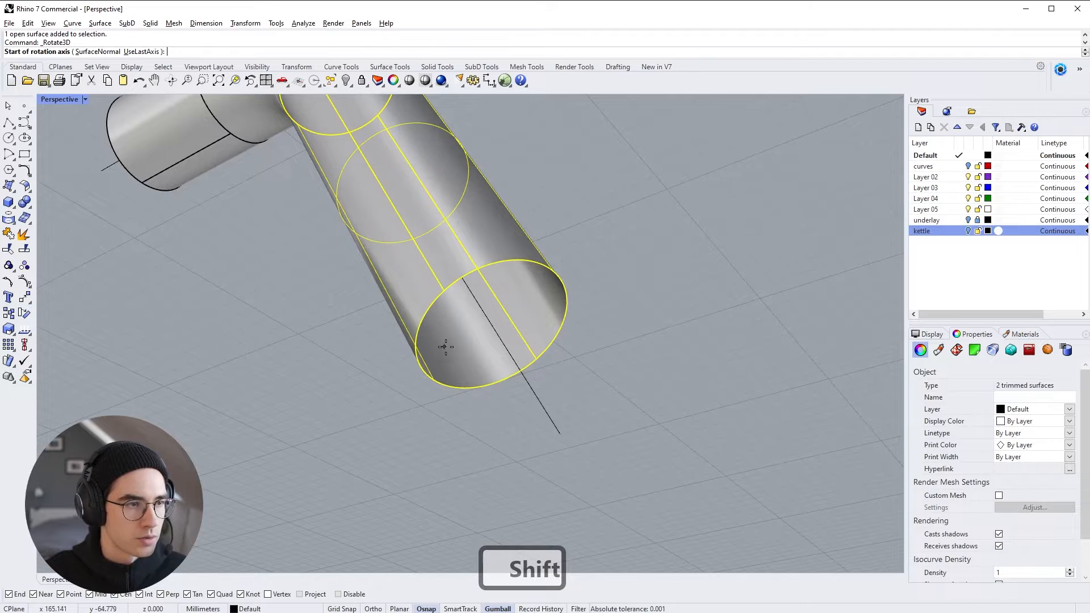
click(491, 325)
click(505, 346)
text(90)
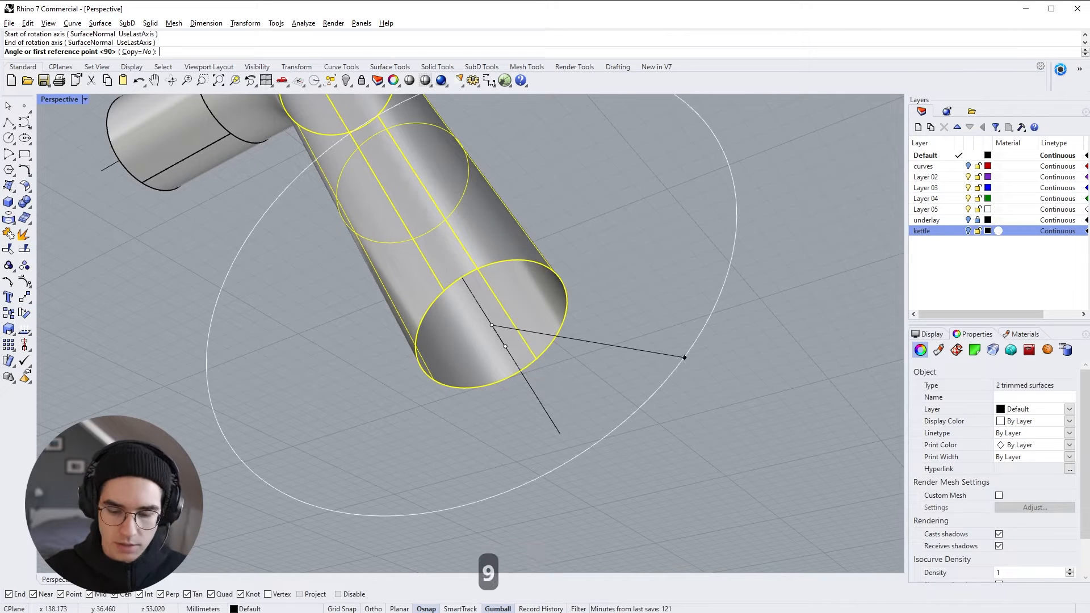
key(Return)
click(611, 340)
right_drag(610, 340, 533, 471)
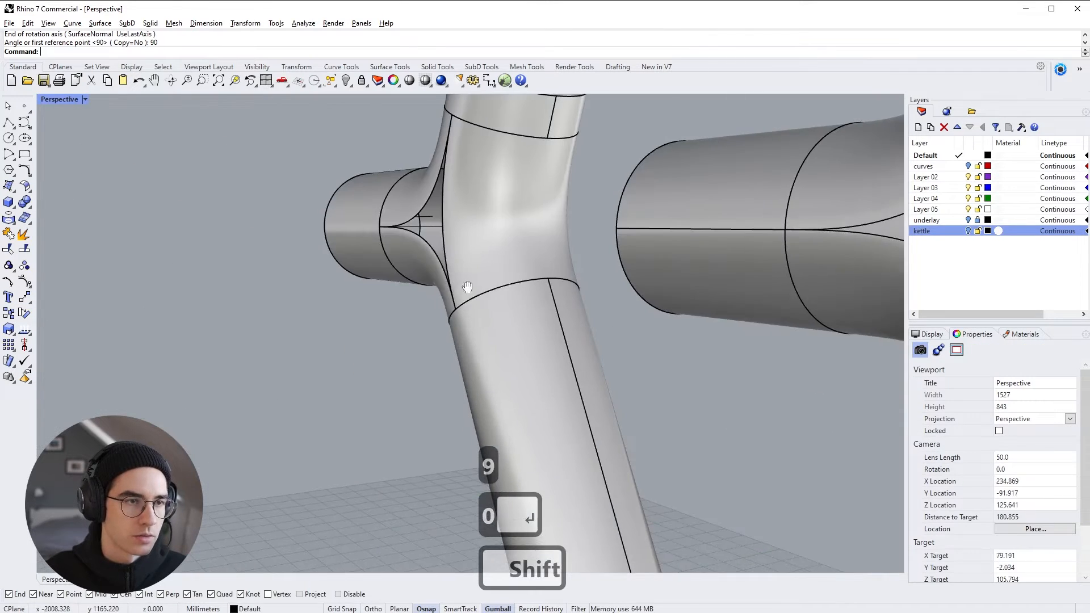
Step: Split the front half of the horizontal pipe along two lengthwise isocurves, one above and one below its centre
right_drag(467, 289, 647, 310)
click(307, 302)
right_drag(375, 301, 108, 201)
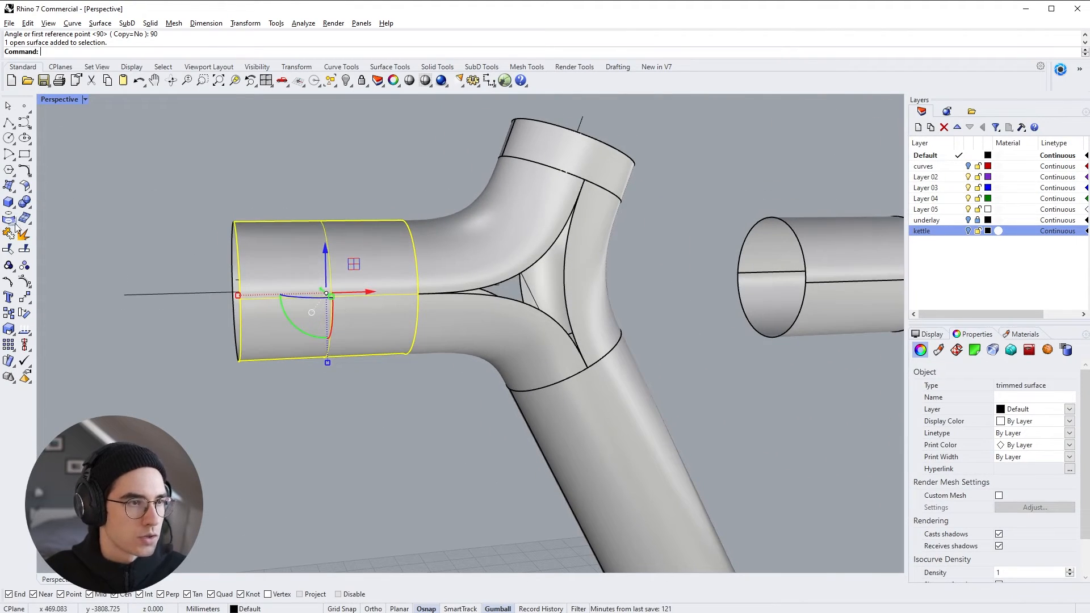
right_click(24, 250)
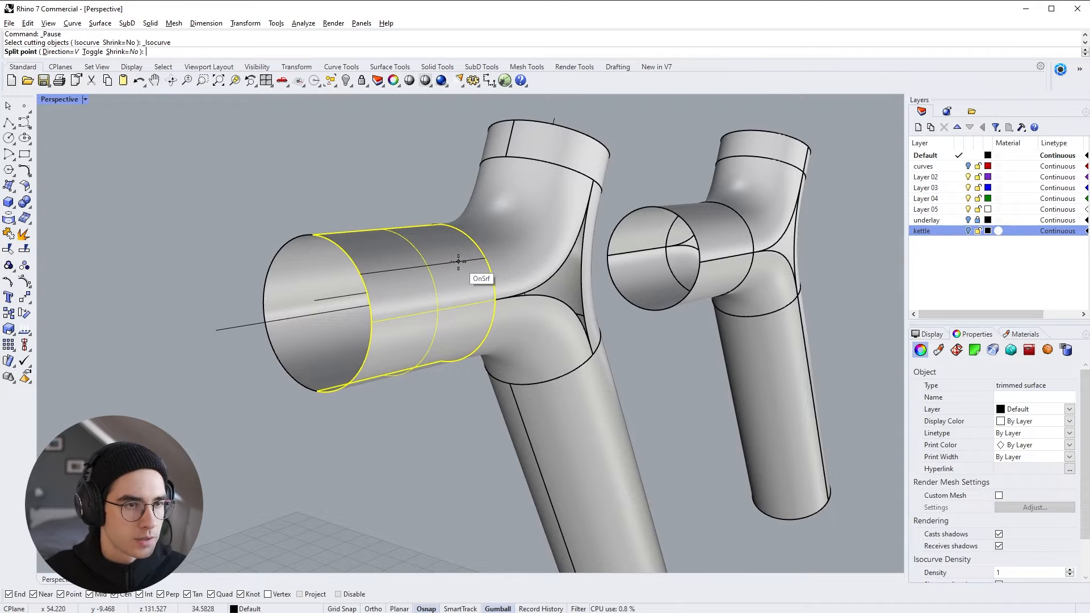
click(458, 261)
click(457, 346)
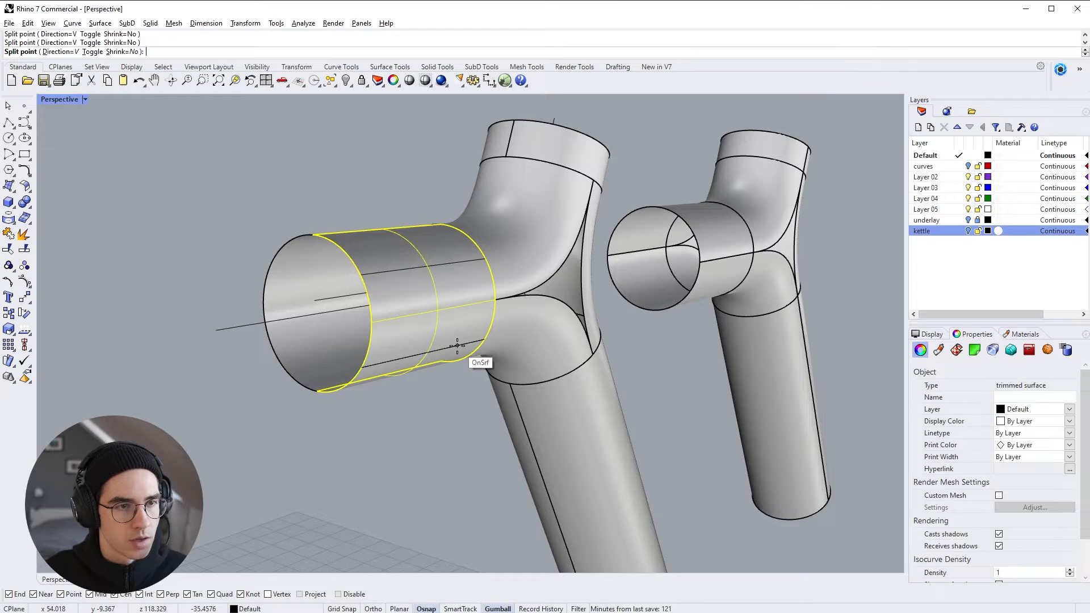
right_drag(463, 416, 610, 440)
right_click(370, 396)
Step: Split the lower blend surface along the isocurve starting at the horizontal pipe's lower split line
click(415, 313)
right_drag(491, 305, 409, 332)
right_click(469, 290)
click(404, 327)
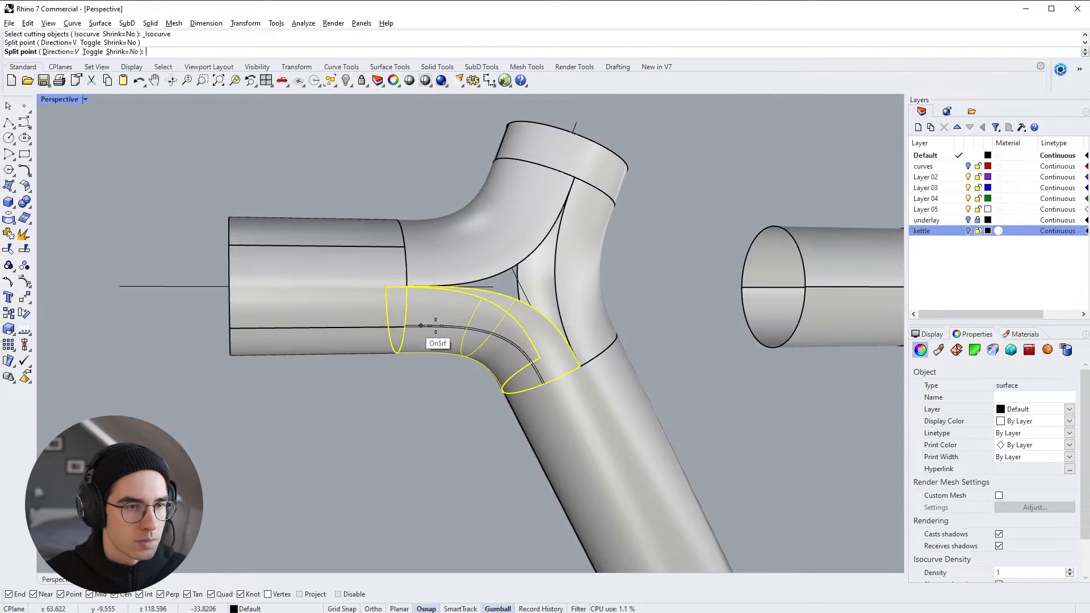
right_click(499, 337)
Step: Split the front half of the slanted lower pipe along the isocurve starting where the lower blend's split line ends
right_drag(530, 406, 582, 423)
click(567, 424)
right_click(568, 424)
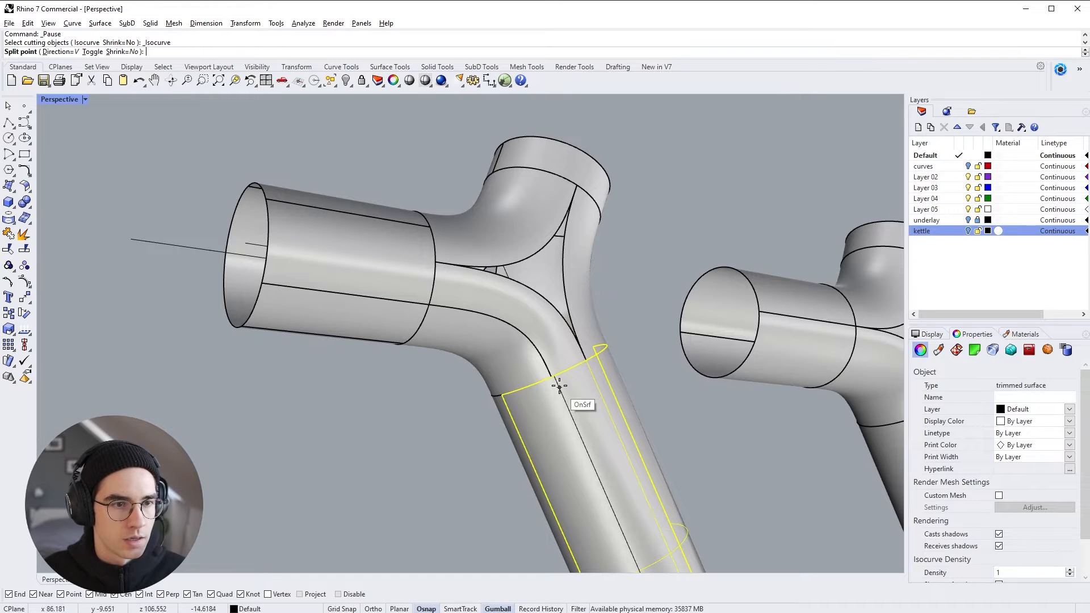
click(551, 376)
right_click(556, 313)
Step: Split the upper blend surface along the isocurve starting at the horizontal pipe's upper split line
right_drag(539, 315, 457, 312)
click(462, 291)
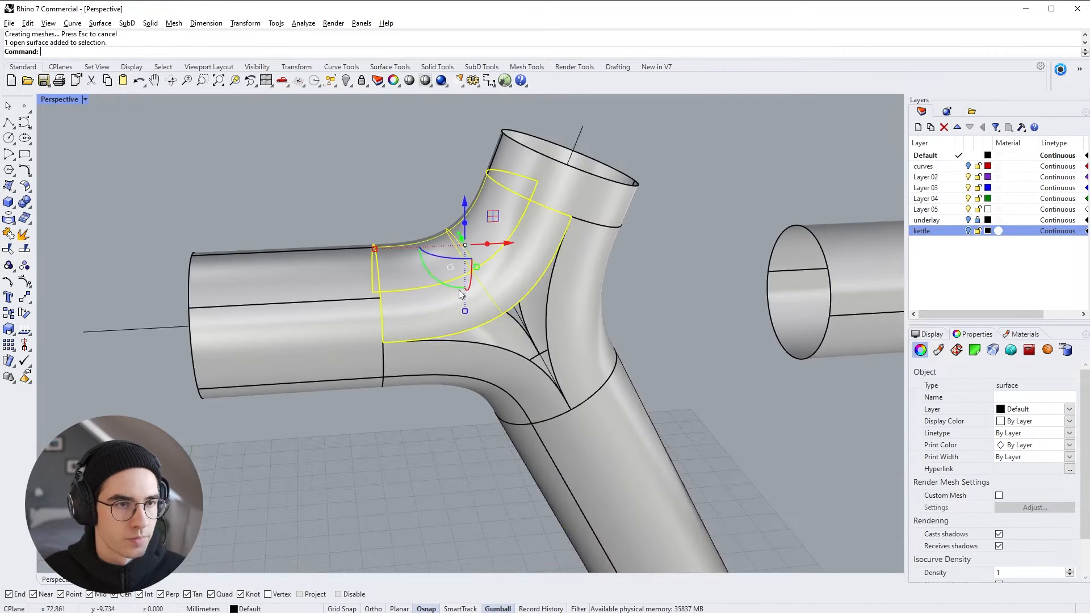
right_click(462, 292)
click(383, 299)
right_click(394, 301)
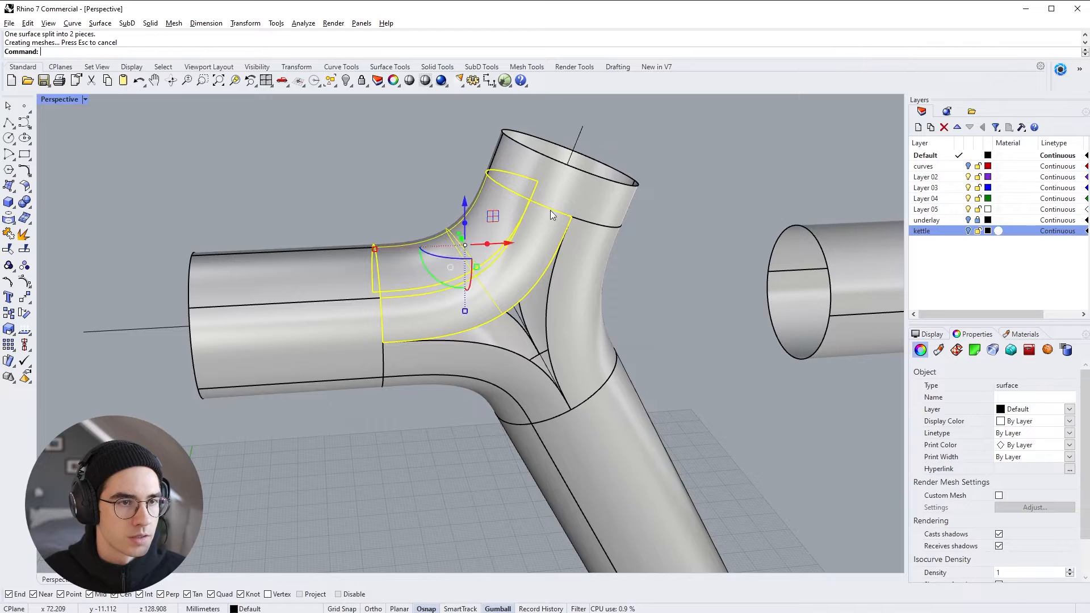
Step: Split the front half of the short upper pipe along the isocurve starting where the upper blend's split line ends
click(550, 209)
right_click(555, 206)
click(559, 216)
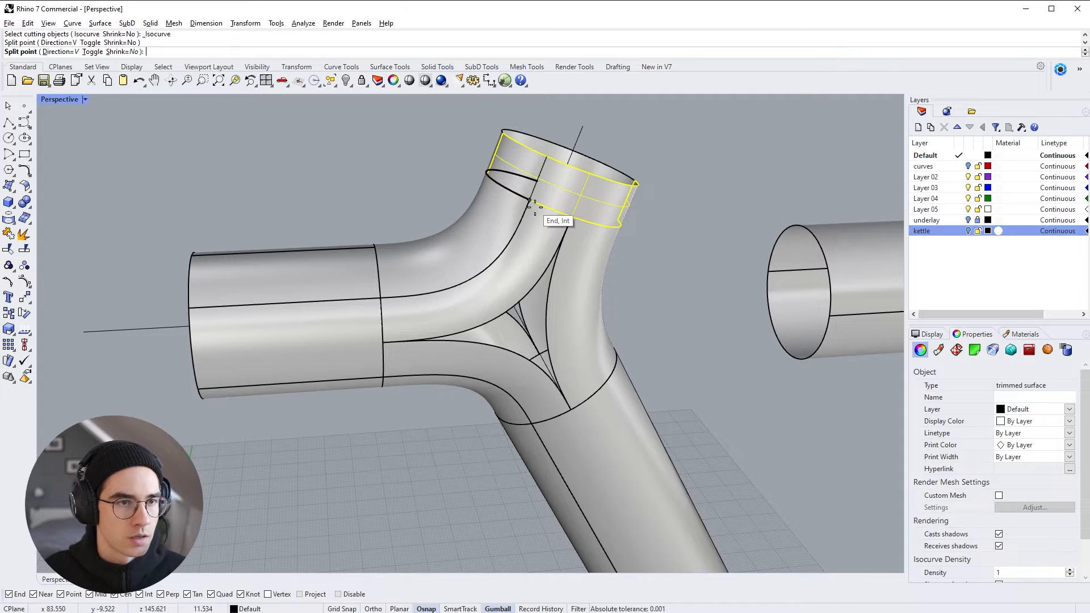
right_click(590, 254)
Step: Split the wider remaining front piece of the short upper pipe along a second lengthwise isocurve near its outer side
click(589, 251)
click(608, 264)
right_drag(609, 265, 537, 182)
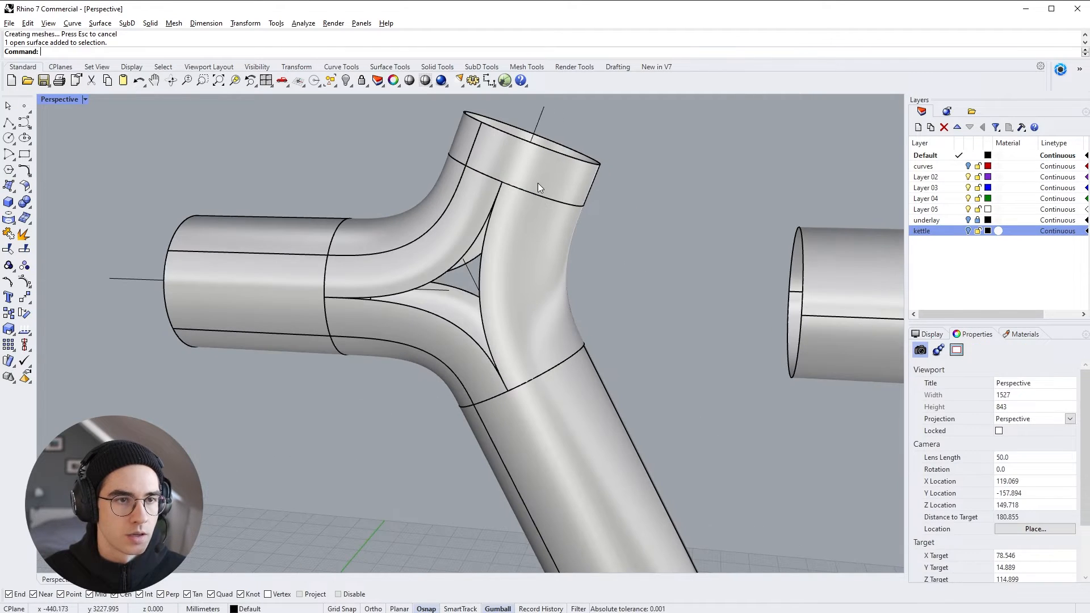
click(553, 194)
right_click(553, 193)
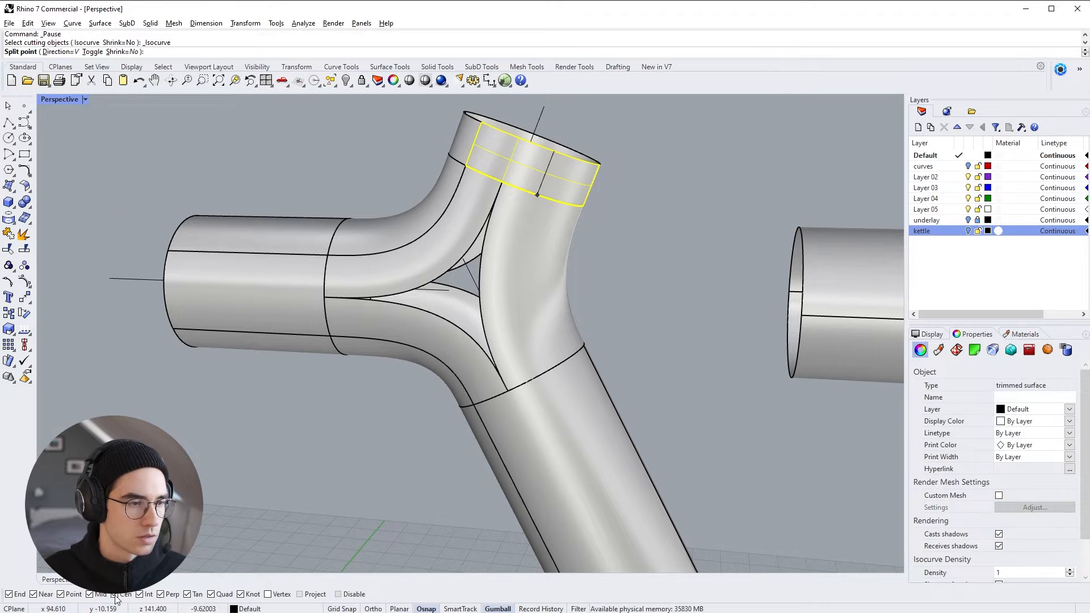
key(ctrl+m)
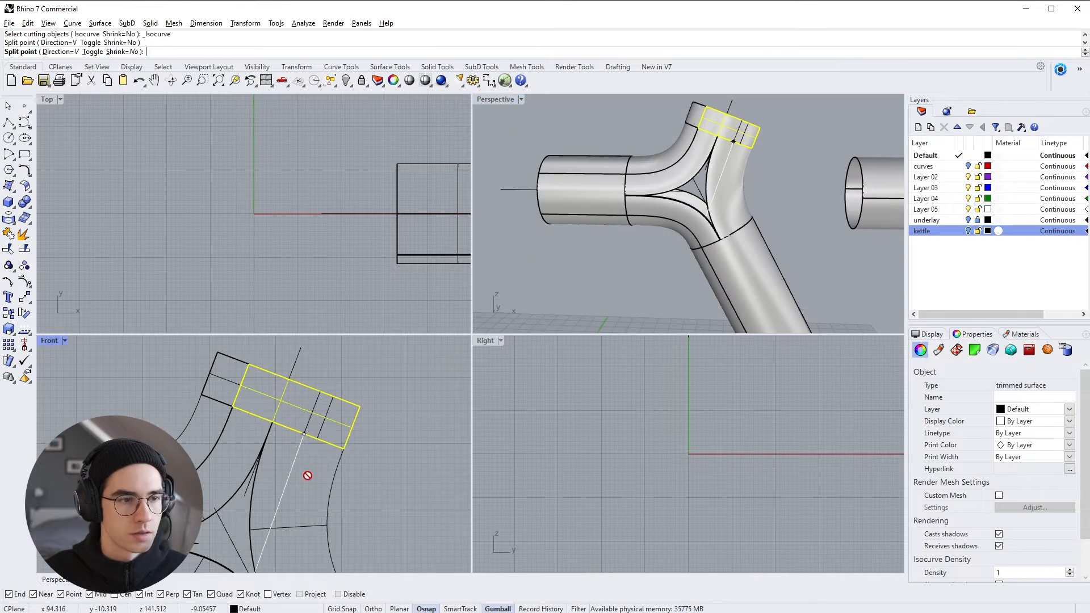
right_click(316, 513)
Step: Split the outer blend surface between the upper and slanted pipes along the isocurve starting at the upper pipe's second split line
click(736, 216)
right_click(738, 211)
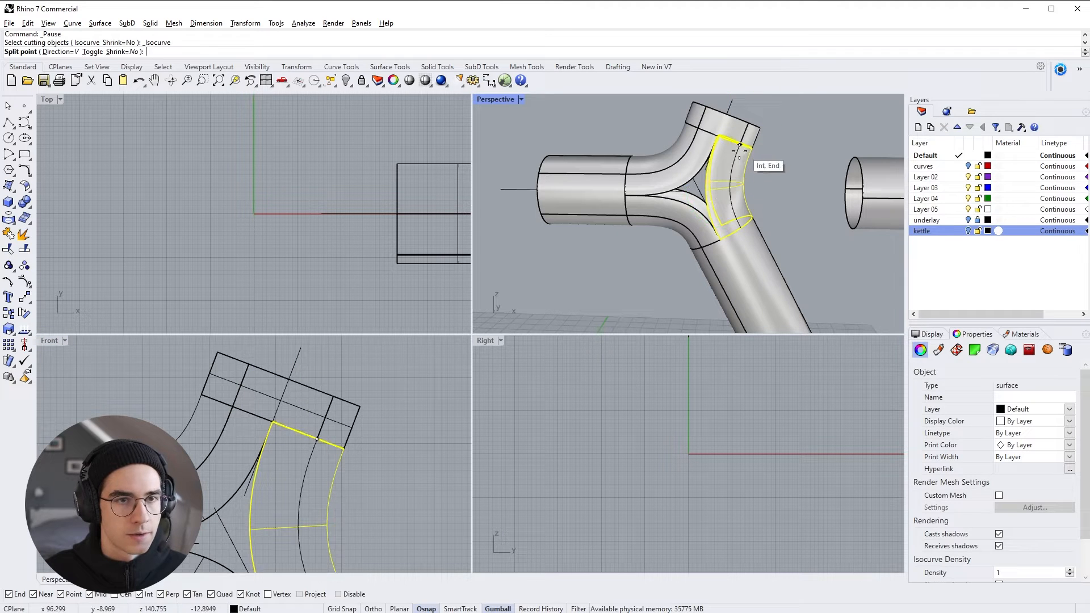
click(740, 144)
right_click(744, 182)
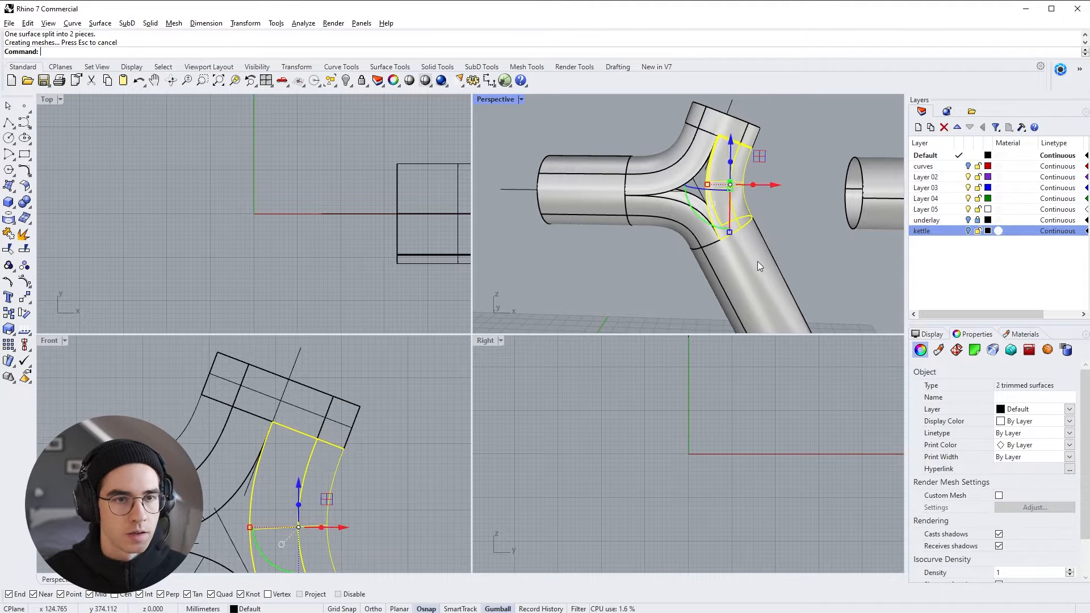
Step: Split the front of the slanted lower pipe along the isocurve meeting the outer blend's split line, and maximize the Perspective view
click(757, 261)
right_click(755, 252)
click(741, 228)
right_click(749, 256)
double_click(492, 101)
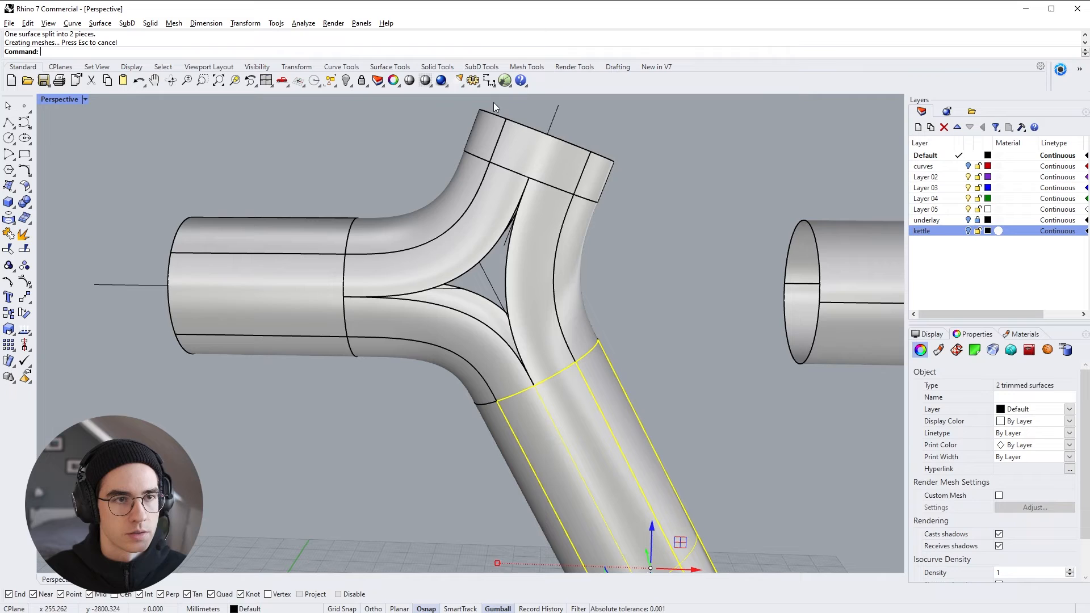
Step: Delete the three inner front strips of the blend surfaces around the junction's triangular gap
click(601, 257)
ctrl+right_drag(601, 257, 552, 317)
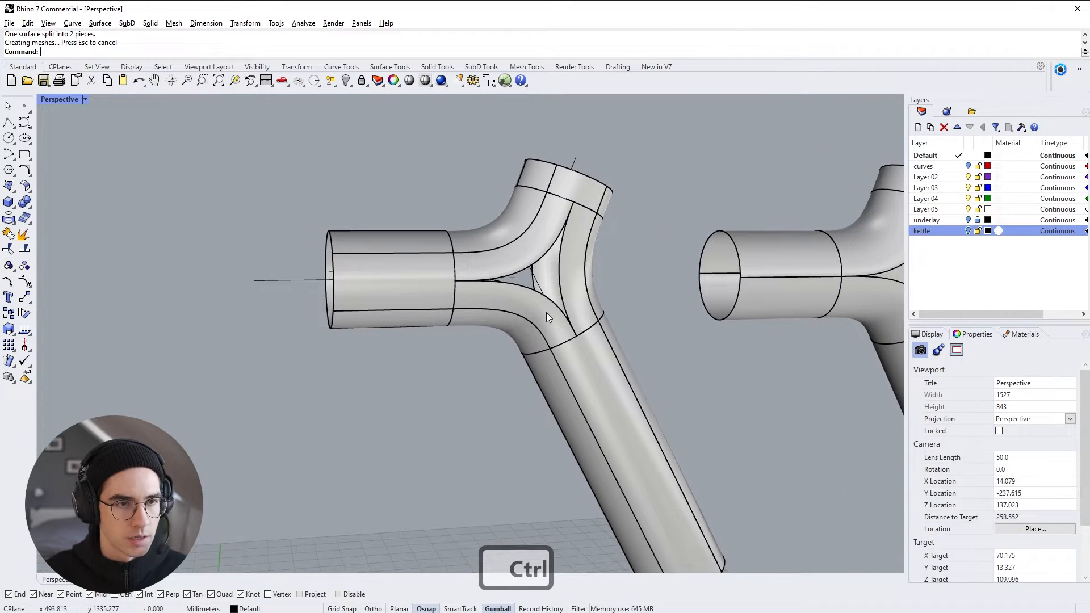
click(546, 313)
shift+click(563, 245)
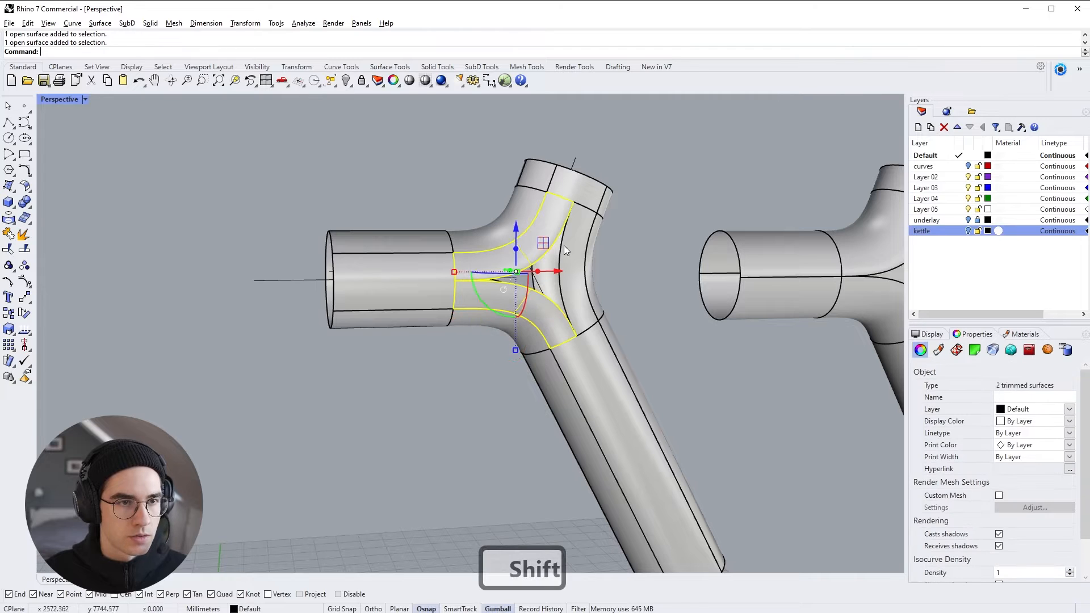
shift+click(596, 298)
key(Delete)
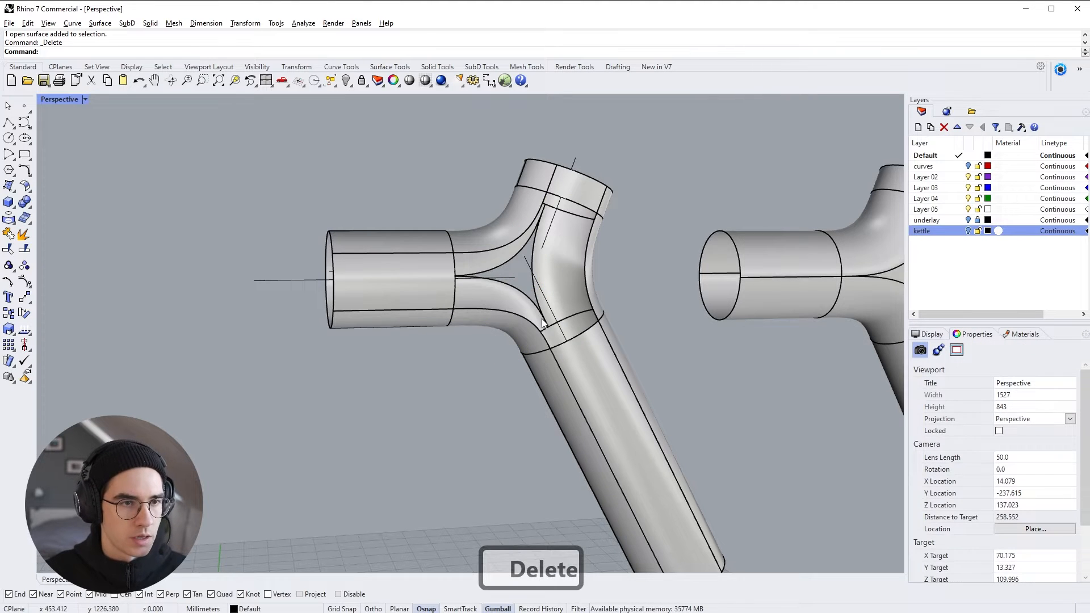
Step: Patch the front junction opening from its surrounding surface edges with 10 U and V spans, adjusted tangency and automatic trim
right_drag(542, 322, 447, 302)
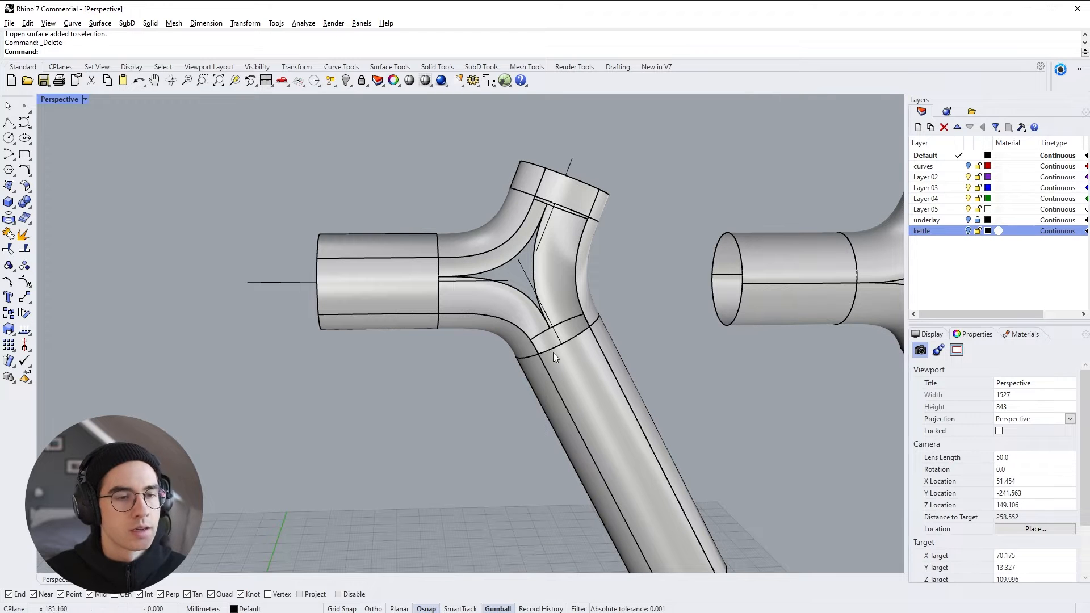
right_drag(583, 239, 557, 308)
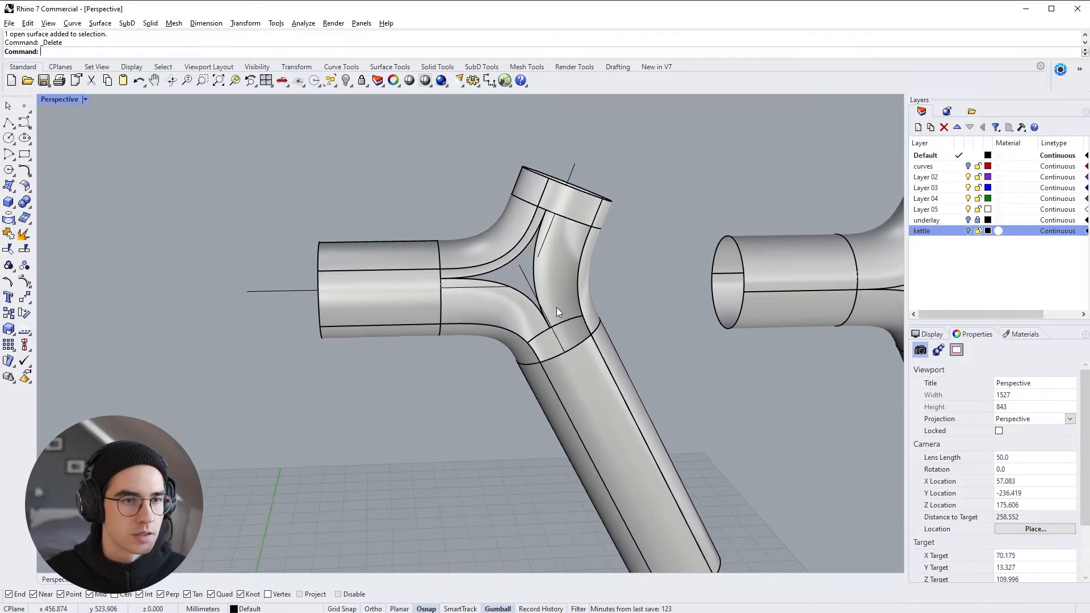
click(389, 66)
click(24, 186)
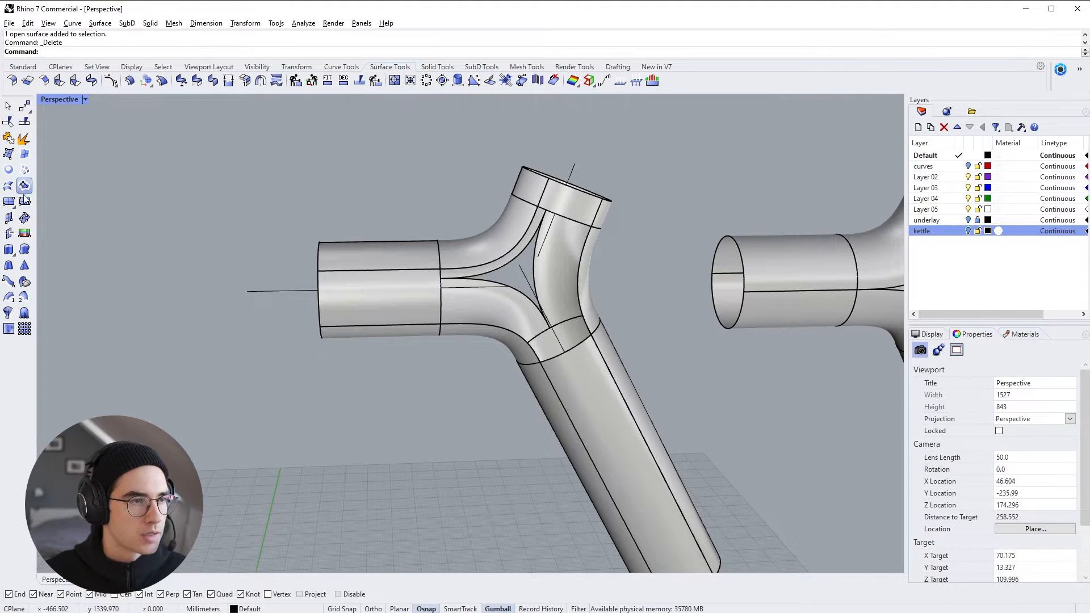
click(441, 286)
click(532, 230)
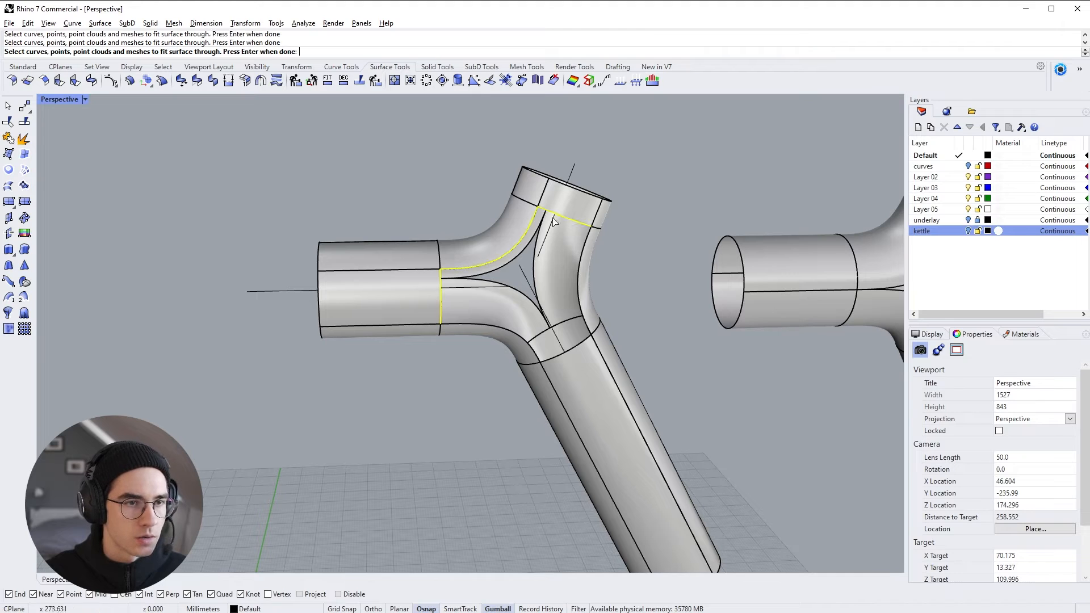
click(541, 362)
key(Return)
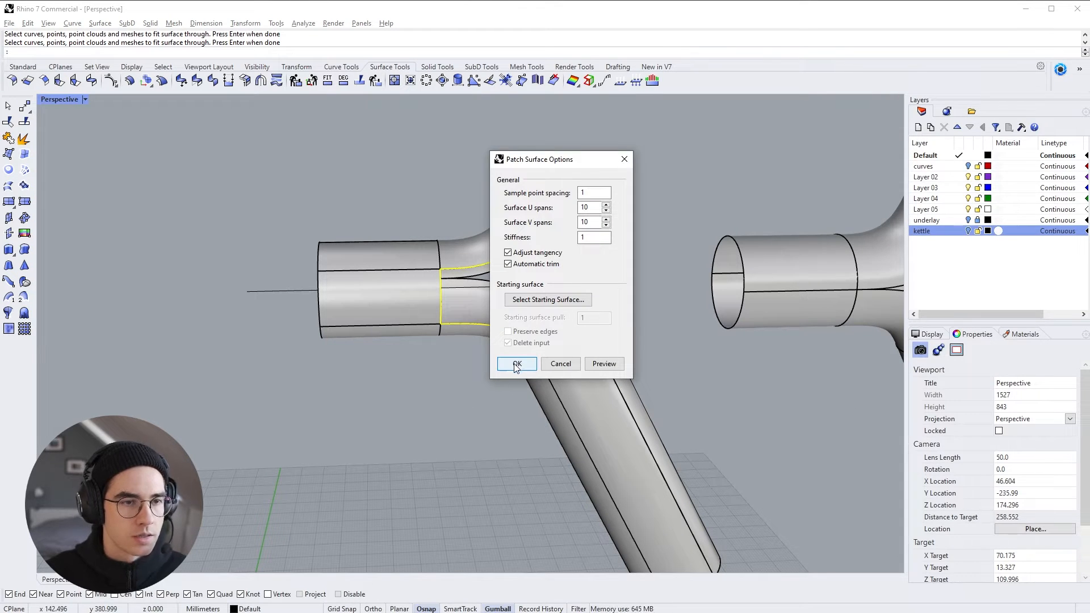
click(517, 364)
Step: Apply the space needle environment map to the patched handle's surfaces and join them
right_drag(488, 393, 491, 372)
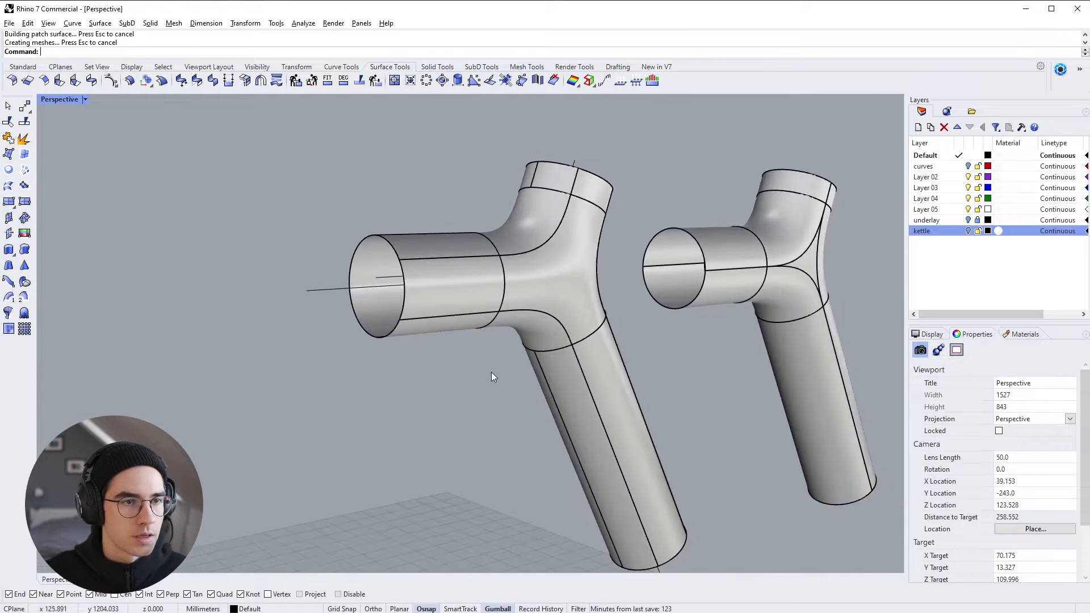
scroll(497, 376, down, 4)
drag(305, 183, 635, 520)
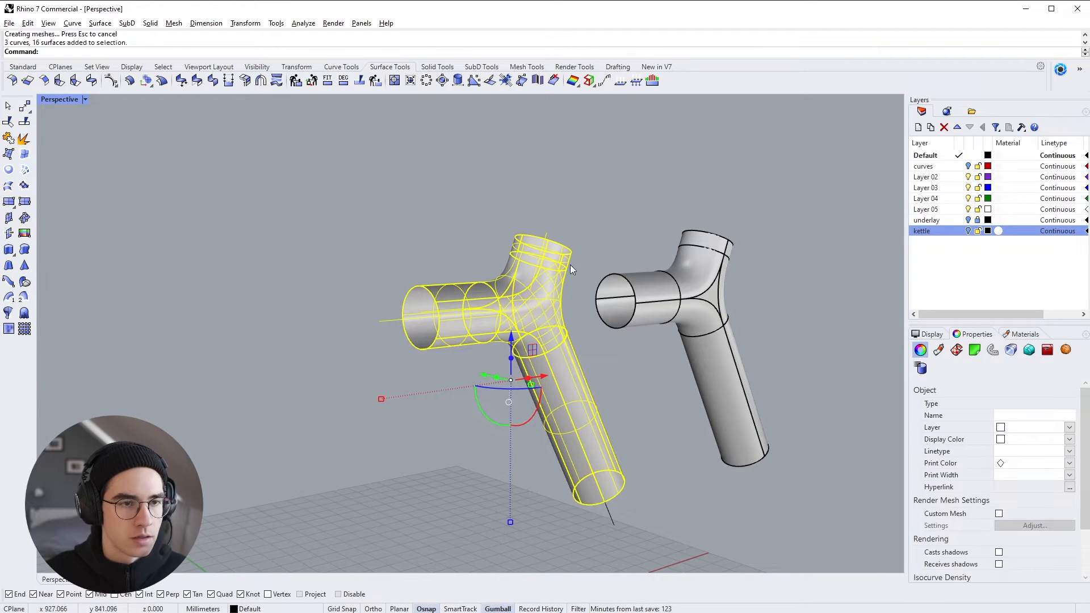
click(573, 80)
click(607, 103)
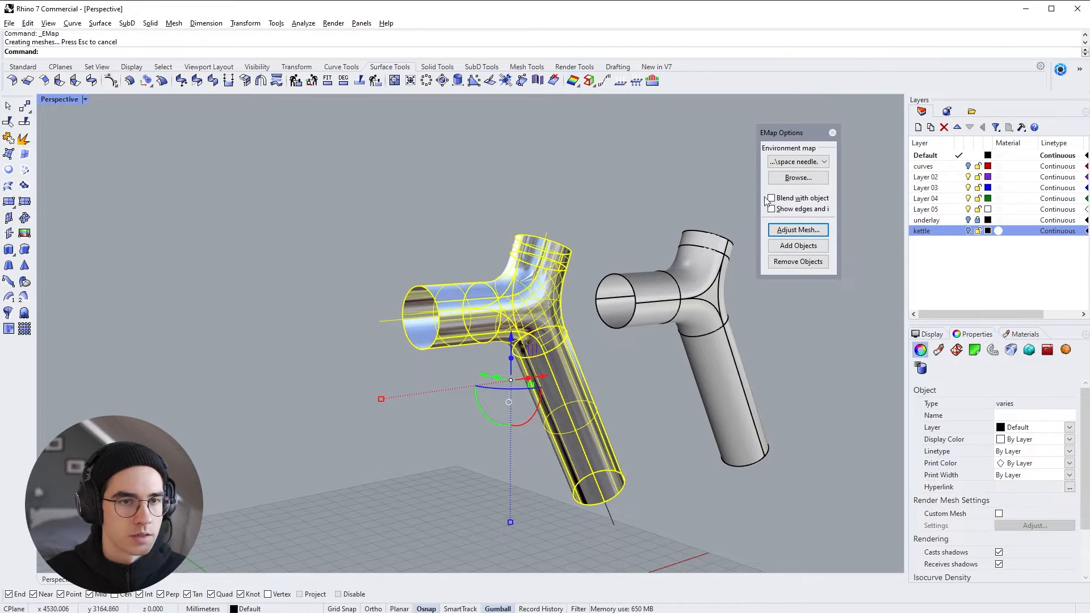
click(7, 140)
click(269, 239)
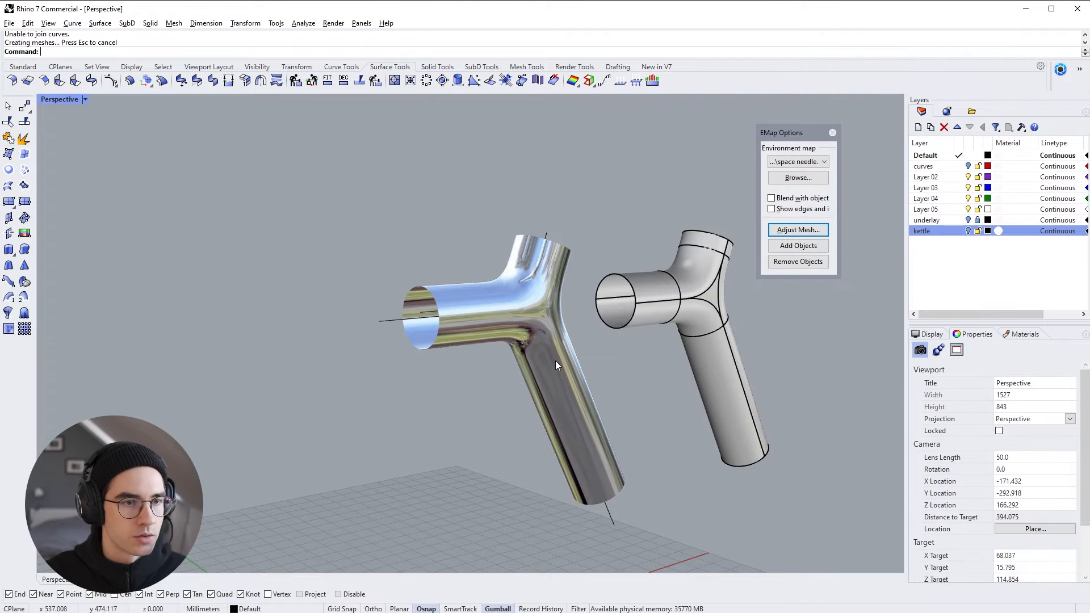
Step: Examine the reflections across the patched junction and its blends up close and from several angles
right_drag(555, 360, 500, 335)
scroll(480, 319, up, 5)
right_drag(499, 346, 444, 349)
shift+right_drag(570, 258, 417, 479)
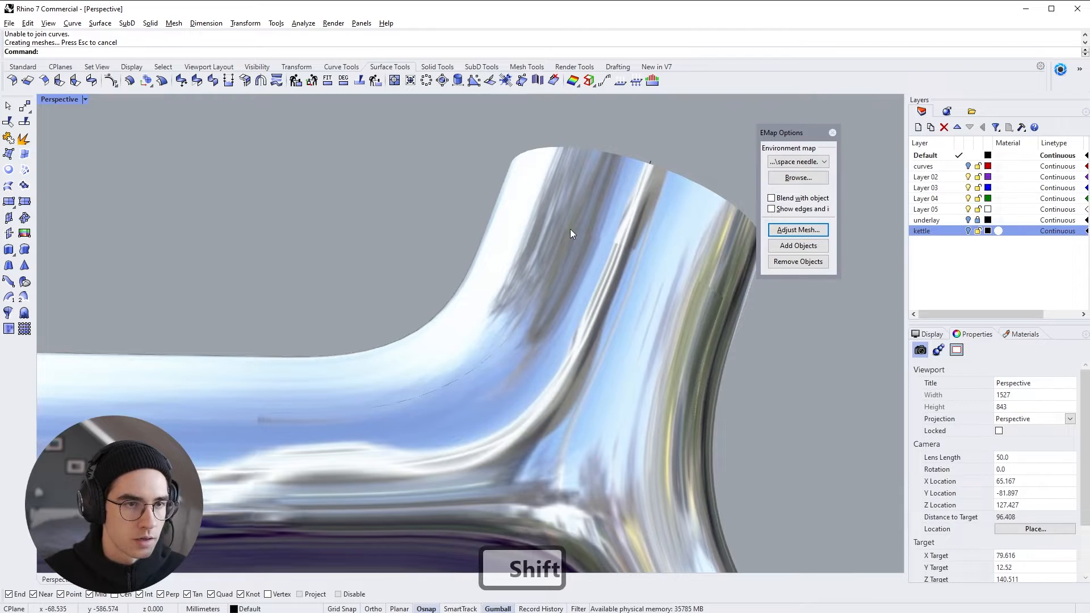
ctrl+right_drag(570, 229, 553, 318)
shift+right_drag(554, 318, 562, 290)
ctrl+right_drag(562, 290, 559, 320)
right_drag(559, 321, 590, 318)
right_drag(590, 318, 453, 311)
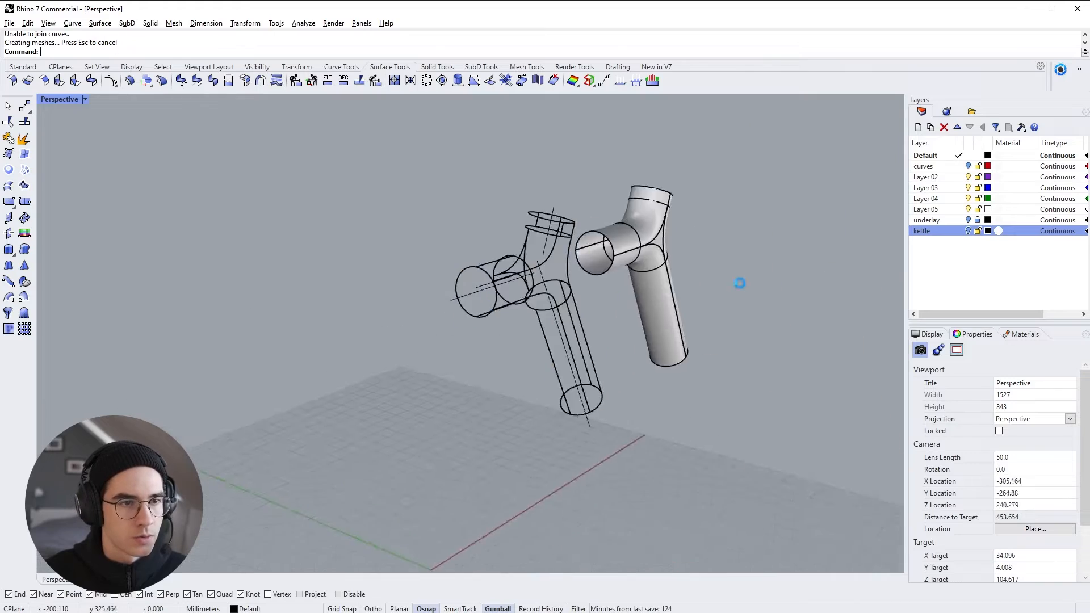
Step: Explode the joined handle and split the blend between the upper and horizontal pipes along its lengthwise midplane isocurve
right_drag(559, 287, 528, 309)
click(554, 283)
ctrl+click(569, 294)
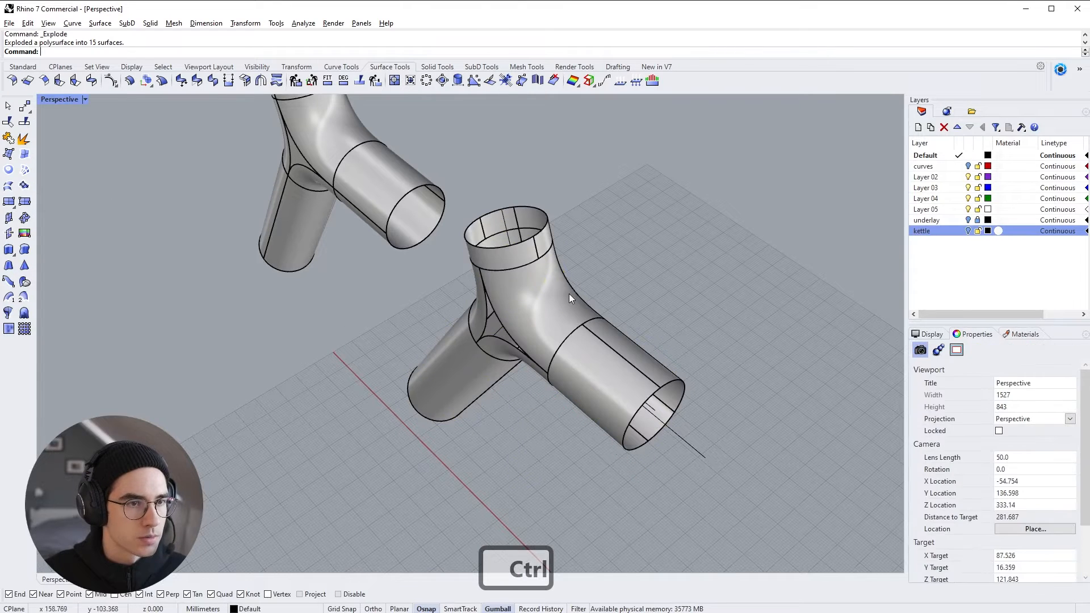
ctrl+shift+click(516, 315)
ctrl+shift+click(503, 348)
ctrl+shift+click(503, 347)
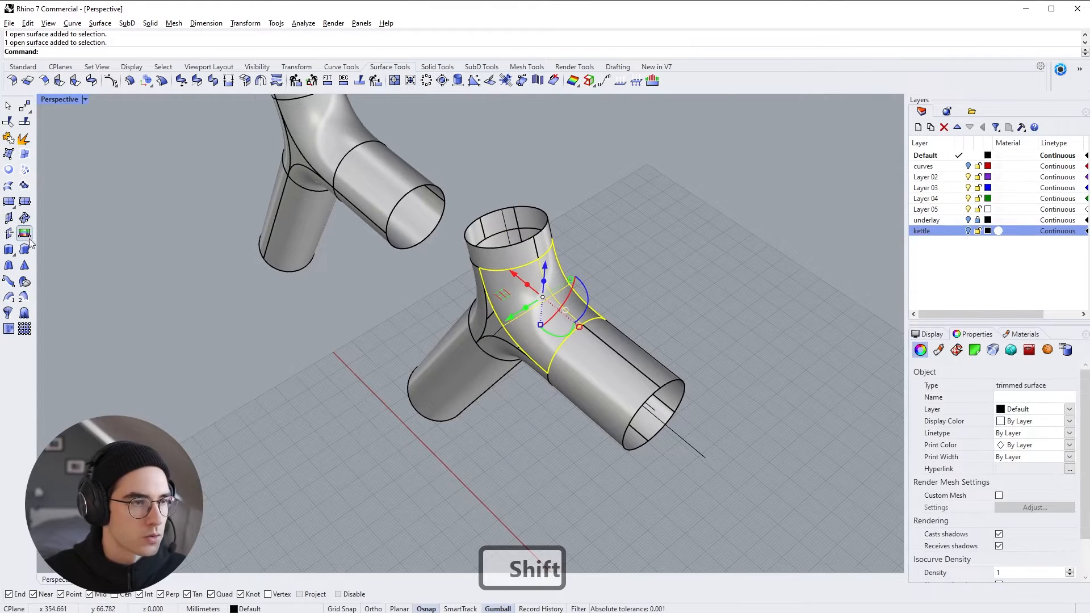
right_click(25, 123)
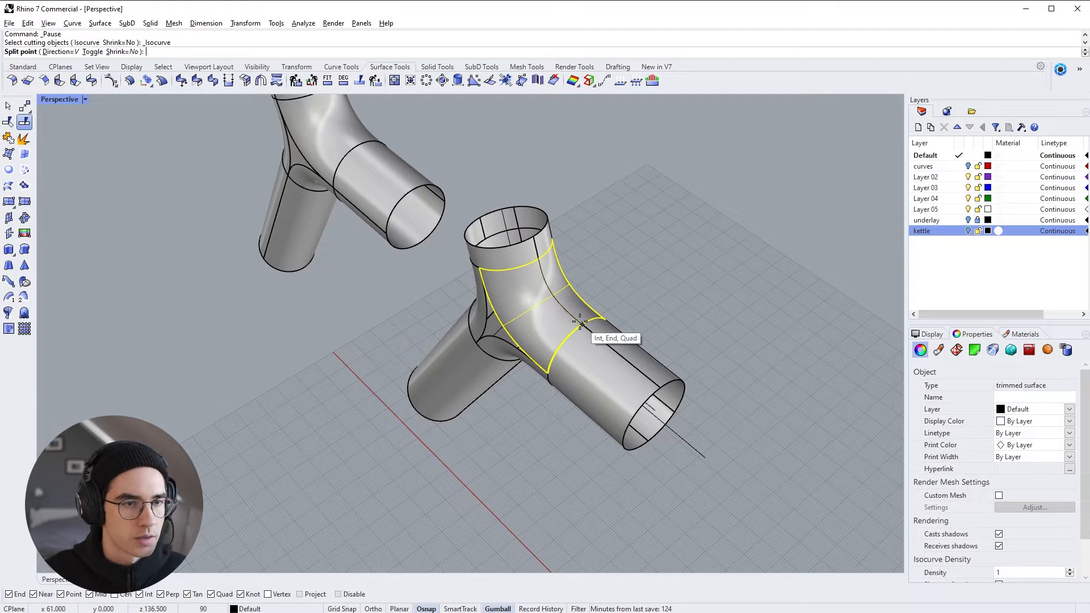
click(578, 325)
right_click(559, 338)
Step: Split the outer blend between the upper and slanted pipes along its lengthwise midplane isocurve
right_drag(501, 348, 684, 307)
click(506, 362)
right_click(502, 372)
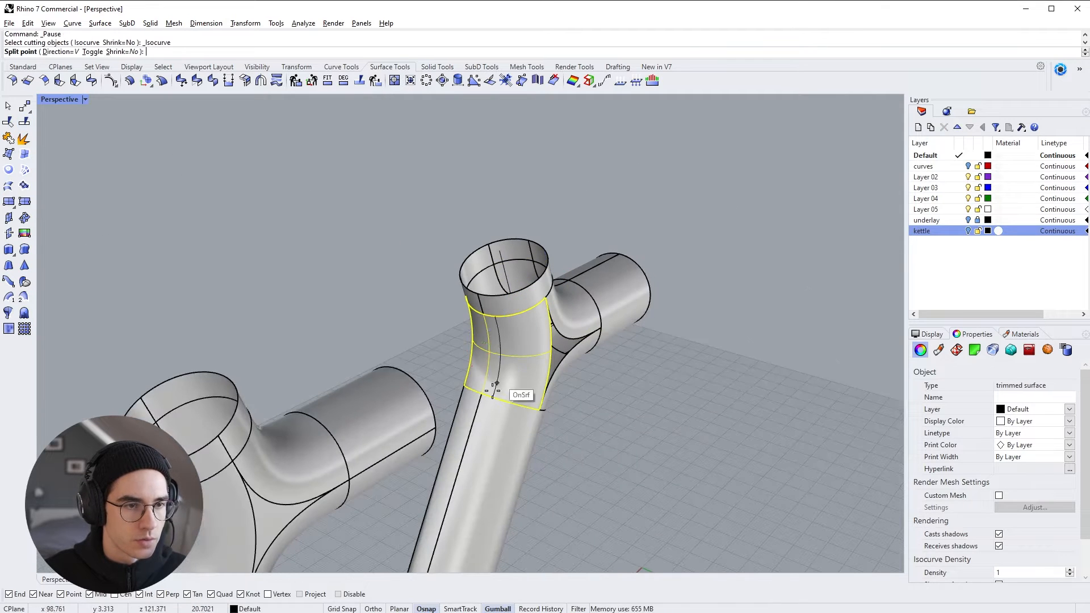
click(482, 396)
right_click(523, 413)
Step: Delete the rear halves of the pipes and blend surfaces, keeping the patched front half of the handle
right_drag(523, 413, 502, 394)
shift+click(502, 394)
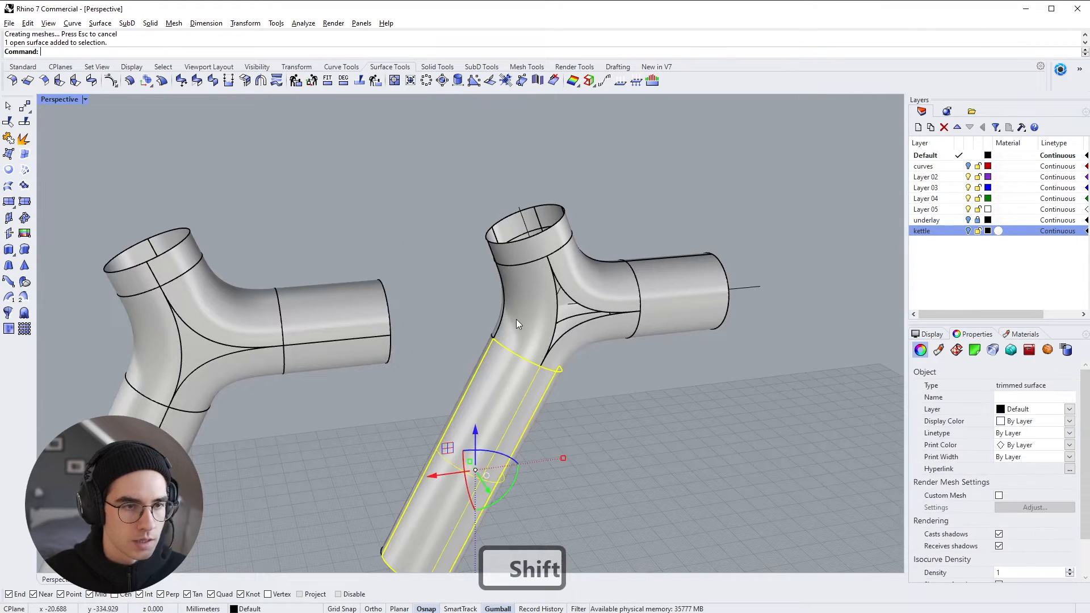
shift+click(517, 319)
shift+click(522, 247)
shift+click(594, 303)
key(Delete)
Step: Mirror a copy of the patched front half across the handle's midplane, starting the plane on the horizontal pipe
right_drag(690, 313, 289, 326)
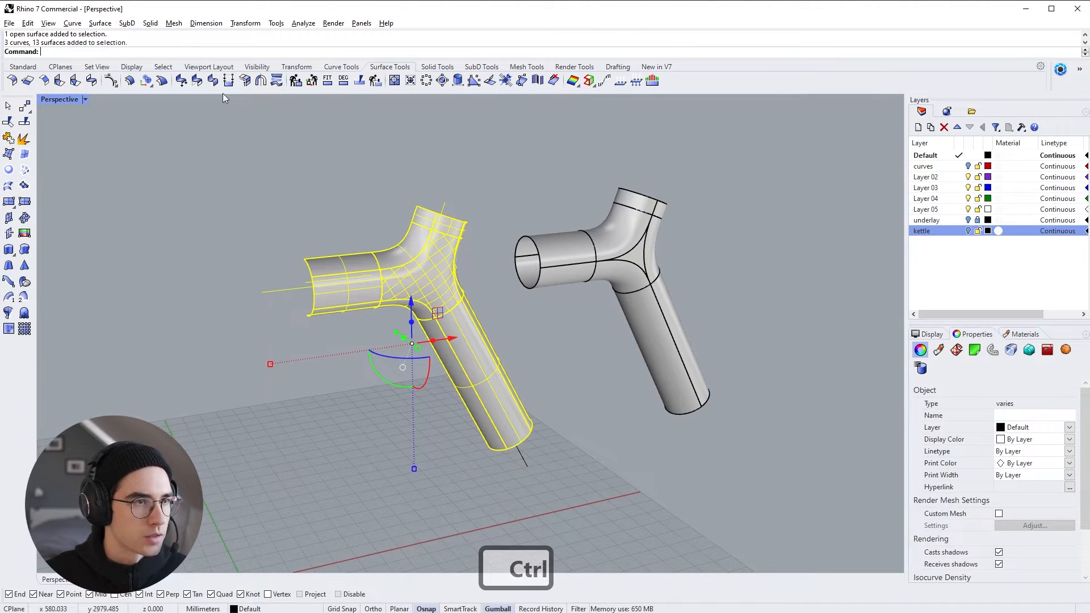
click(297, 67)
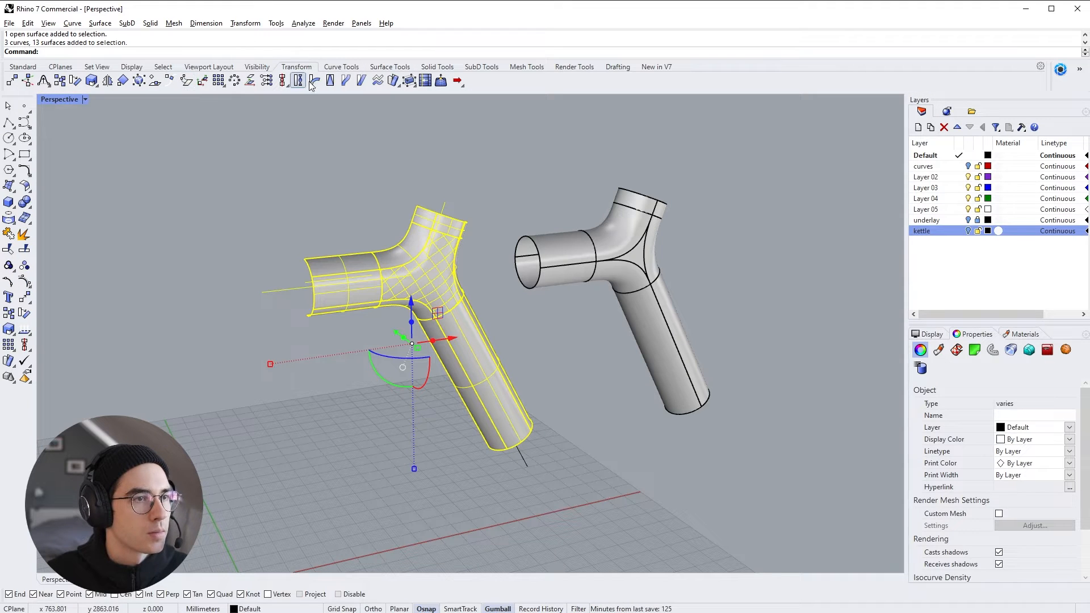
click(108, 80)
right_drag(233, 248, 312, 282)
click(328, 316)
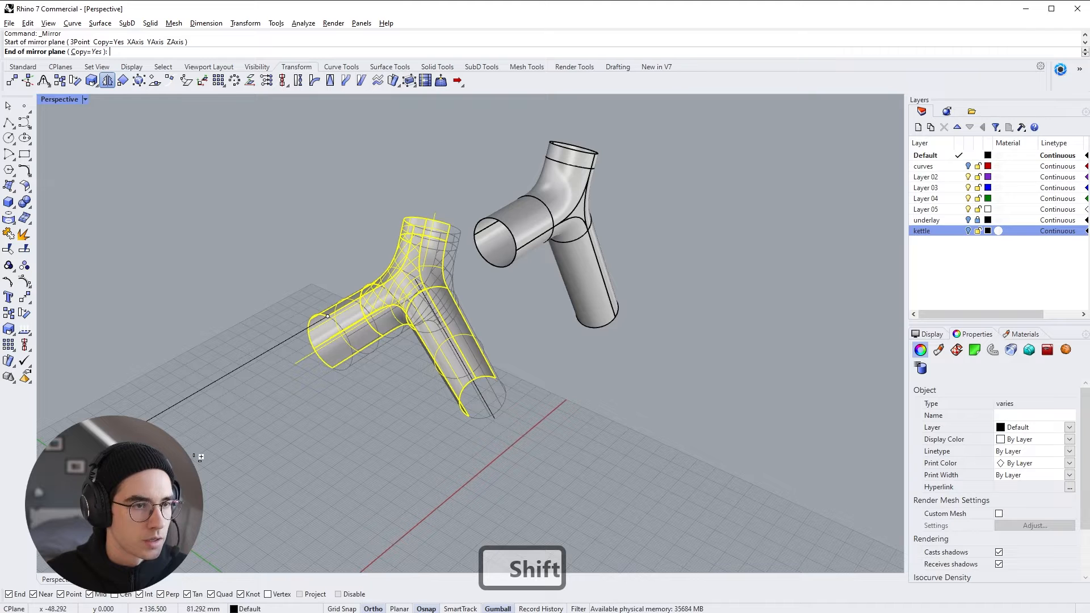
Step: Undo the last join and join the original and mirrored halves of the handle again
key(Escape)
key(ctrl+z)
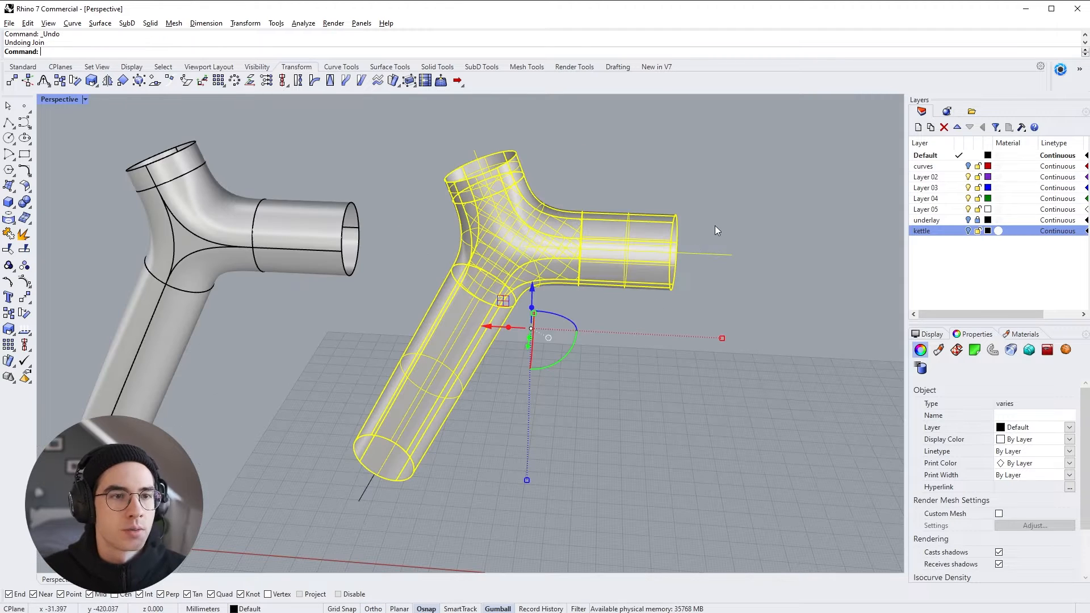
click(9, 236)
click(580, 185)
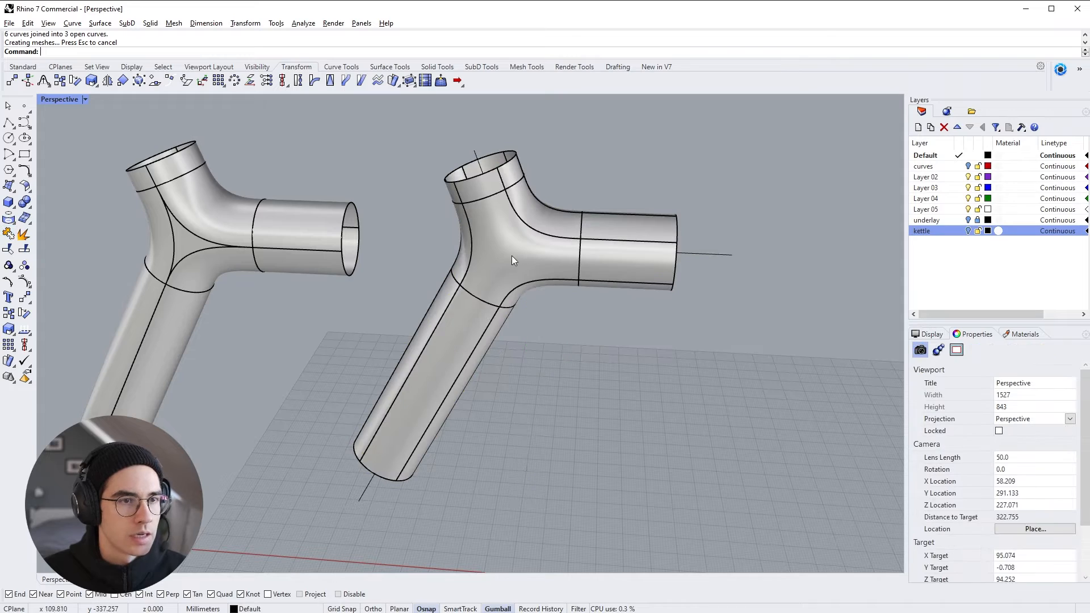
Step: Examine the handle from both sides by selecting its parts to check which surfaces belong to the joined polysurface
click(511, 256)
right_drag(512, 257, 187, 267)
click(580, 288)
key(Escape)
right_drag(516, 324, 369, 284)
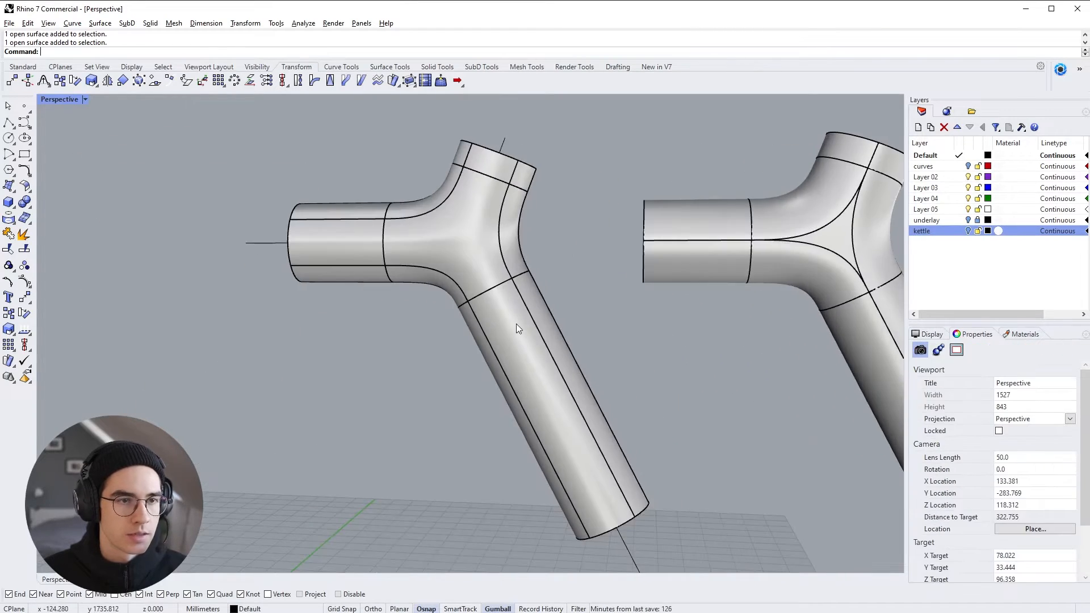
click(516, 324)
right_drag(513, 329, 562, 368)
shift+click(451, 265)
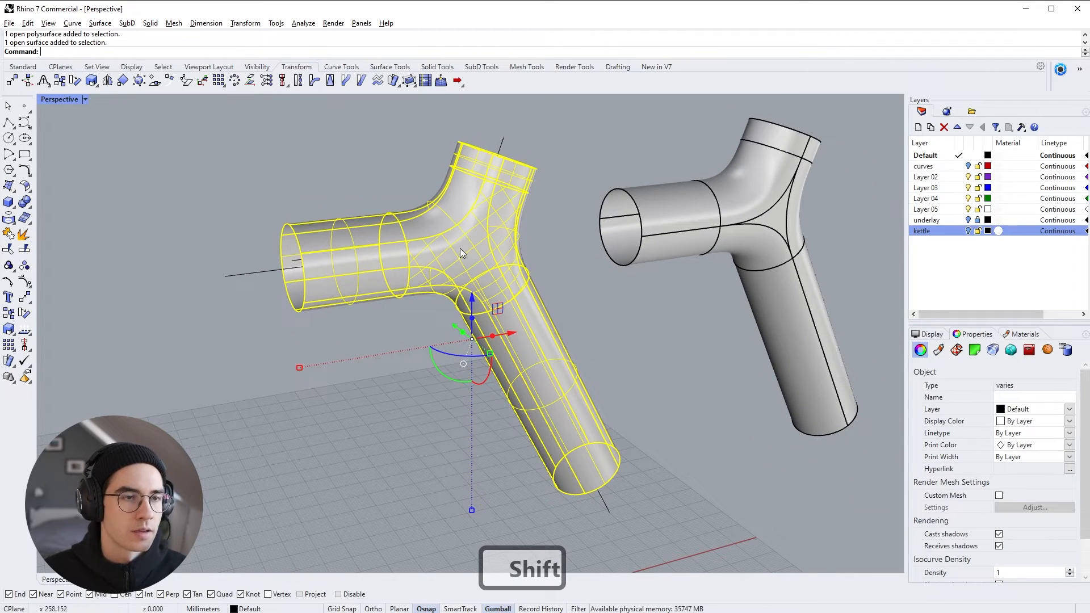
ctrl+right_drag(476, 236, 430, 290)
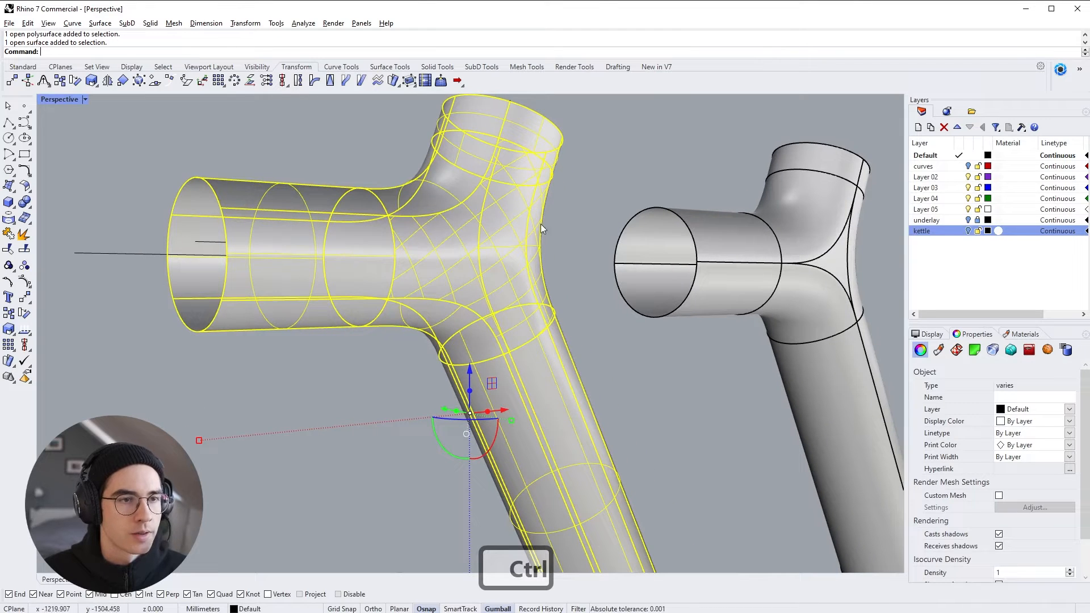
click(363, 372)
shift+right_drag(363, 371, 377, 308)
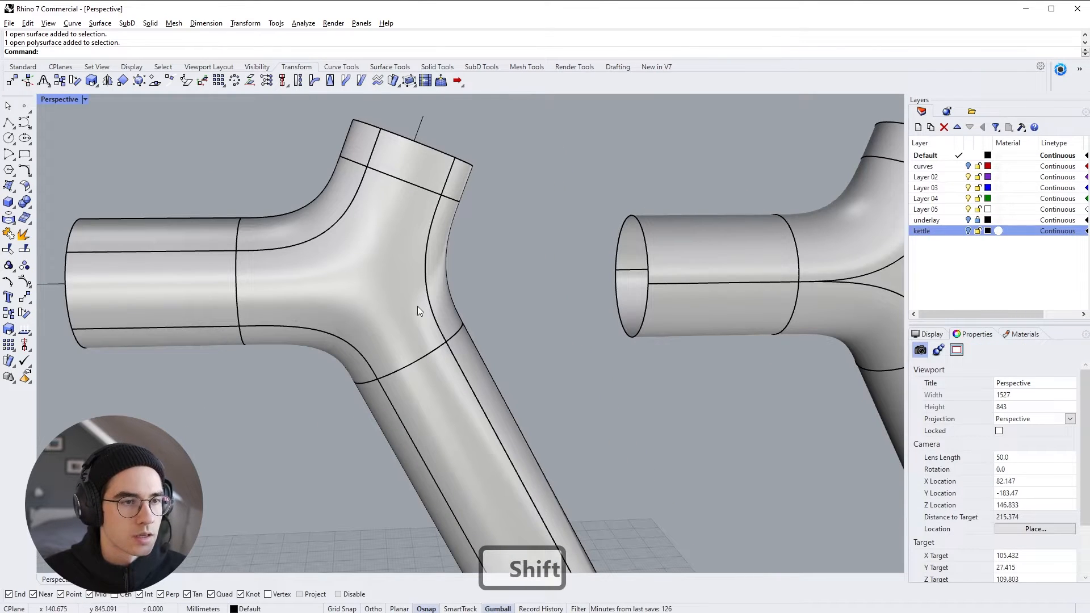
shift+right_drag(349, 304, 304, 330)
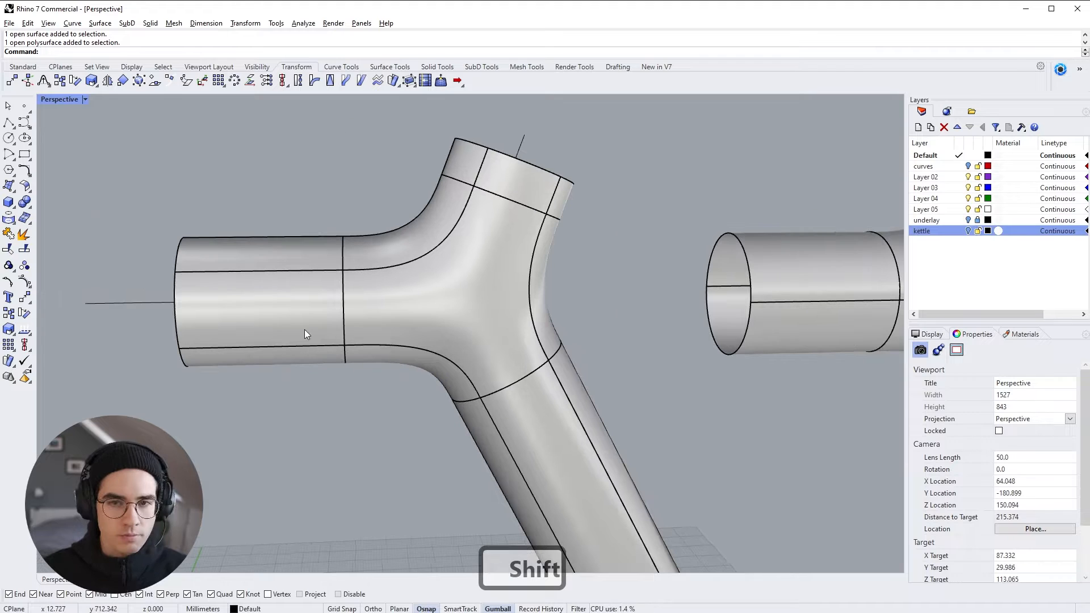
click(410, 284)
shift+click(332, 250)
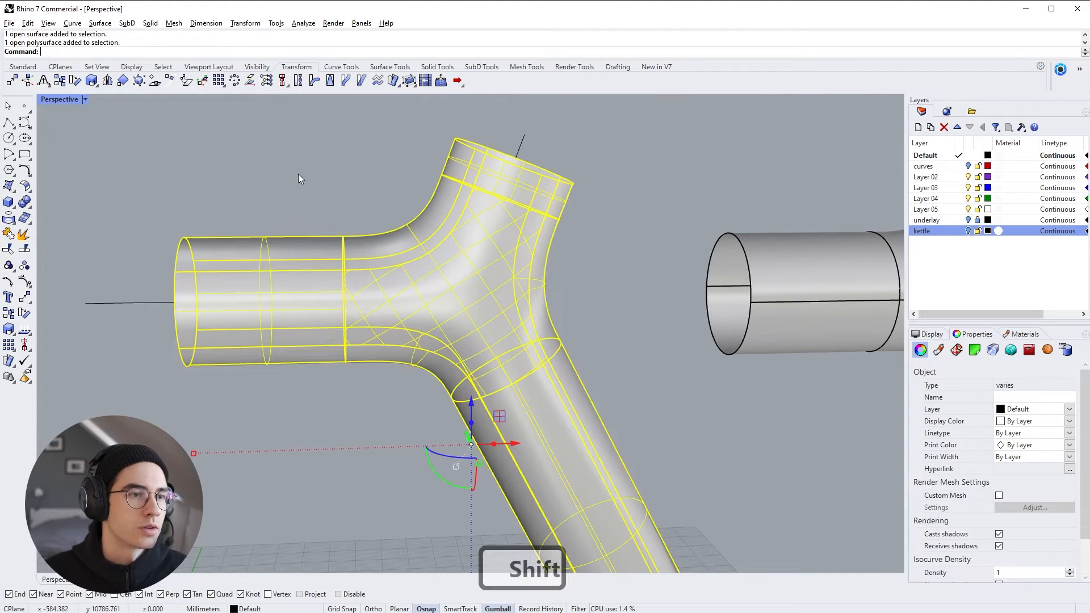
click(298, 174)
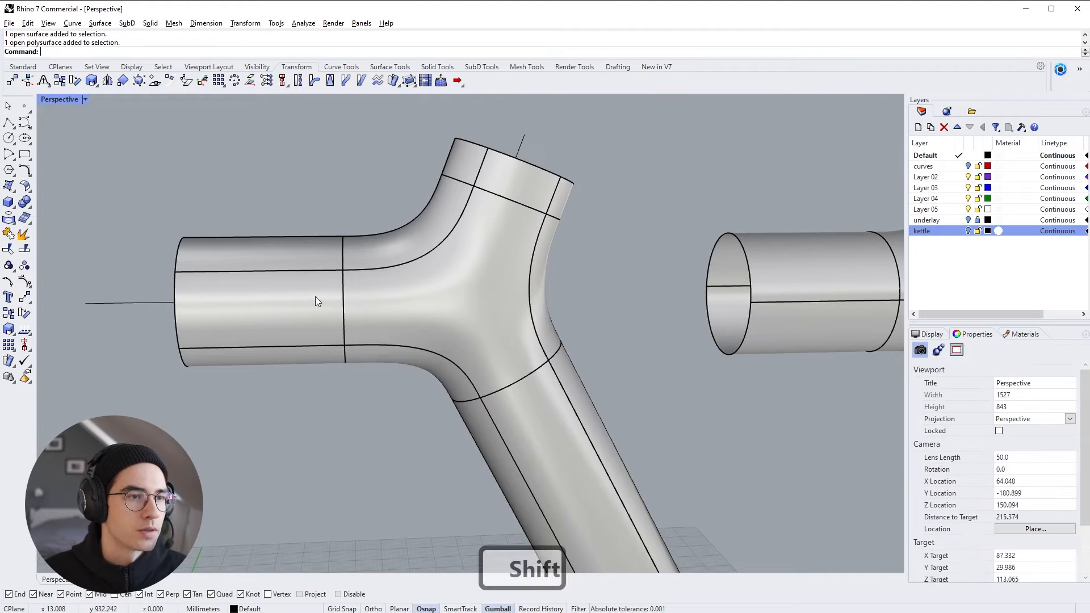
Step: Bring up the set of surface edge tools as a floating palette near the handle
click(389, 67)
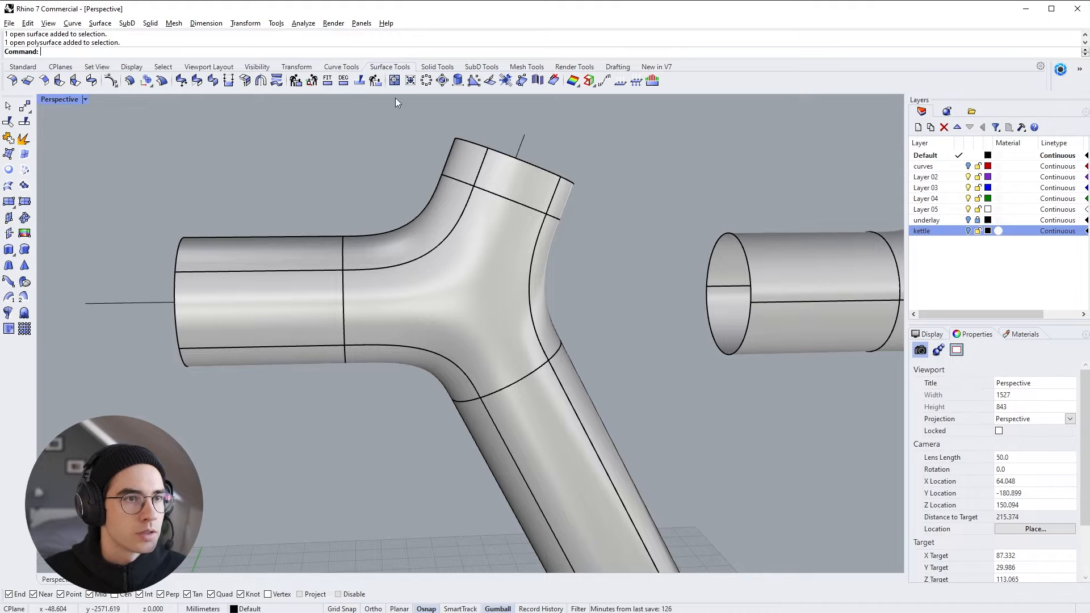
click(594, 85)
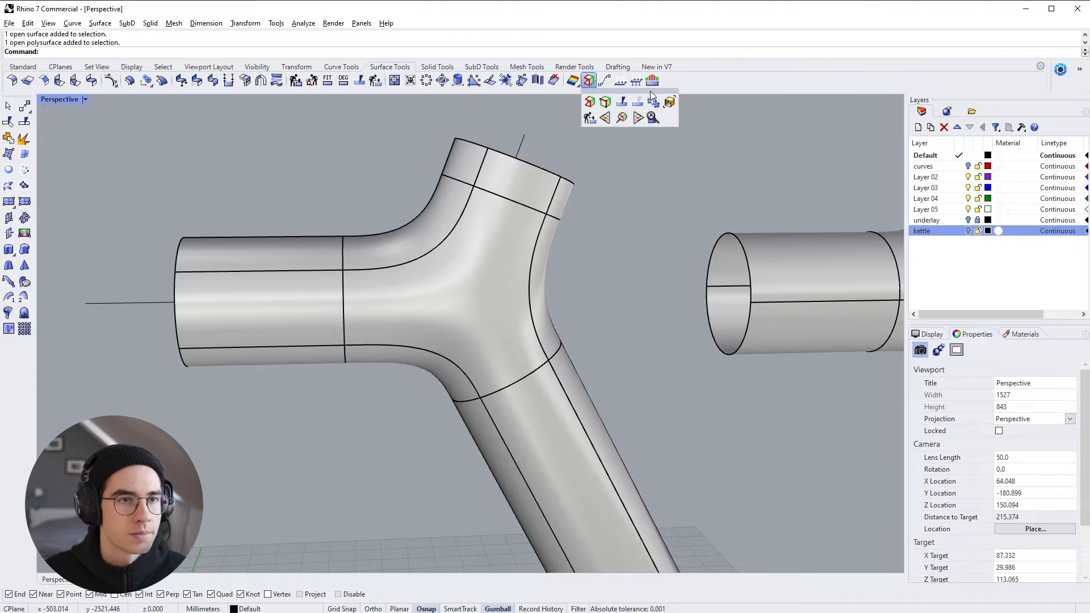
drag(649, 90, 750, 121)
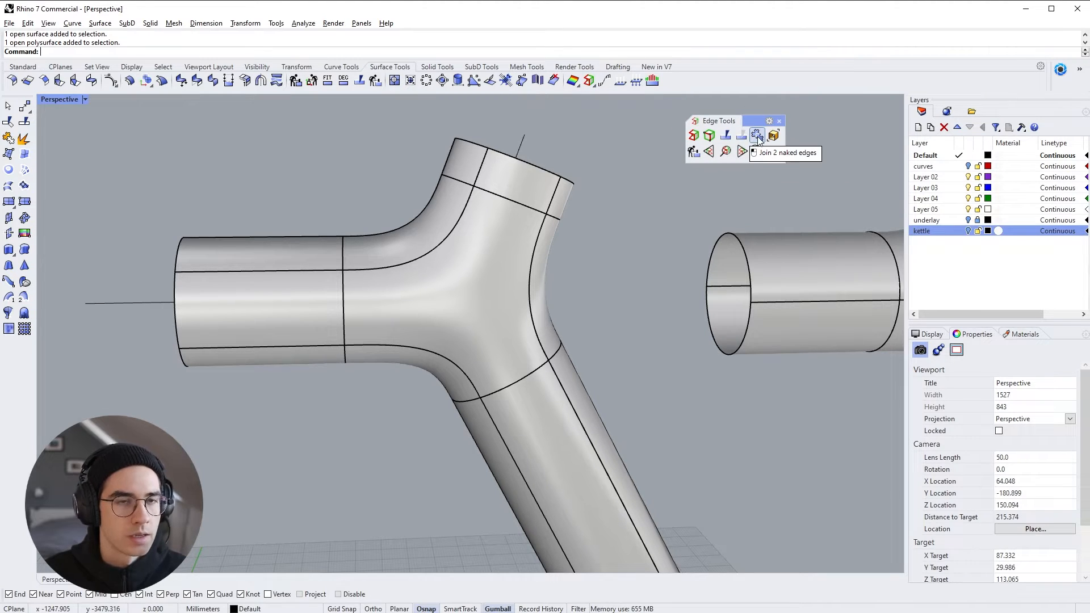
Step: Display the naked edges of the forked handle's polysurface and patch surface, and examine both sides of the junction
click(475, 246)
shift+click(518, 296)
right_drag(518, 297, 716, 187)
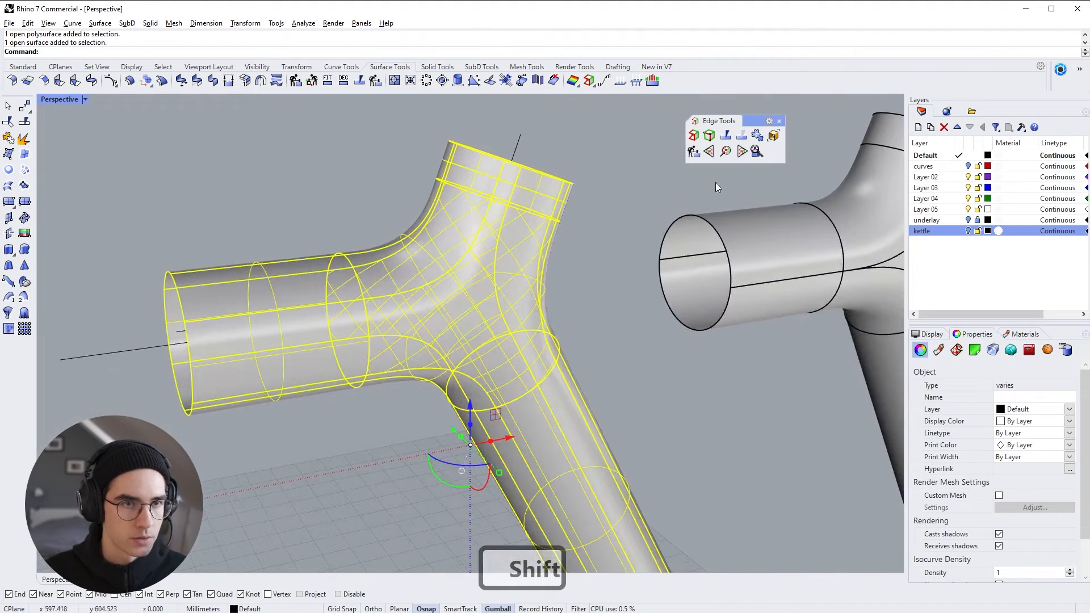
click(693, 136)
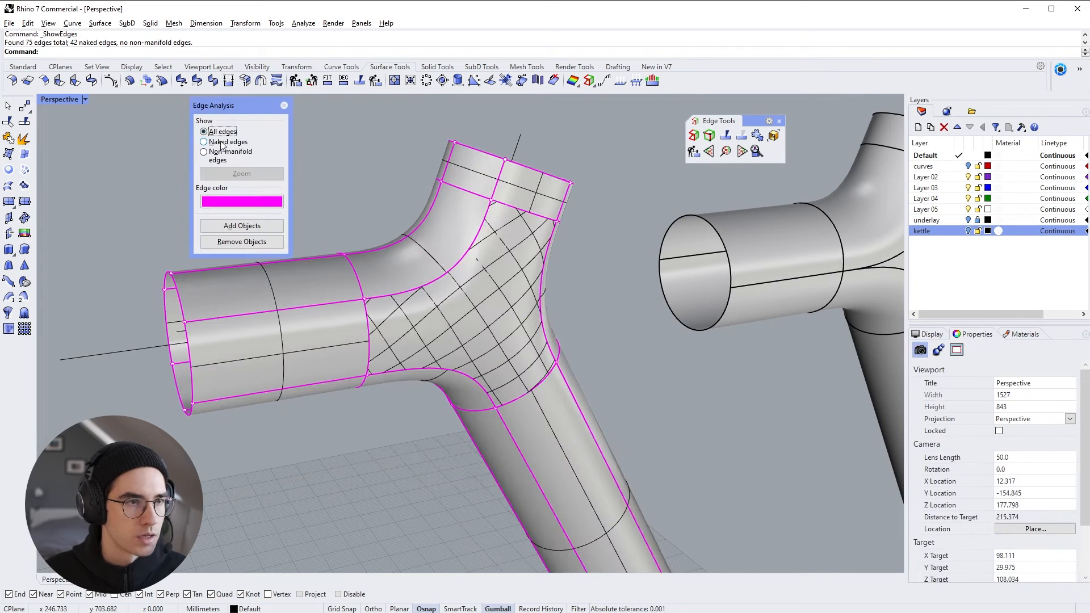
click(219, 143)
right_drag(482, 304, 430, 346)
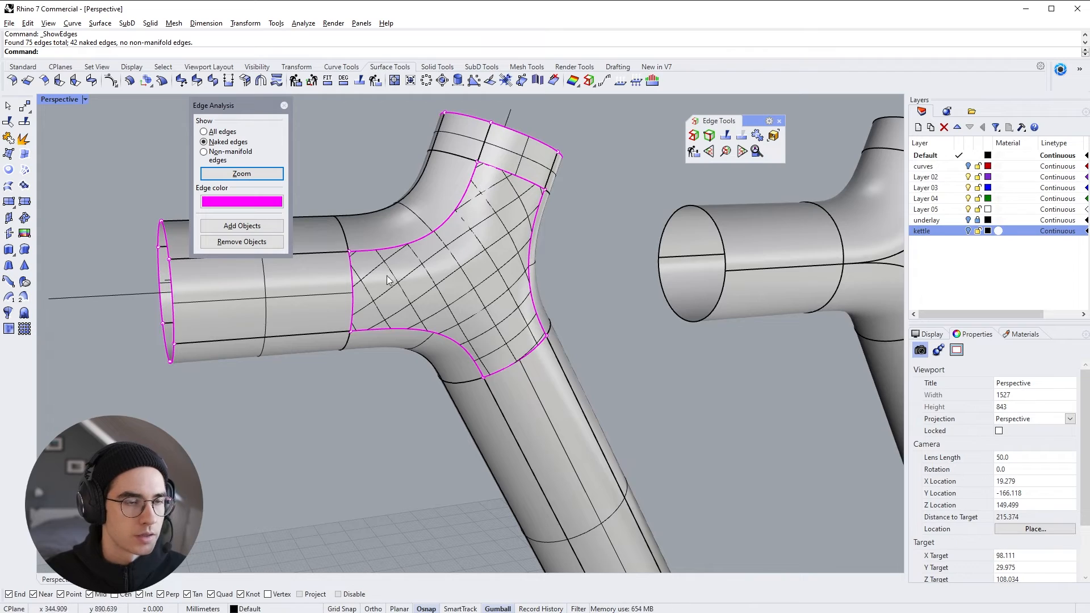
right_drag(388, 279, 618, 314)
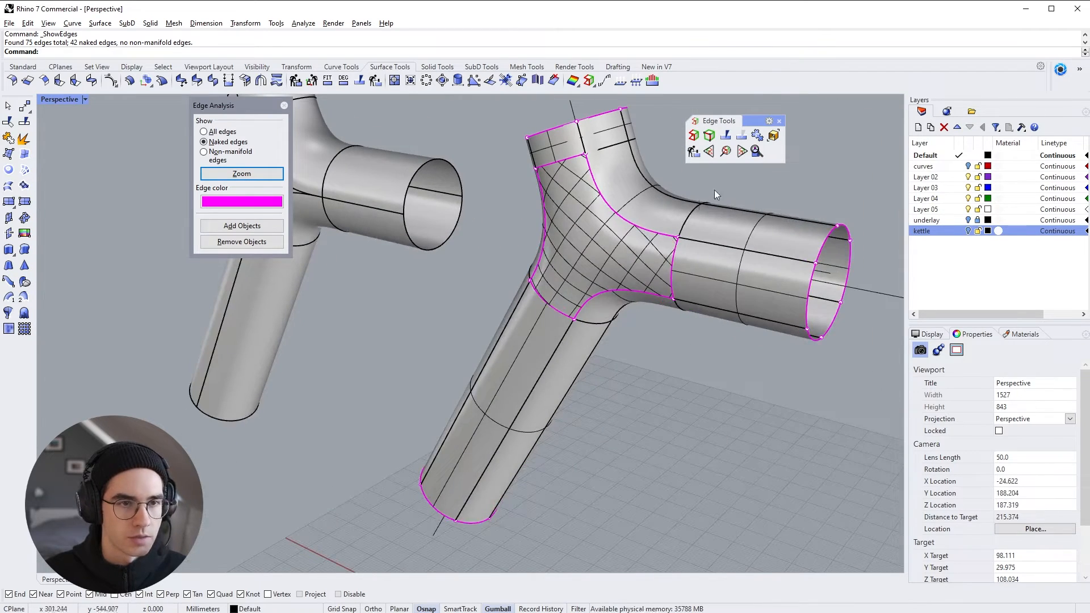
right_drag(614, 200, 397, 261)
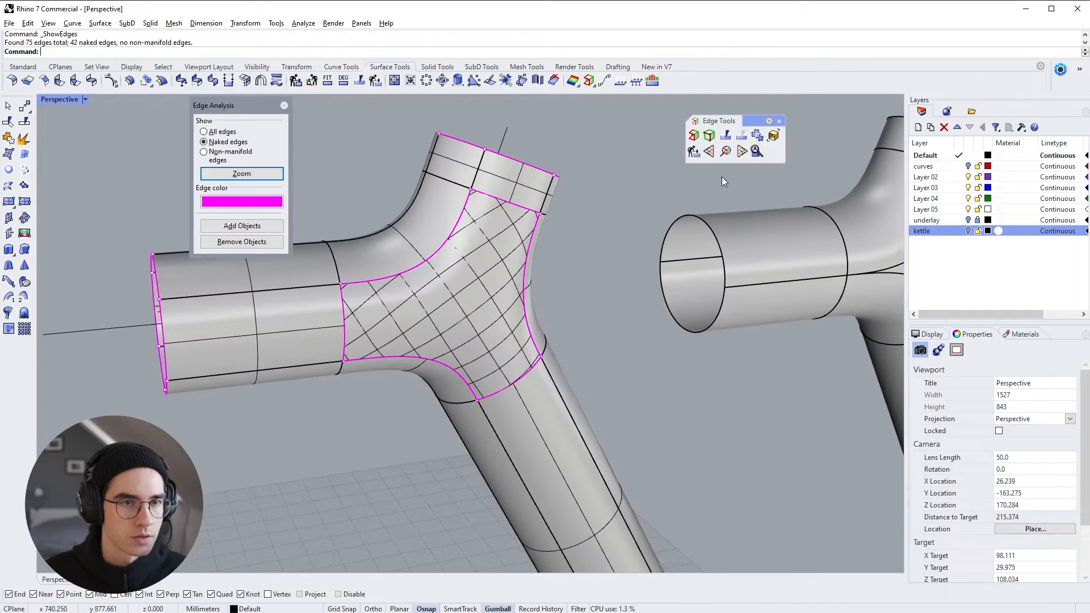
Step: Join the front patch's naked edge to the blend between the horizontal and short upper pipes, accepting the required tolerance
click(757, 136)
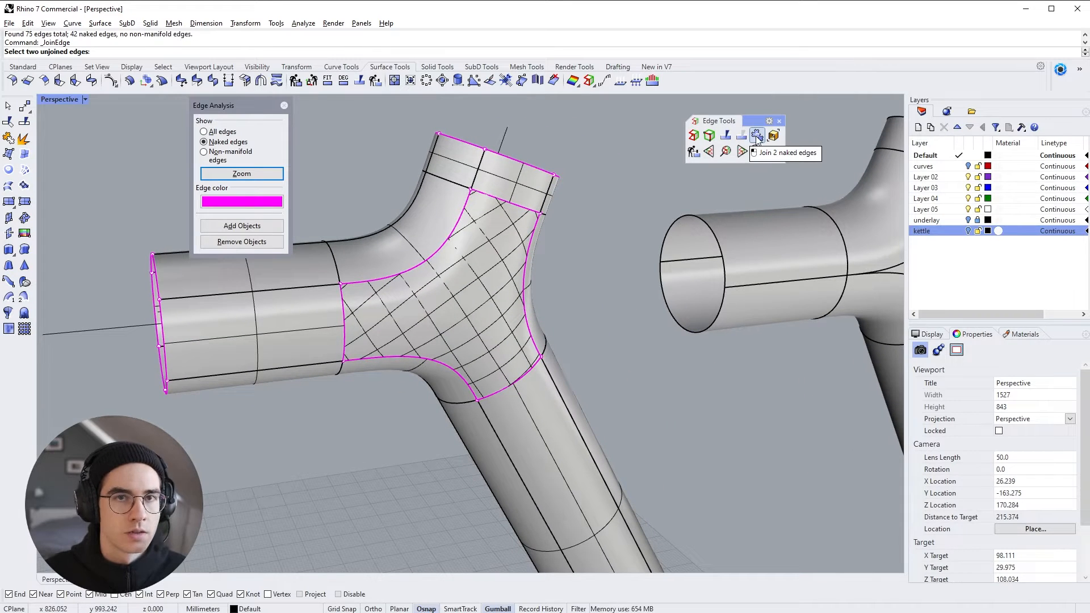
click(457, 234)
click(488, 245)
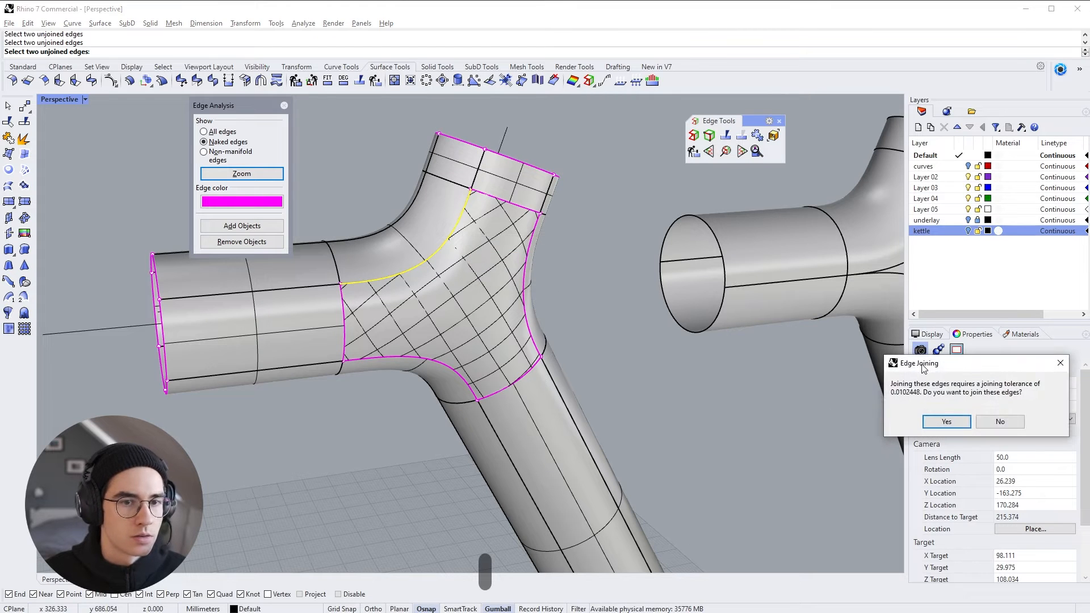
drag(924, 368, 473, 230)
click(496, 283)
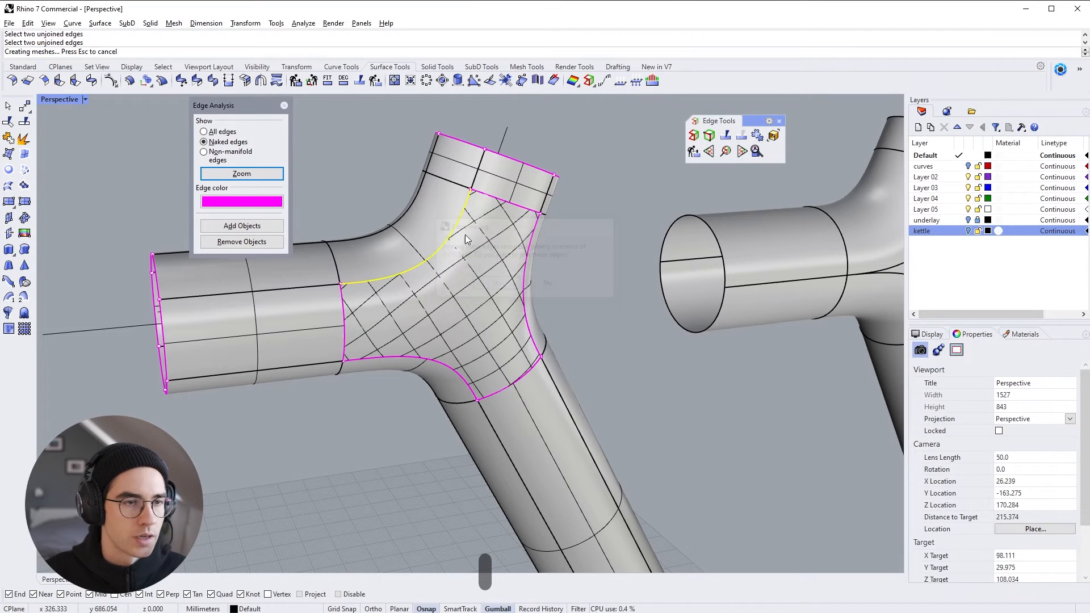
Step: Join the front patch's naked edge to the short upper pipe, accepting the required tolerance
right_click(482, 195)
click(482, 194)
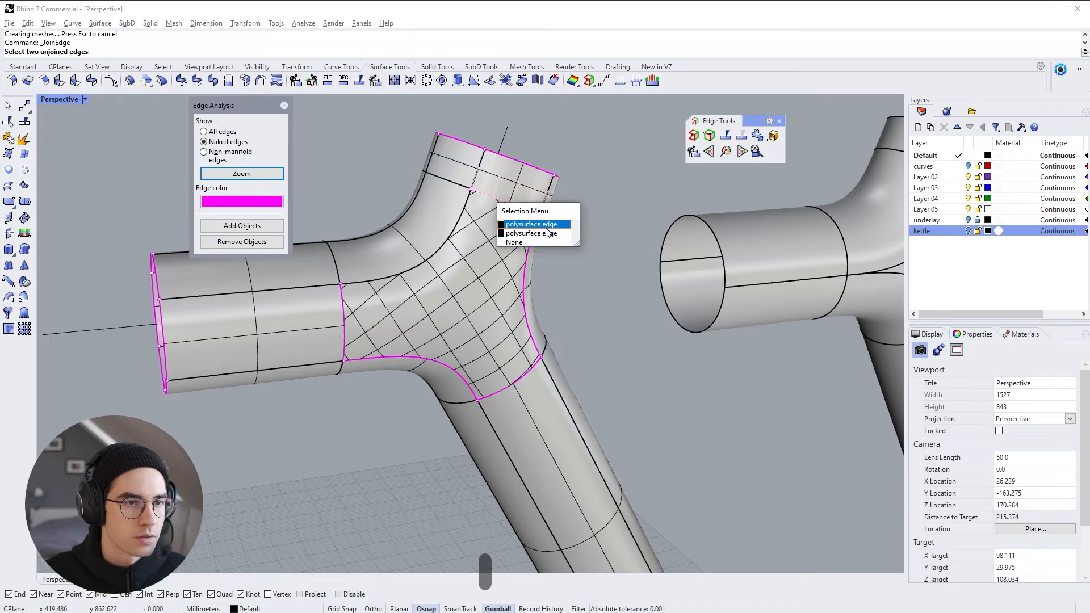
click(548, 233)
click(482, 196)
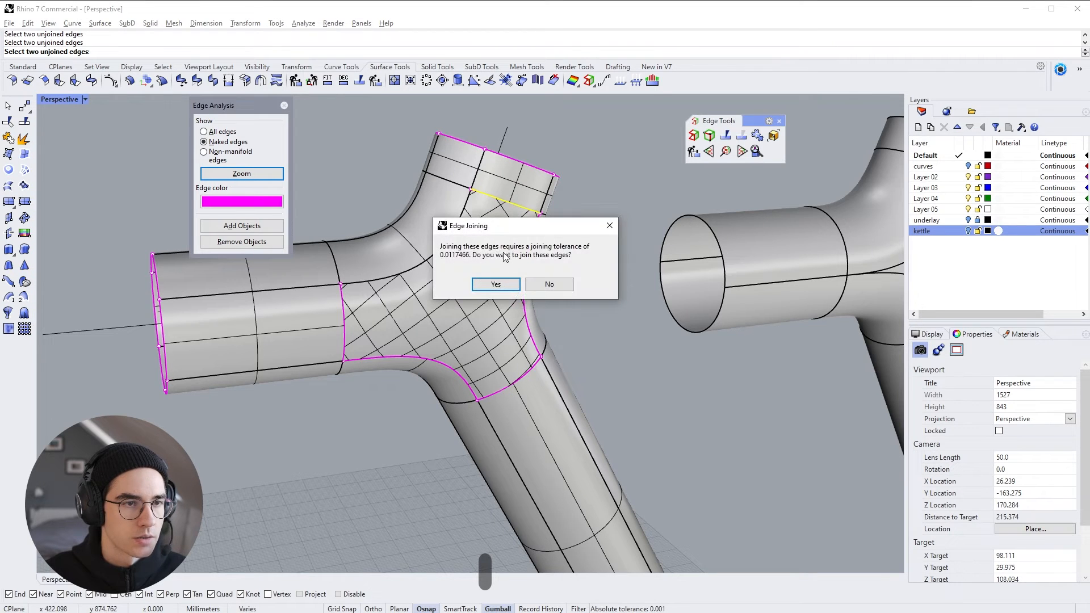
click(495, 284)
Step: Join the front patch's naked edge to the blend between the short upper pipe and the long lower pipe
right_drag(493, 248, 478, 234)
right_click(486, 205)
click(487, 206)
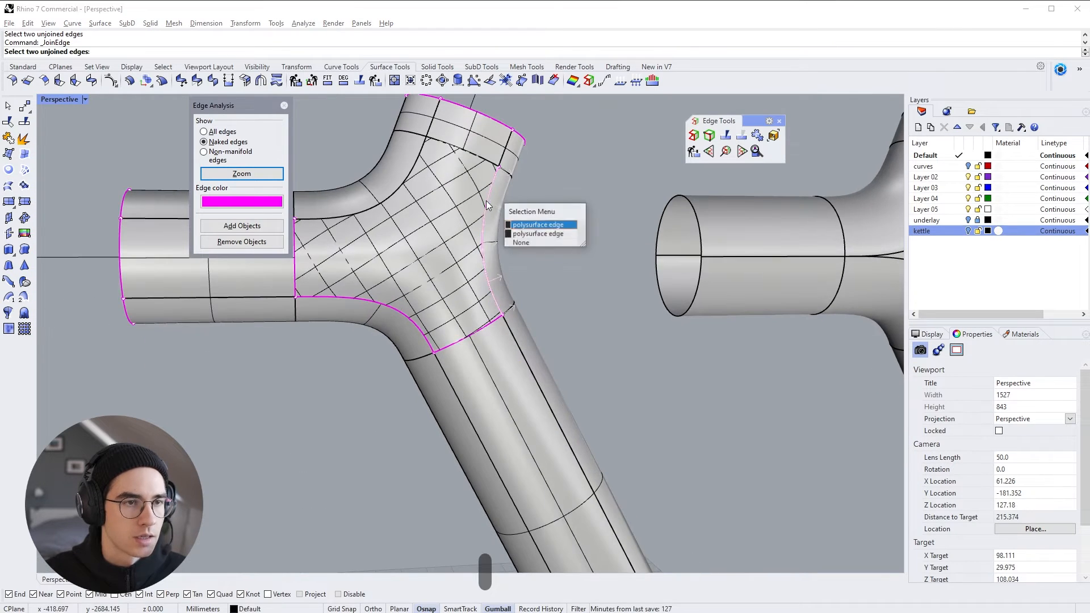
click(518, 225)
click(487, 268)
click(497, 284)
Step: Join the front patch's naked edges to the long lower pipe and to the underside blend beneath the horizontal pipe
right_click(437, 343)
click(445, 349)
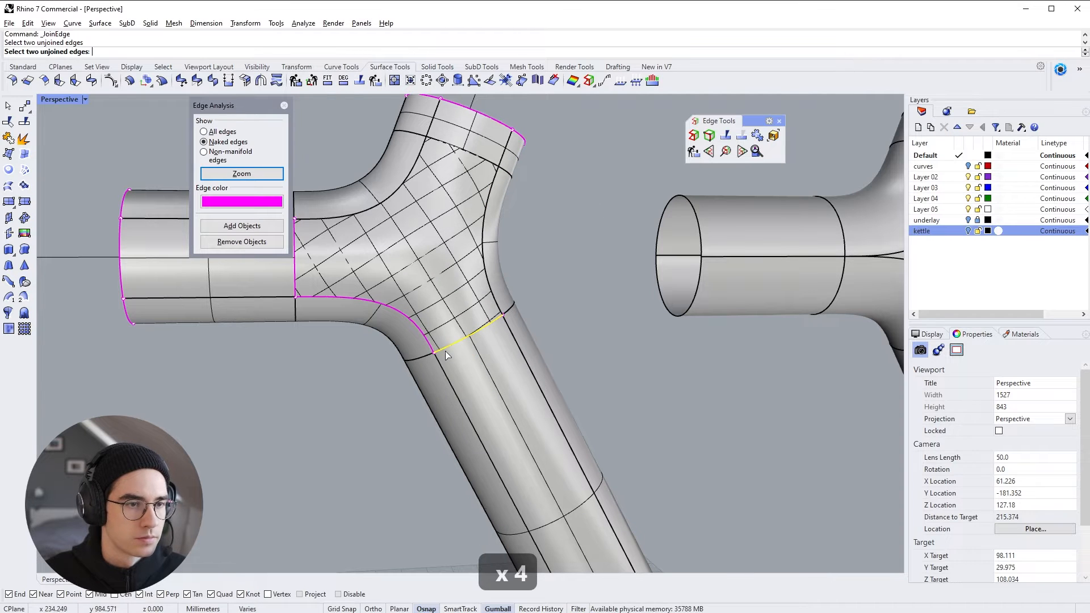
click(445, 349)
click(497, 284)
right_click(431, 312)
click(400, 311)
click(400, 311)
right_click(522, 335)
Step: On the handle's rear side, join the patch's naked edge to the blend between the upper and horizontal pipes
right_drag(400, 326, 512, 249)
click(532, 327)
key(Escape)
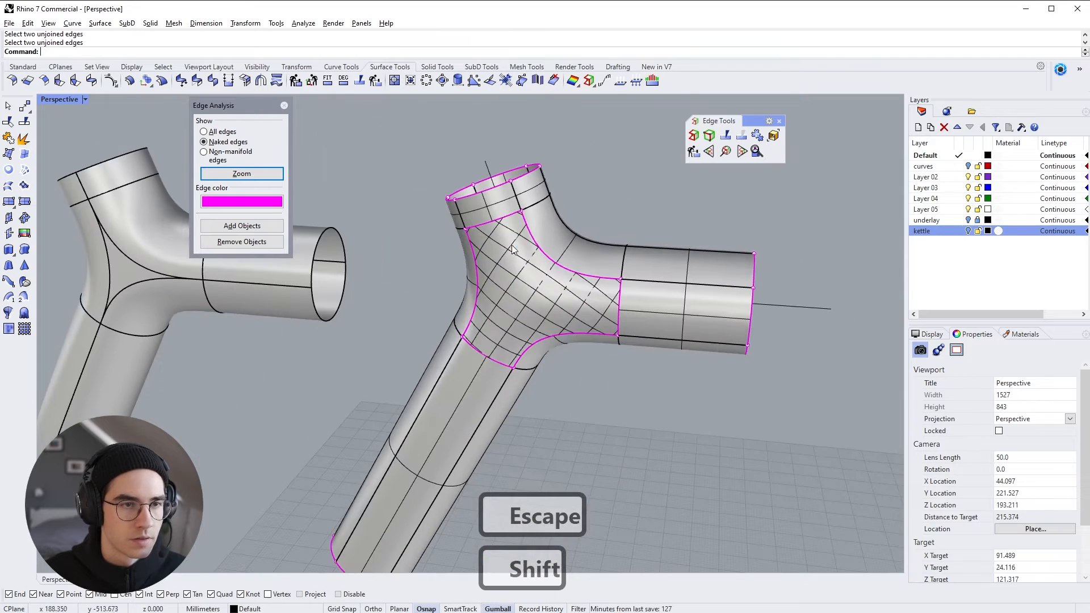
right_click(513, 250)
click(528, 227)
click(529, 228)
click(527, 228)
click(497, 283)
Step: Join the rear patch's naked edges to the horizontal pipe and to the underside blend
right_click(602, 292)
click(621, 293)
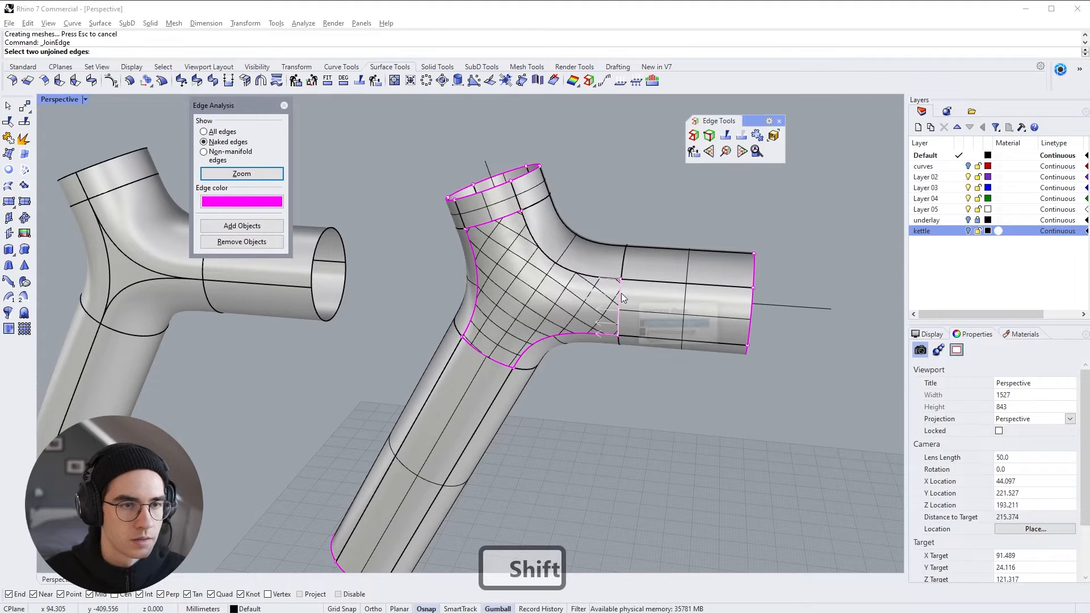
click(621, 293)
click(497, 283)
right_click(568, 312)
click(606, 334)
Step: Join the rear patch's naked edges to the long lower pipe and to the blend between the lower and upper pipes
right_click(562, 341)
click(500, 362)
click(500, 361)
click(497, 283)
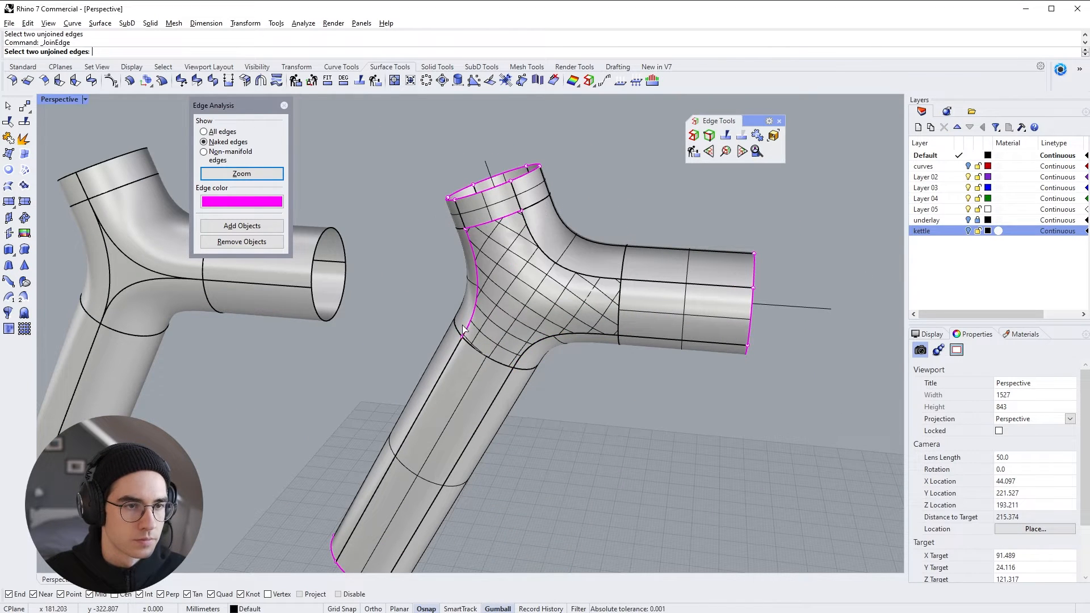
click(462, 326)
click(463, 327)
click(496, 283)
Step: Join the rear patch's last inner naked edge to the short upper pipe, accepting the required tolerance
click(478, 223)
key(Escape)
right_click(478, 223)
double_click(479, 223)
right_click(478, 224)
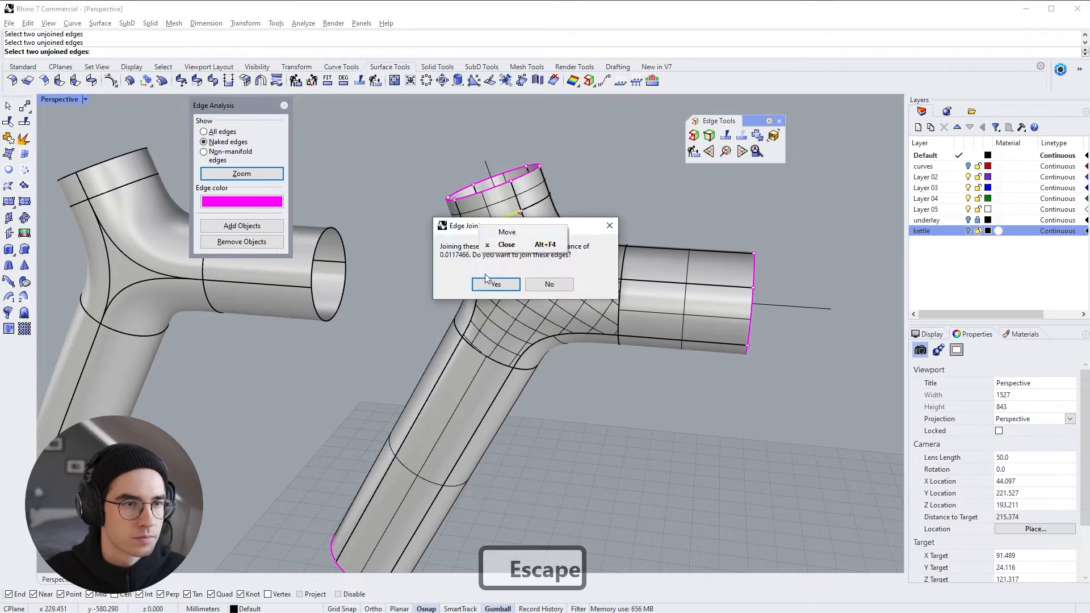
click(495, 283)
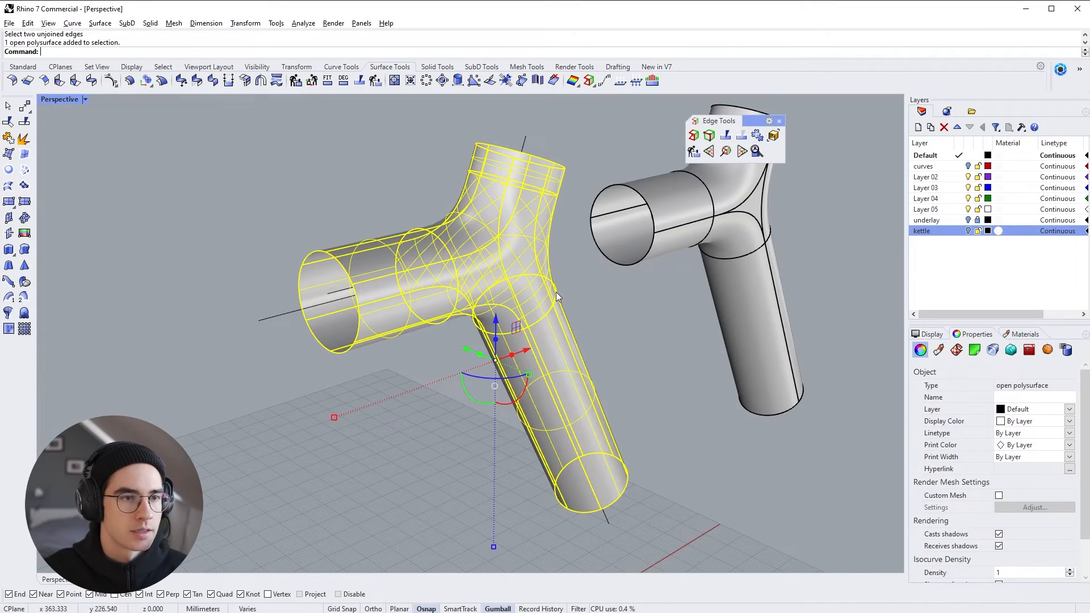
Step: Cap the three open pipe ends of the patched handle
right_drag(556, 292, 500, 321)
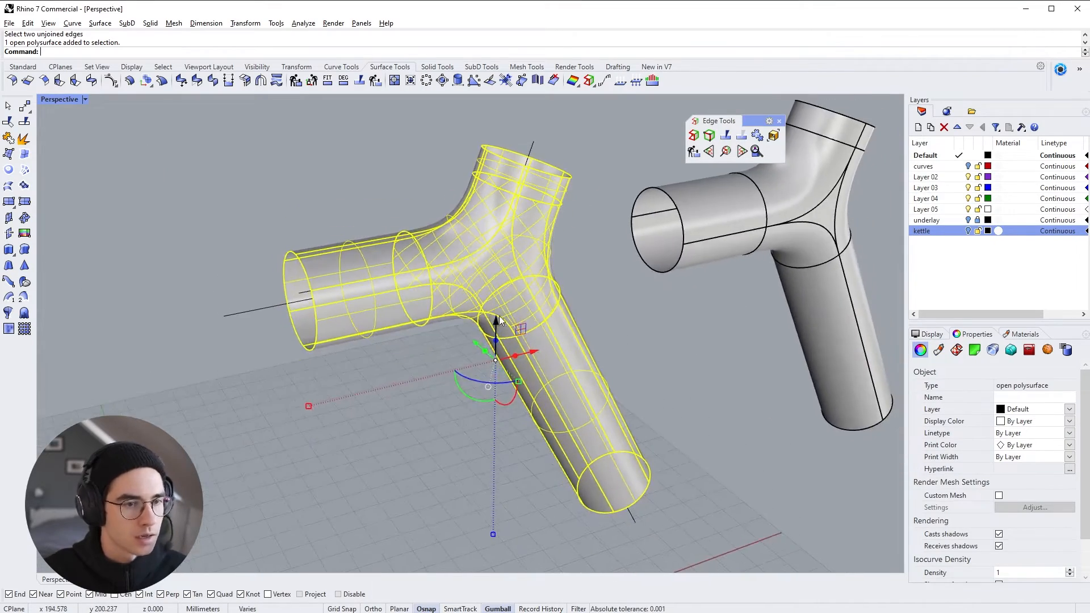
text(cap)
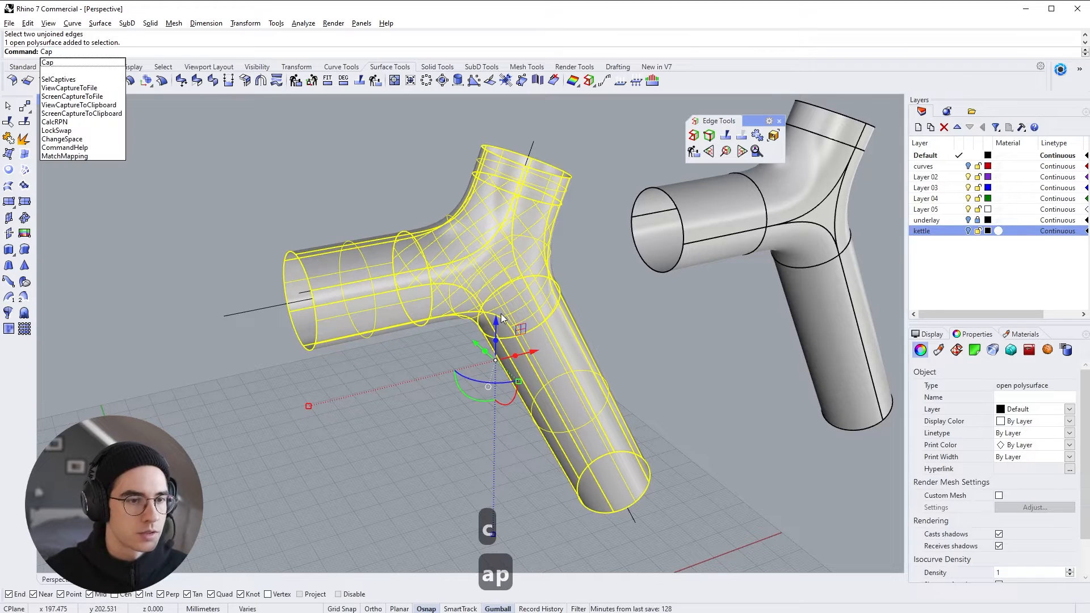
key(Return)
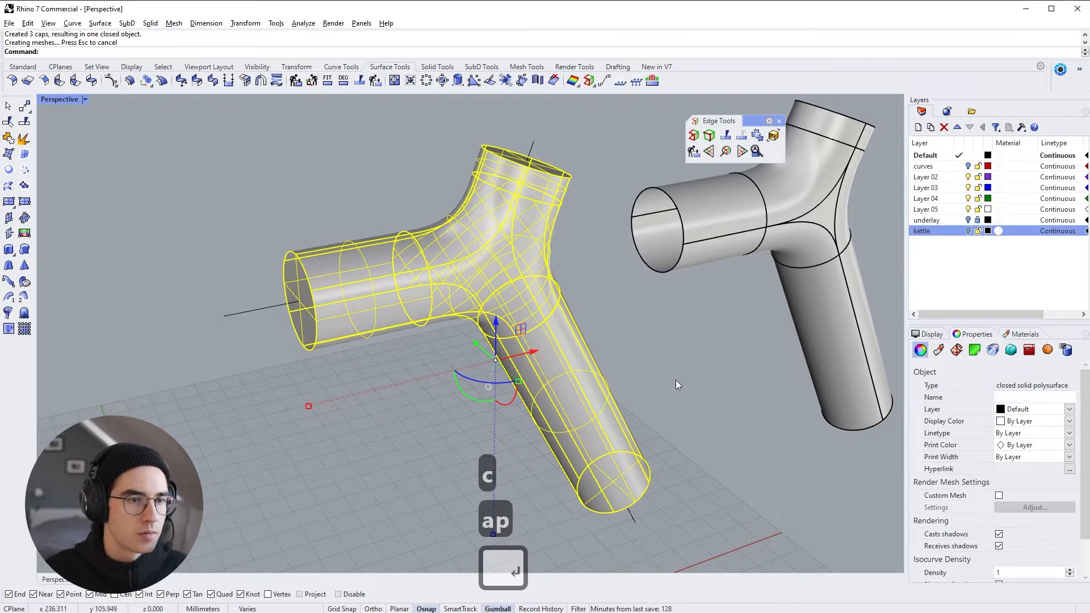
Step: Cap the open pipe ends of the second version of the handle beside the patched one
right_drag(675, 384, 647, 358)
click(647, 358)
right_drag(591, 415, 517, 292)
click(517, 292)
text(cap)
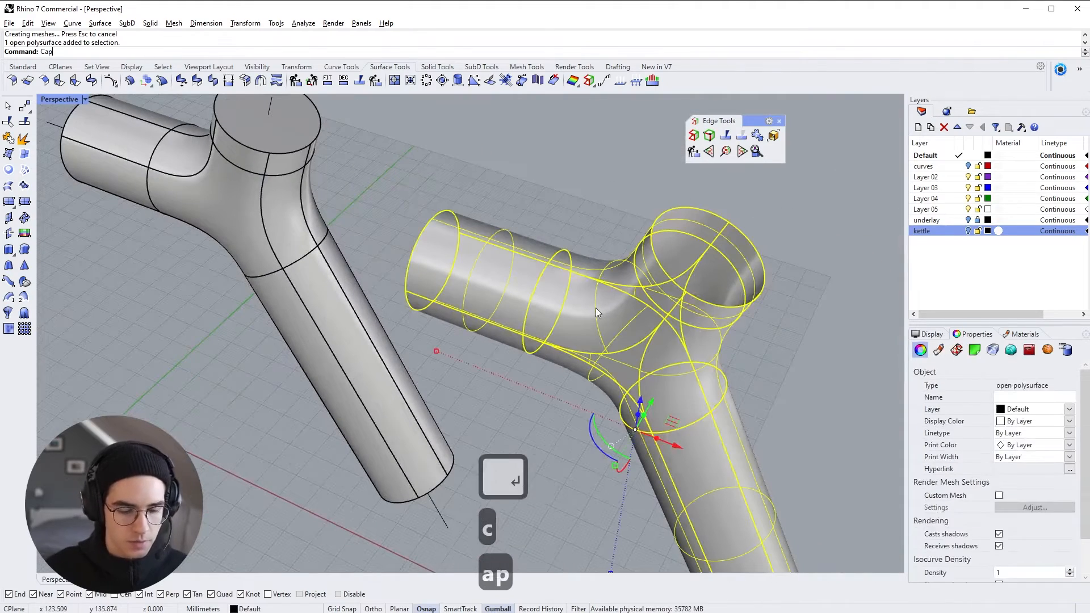
key(Return)
ctrl+right_drag(548, 205, 573, 295)
shift+right_drag(574, 295, 666, 299)
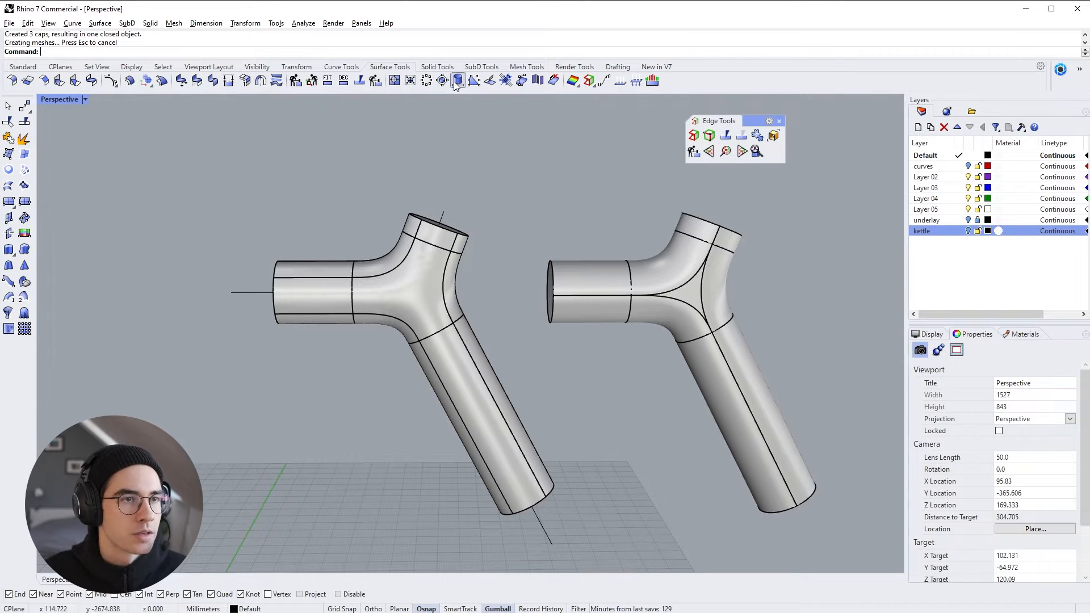
Step: Bring up the SubD tools and, in the Front view, move both capped handles aside from the centerline curves
click(481, 66)
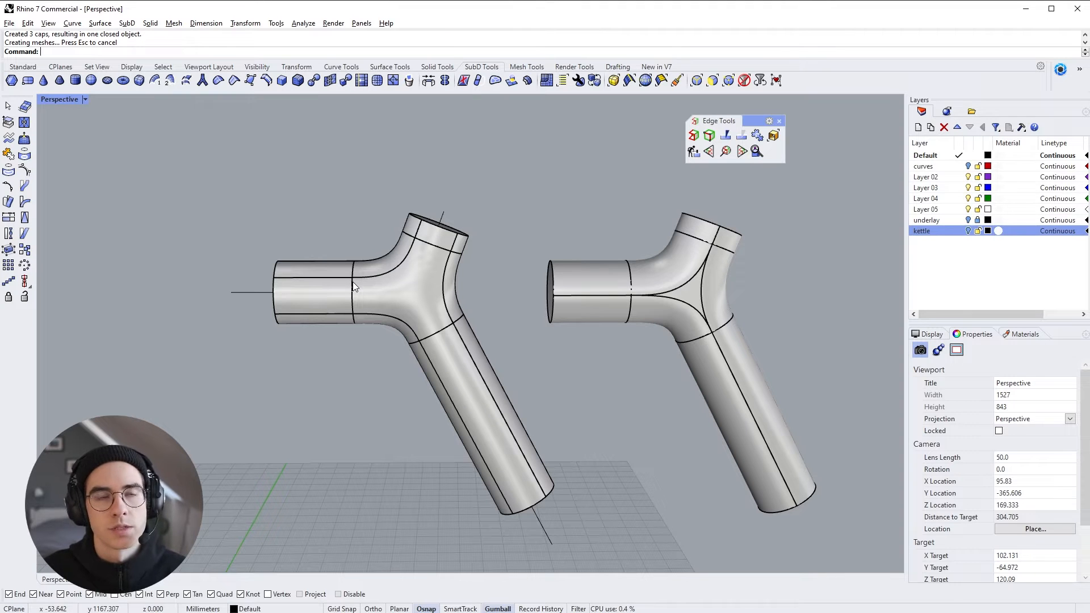
double_click(58, 101)
double_click(50, 338)
ctrl+right_drag(601, 237, 593, 381)
shift+right_drag(616, 307, 495, 318)
click(495, 318)
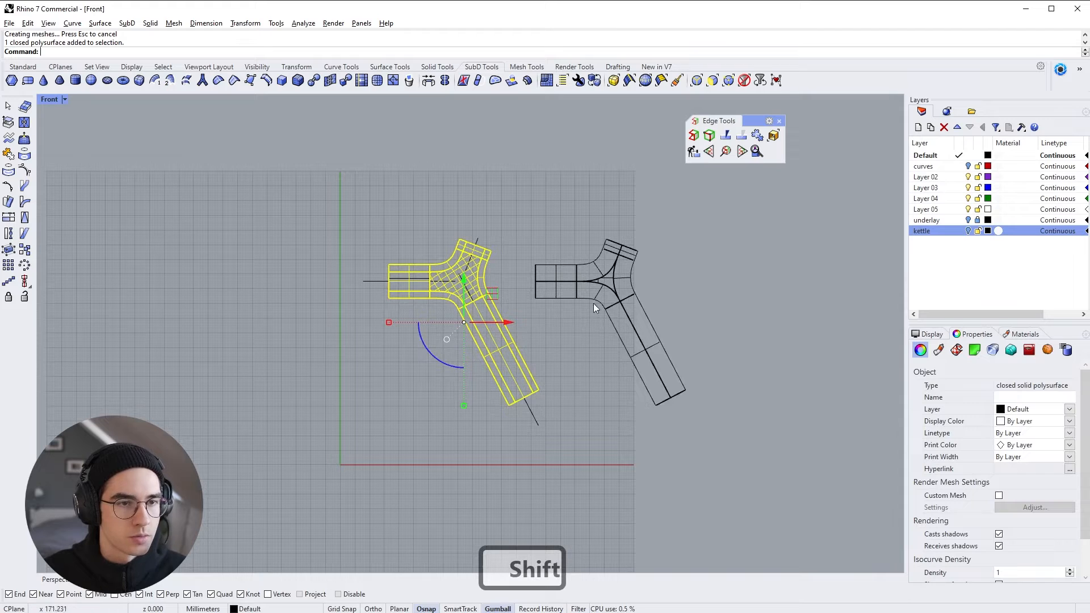
shift+click(594, 304)
click(578, 322)
key(Return)
click(638, 502)
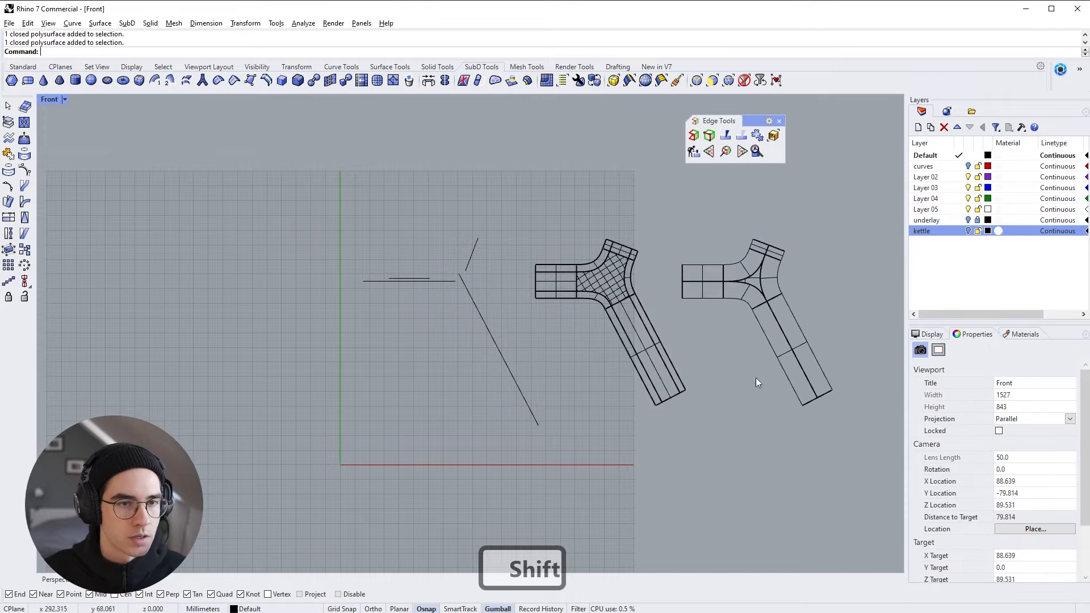
Step: Turn on the visibility of the kettle layer around the centerline curves
scroll(441, 281, up, 5)
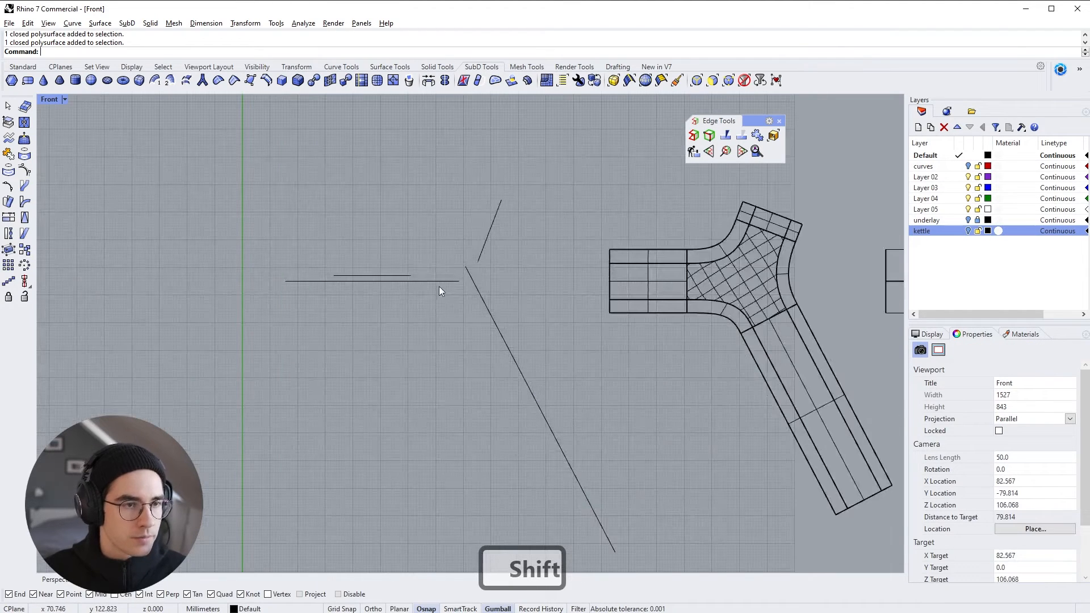
click(967, 230)
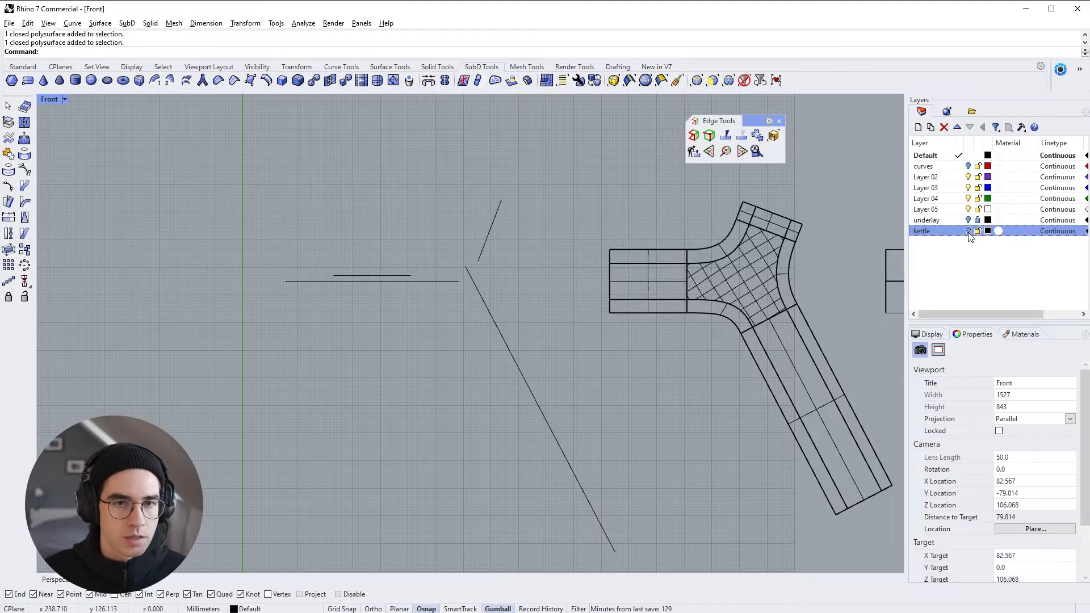
Step: Delete the short extra line lying just above the horizontal handle centre line
shift+right_drag(512, 282, 524, 251)
click(438, 228)
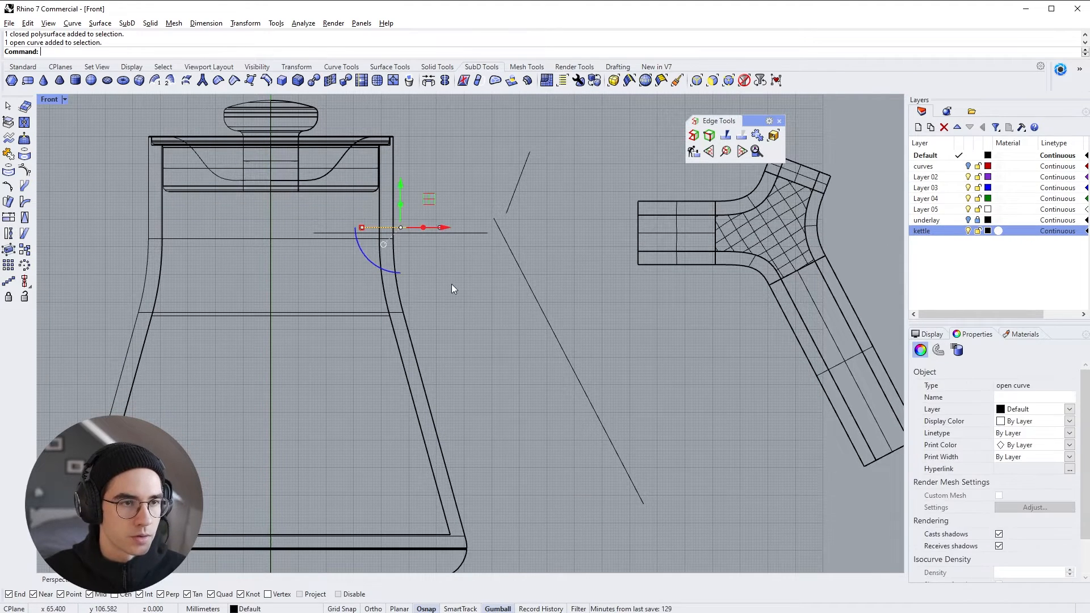
key(Delete)
drag(538, 250, 476, 201)
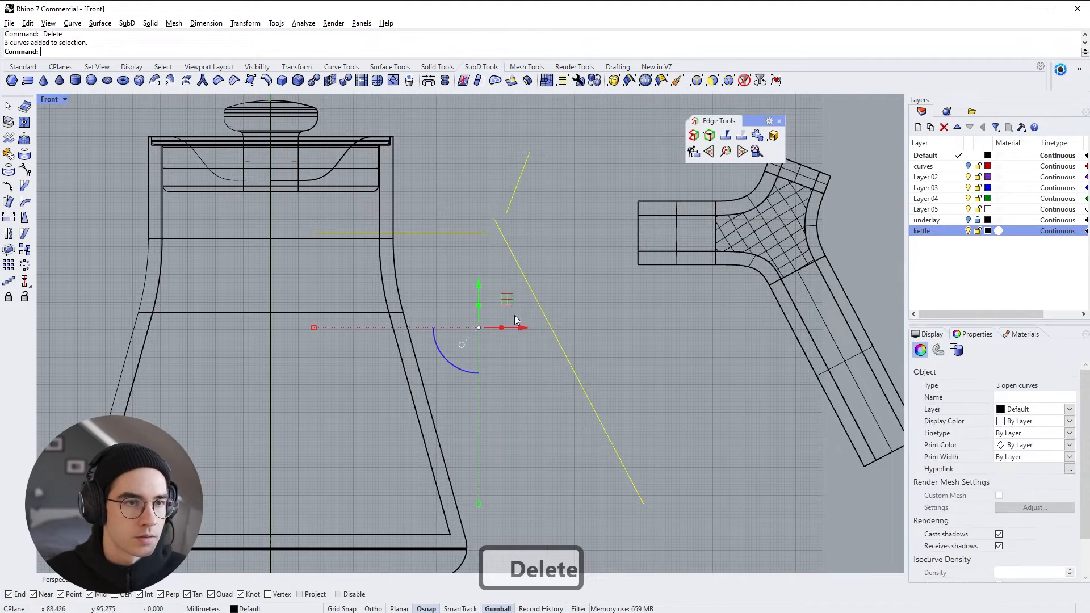
click(544, 213)
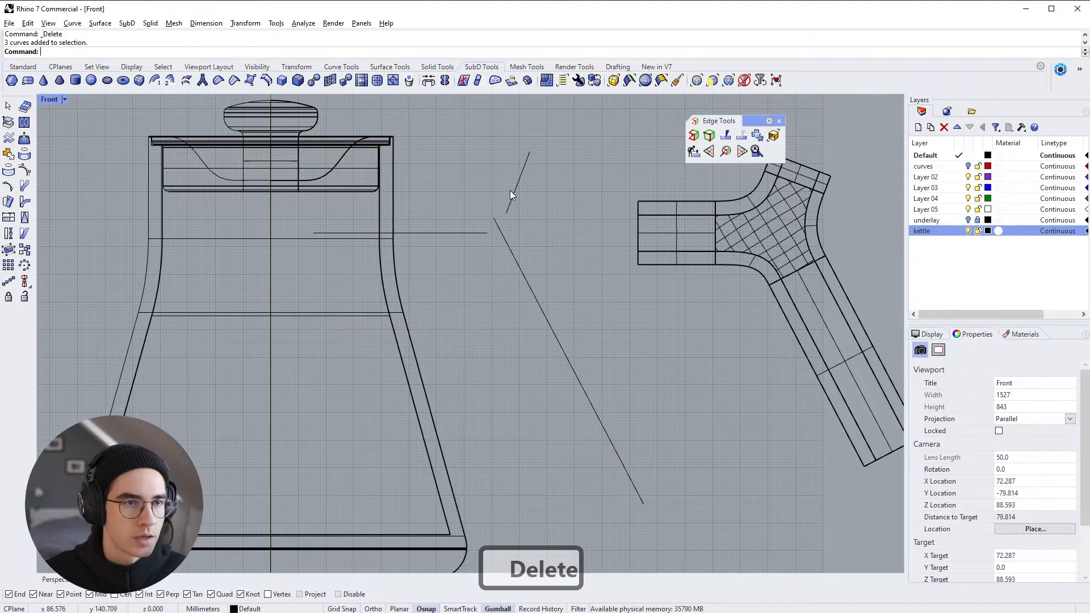
Step: Scale up the short diagonal and horizontal centre lines so that both cross the long diagonal line
click(510, 189)
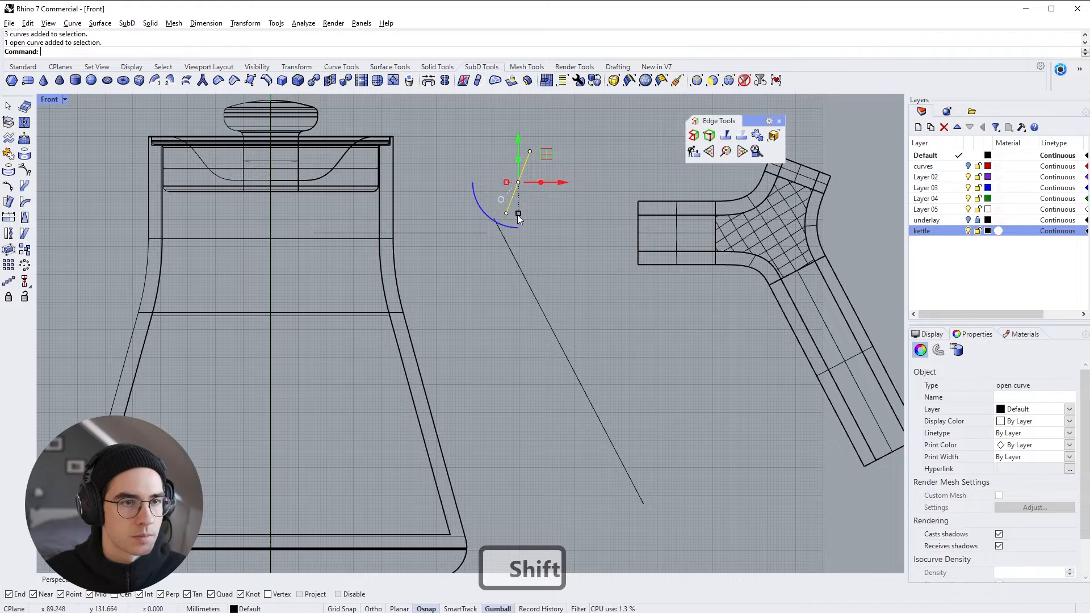
shift+drag(517, 214, 474, 239)
click(474, 239)
click(463, 233)
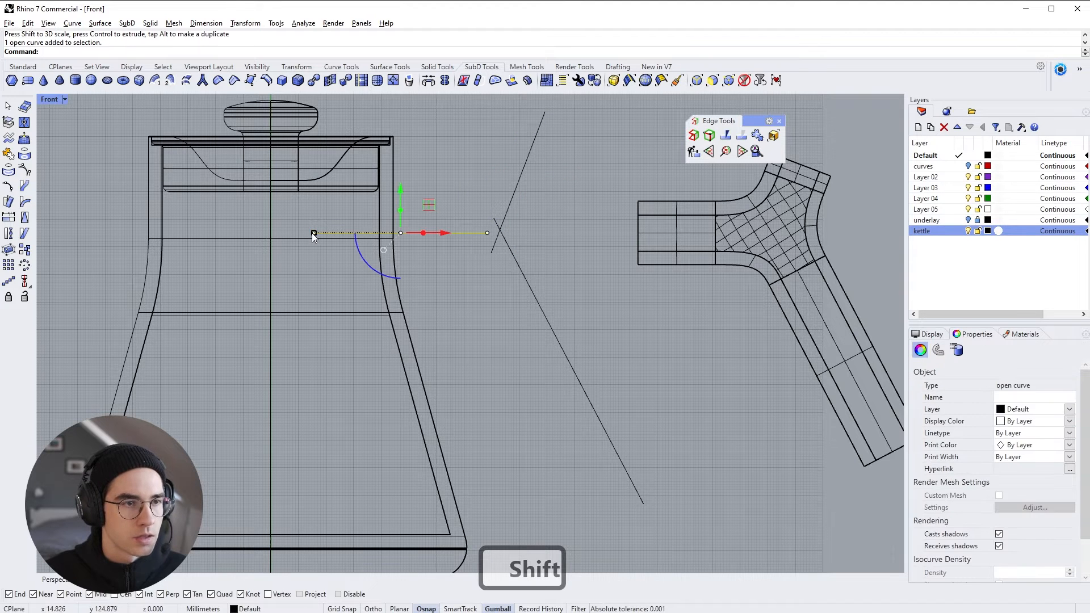
shift+drag(313, 233, 301, 233)
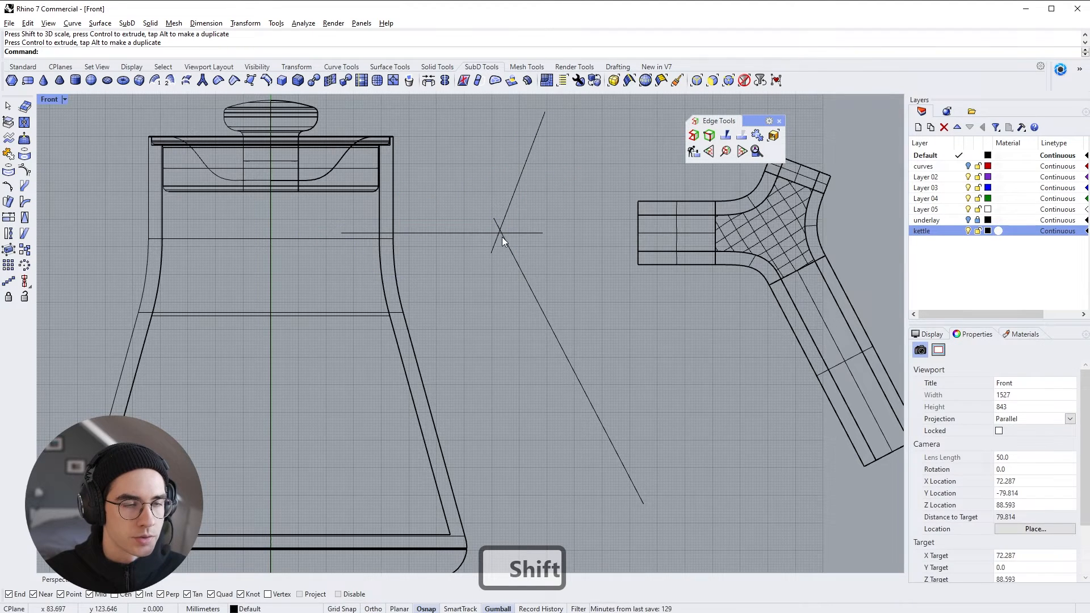
Step: Move the upper end point of the long diagonal line to the point where the lines cross
scroll(502, 237, up, 2)
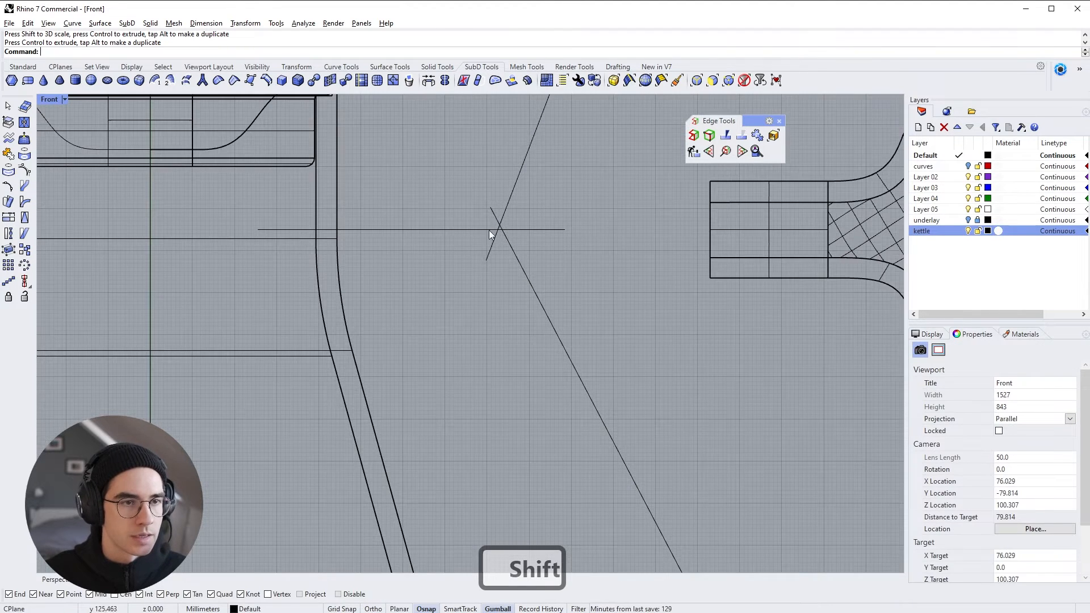
shift+click(503, 235)
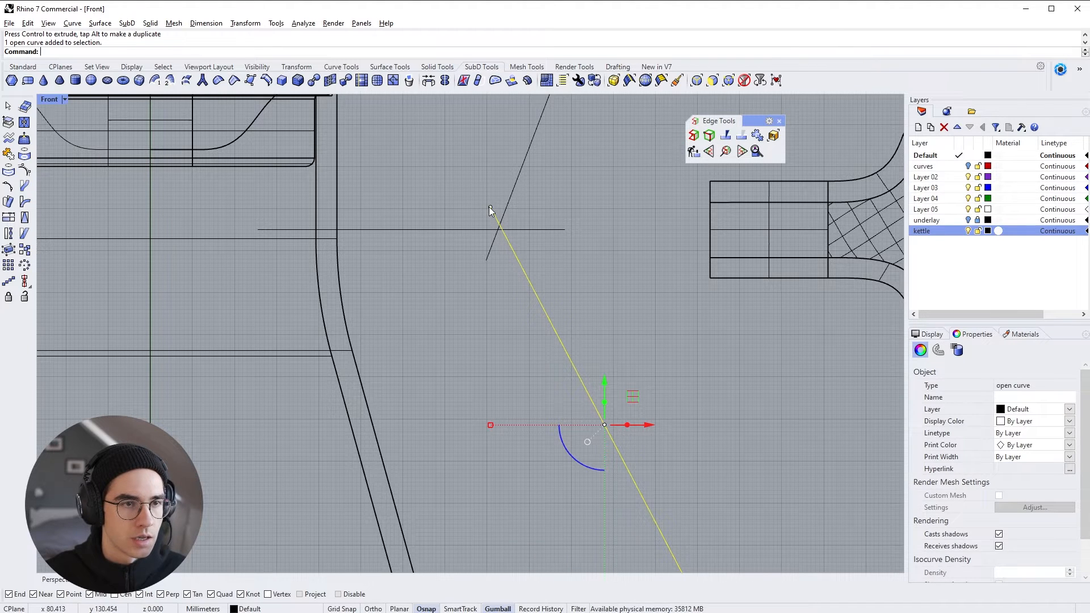
click(490, 208)
drag(490, 208, 497, 230)
key(Escape)
Step: Move the overshooting end points of the short diagonal and horizontal lines onto the same junction point
click(488, 256)
click(487, 261)
click(527, 249)
click(545, 229)
click(564, 229)
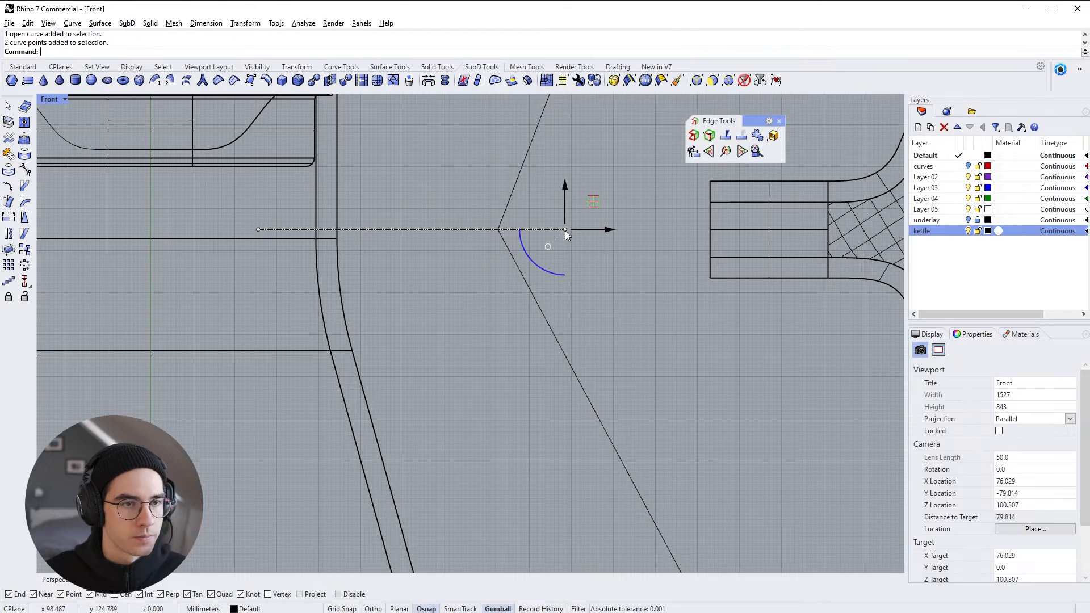
drag(564, 229, 493, 228)
key(Escape)
Step: Make the underlay layer visible behind the three handle centre lines
scroll(574, 294, down, 2)
scroll(492, 228, down, 2)
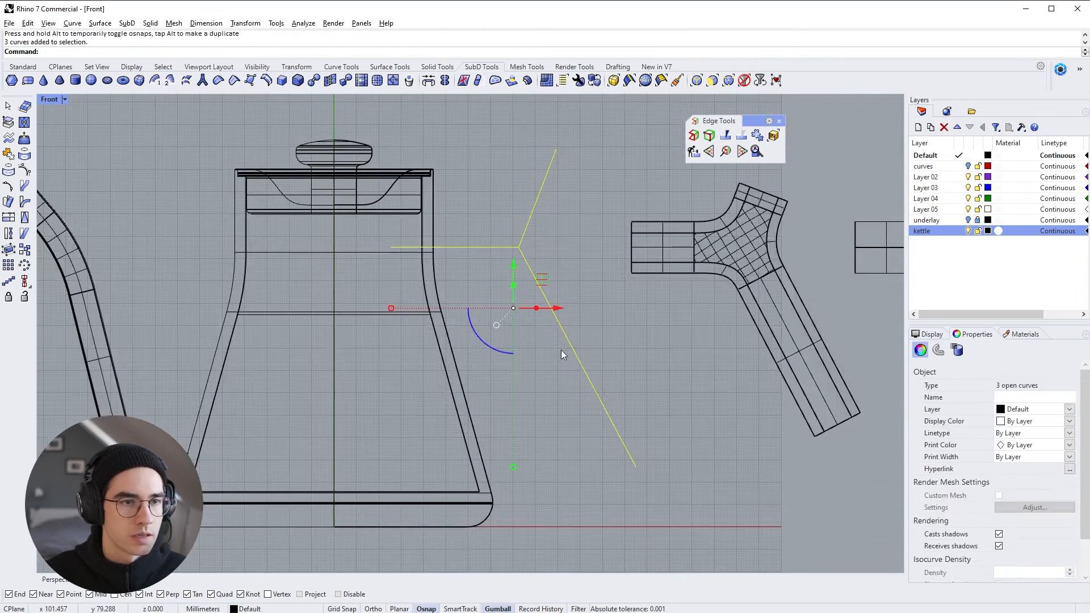
double_click(50, 99)
right_drag(573, 266, 549, 272)
key(ctrl+F2)
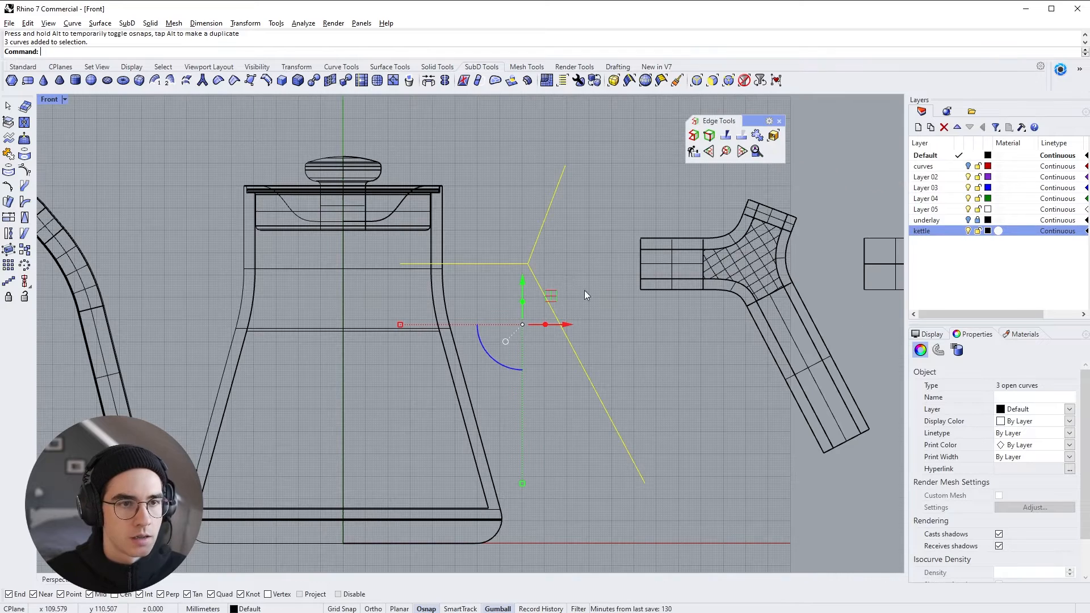
click(968, 220)
Step: Move the short diagonal line's upper end point along the line to the top outline of the handle in the underlay
click(564, 166)
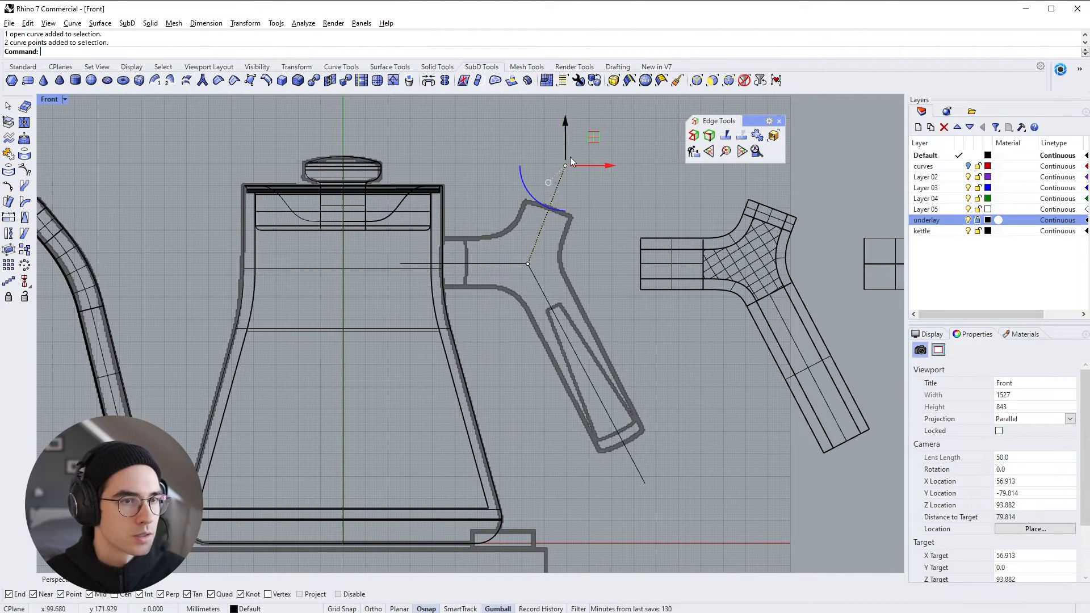
scroll(555, 189, up, 2)
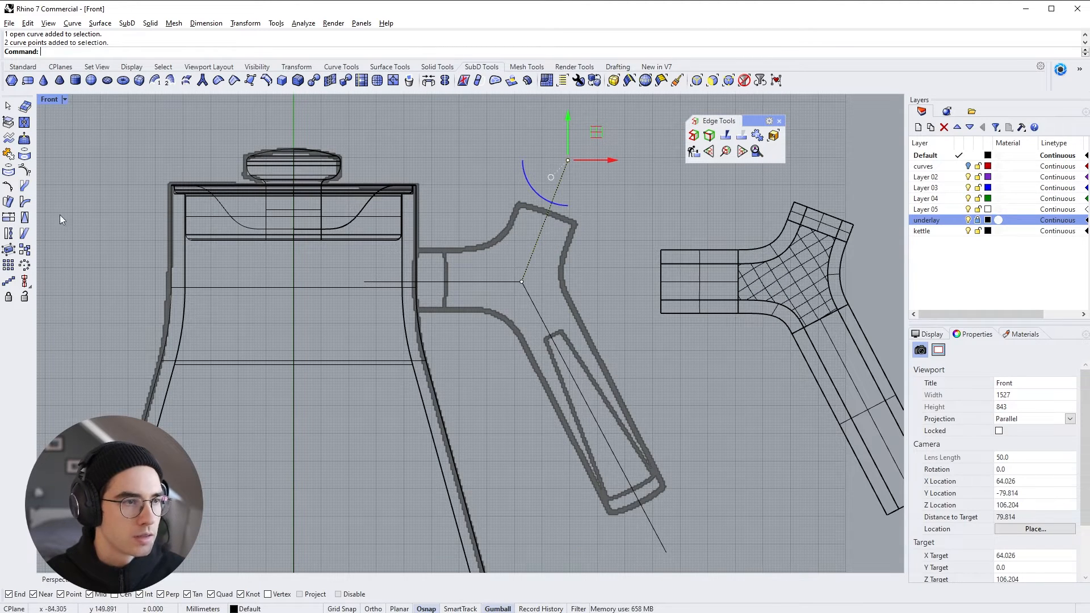
click(23, 66)
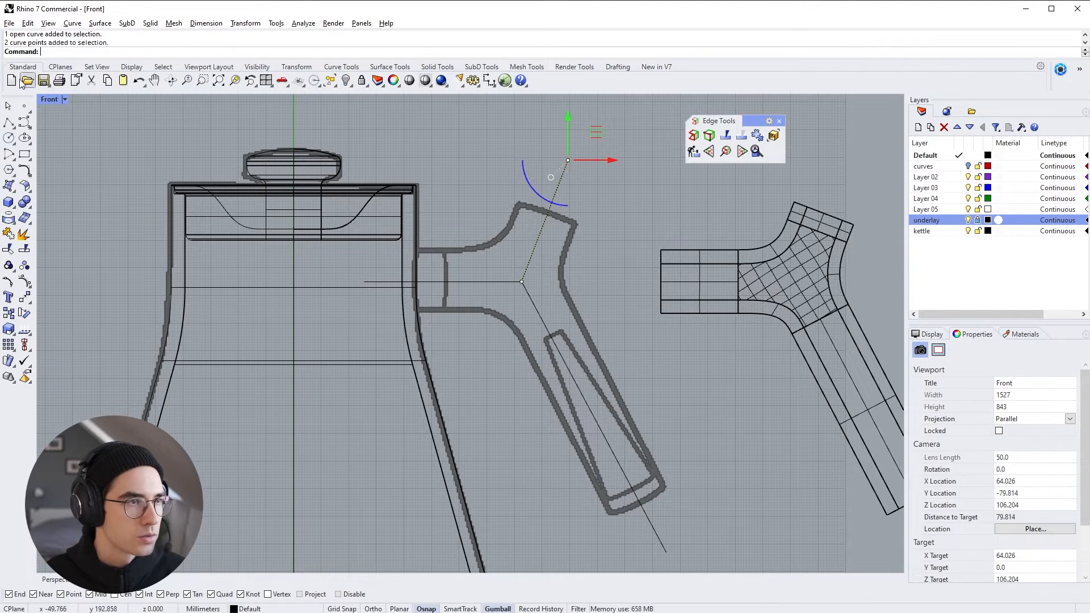
click(22, 298)
click(568, 161)
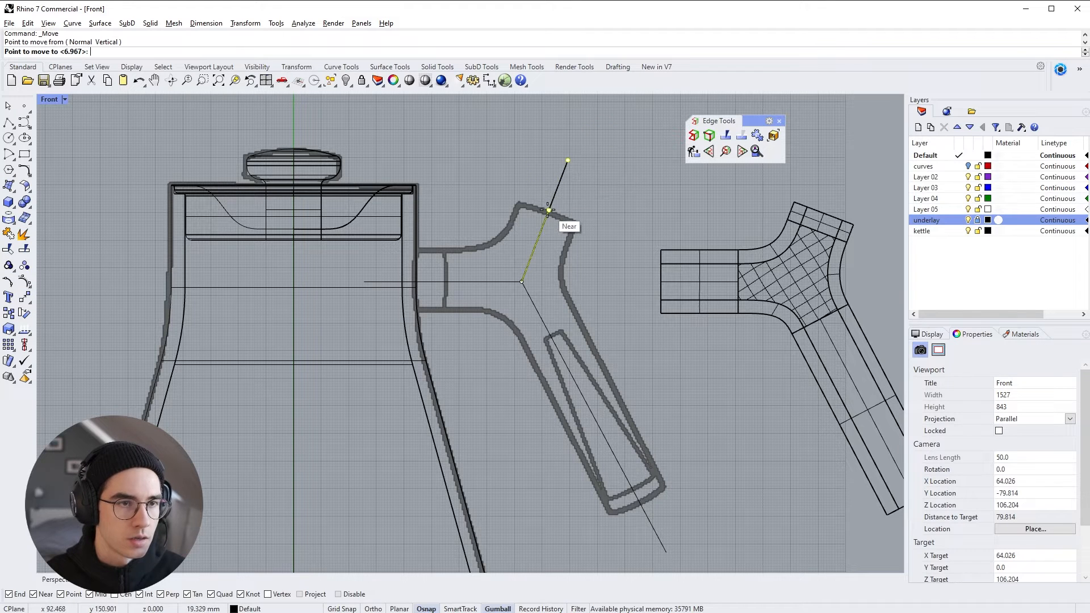
scroll(548, 210, up, 5)
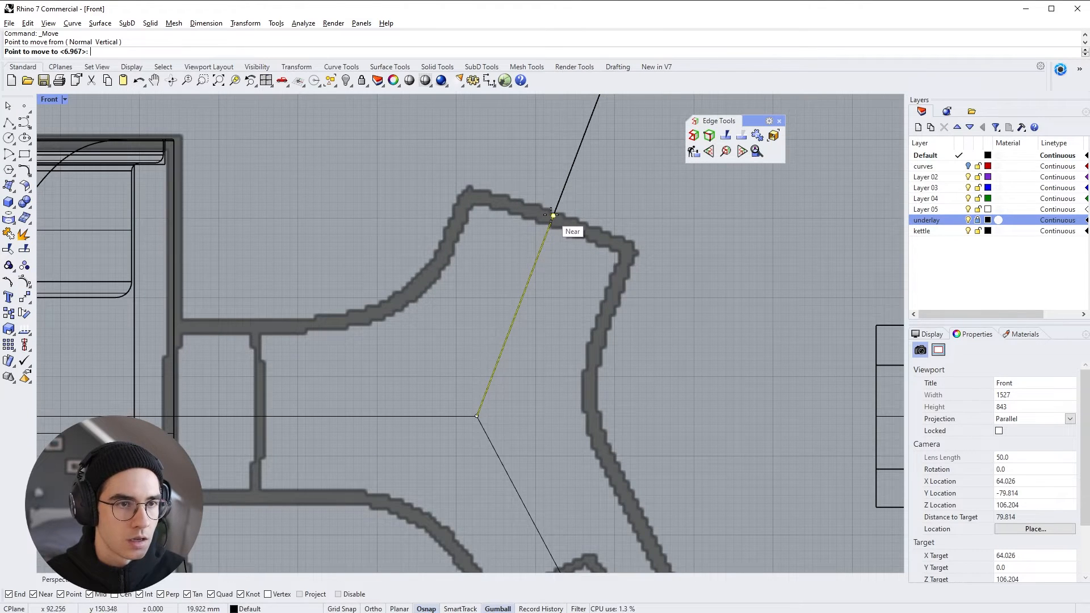
click(552, 215)
Step: Move the long diagonal line's lower end point along the line to the grip's bottom outline in the underlay
scroll(516, 188, down, 8)
right_drag(665, 471, 655, 328)
click(634, 425)
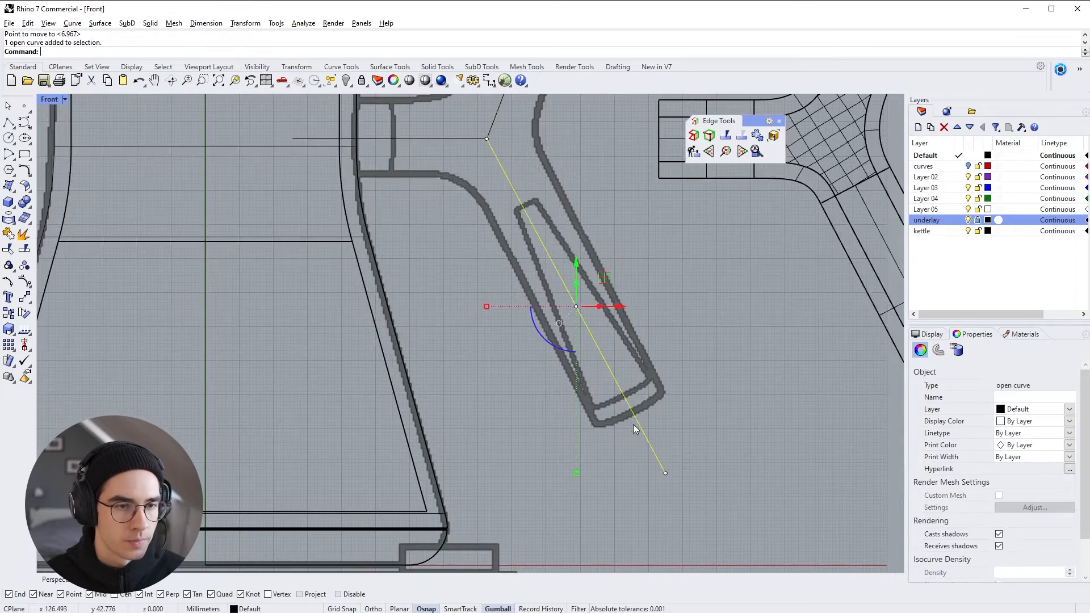
click(665, 472)
scroll(643, 467, up, 6)
right_click(643, 467)
click(684, 479)
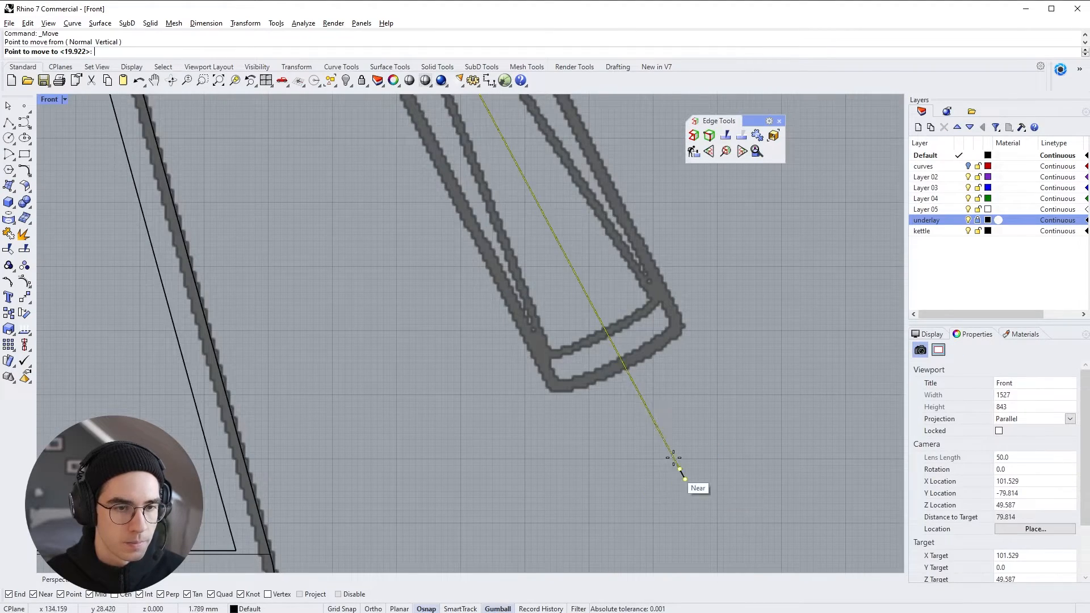
click(623, 366)
click(623, 364)
key(Escape)
Step: Shorten the horizontal line by moving its inner end point closer to the kettle's side wall
scroll(670, 448, down, 12)
scroll(538, 266, up, 4)
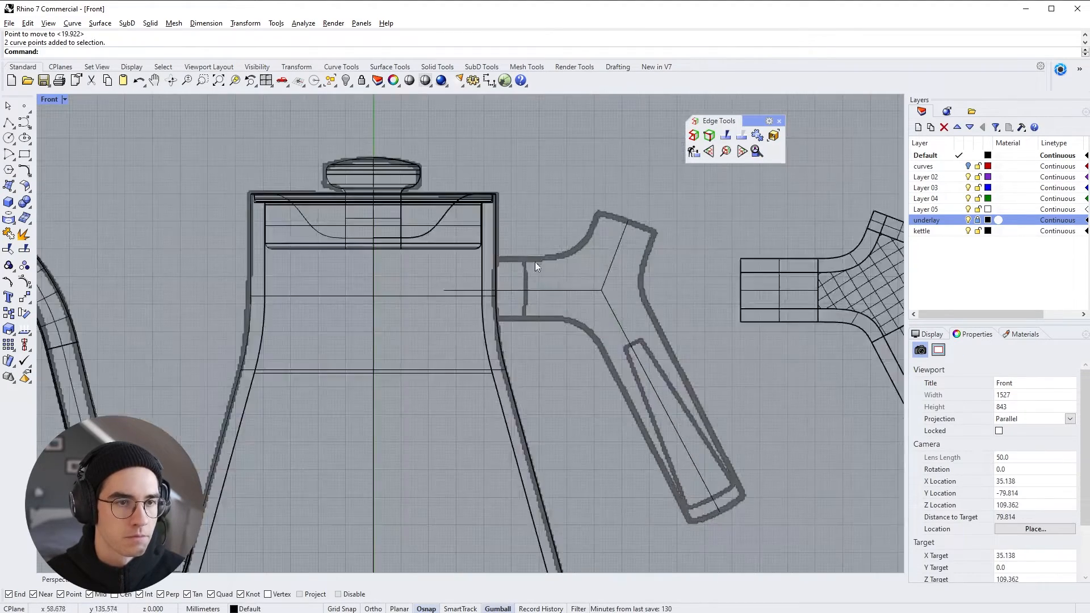
click(465, 290)
click(444, 290)
drag(457, 290, 486, 295)
click(534, 243)
right_drag(546, 316, 449, 281)
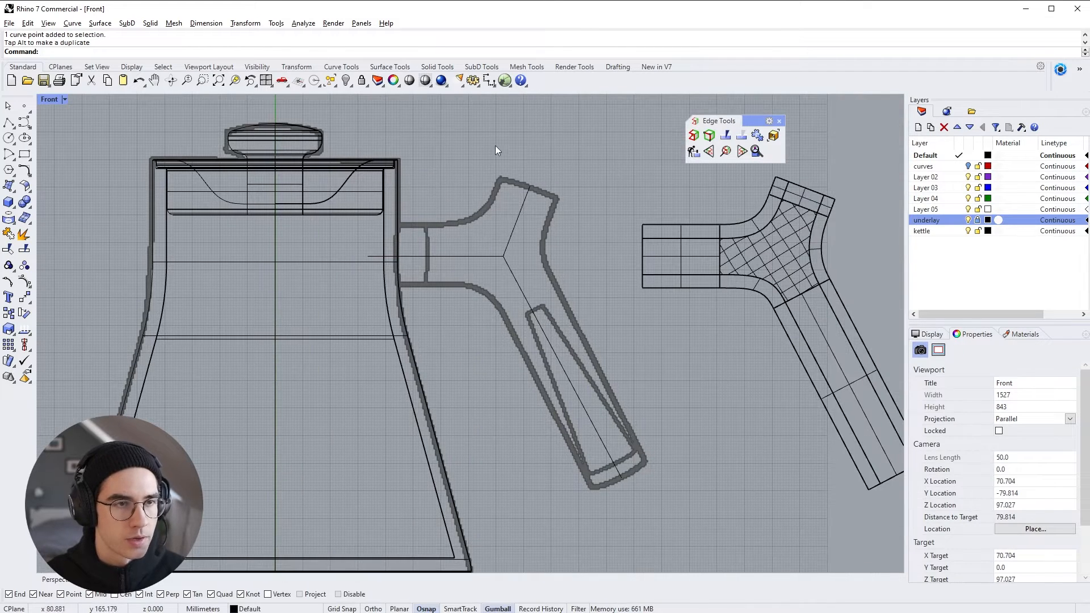
Step: Create a SubD MultiPipe along the three centre lines with a radius of 11.5 and 1 strut division
click(479, 67)
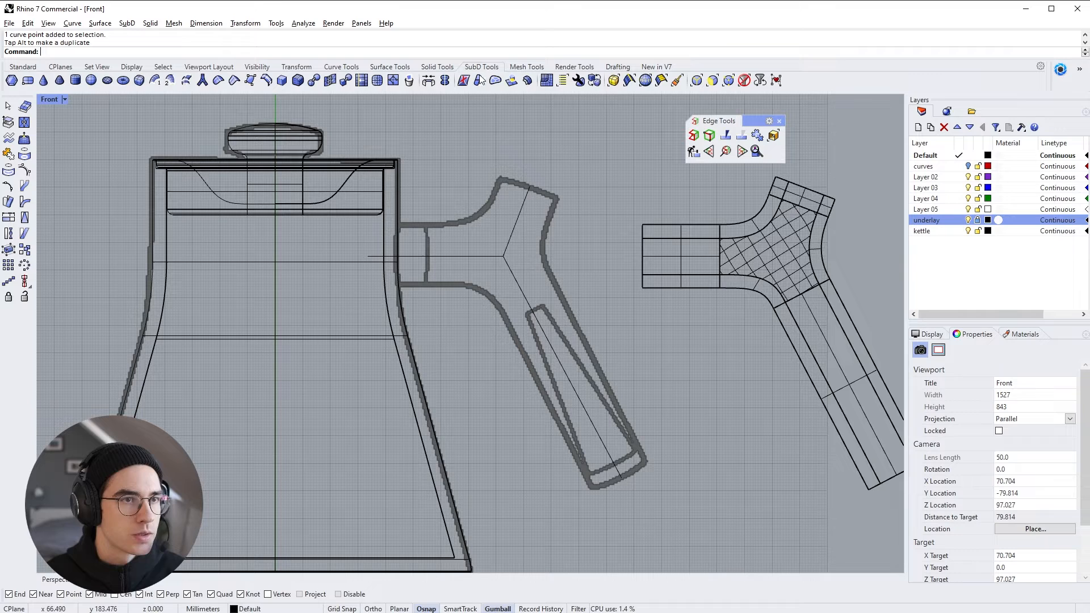
click(202, 80)
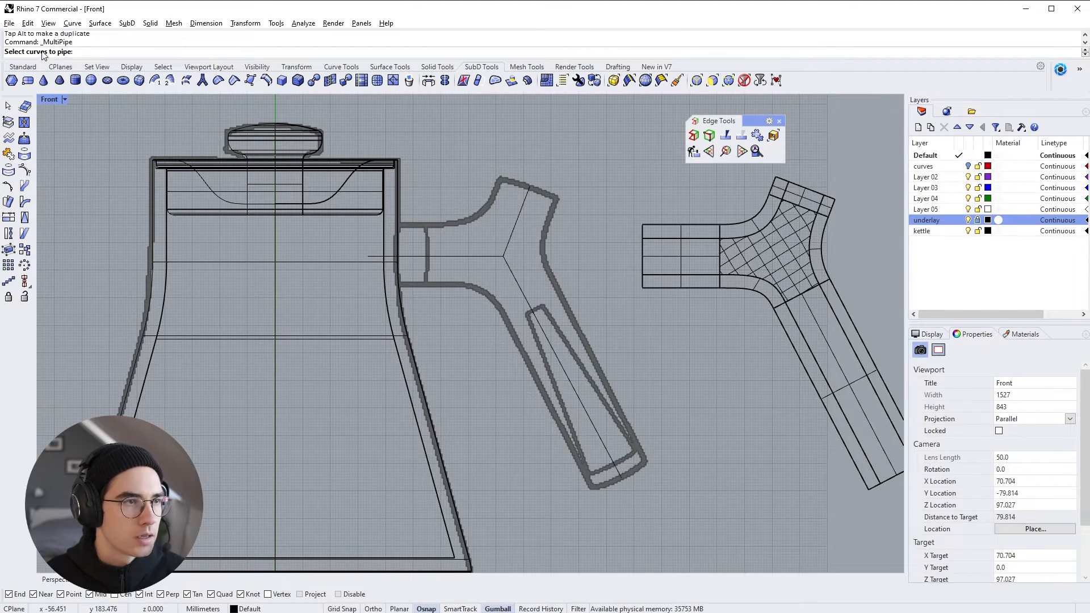
drag(458, 267, 458, 269)
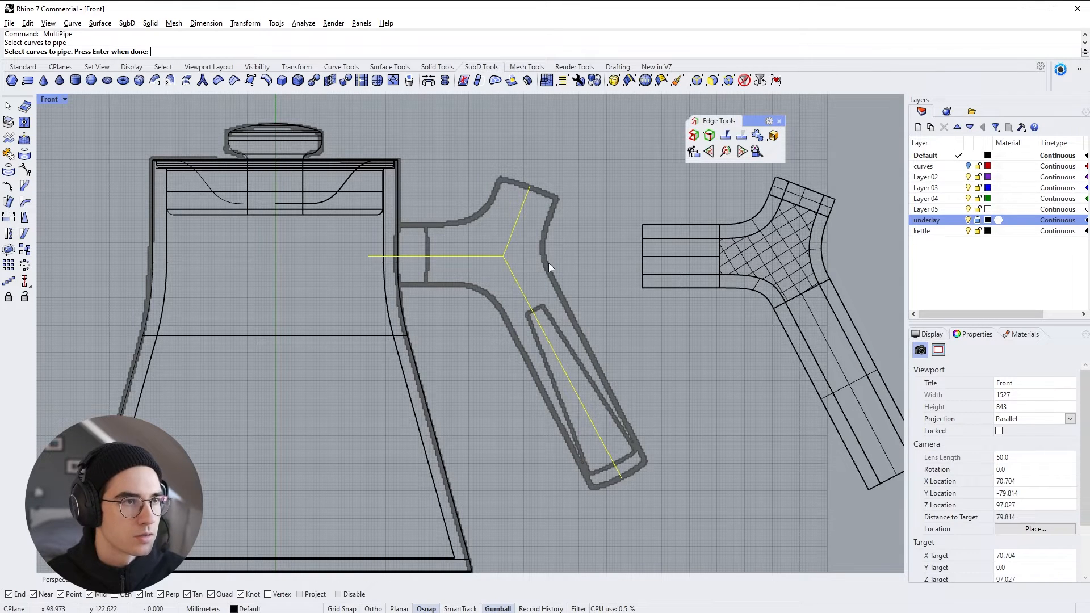
key(Return)
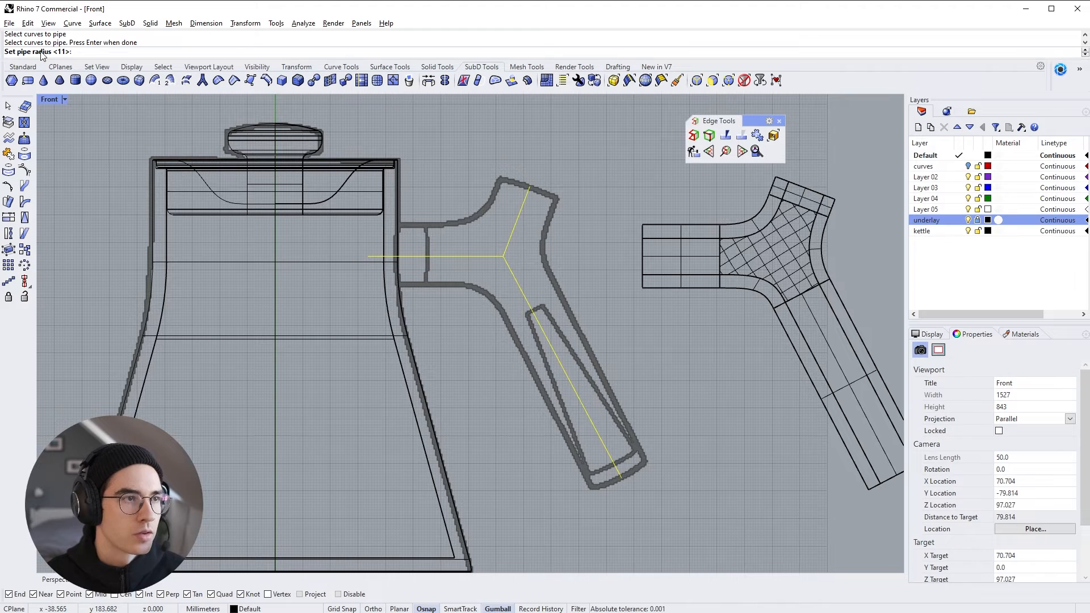
text(11.)
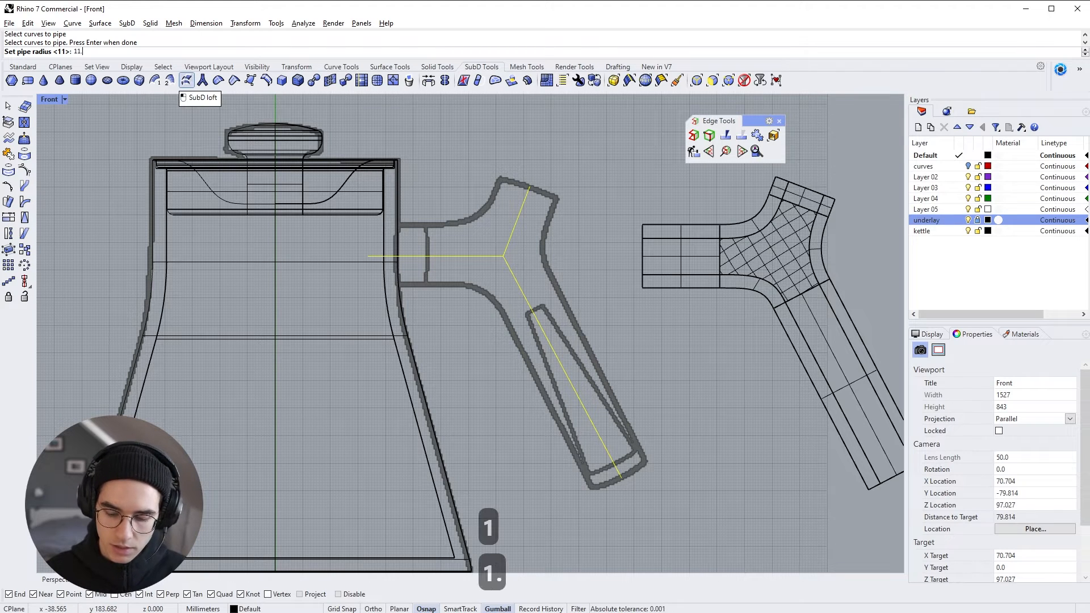
text(5)
key(Return)
key(Return)
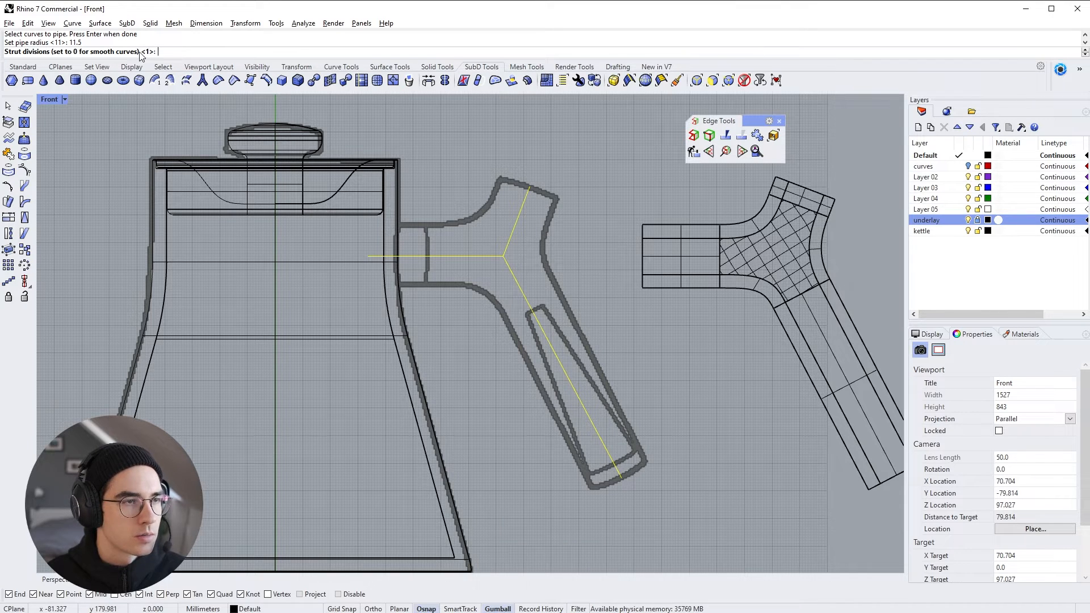
key(Return)
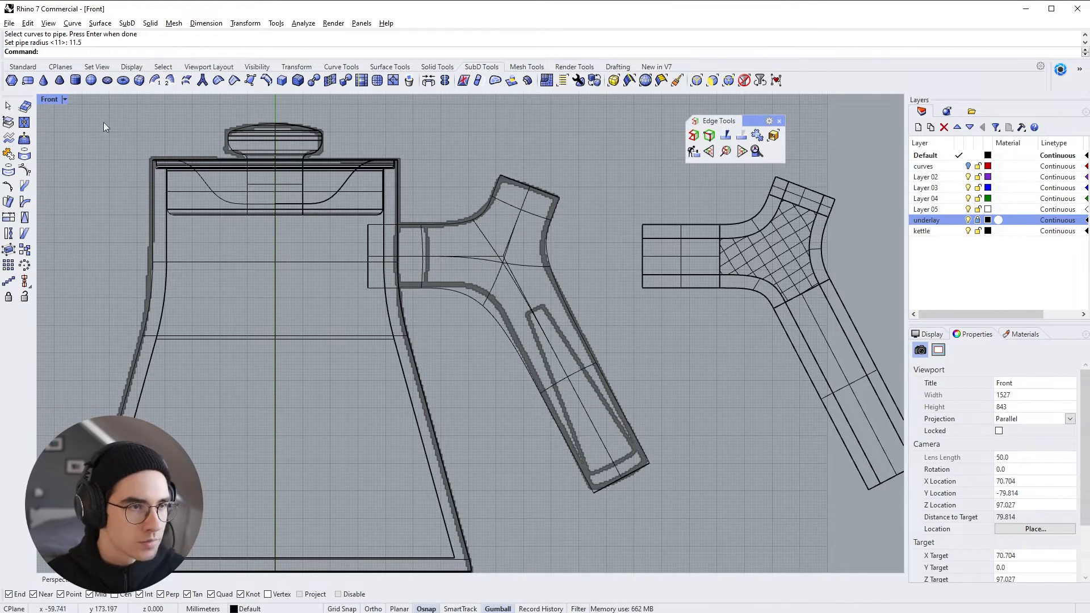
Step: Examine the handle pipe on the kettle in the perspective view, and return to the maximized front view
double_click(56, 100)
double_click(492, 100)
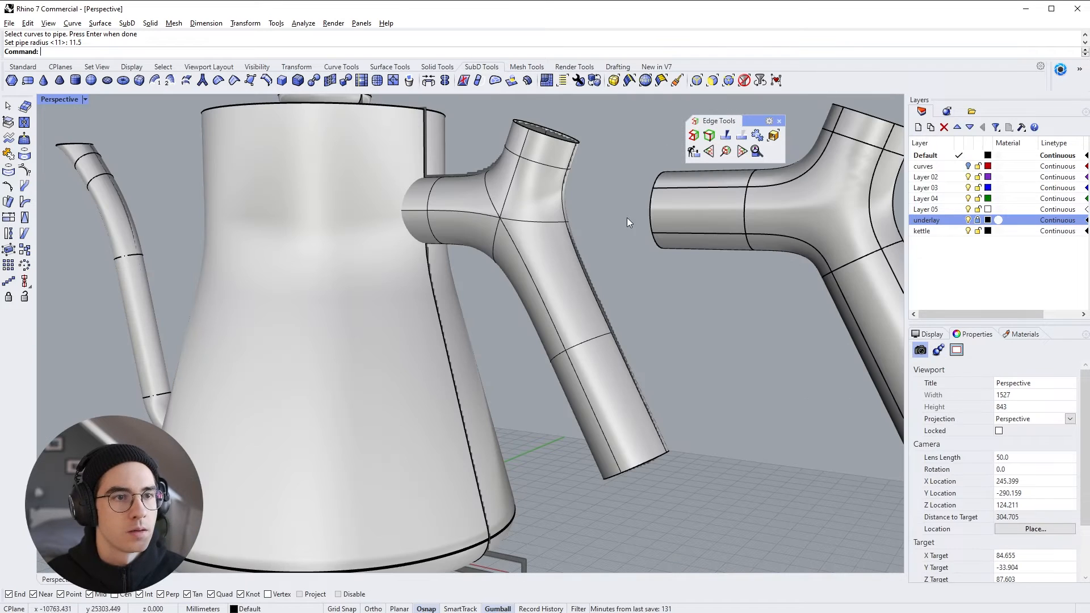
right_drag(530, 206, 482, 217)
click(483, 218)
scroll(496, 250, up, 3)
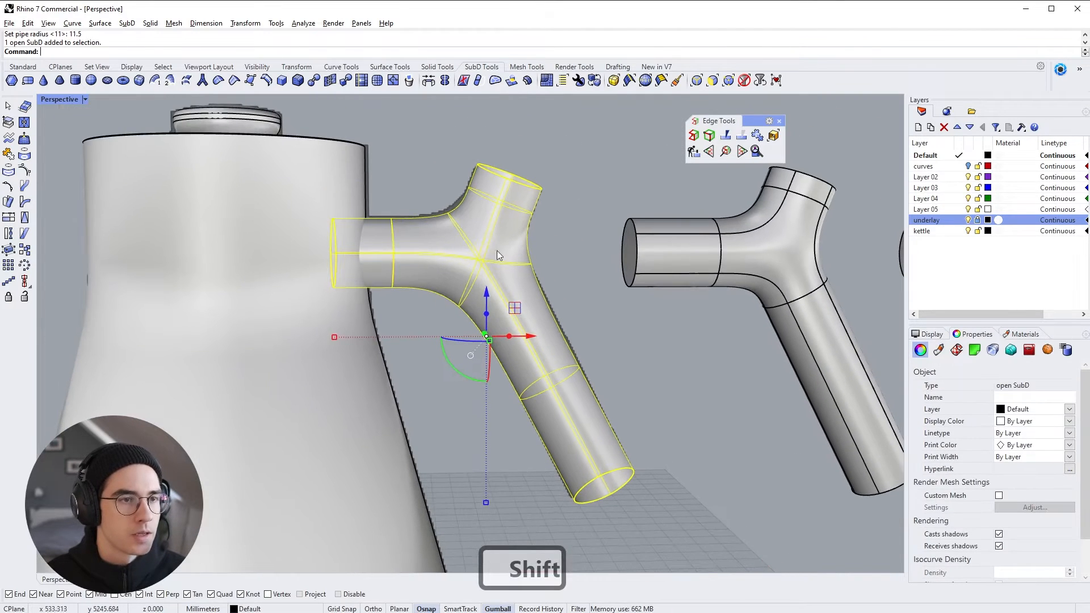
double_click(60, 98)
key(Escape)
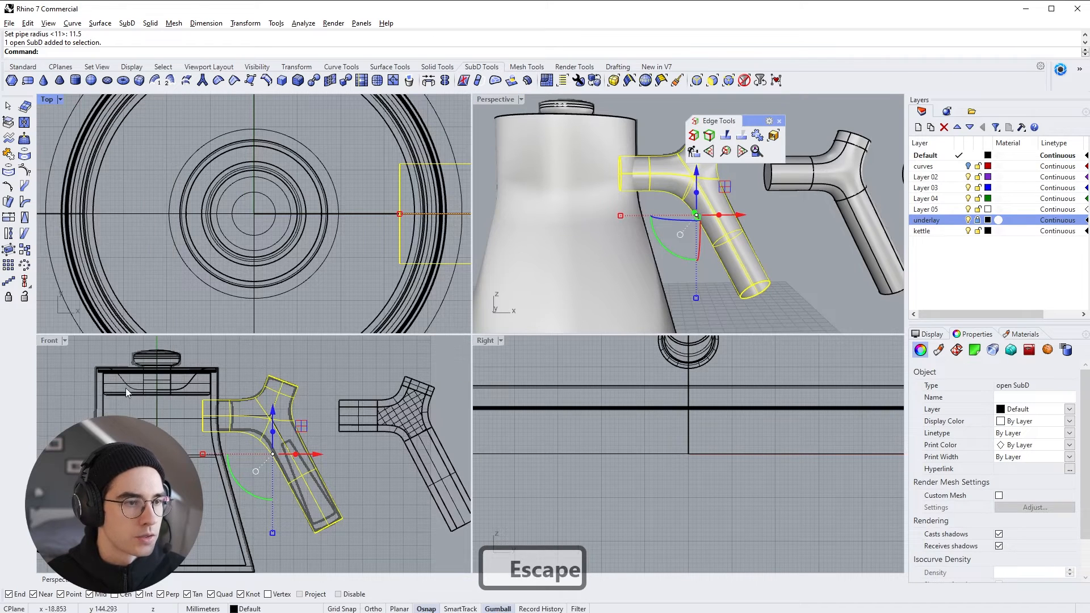
double_click(50, 341)
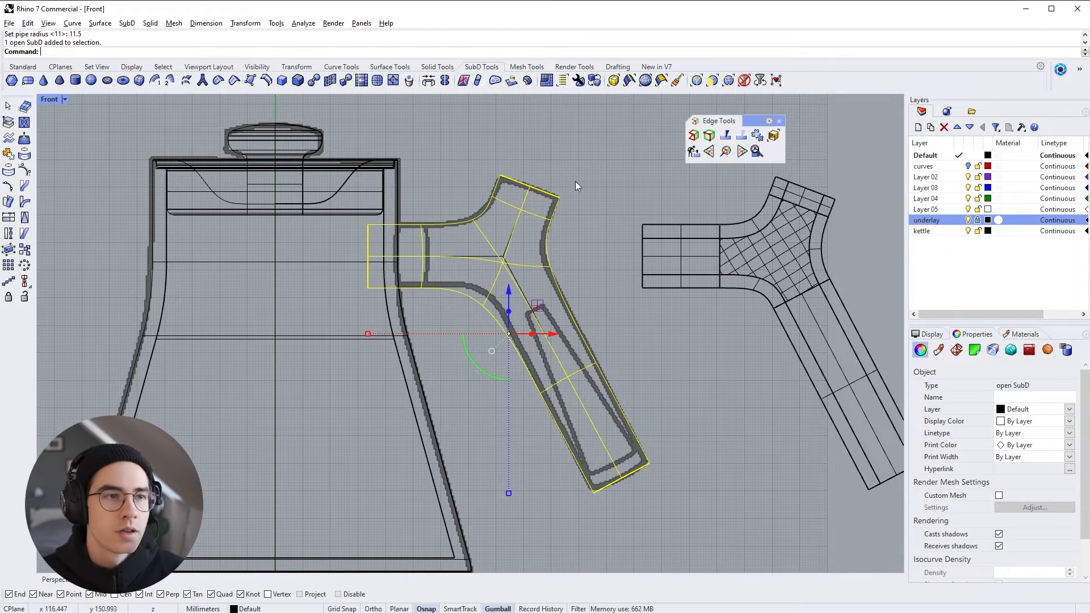
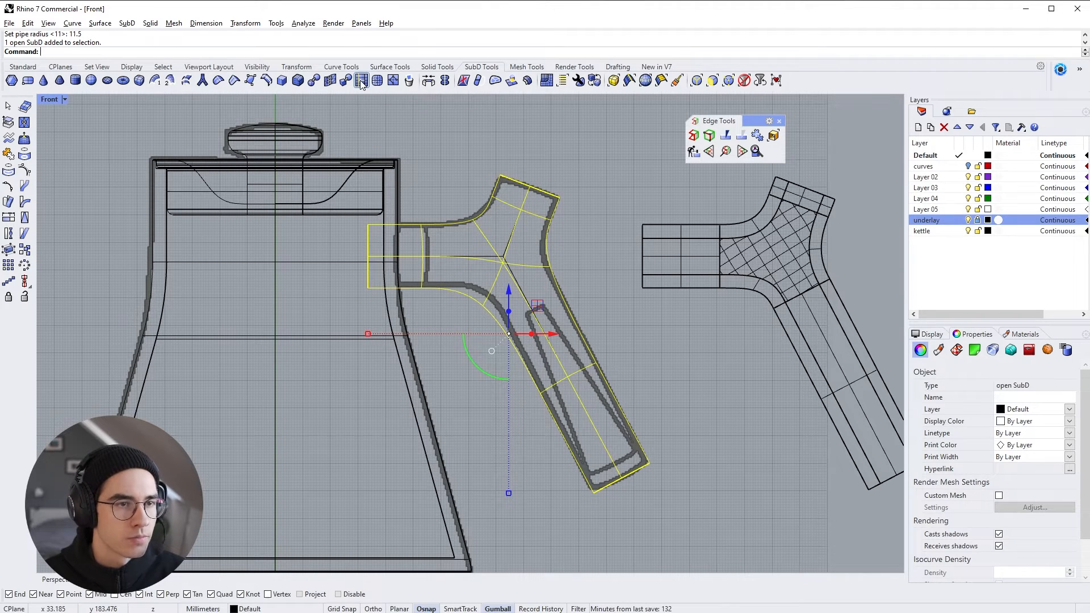
Step: Insert a full edge loop around the handle's horizontal arm, between the existing loop and the branching junction
click(266, 81)
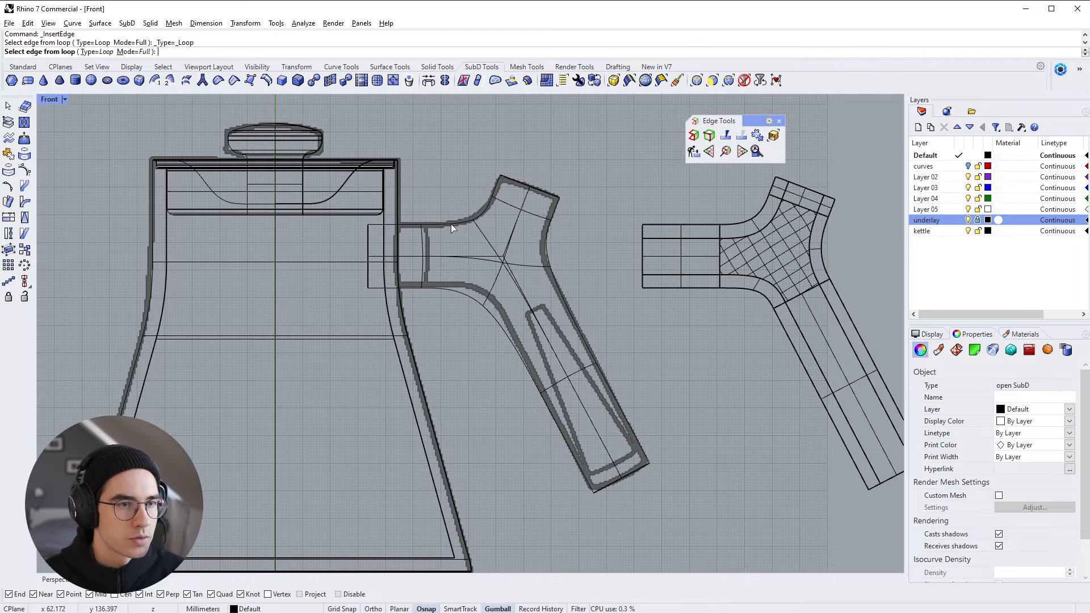
click(422, 234)
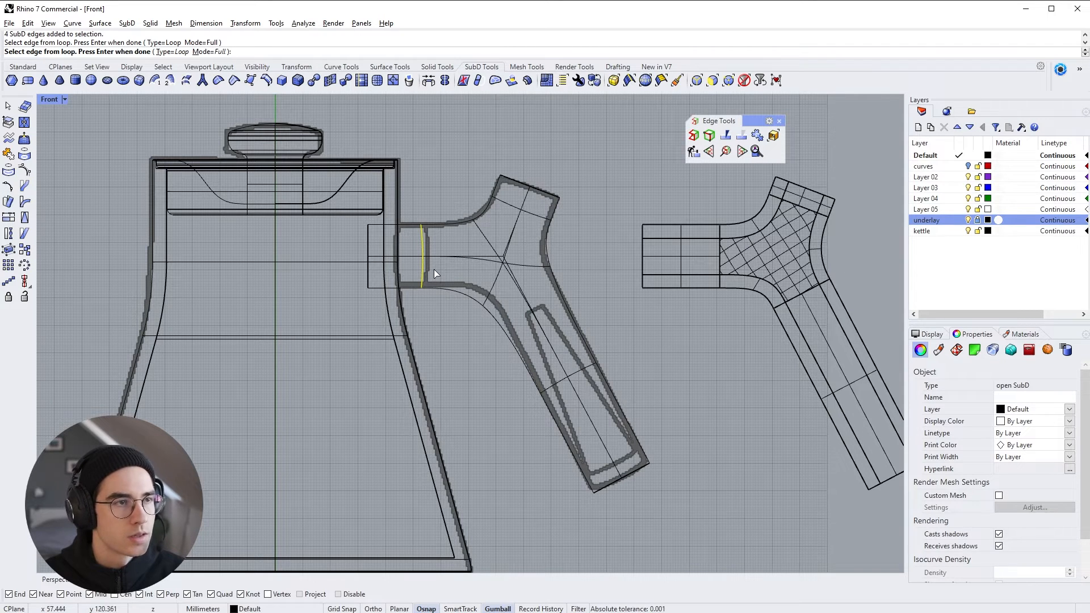
key(Return)
scroll(443, 245, up, 5)
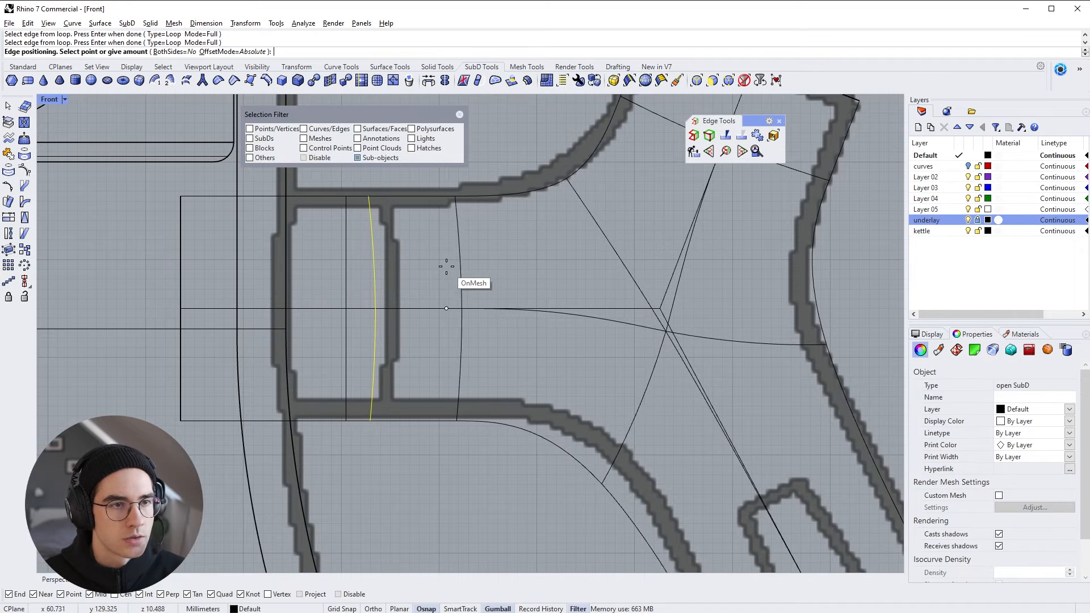
click(446, 267)
scroll(491, 244, down, 4)
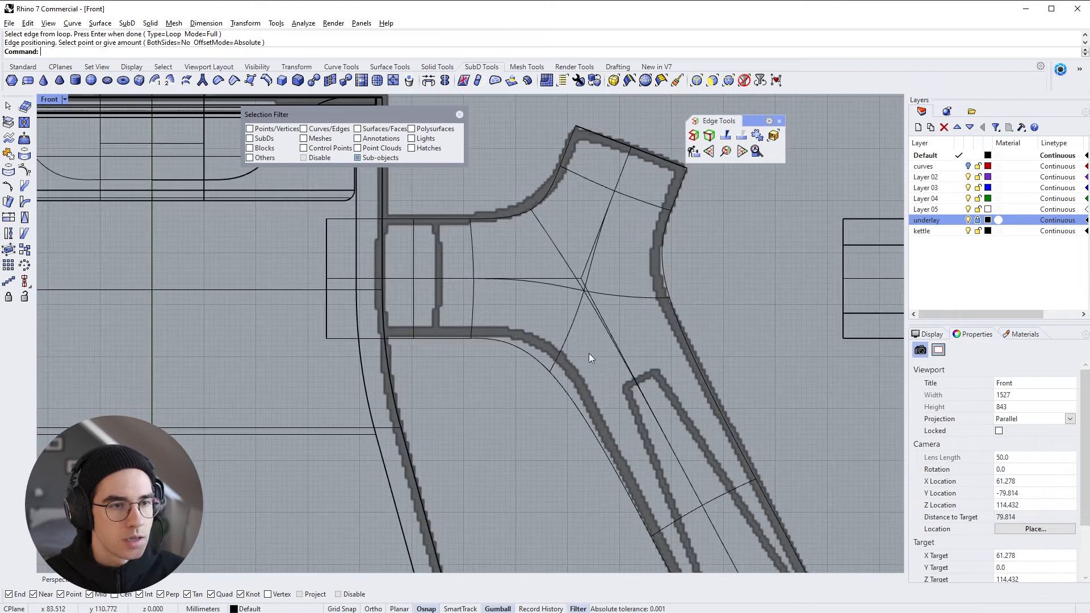
Step: Insert a full edge loop around the long diagonal grip near the junction, level with the upper end of the underlay's slot
right_click(604, 371)
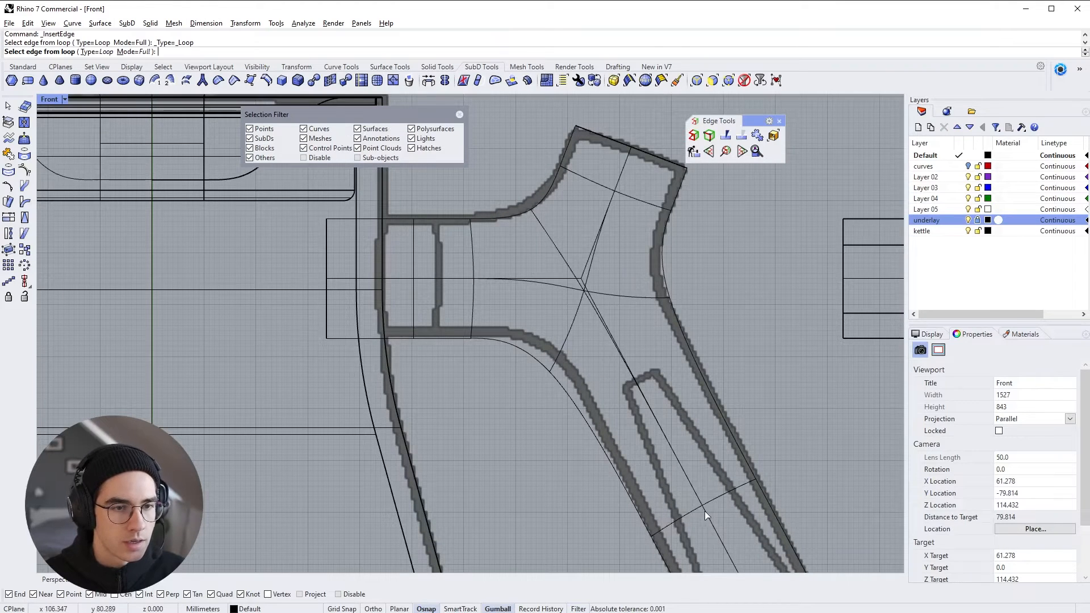
click(689, 514)
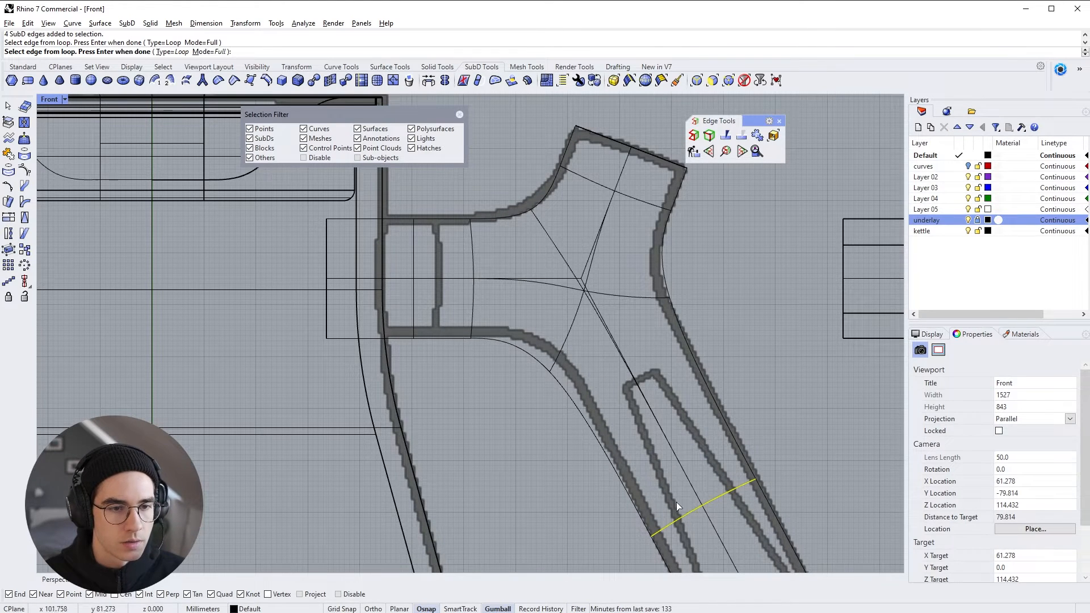
right_click(676, 501)
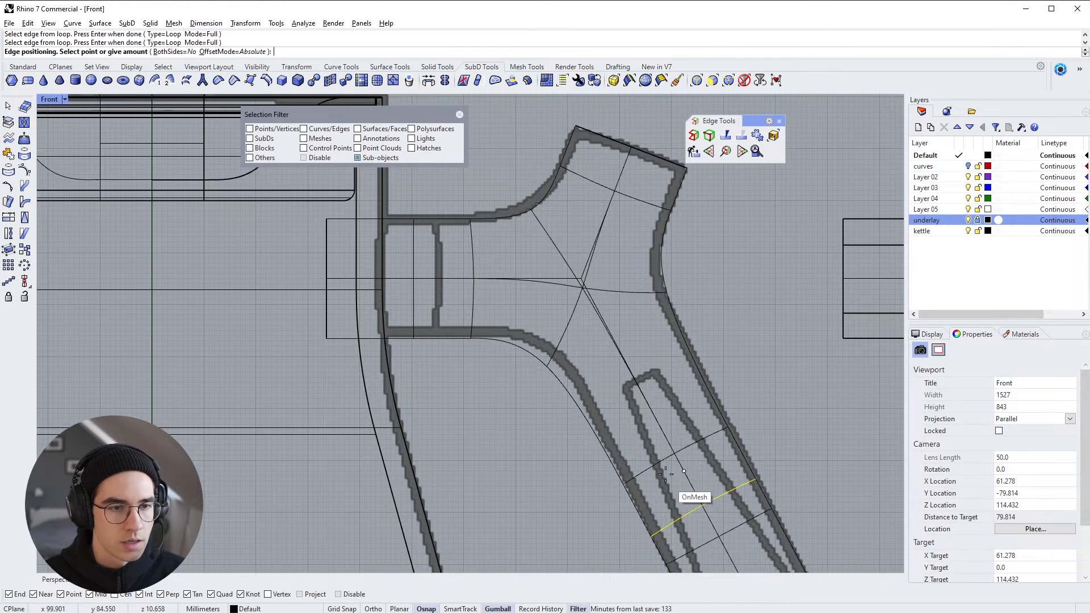
click(603, 380)
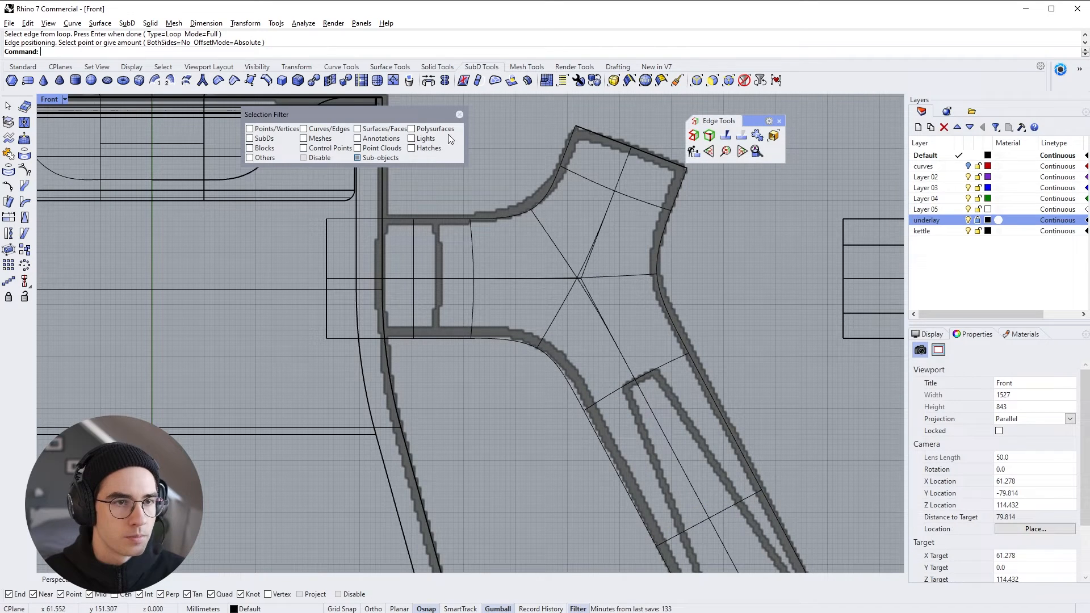
Step: Slide the edge loop on the short upper stub slightly towards the stub's open end with the Slide command
click(330, 81)
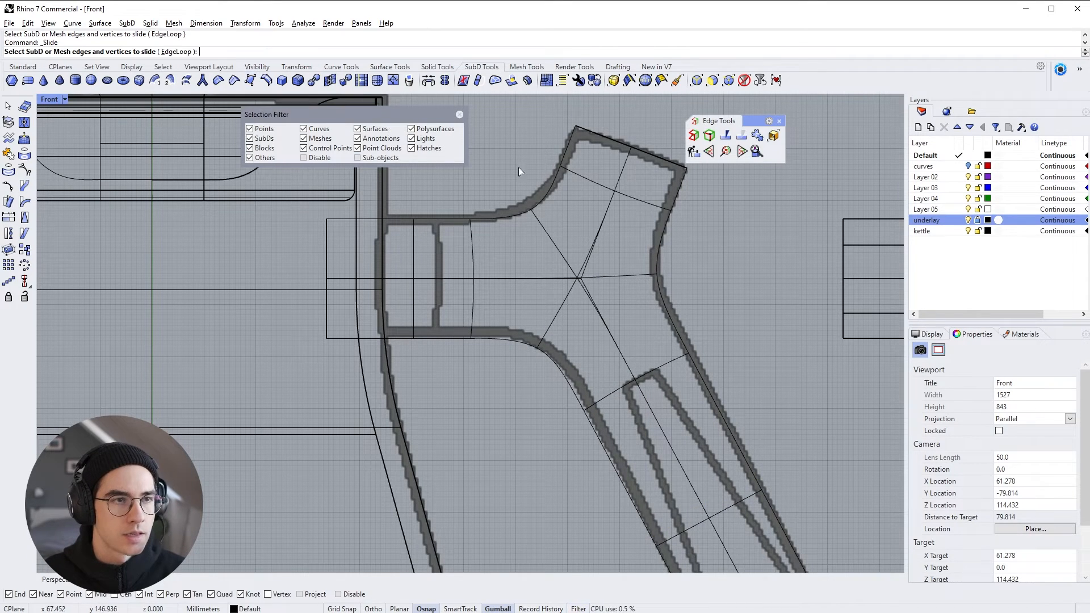
click(576, 175)
right_click(590, 200)
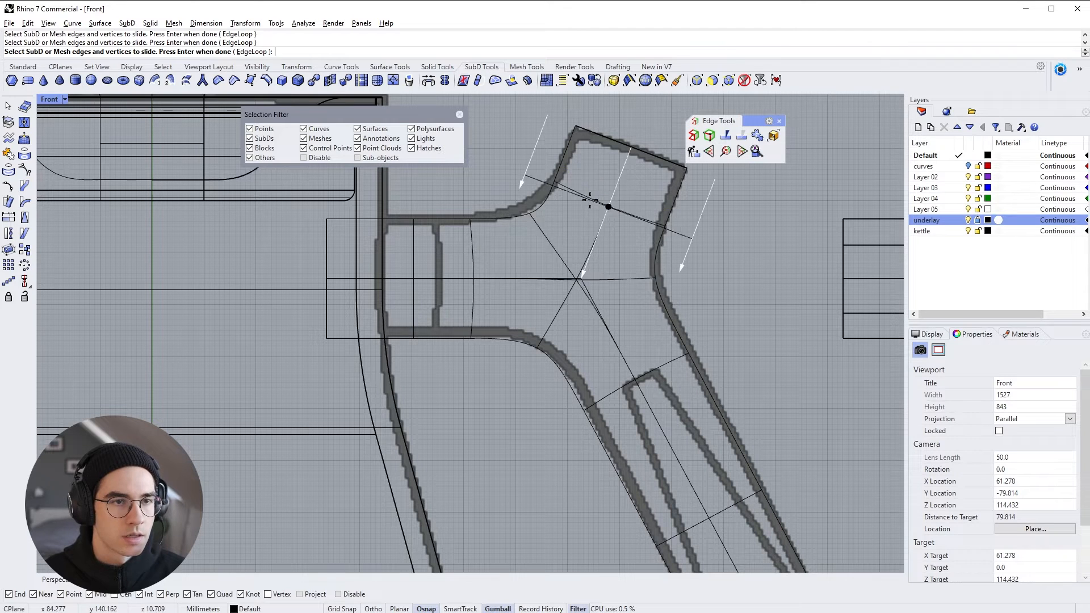
click(602, 164)
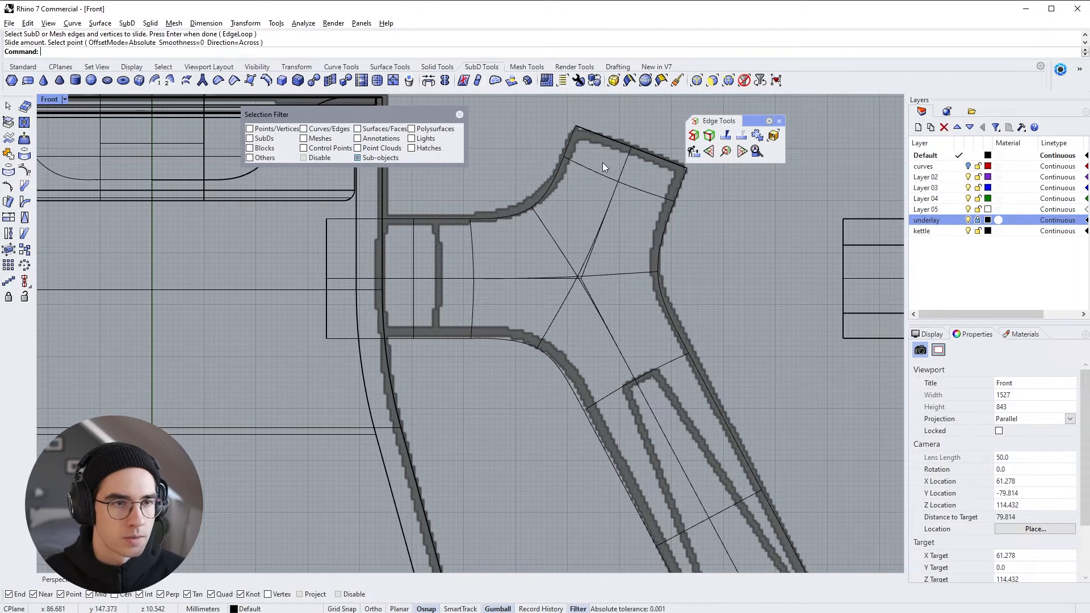
right_click(513, 212)
click(460, 115)
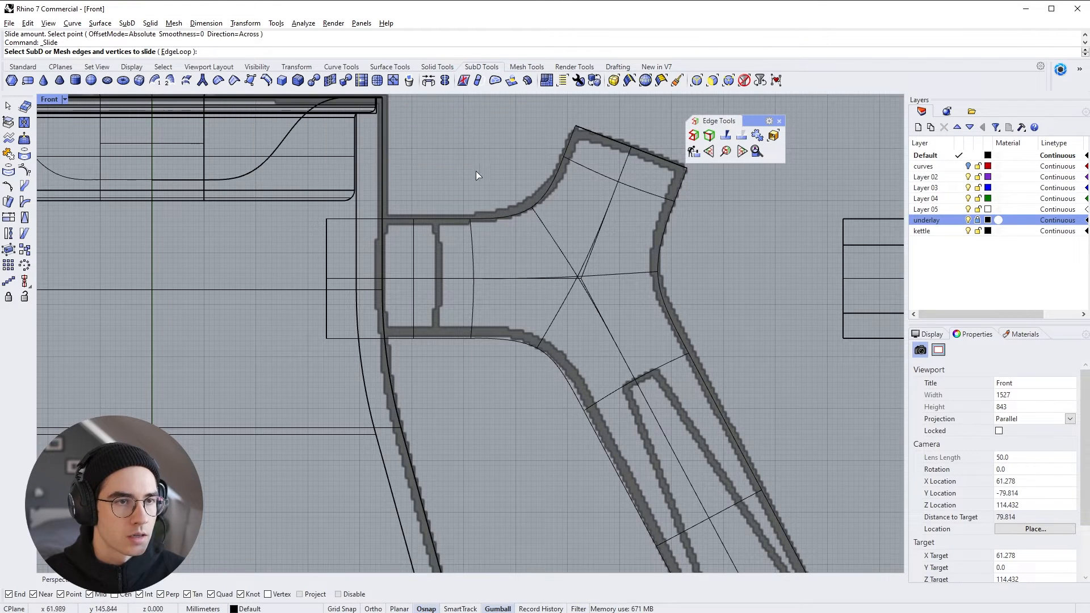
Step: Hide the underlay layer in the perspective view and bring the kettle with all three handle versions into view
scroll(461, 172, down, 2)
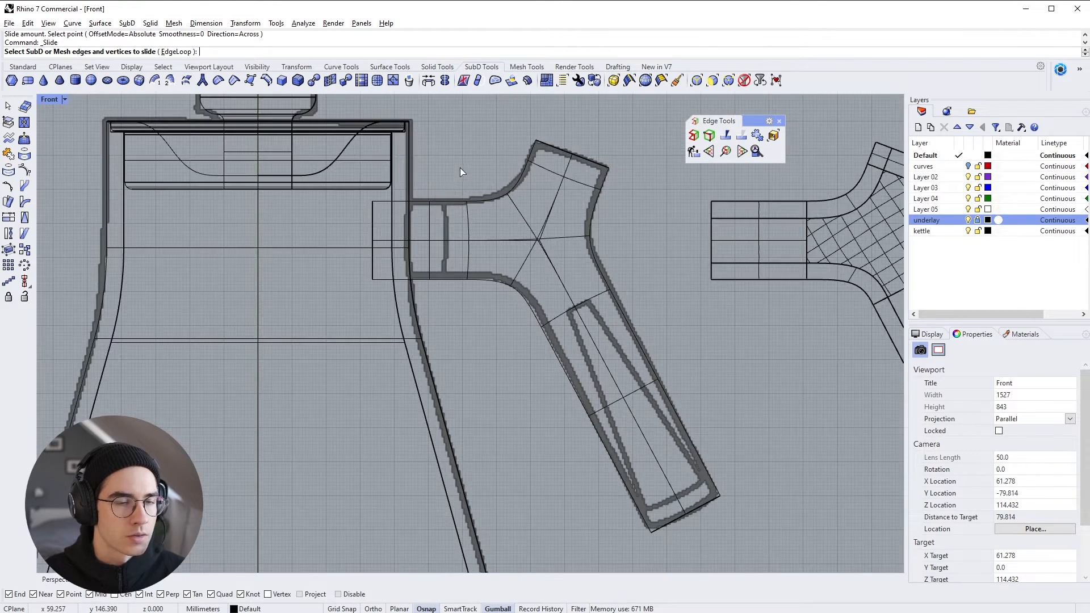
double_click(50, 99)
double_click(492, 98)
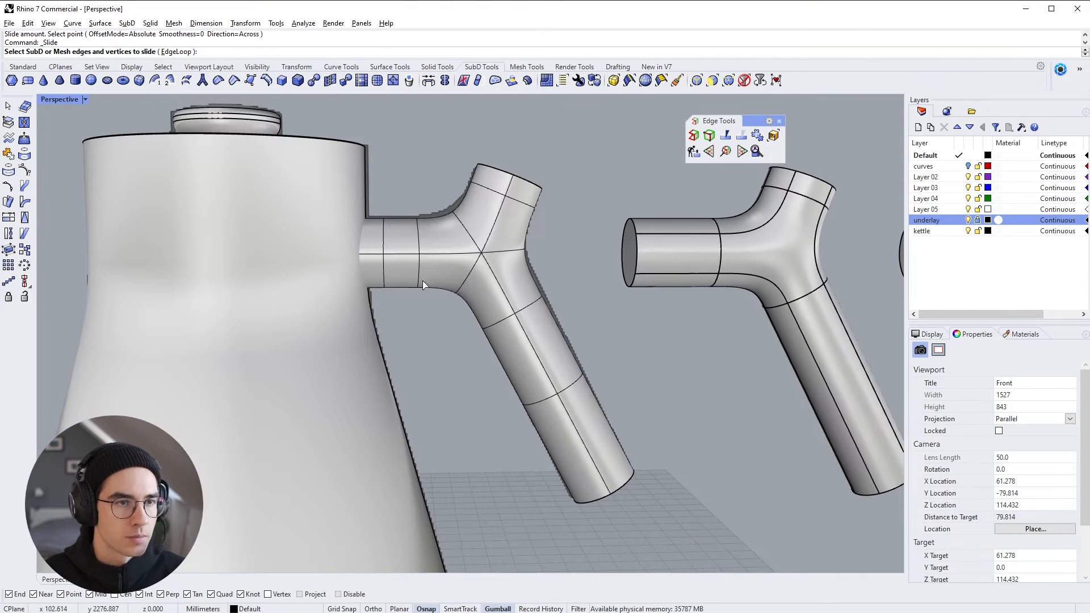
mouse_move(426, 284)
right_down()
mouse_move(356, 312)
mouse_move(335, 302)
mouse_move(420, 275)
mouse_move(424, 287)
right_up()
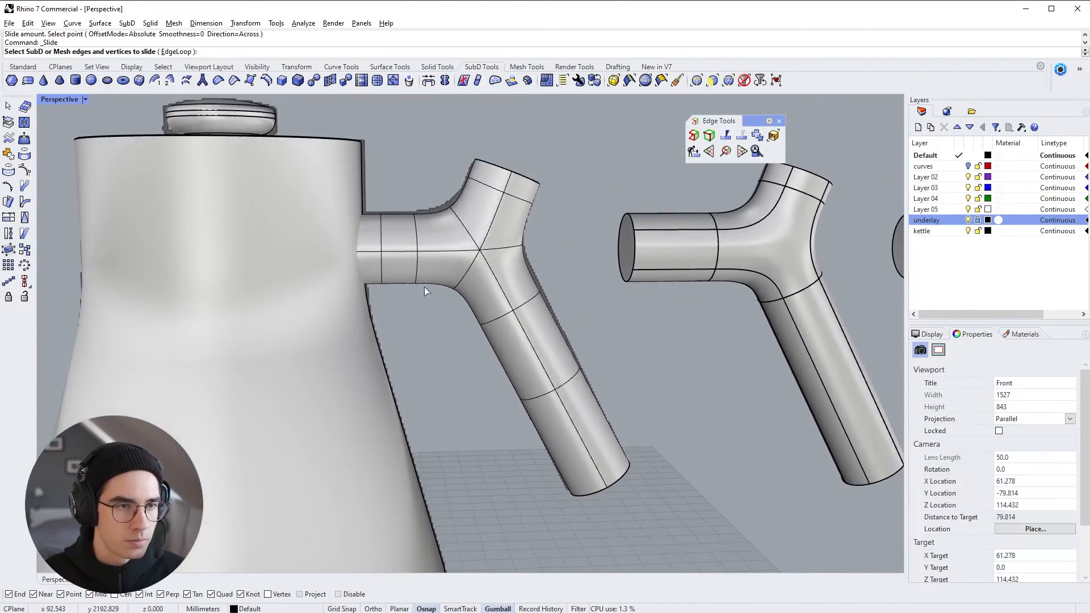
ctrl+right_drag(454, 248, 499, 307)
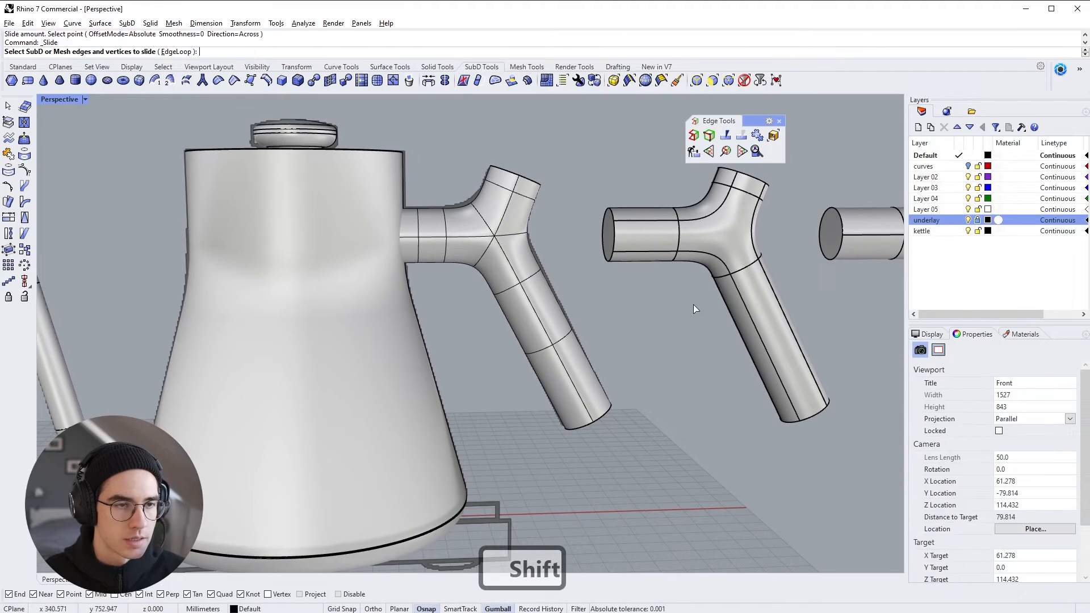
click(967, 220)
shift+right_drag(545, 267, 558, 365)
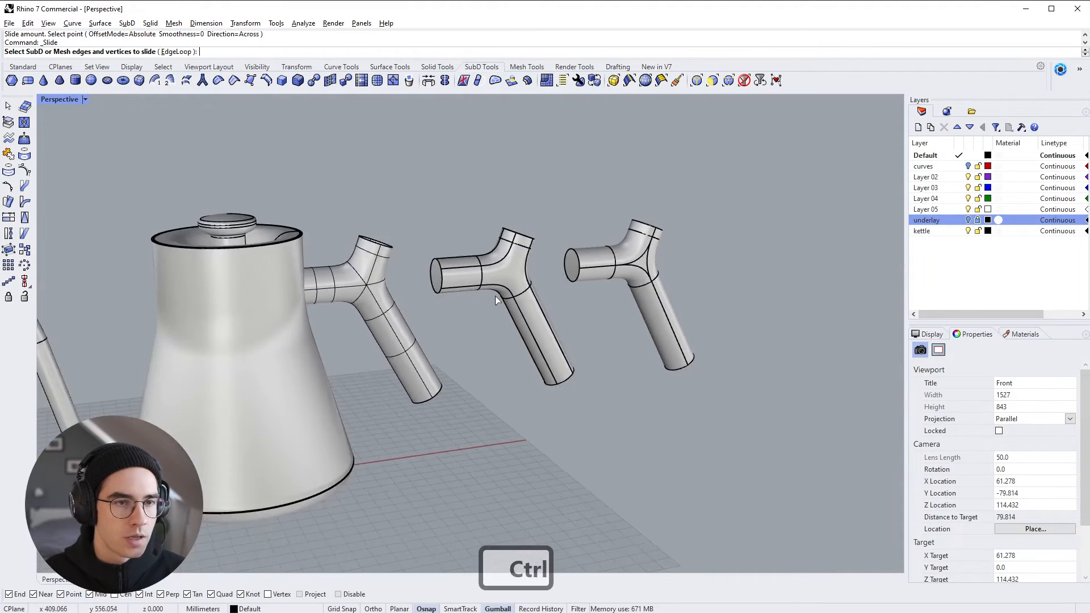
right_click(483, 282)
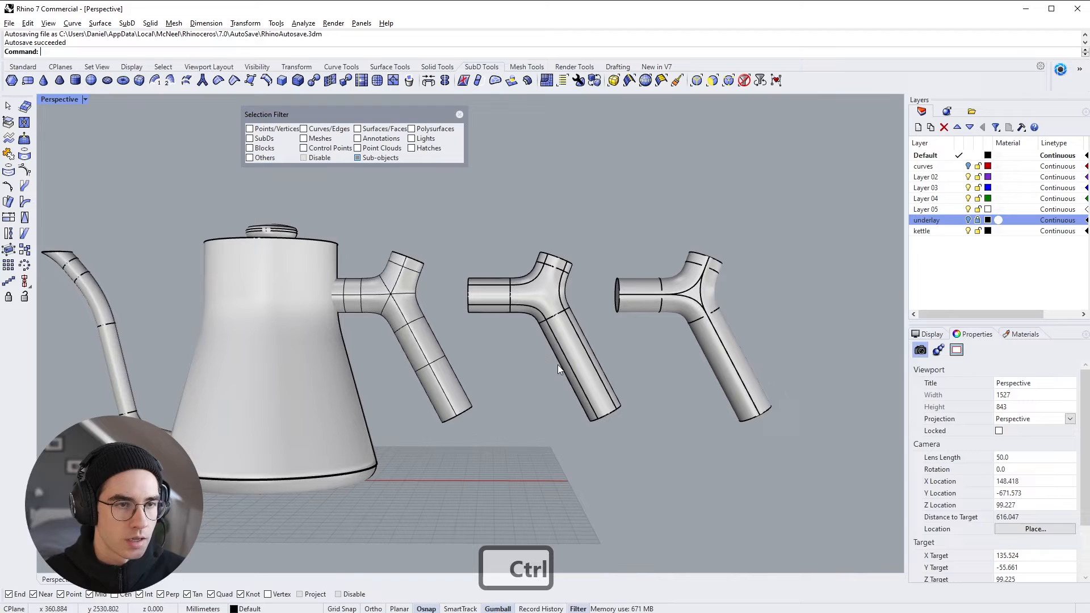
click(459, 115)
Step: Apply the environment map surface analysis to all three handle versions
drag(539, 343, 433, 285)
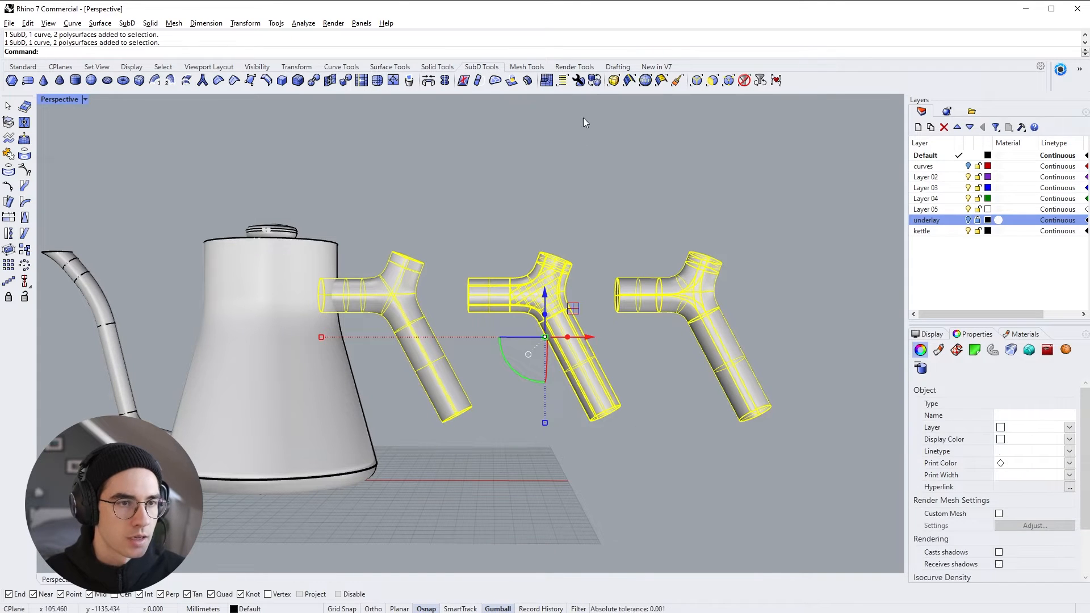
right_drag(391, 268, 392, 283)
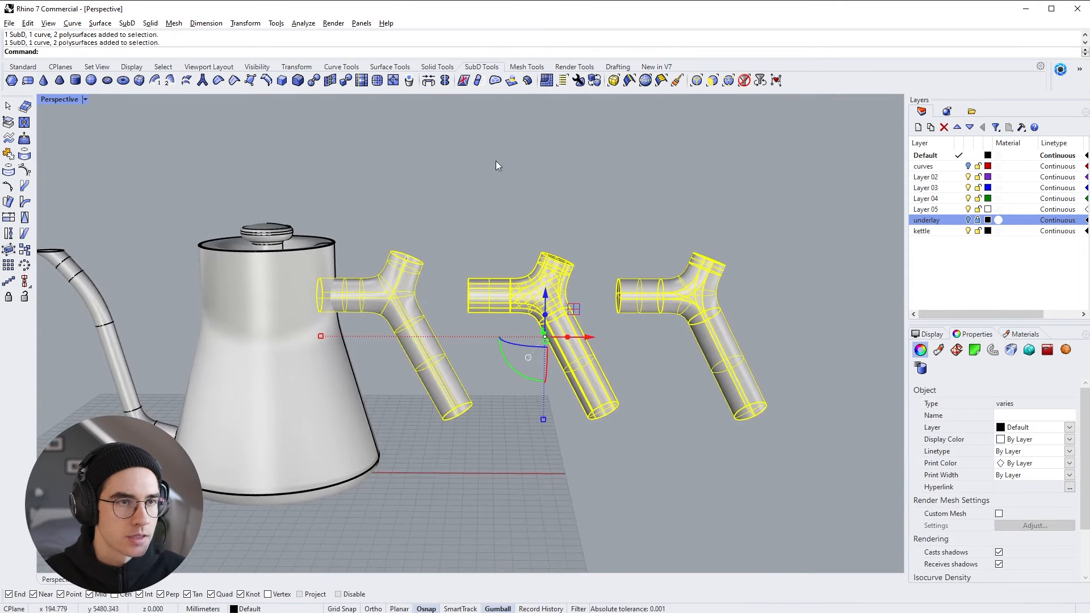
click(389, 67)
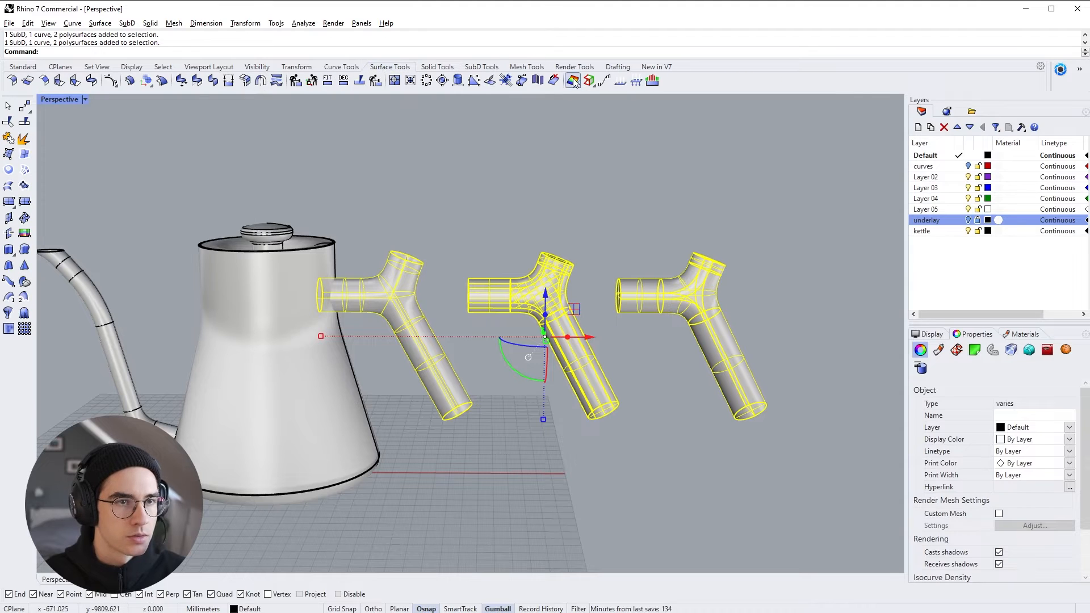
click(573, 80)
click(573, 81)
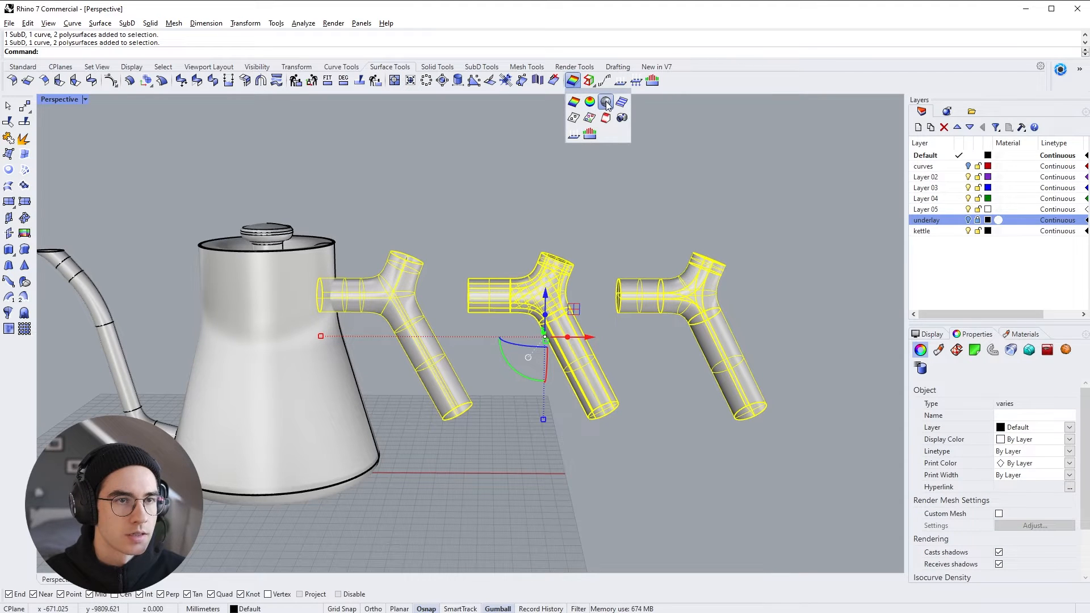
click(606, 102)
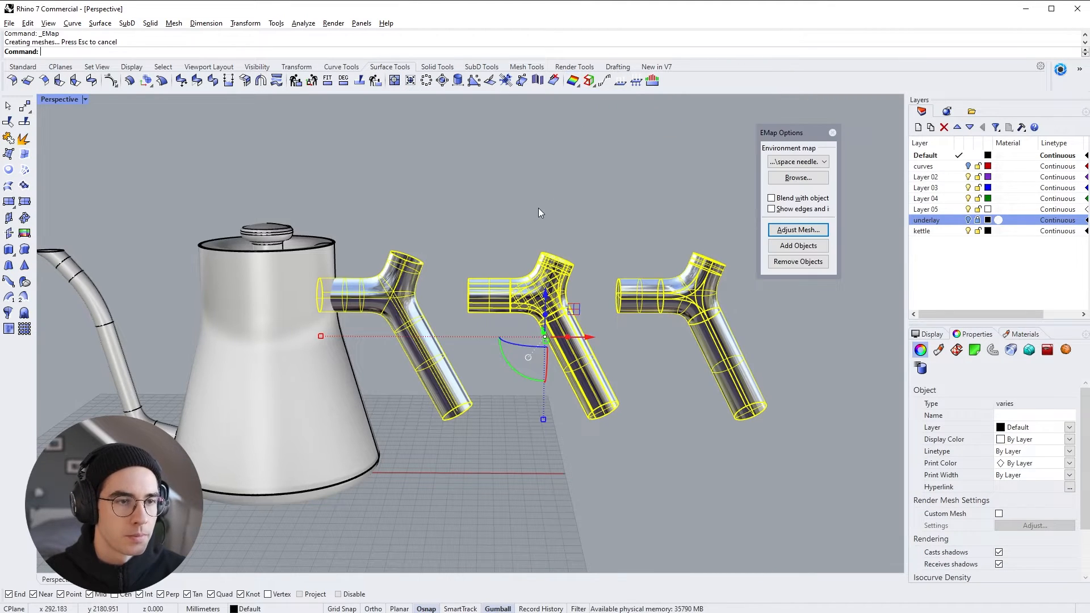
Step: Compare the environment map reflections across the three handle versions from several angles
right_drag(530, 222, 540, 241)
ctrl+right_drag(513, 283, 508, 221)
right_drag(506, 264, 602, 349)
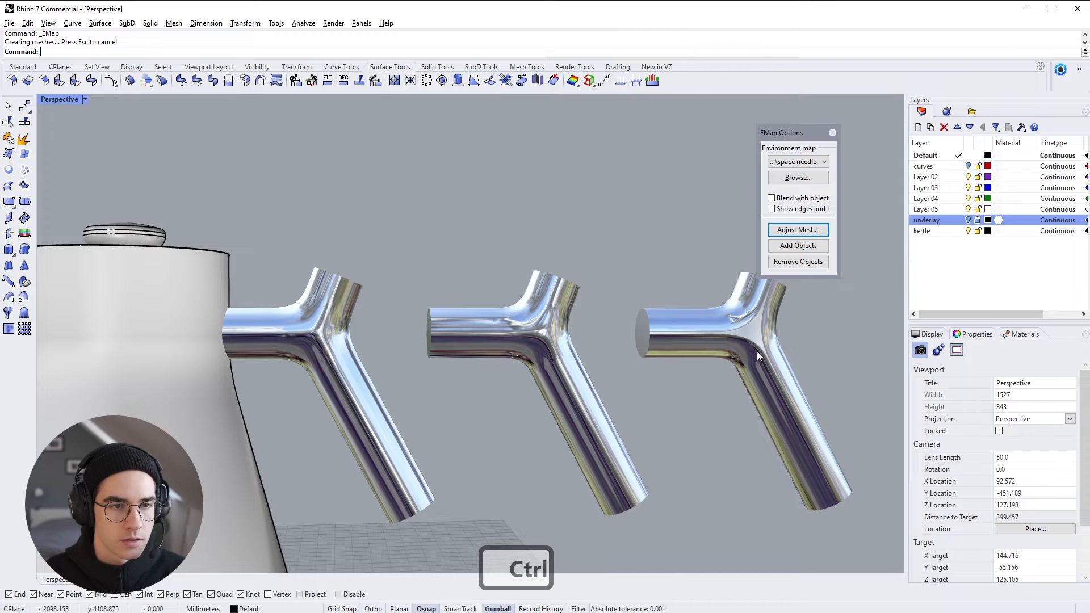
right_drag(732, 309, 661, 311)
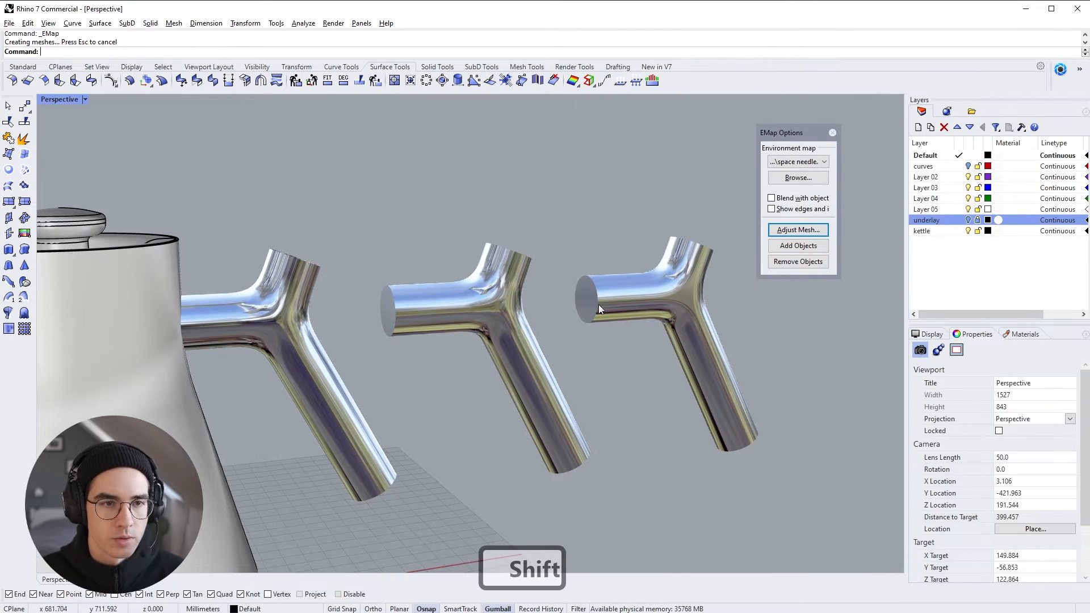
right_drag(471, 304, 403, 302)
shift+click(530, 332)
shift+click(346, 333)
click(396, 230)
right_drag(342, 322, 382, 333)
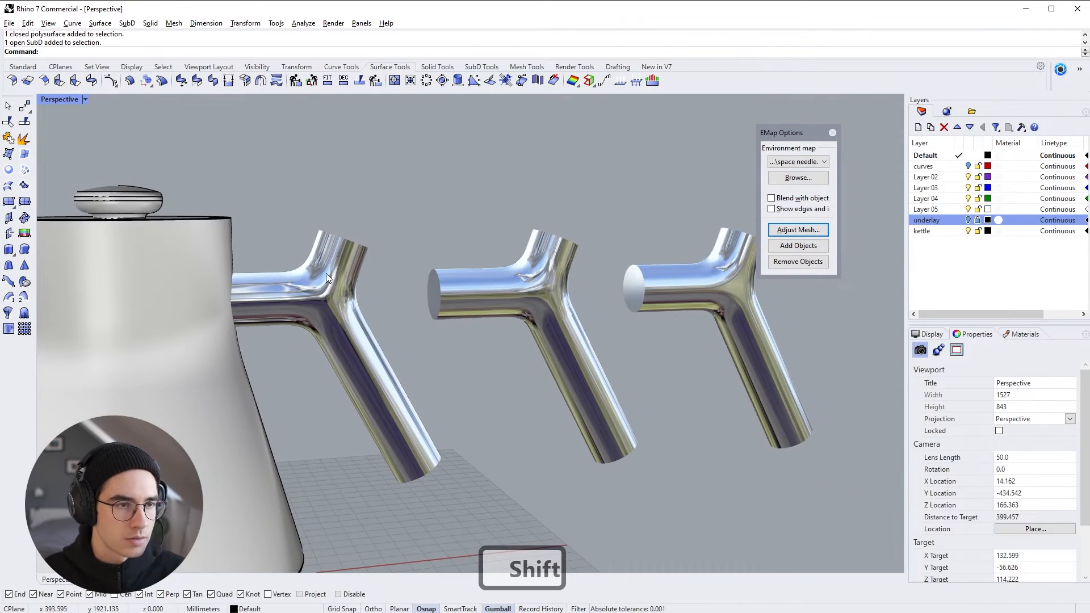
right_drag(295, 305, 348, 288)
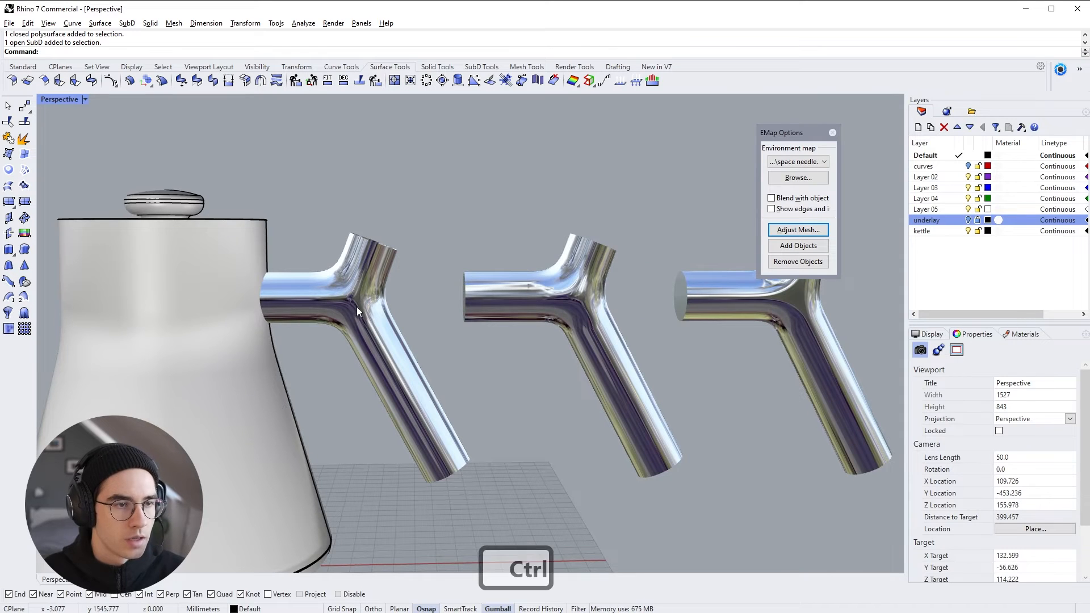
Step: Examine the reflections at the branching junctions of the handle versions up close from different sides
scroll(356, 307, up, 8)
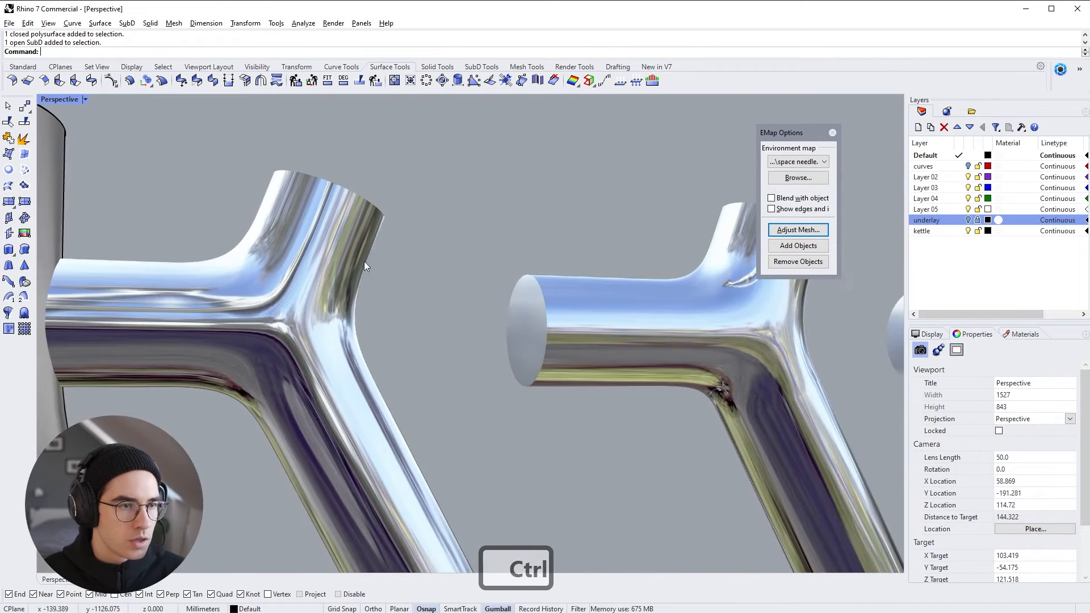
shift+right_drag(364, 261, 408, 254)
shift+right_drag(646, 340, 462, 377)
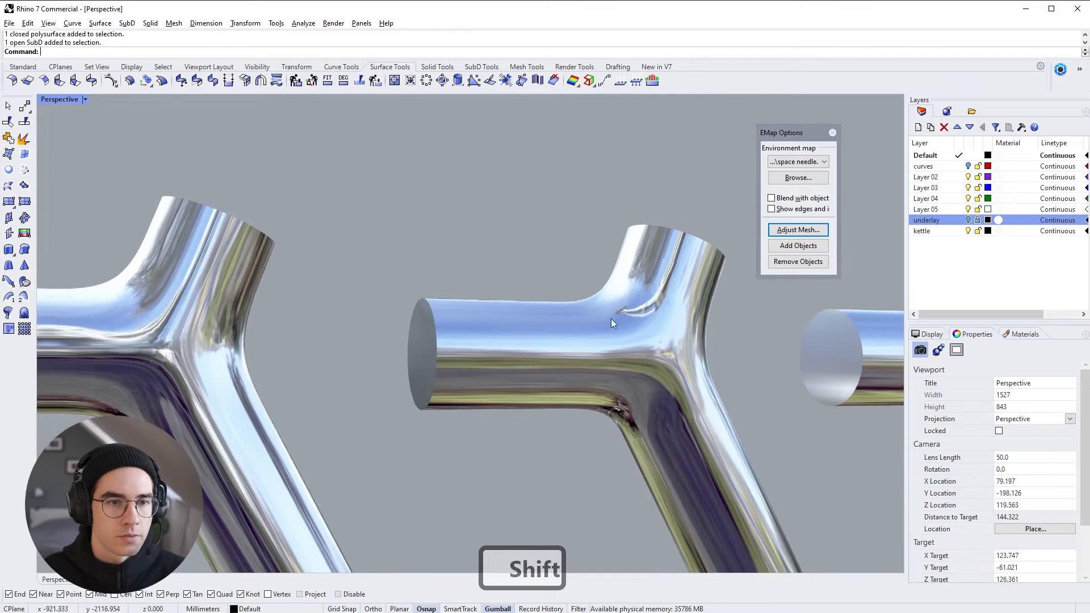
ctrl+right_drag(611, 318, 639, 214)
right_drag(709, 332, 534, 397)
ctrl+right_drag(653, 244, 641, 341)
shift+right_drag(352, 340, 613, 267)
ctrl+right_drag(428, 262, 414, 295)
shift+right_drag(390, 282, 430, 223)
right_drag(429, 223, 433, 310)
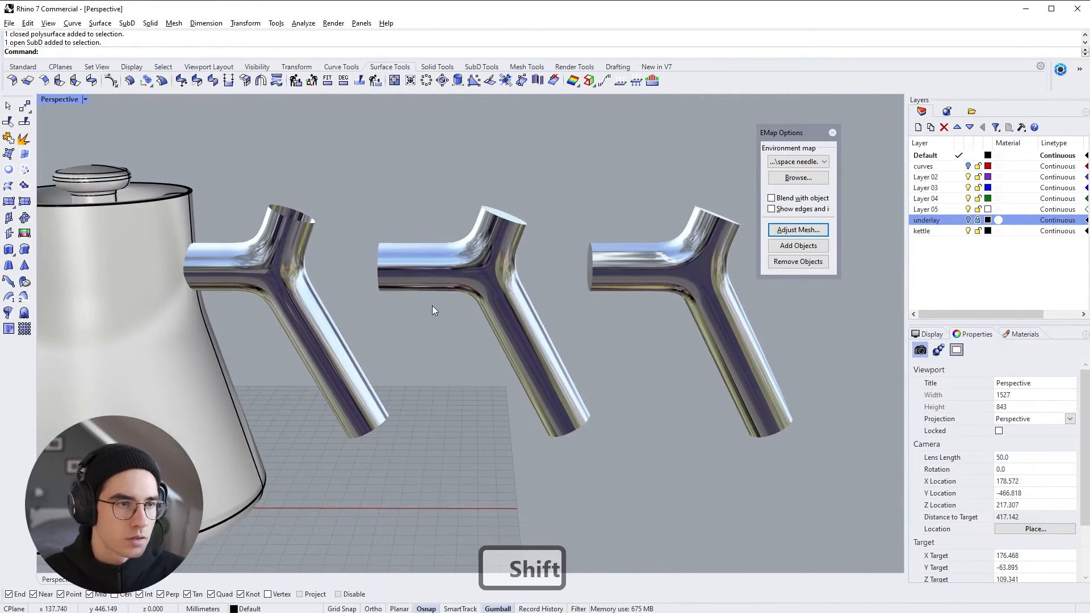
Step: Check the SubD handle on the kettle from a higher angle and end the environment map analysis
click(380, 304)
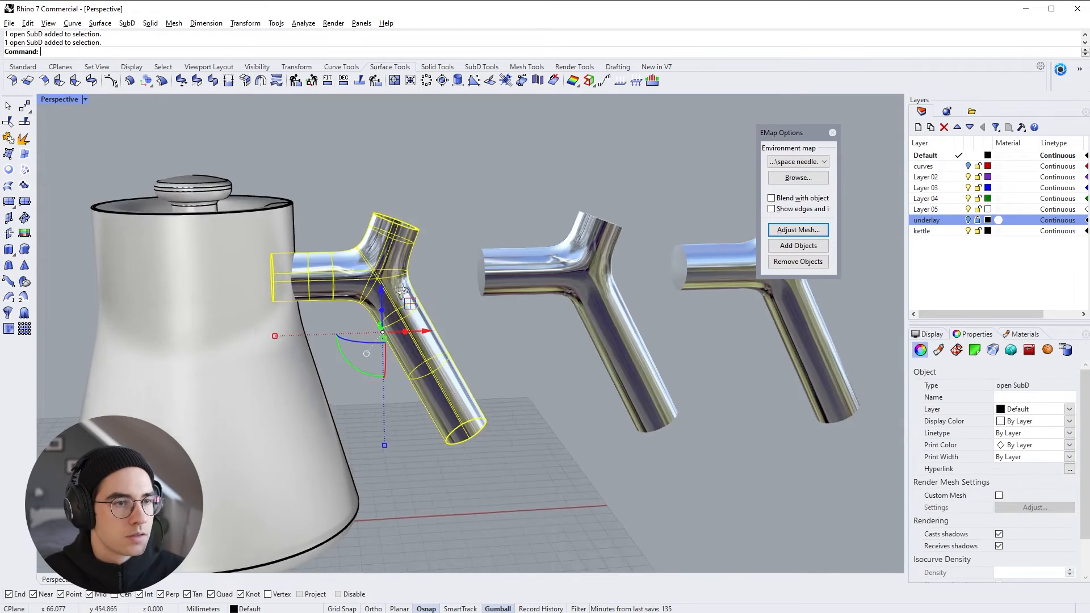
mouse_move(380, 304)
right_down()
mouse_move(435, 284)
mouse_move(419, 276)
mouse_move(392, 322)
right_up()
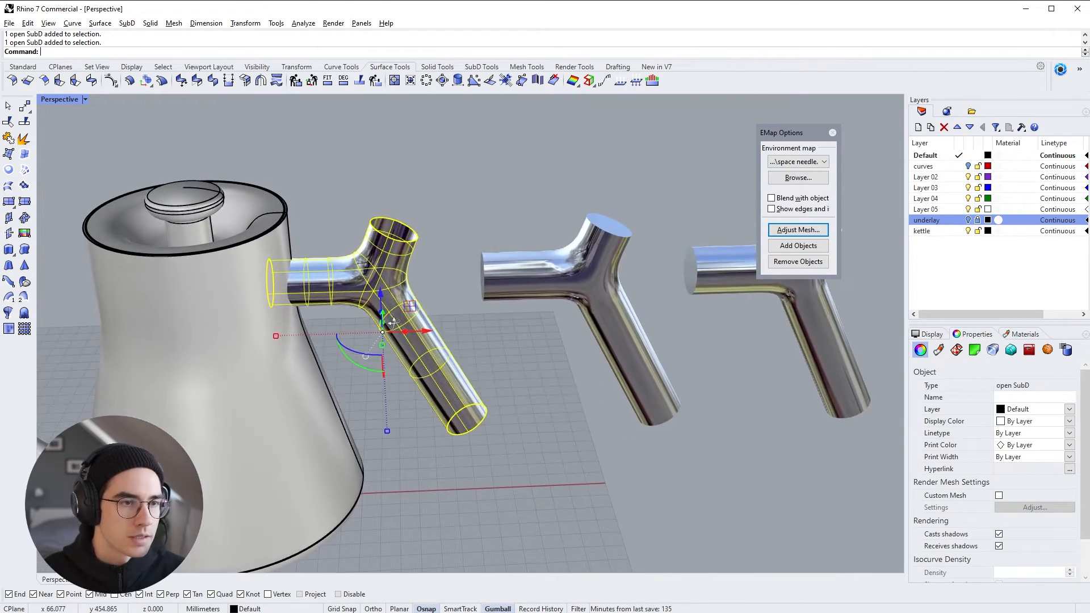
key(Escape)
Step: Compare the junction widths of the three handle versions in the top view
click(396, 282)
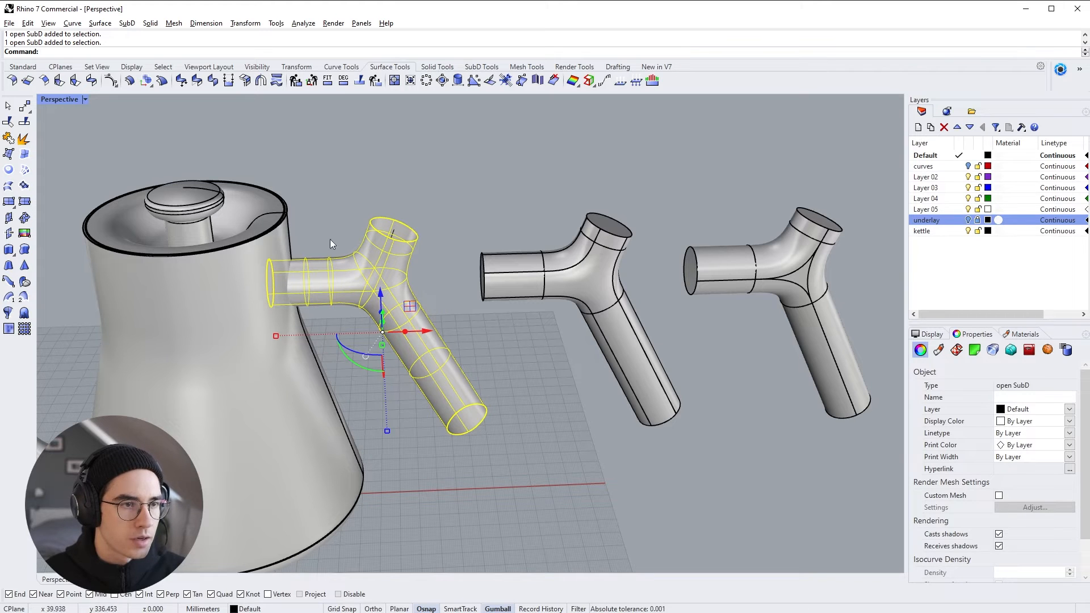
double_click(45, 100)
double_click(46, 100)
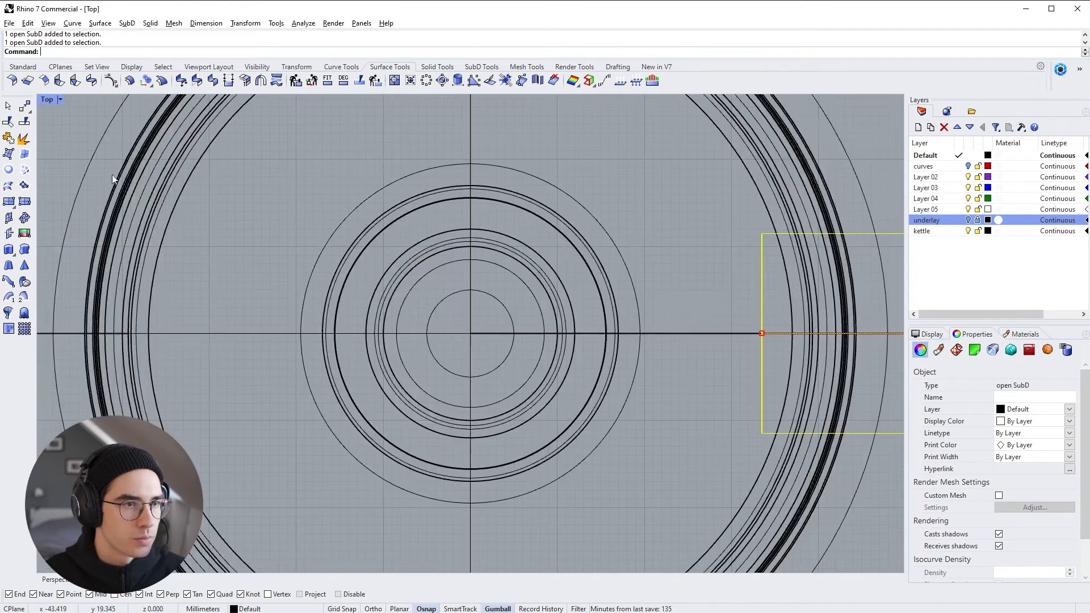
right_drag(738, 242, 106, 222)
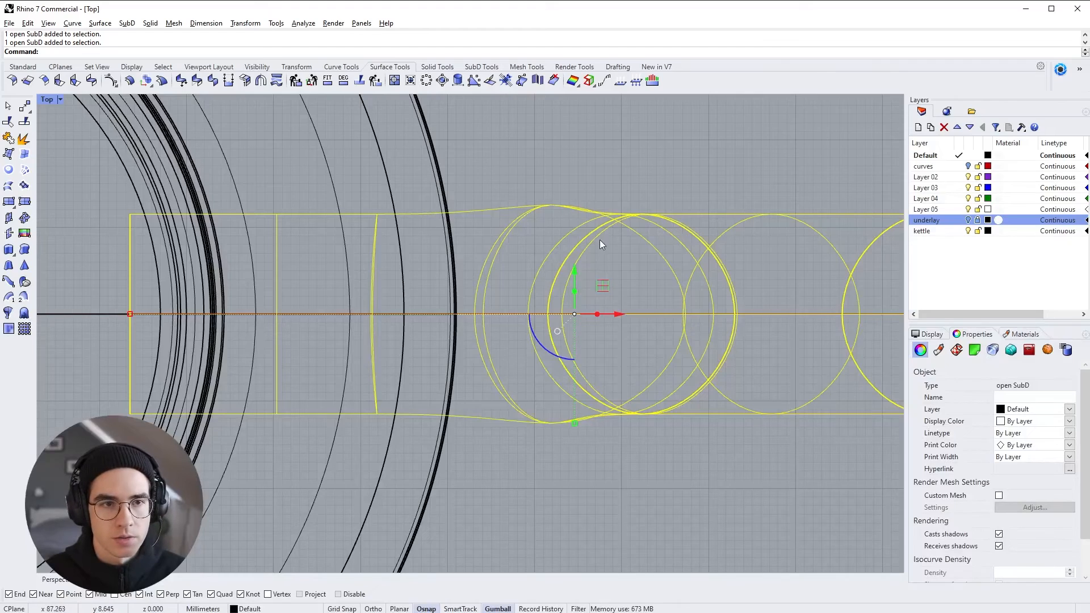
scroll(607, 278, down, 5)
right_drag(671, 310, 572, 313)
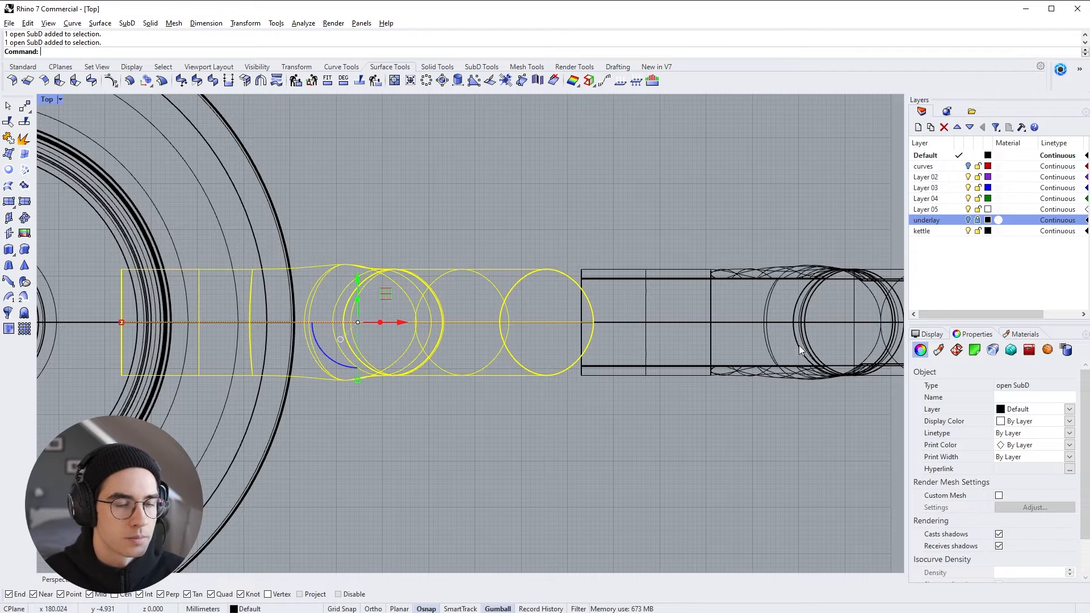
right_drag(801, 343, 645, 342)
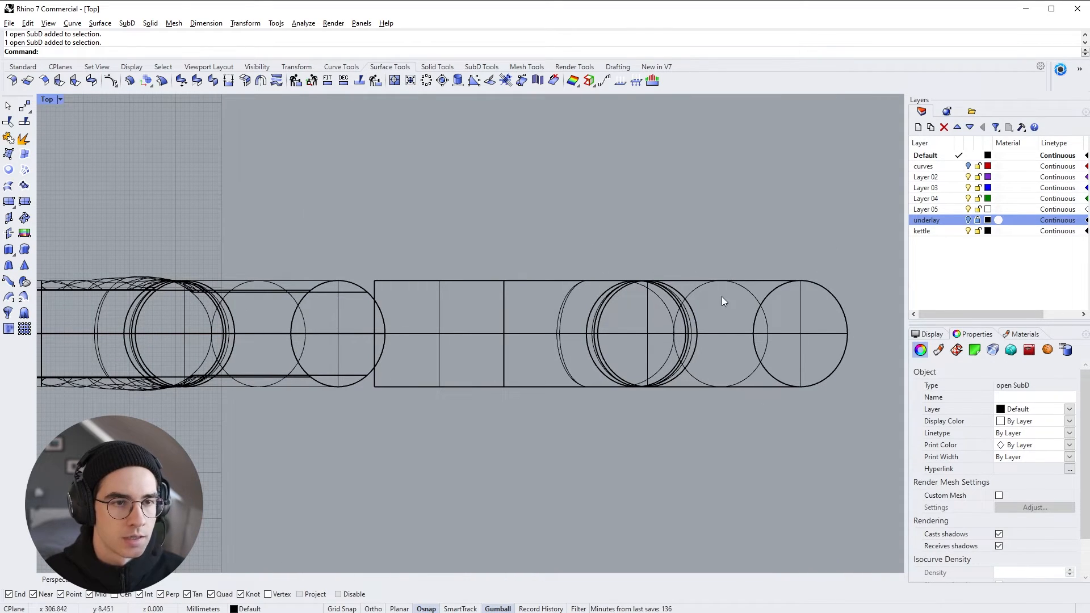
right_drag(324, 352, 723, 356)
right_drag(517, 390, 632, 396)
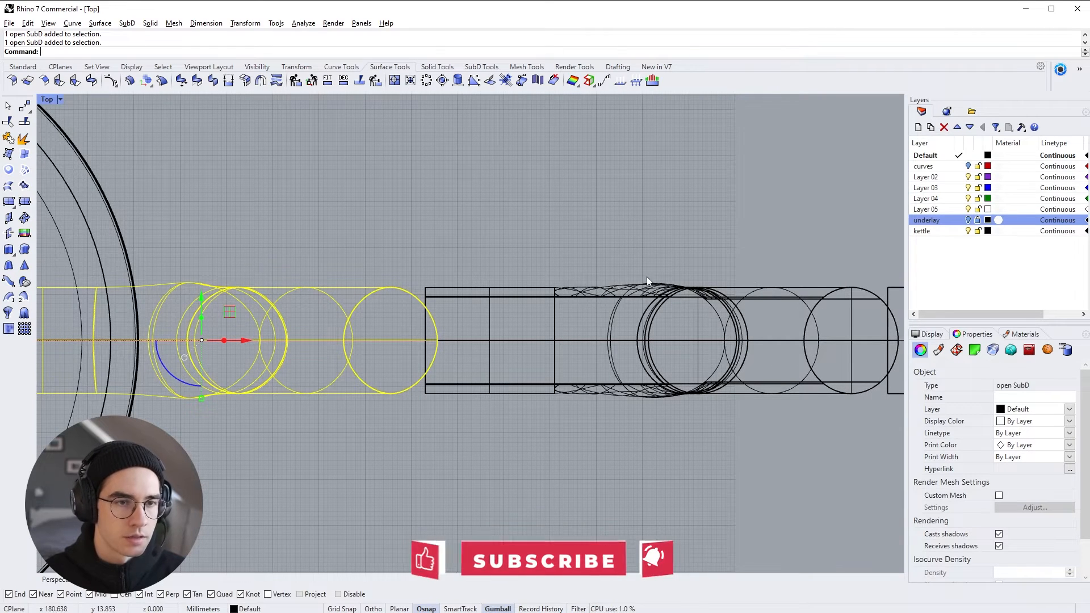
right_drag(400, 365, 641, 347)
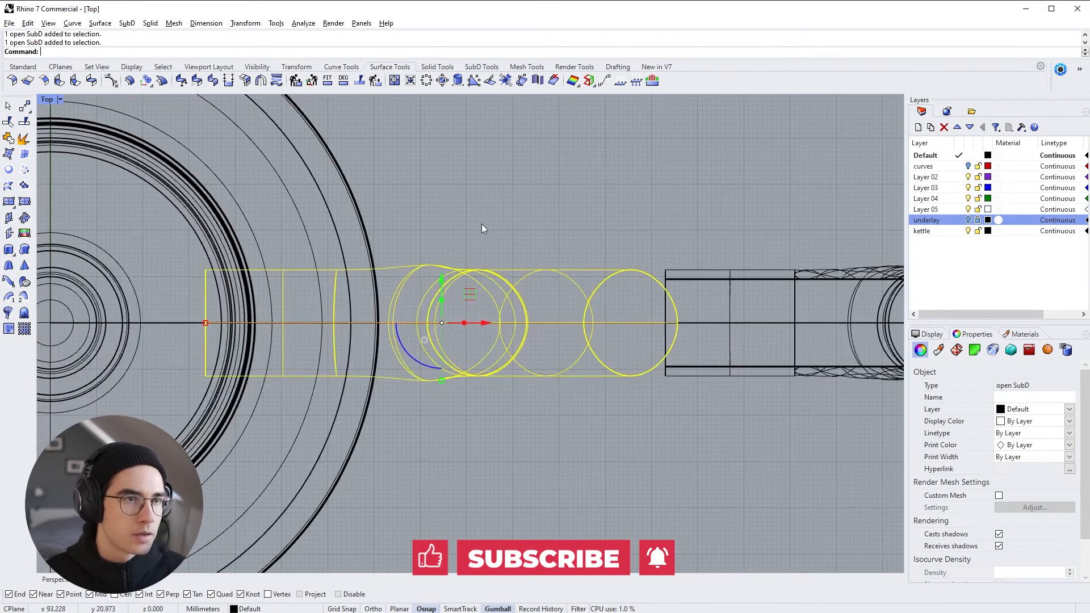
Step: Switch the SubD handle to flat display and subdivide it once
click(482, 67)
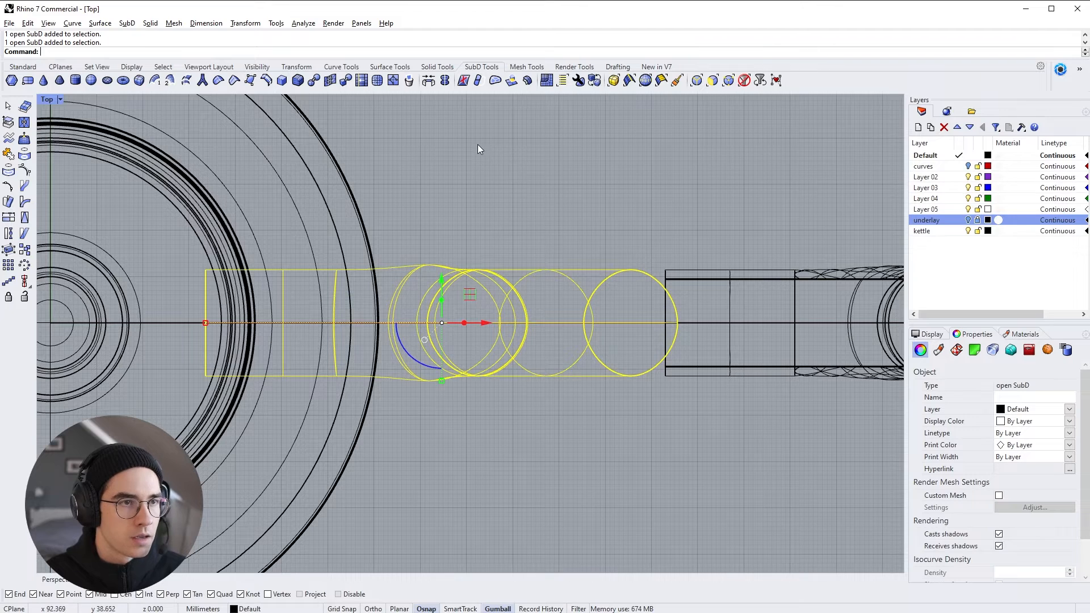
click(498, 213)
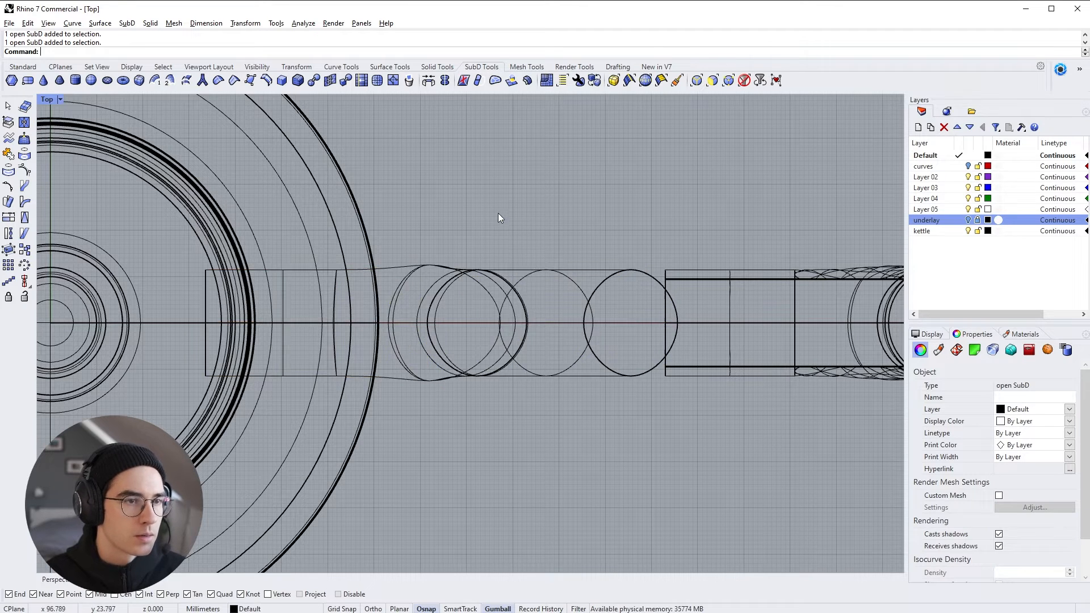
click(476, 279)
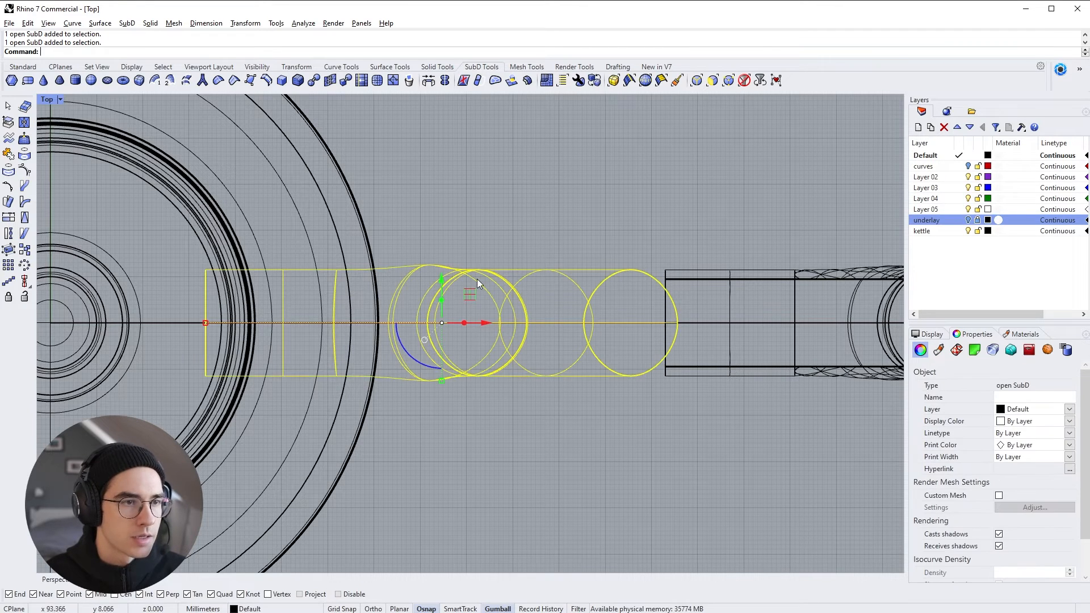
click(594, 81)
key(ctrl+m)
right_drag(613, 196, 658, 203)
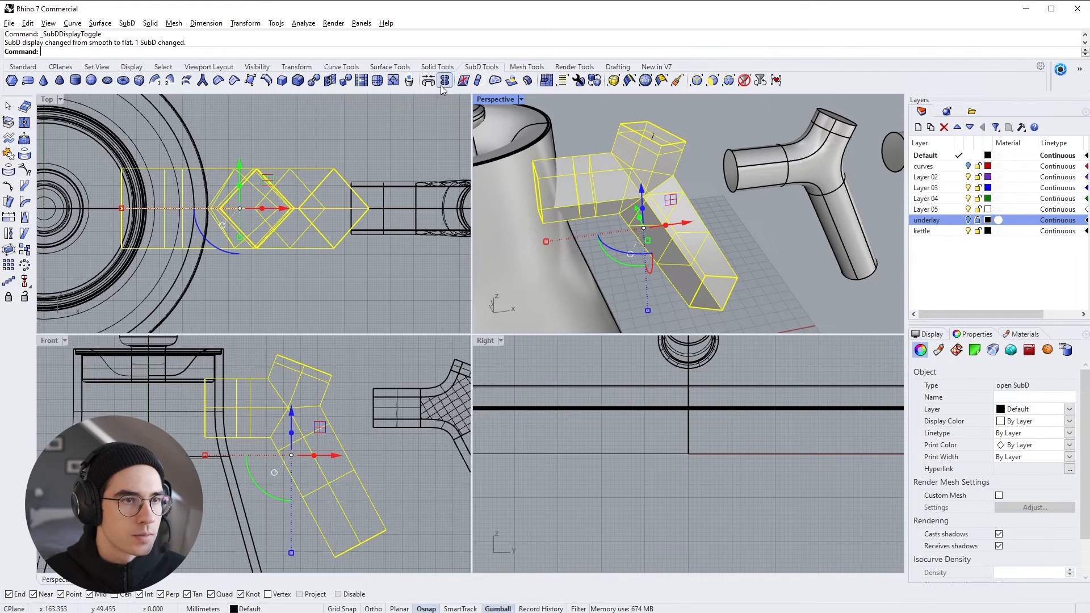
click(376, 82)
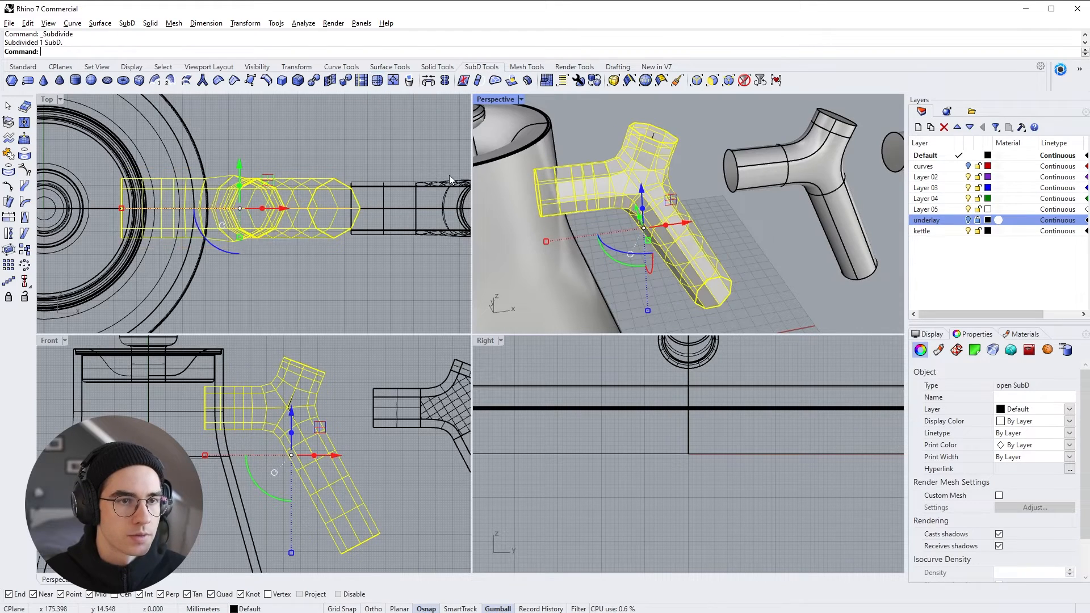
Step: Show the SubD handle's control points in the top view and scale the two outermost junction points slightly inward
double_click(47, 99)
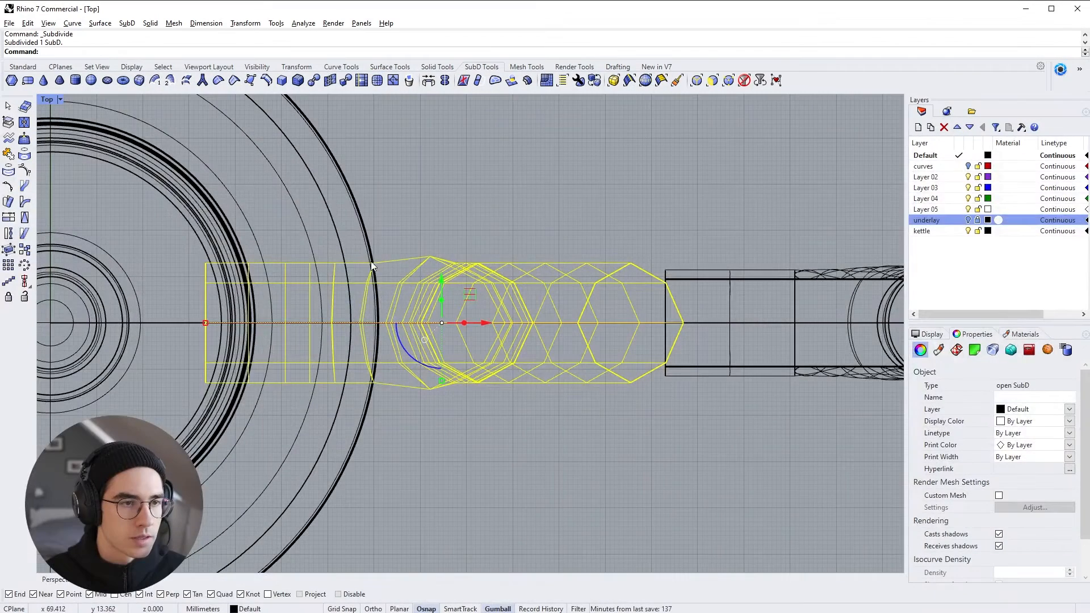
double_click(405, 260)
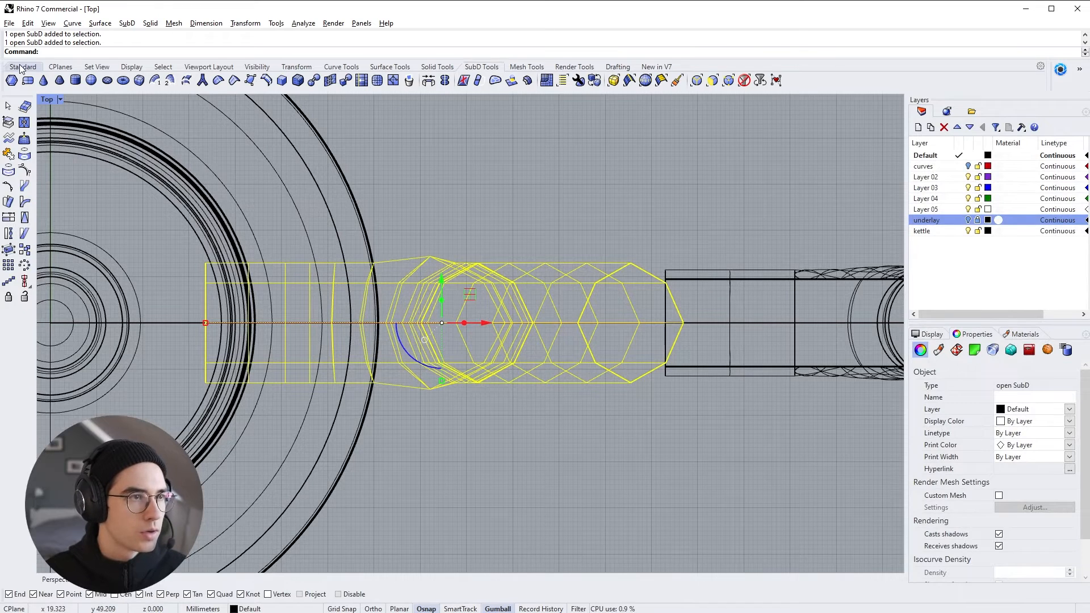
click(23, 66)
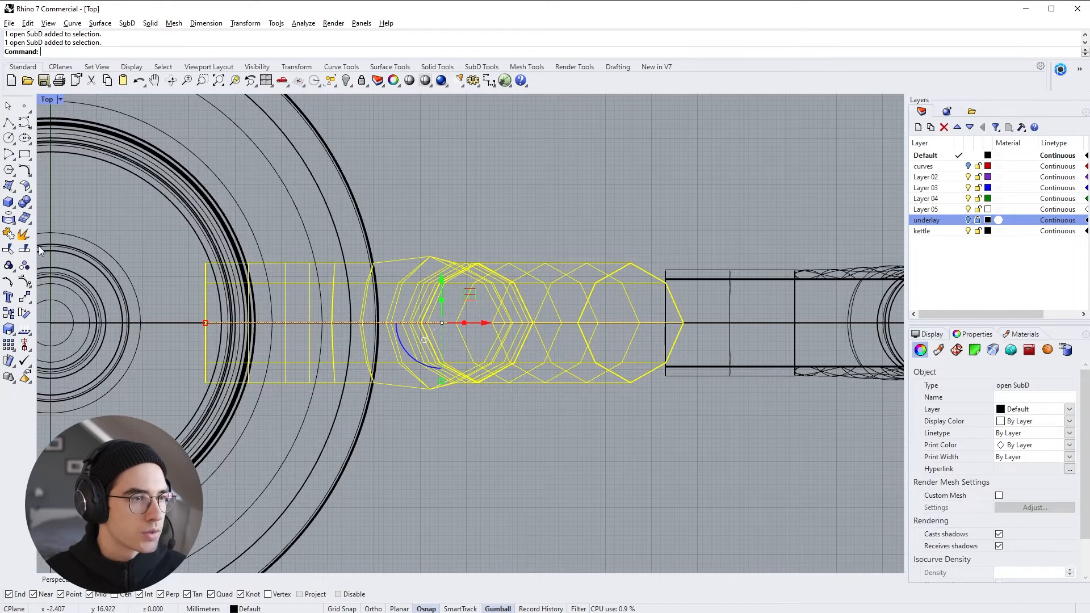
click(22, 282)
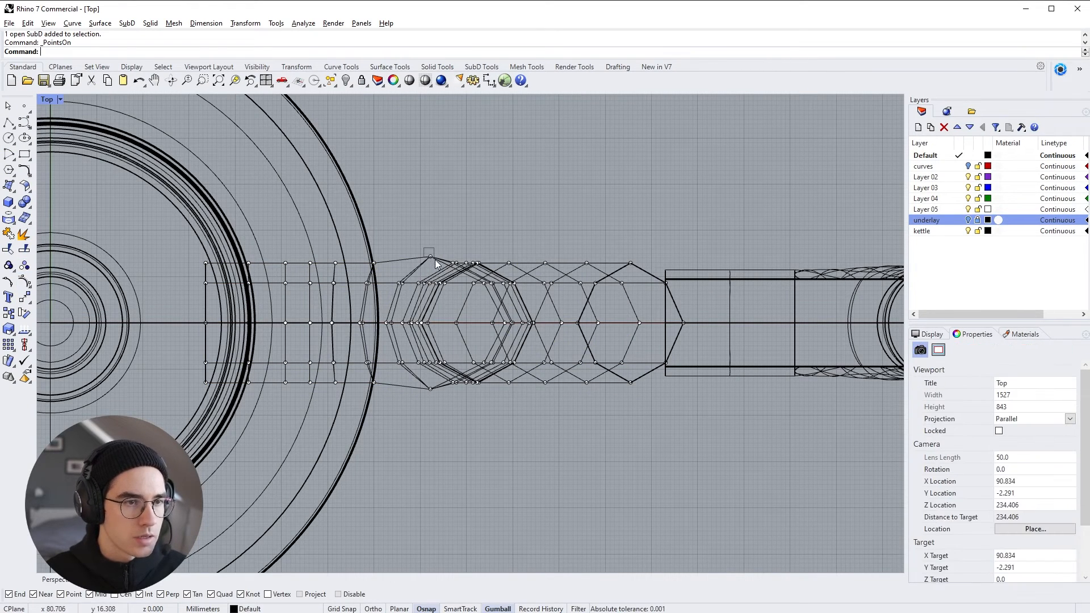
click(430, 257)
shift+click(430, 388)
scroll(431, 391, up, 3)
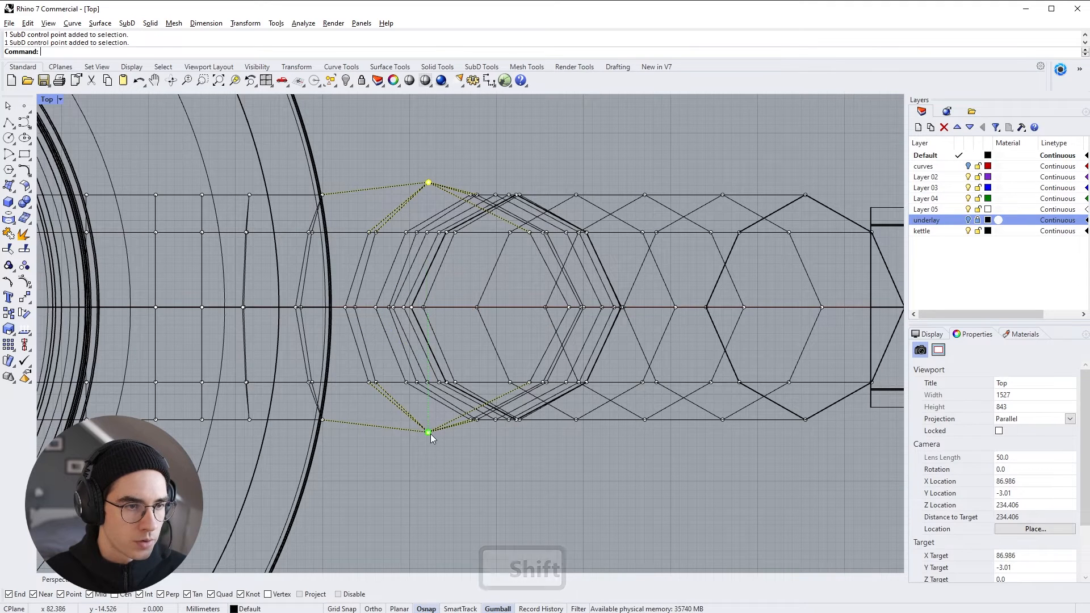
drag(430, 433, 431, 426)
Step: Return the SubD handle to smooth display and turn off its control points
click(481, 67)
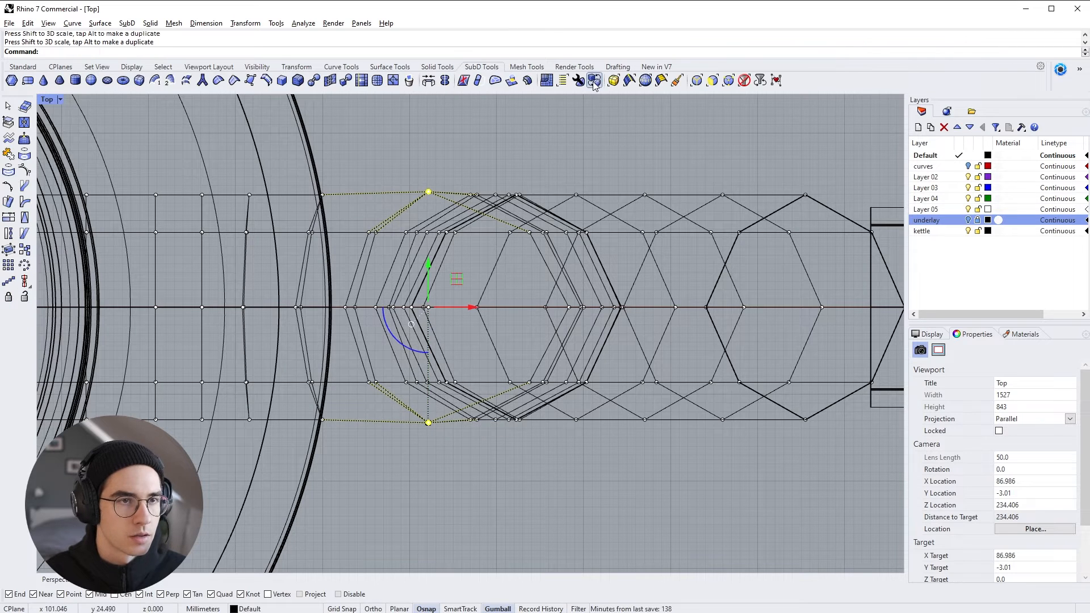
click(594, 81)
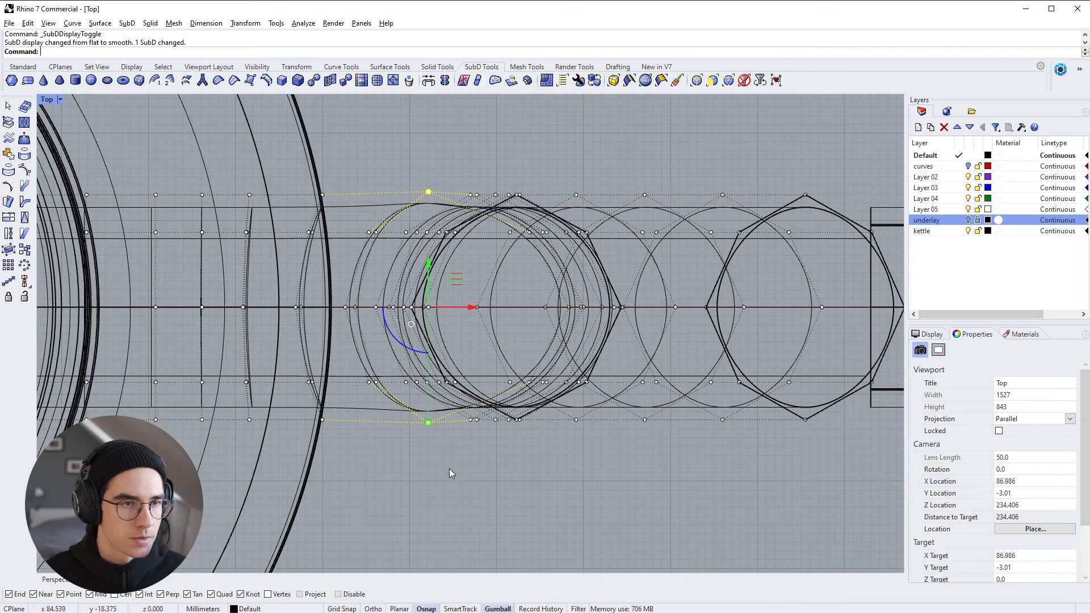
key(Escape)
key(Escape)
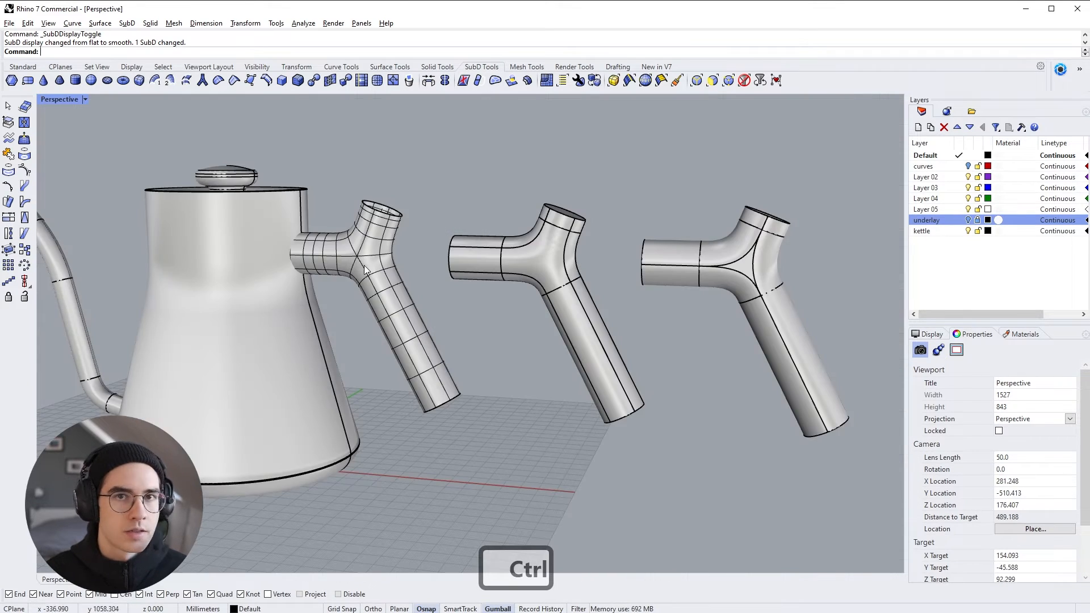
Step: Convert the SubD handle to a NURBS polysurface with DeleteInputObjects set to No
click(374, 264)
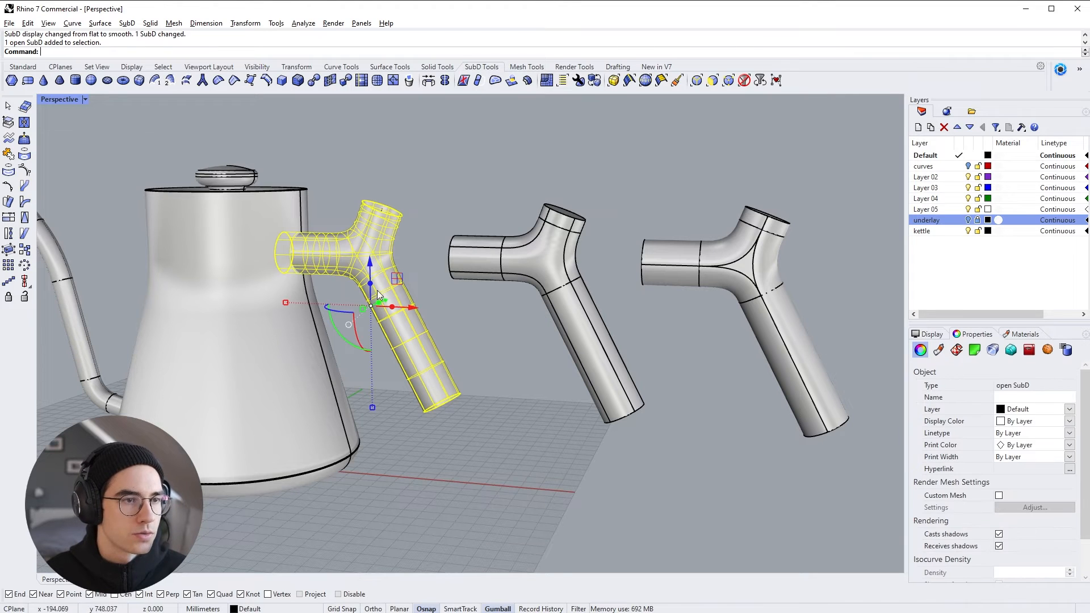
shift+right_drag(310, 251, 430, 264)
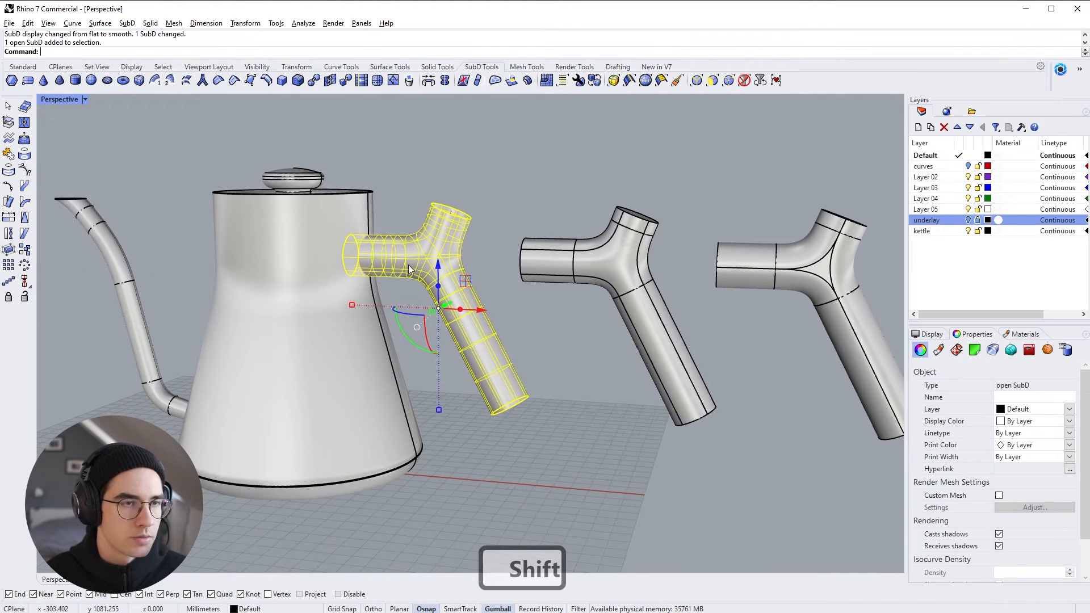
click(314, 81)
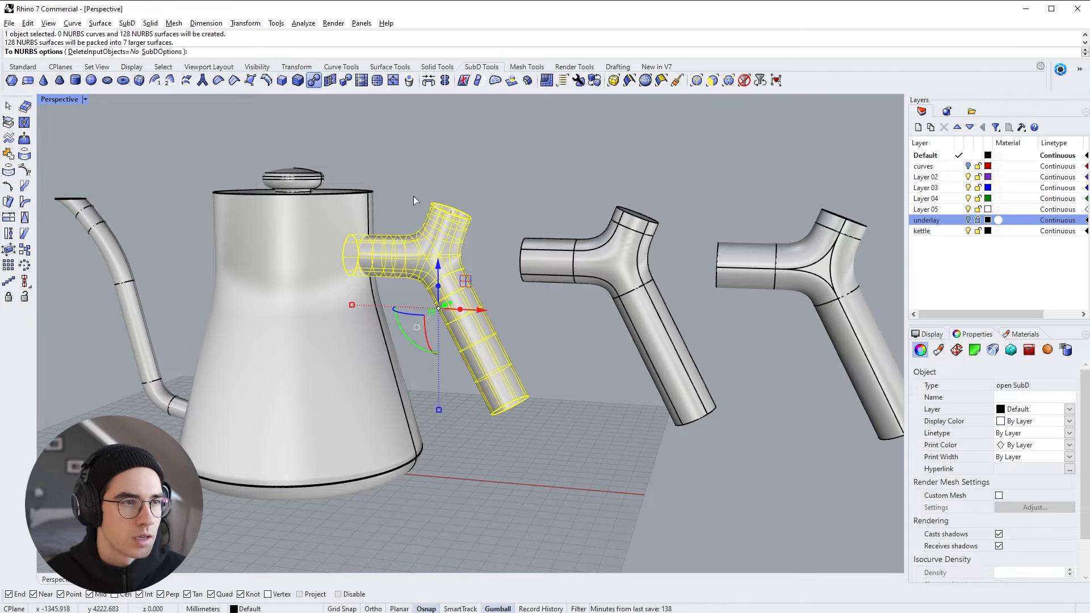
key(Return)
click(462, 190)
right_drag(432, 259, 431, 301)
click(489, 338)
right_click(472, 383)
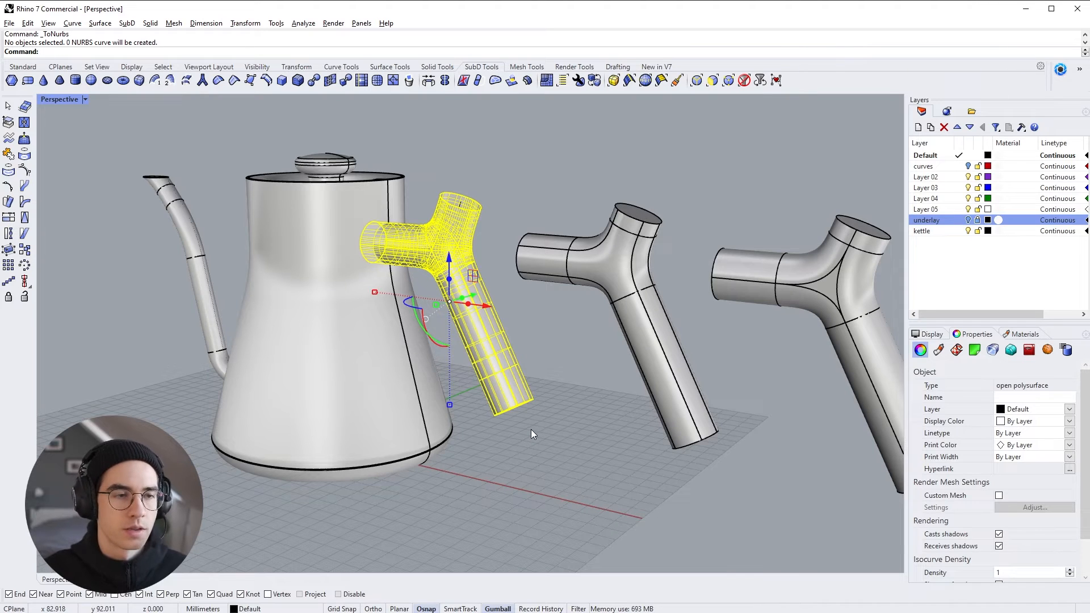
Step: Cap the open ends of the converted NURBS handle
text(cap)
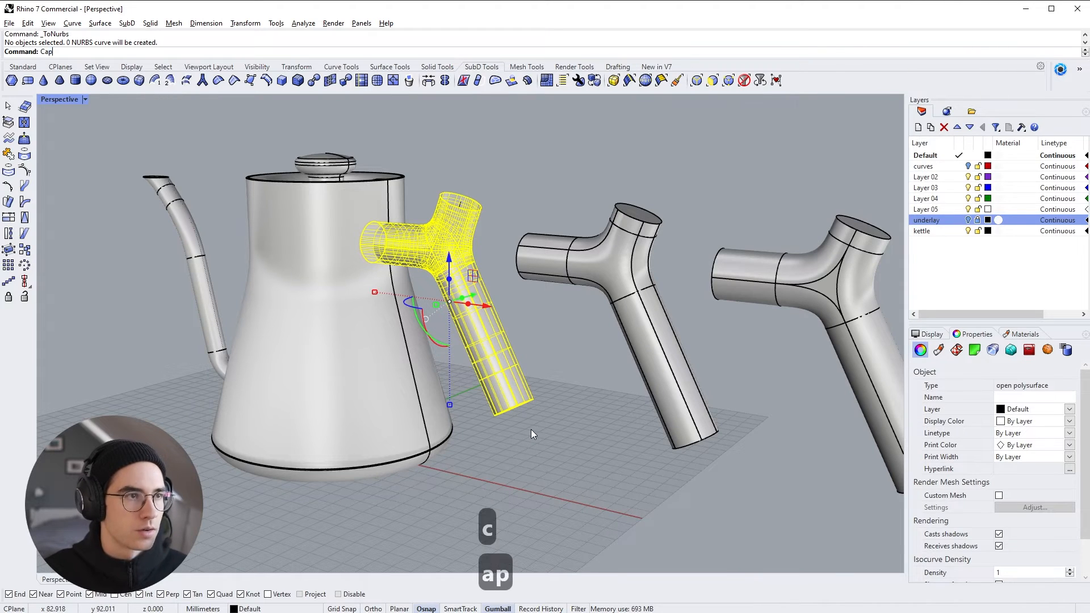
key(Return)
click(530, 429)
Step: Hide the two comparison handle versions beside the kettle
right_drag(531, 429, 786, 377)
shift+right_drag(786, 377, 705, 378)
drag(811, 453, 454, 283)
click(818, 470)
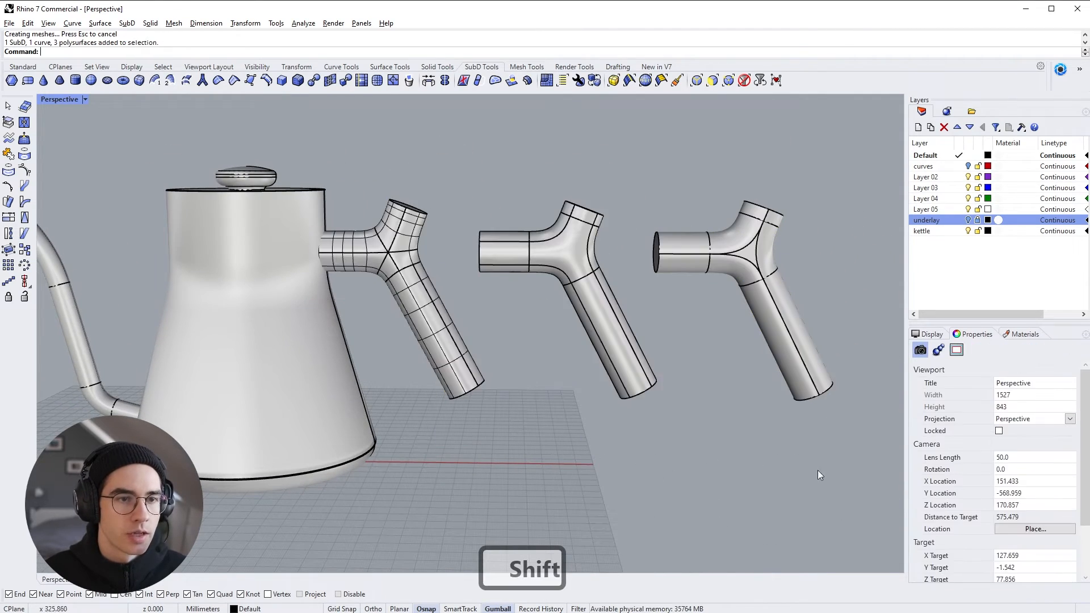
drag(817, 470, 545, 244)
click(162, 67)
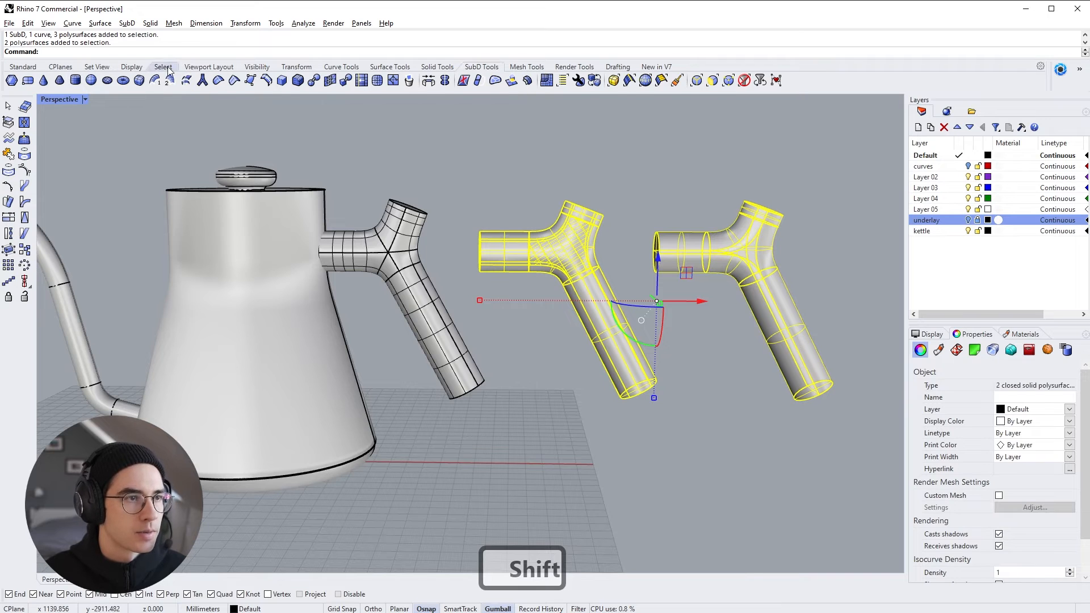
click(26, 80)
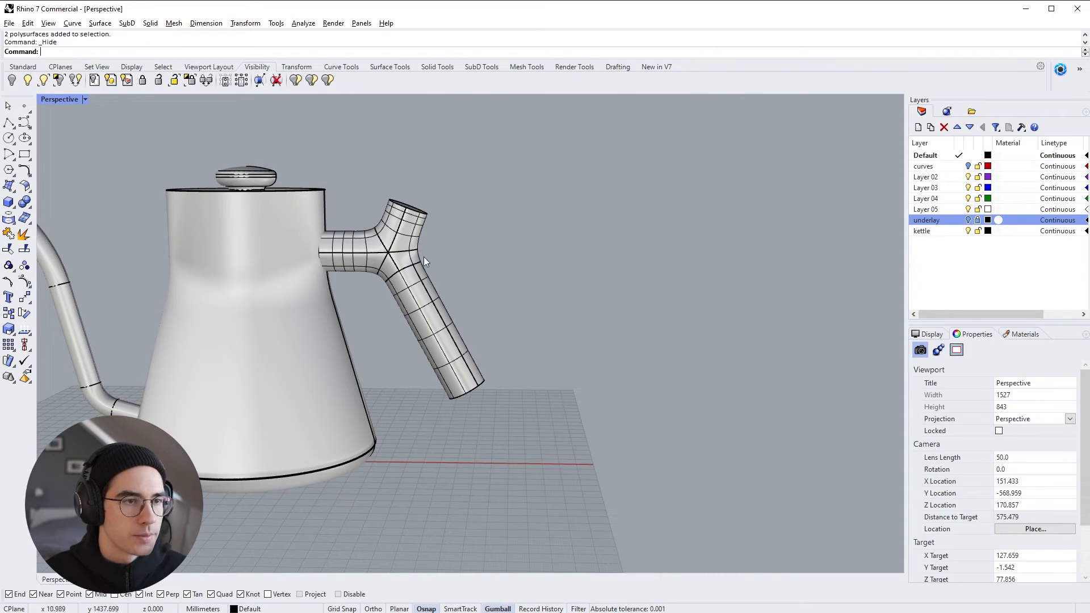
Step: Inspect the capped handle on the complete kettle and compare it with the kettle's reference photo
shift+right_drag(423, 257, 573, 258)
click(511, 264)
click(576, 269)
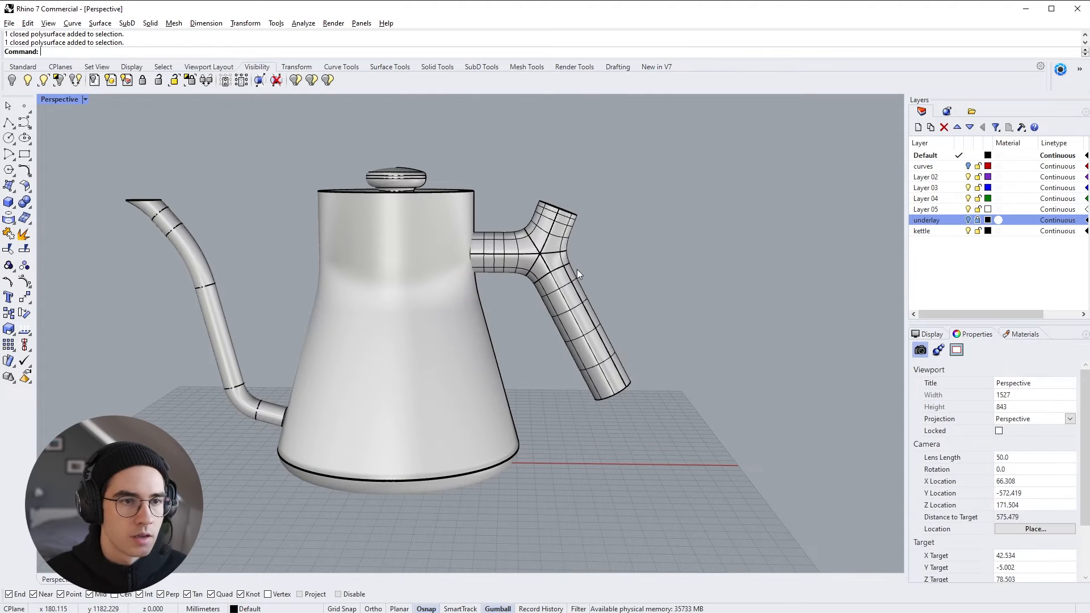
click(563, 282)
click(610, 241)
shift+right_drag(610, 240, 732, 265)
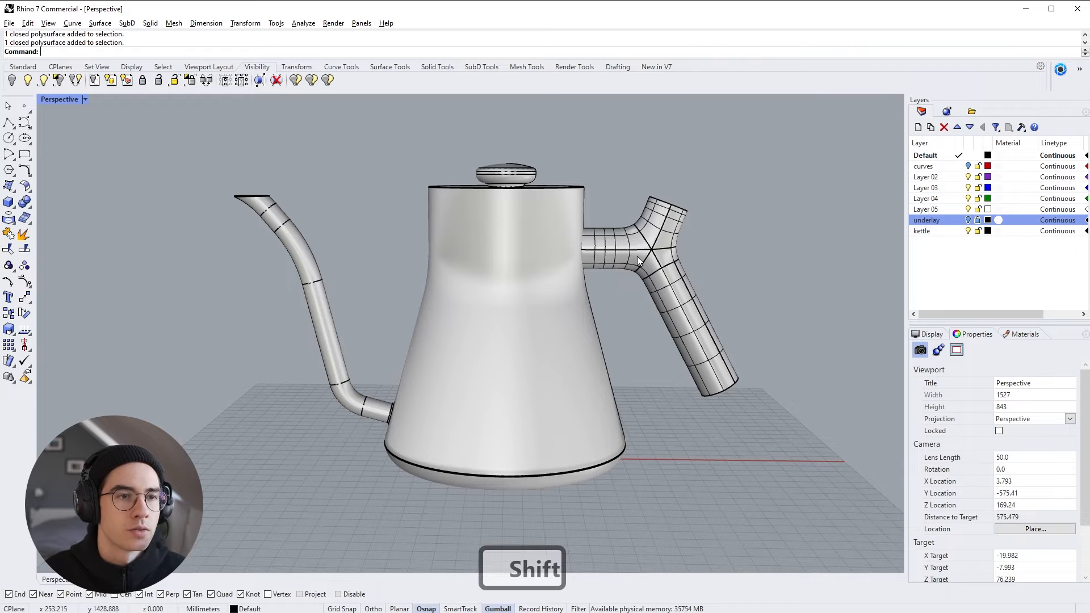
right_drag(156, 164, 685, 471)
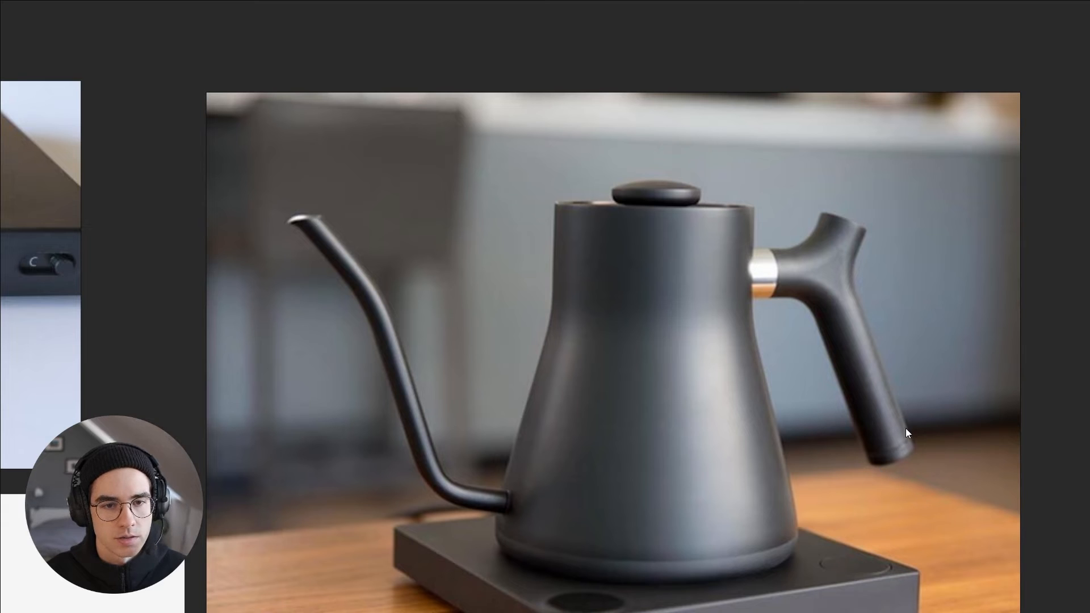
key(alt+Tab)
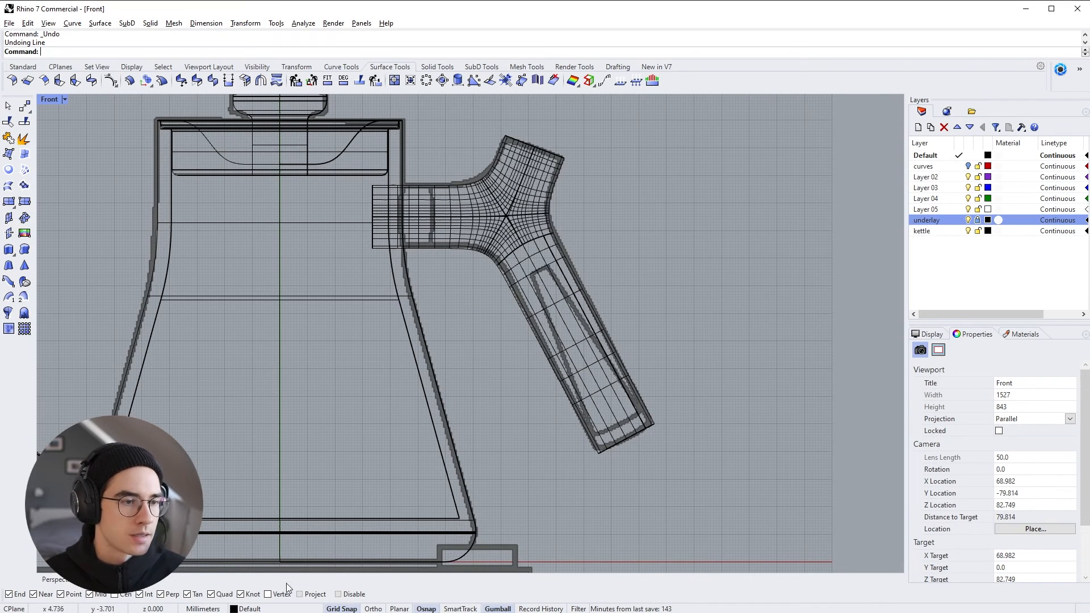
Step: Enable the Project object snap and draw a vertical line across the handle's horizontal branch beside the underlay's joint
click(307, 594)
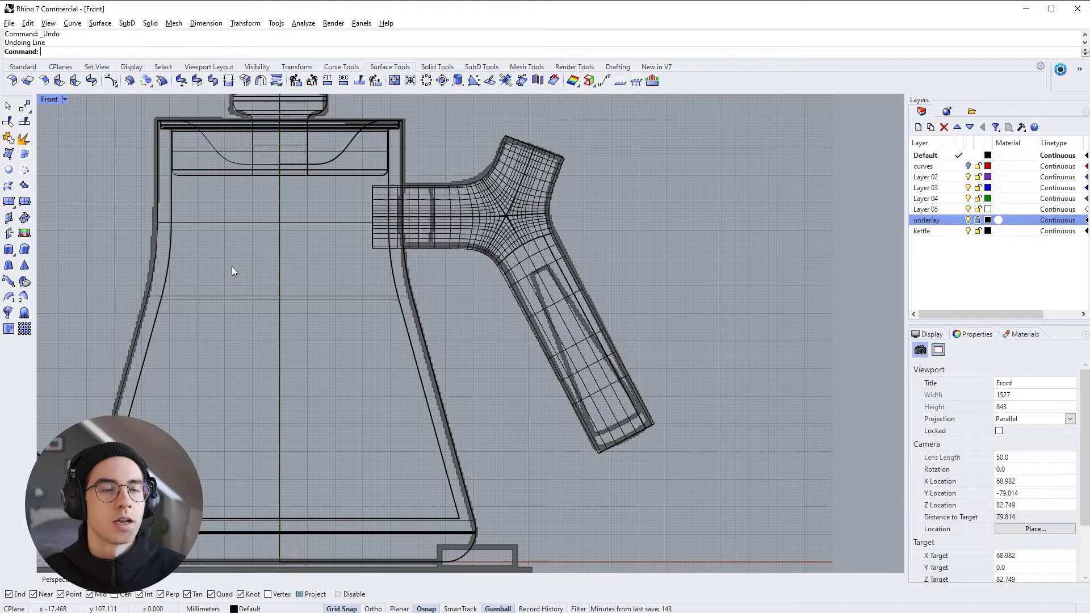
click(342, 66)
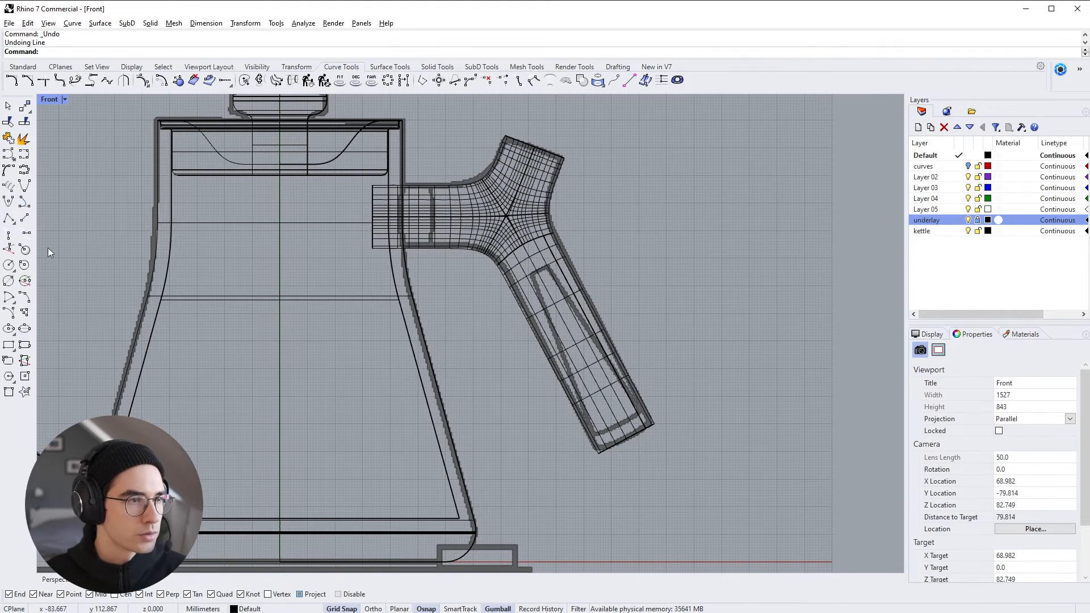
click(25, 218)
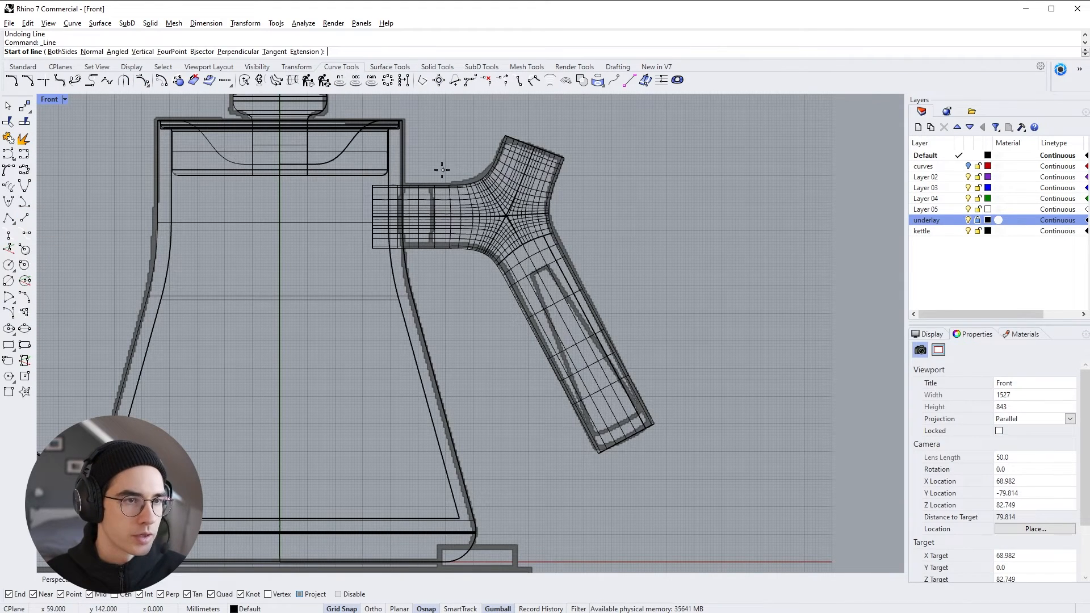
click(437, 172)
shift+click(436, 264)
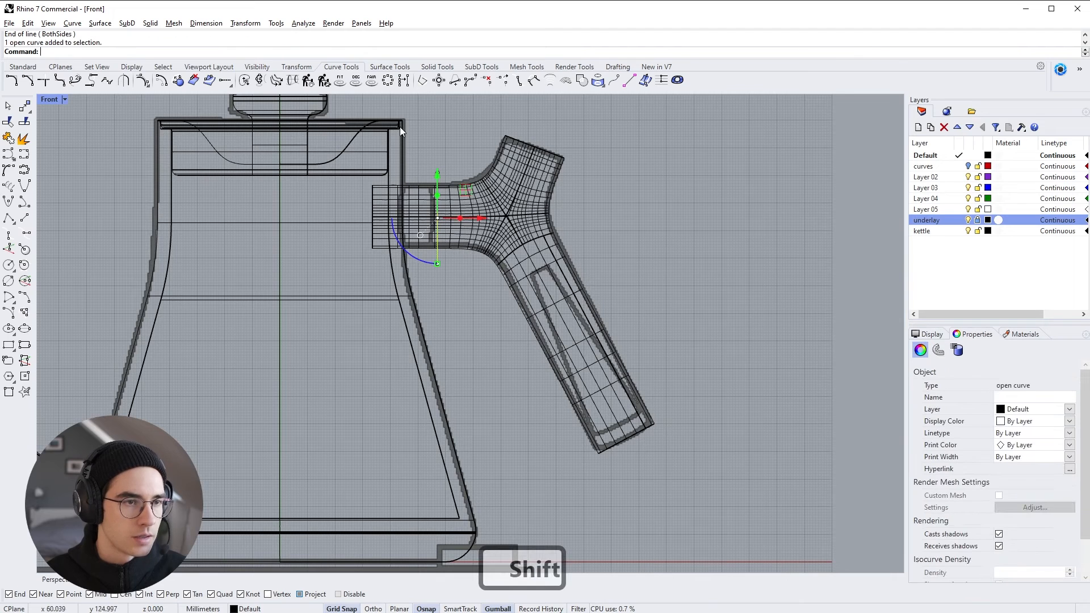
Step: Offset the vertical line by 0.2 mm with flat caps and move the resulting closed strip onto the underlay's joint
click(193, 80)
scroll(417, 193, up, 5)
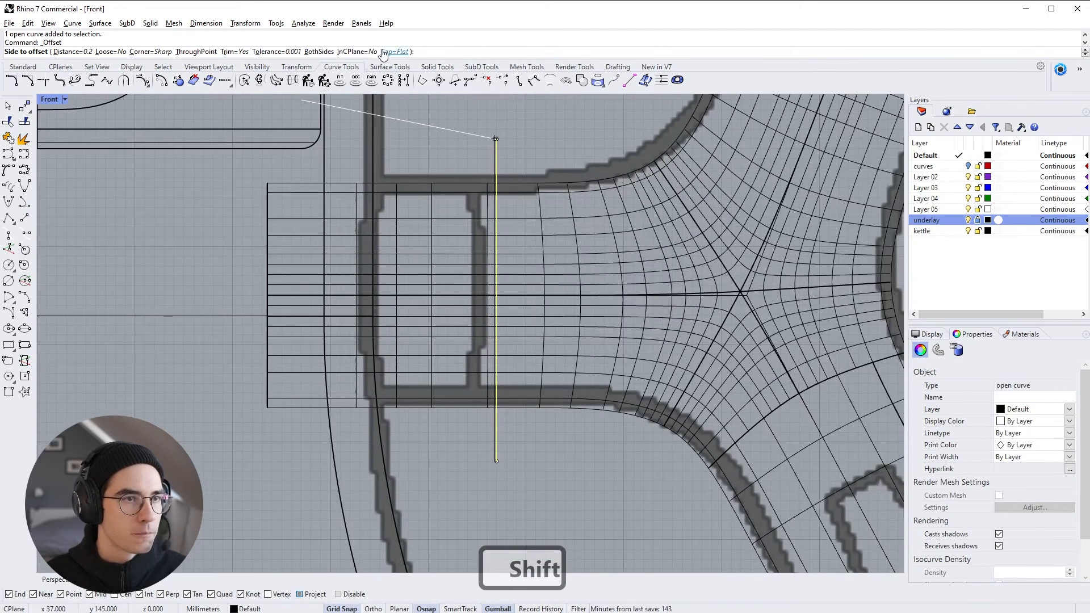
click(452, 163)
key(Escape)
click(498, 258)
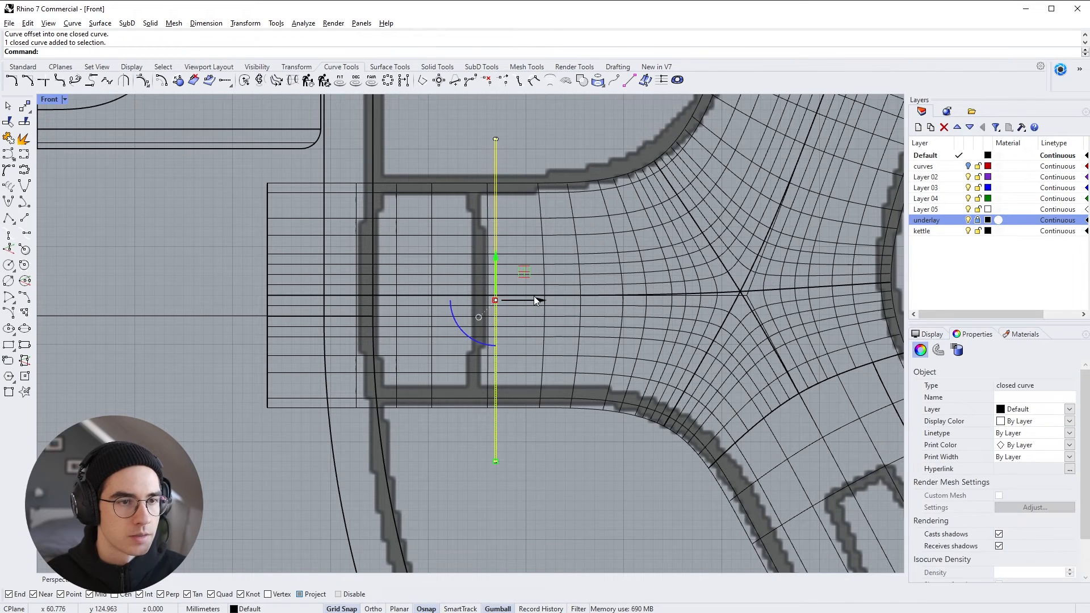
drag(533, 298, 515, 297)
Step: Draw a BothSides line centred on the handle's lower end, aligned with its slanted edge and extending past both sides
scroll(476, 230, down, 10)
right_drag(709, 406, 638, 226)
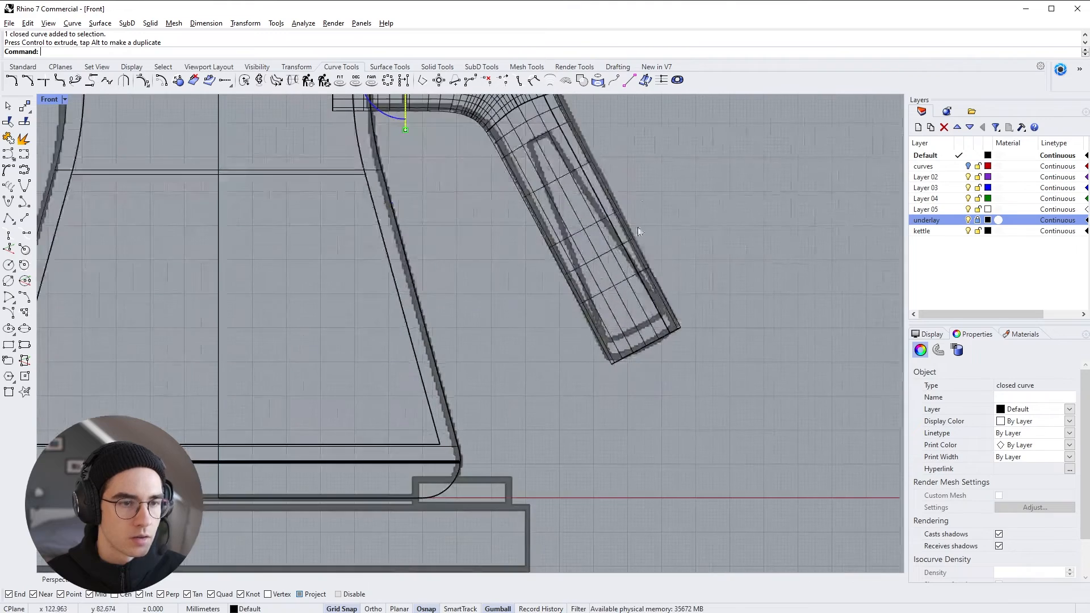
key(Escape)
scroll(653, 329, up, 2)
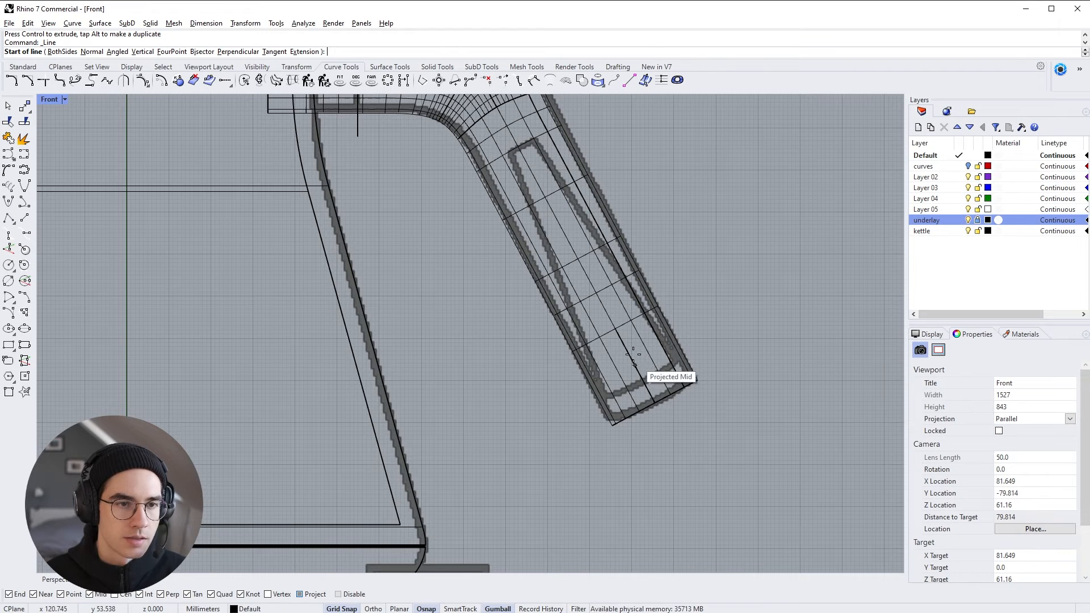
click(653, 404)
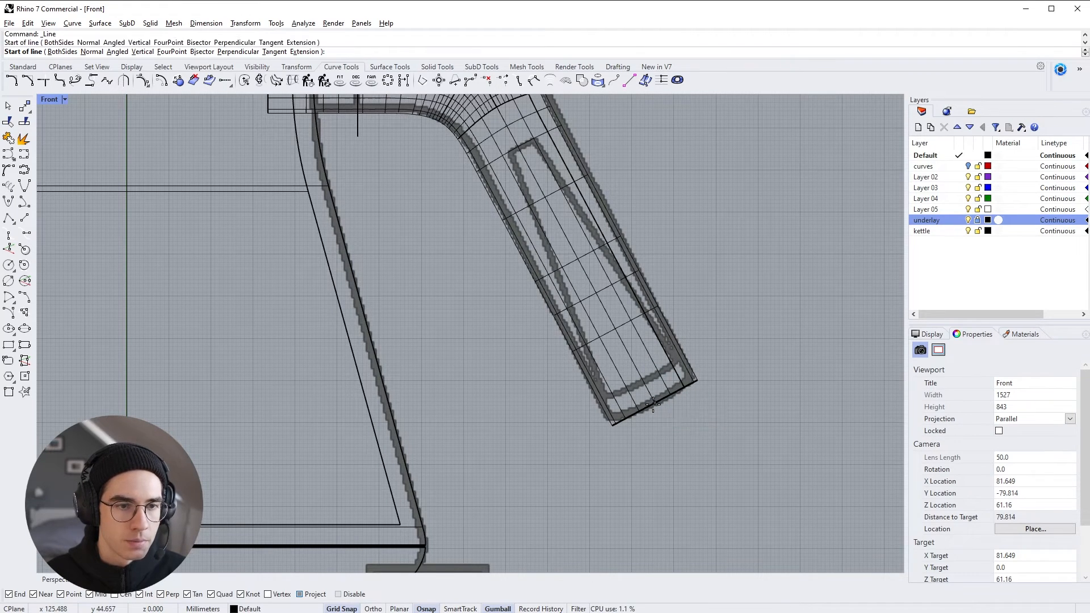
text(b)
key(Return)
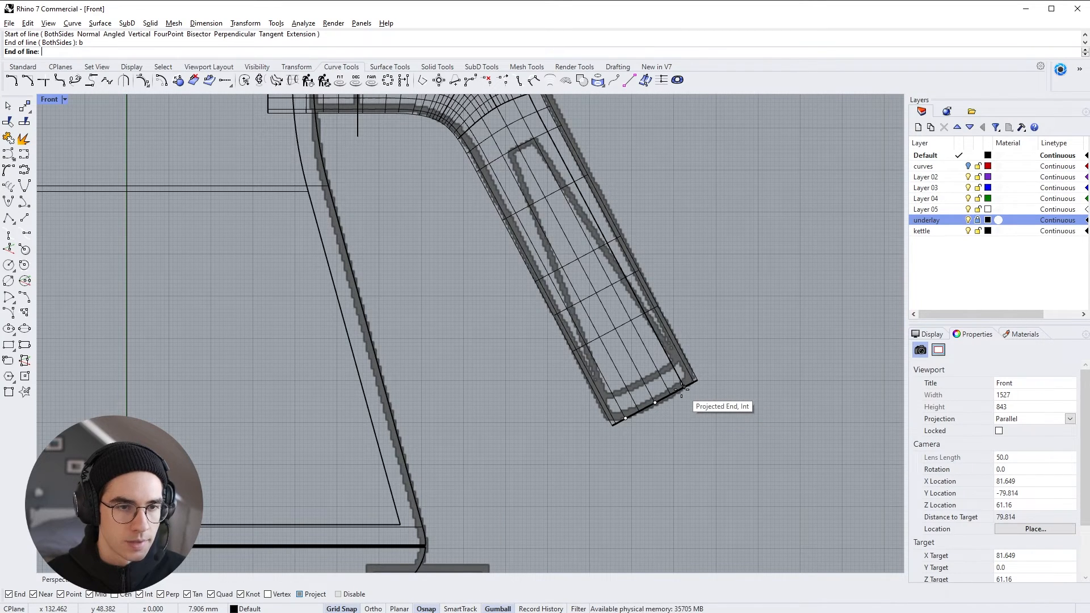
key(Tab)
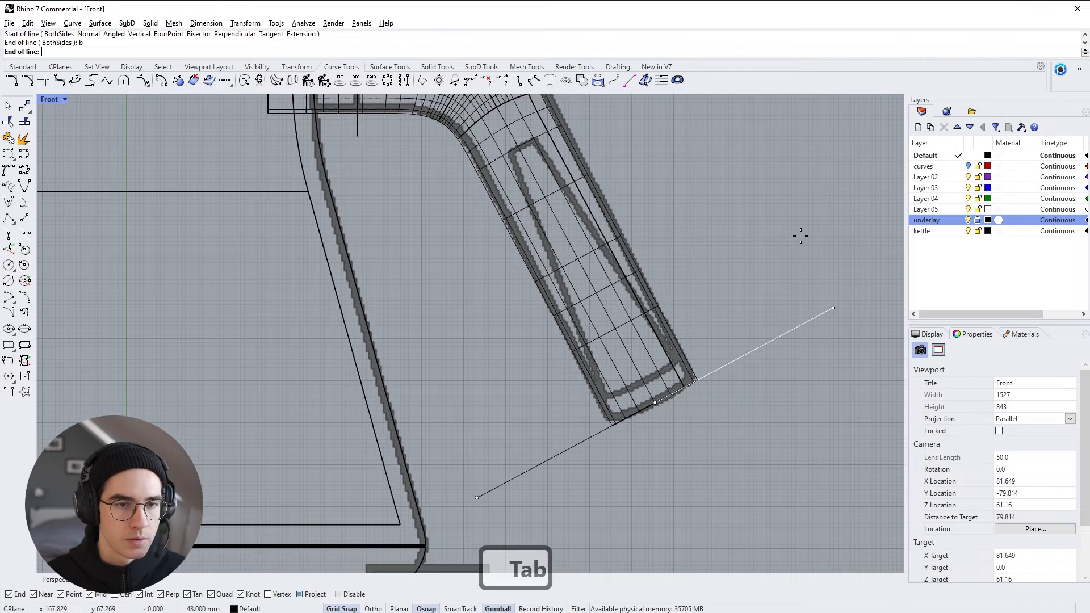
click(736, 327)
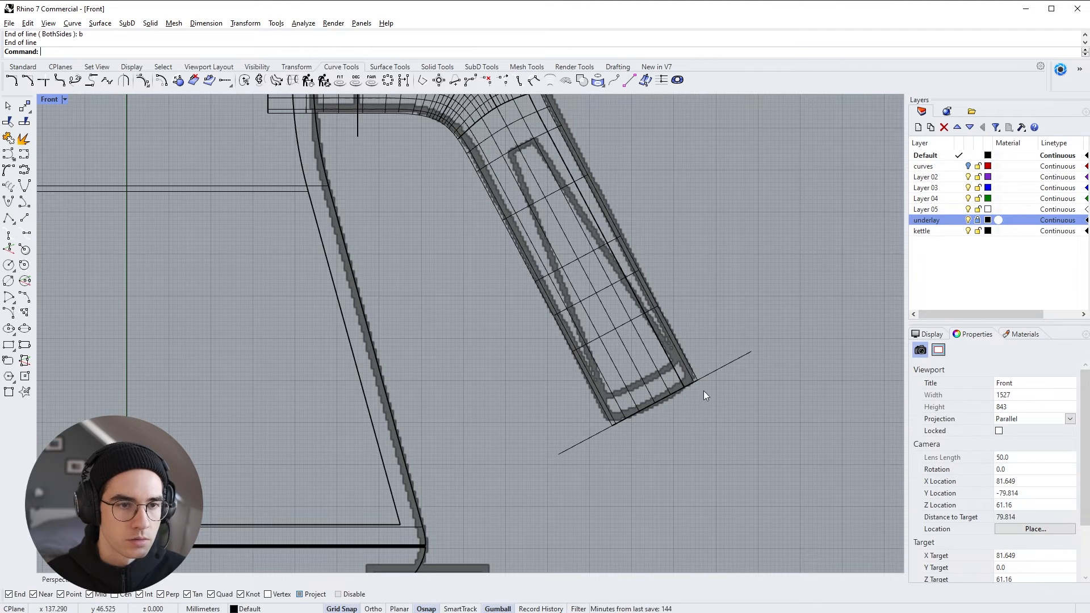
Step: Move the slanted line up to the underlay's lower joint and offset it into a thin closed strip
click(714, 371)
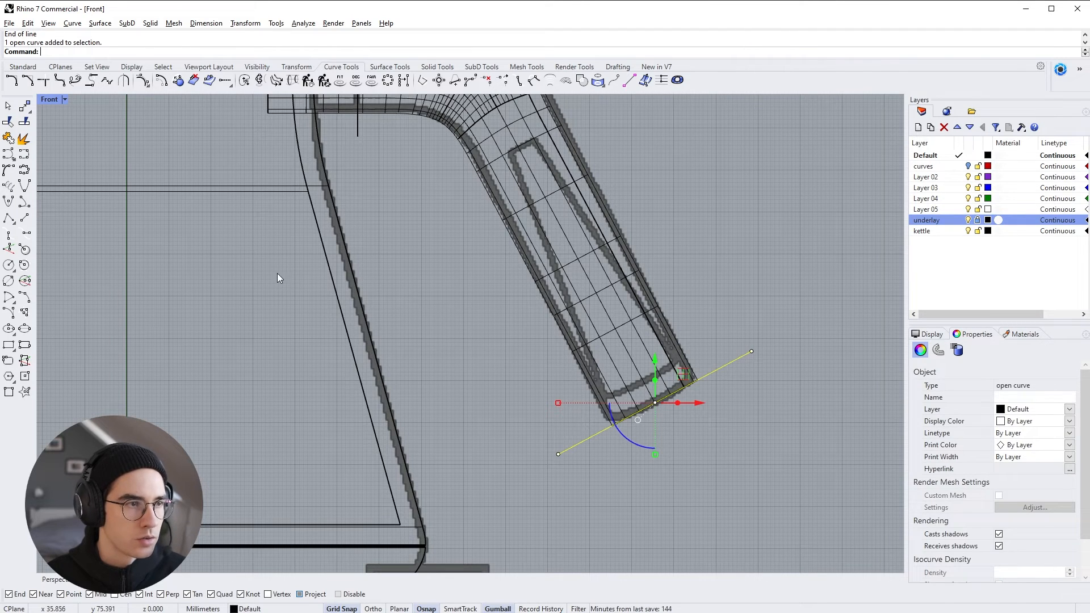
click(22, 109)
click(656, 401)
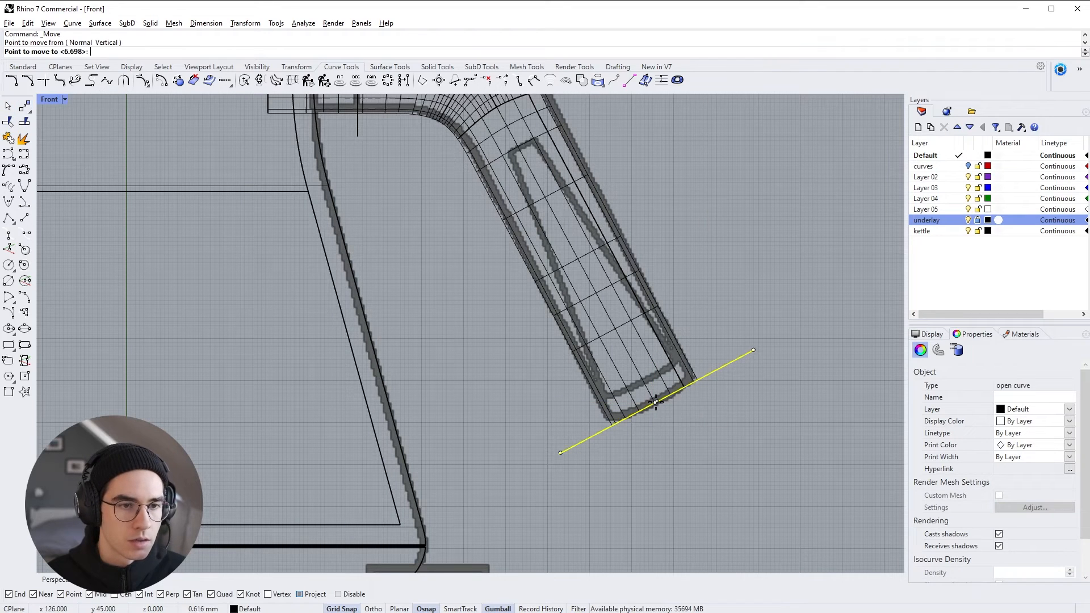
click(642, 378)
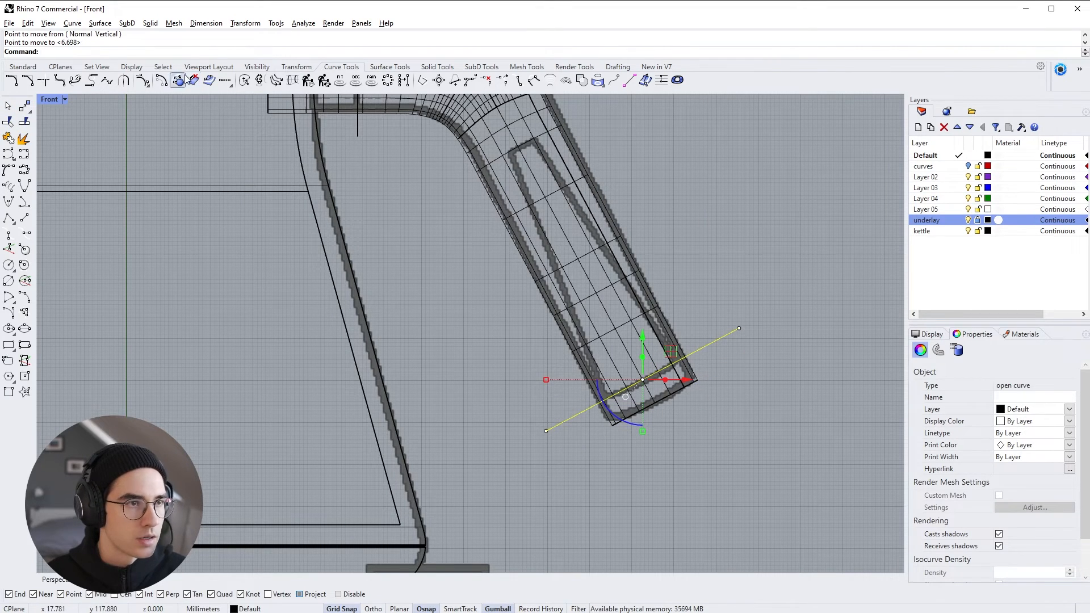
click(162, 81)
click(545, 430)
click(538, 405)
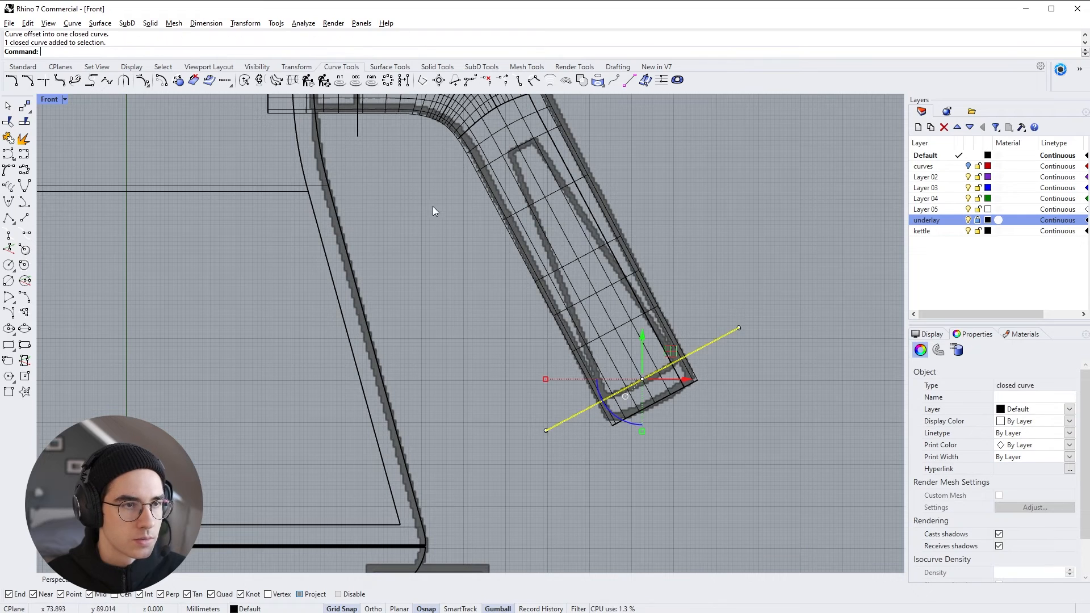
Step: Extrude both closed strips as solids about 23 mm to each side, with BothSides and Solid set to Yes
right_drag(411, 241, 492, 323)
shift+click(438, 218)
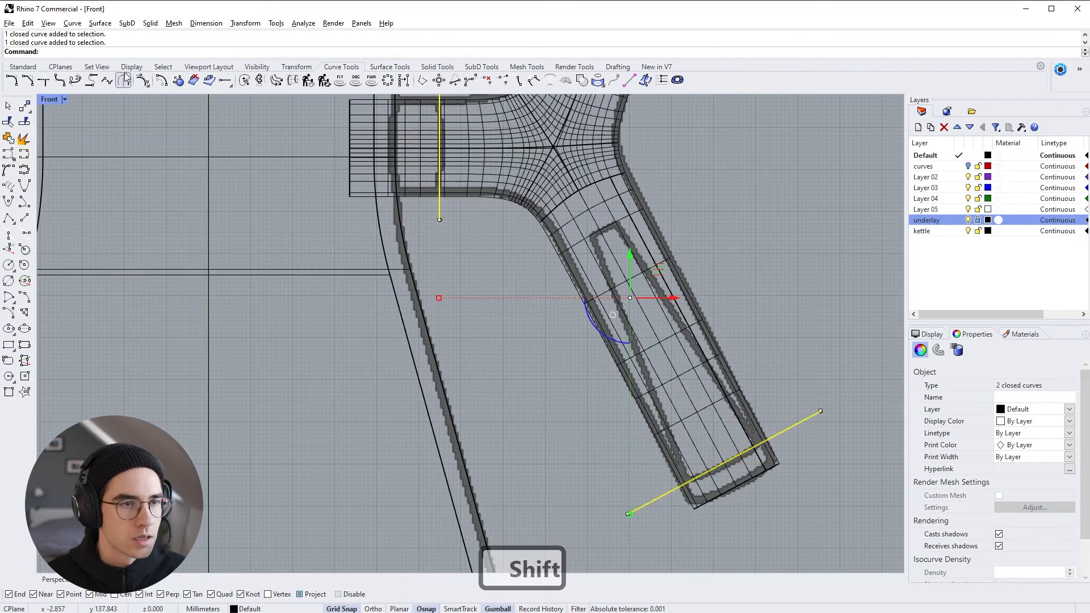
double_click(50, 101)
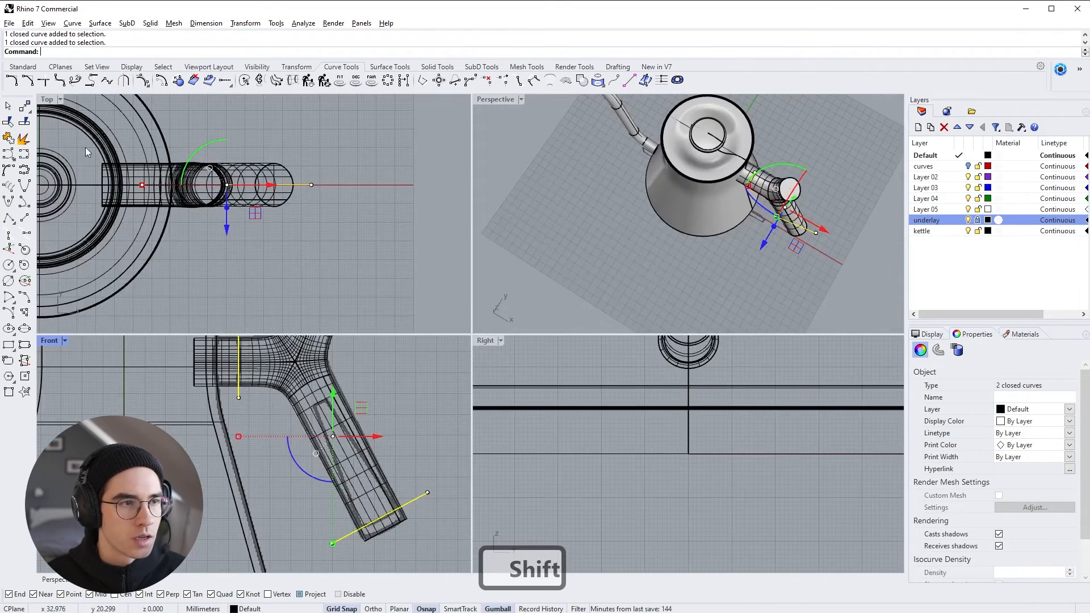
click(389, 66)
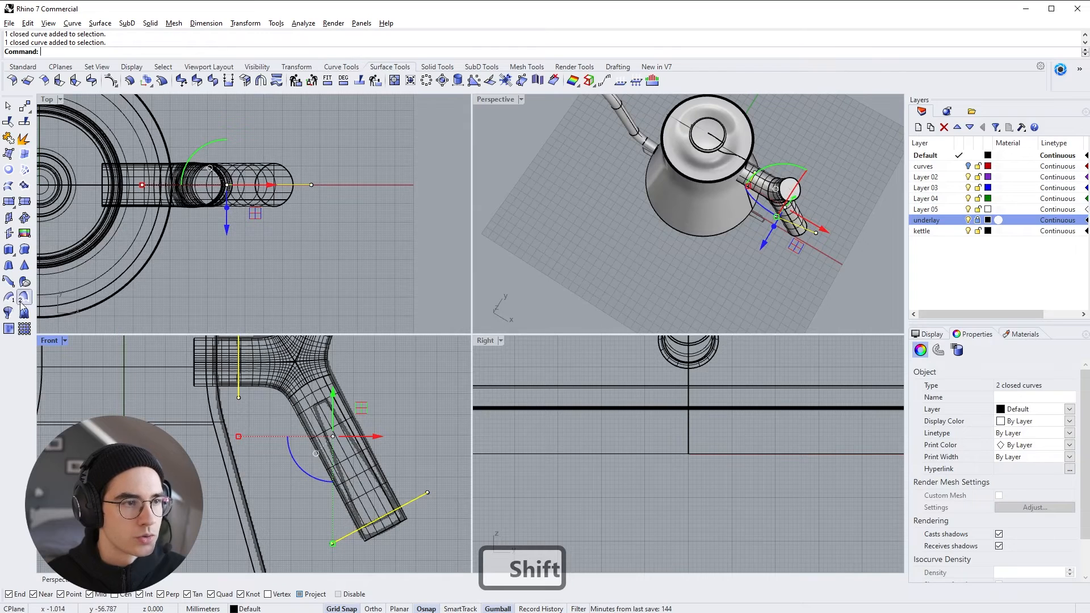
click(9, 252)
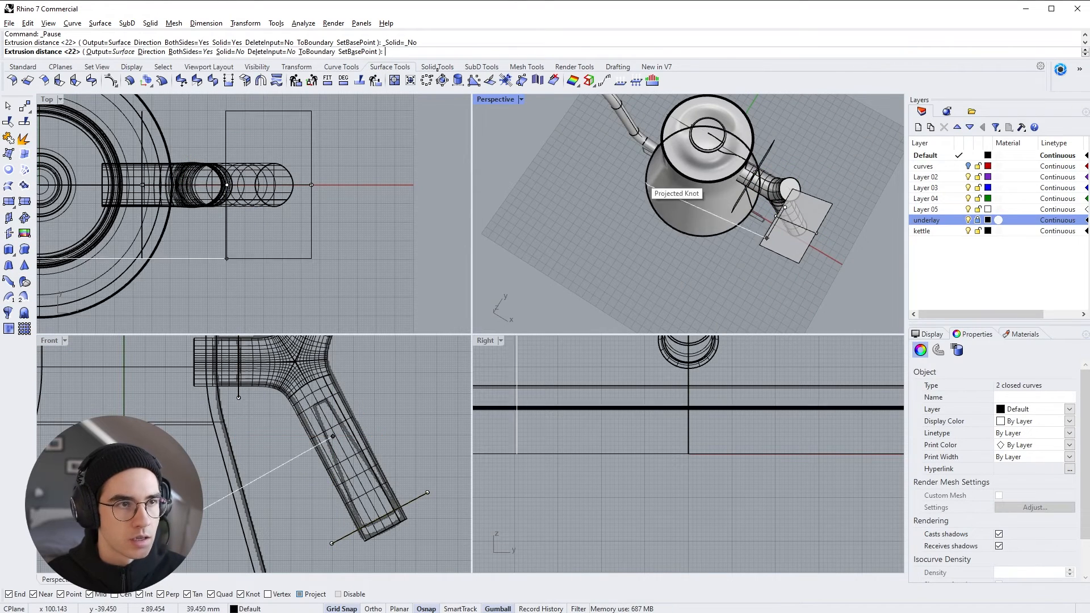
click(227, 52)
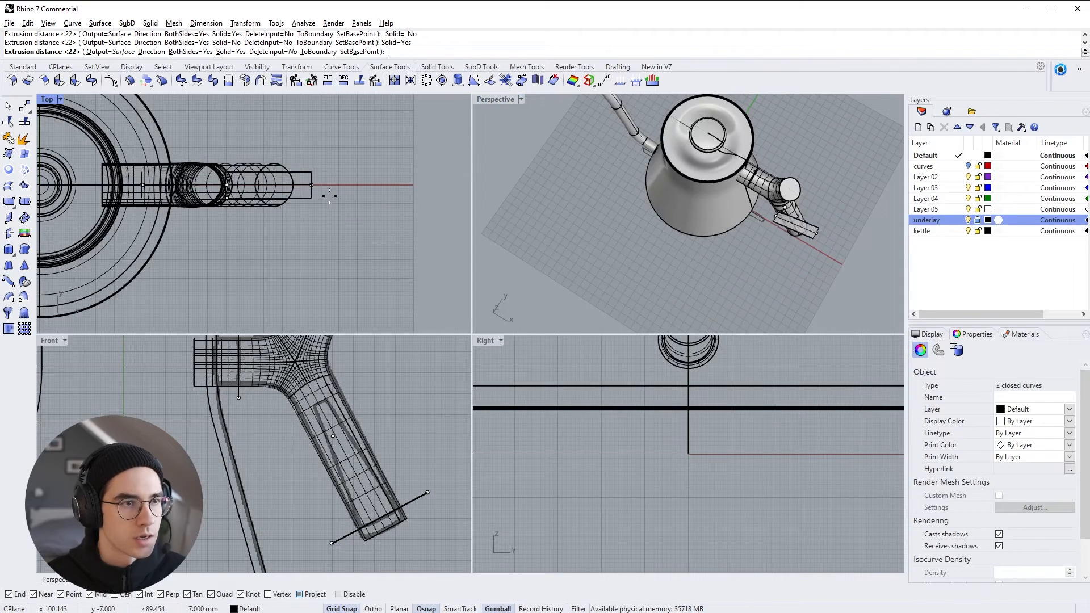
click(329, 141)
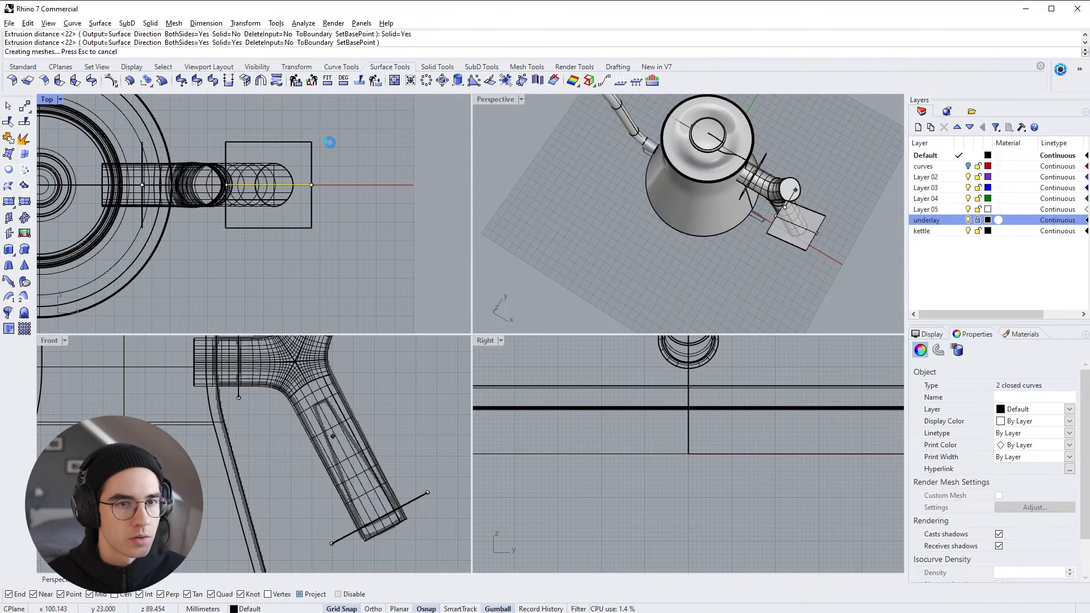
Step: Subtract the two thin slabs from the handle solid with a Boolean difference, with DeleteInput set to Yes
right_drag(796, 240, 622, 138)
click(654, 141)
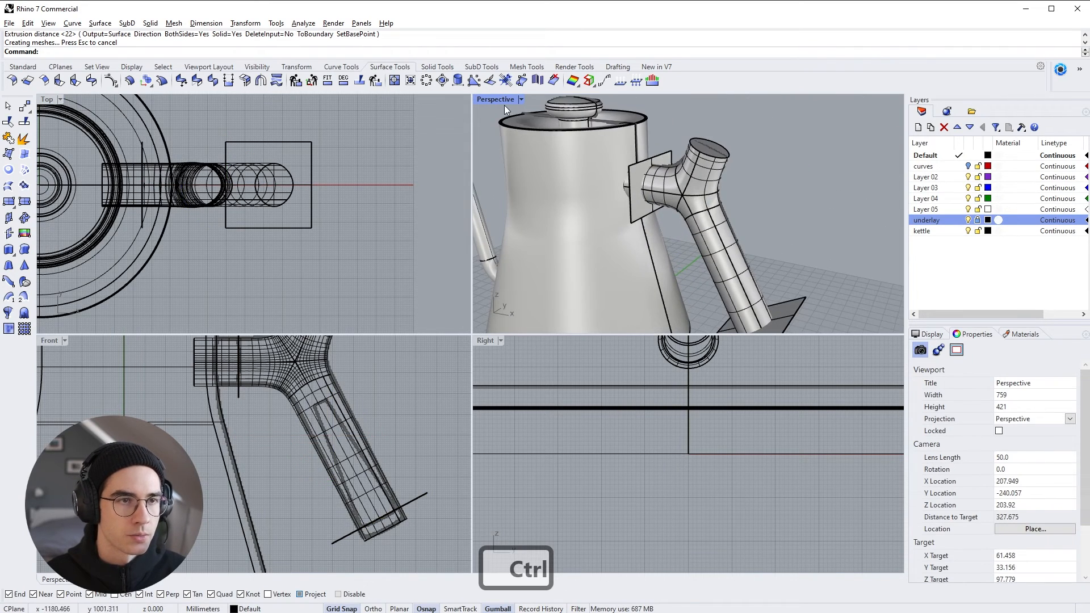
double_click(504, 103)
shift+right_drag(504, 101, 497, 243)
scroll(497, 243, down, 2)
shift+click(532, 224)
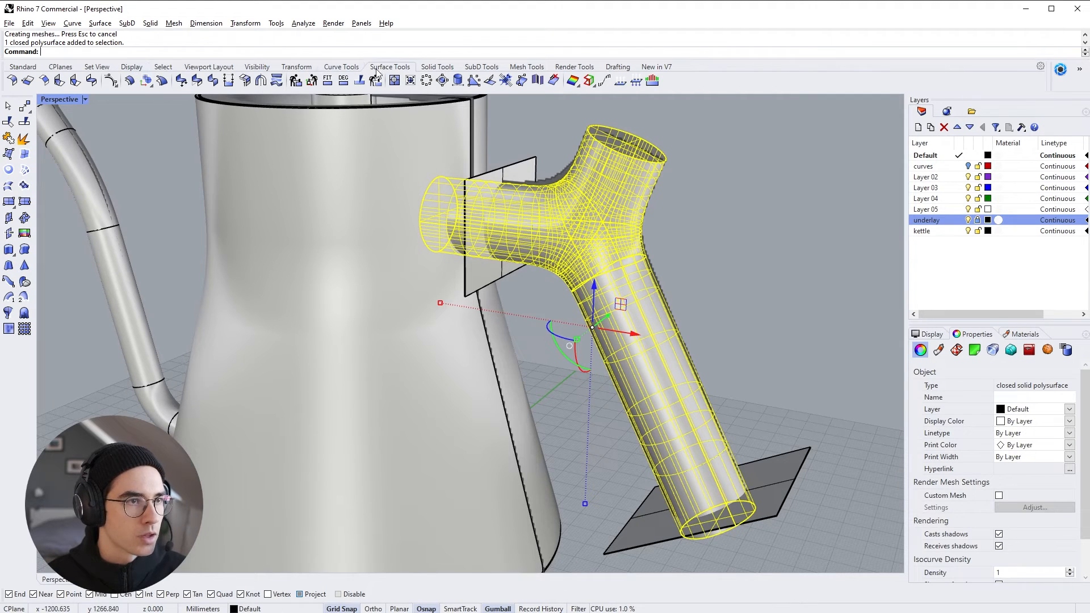
click(436, 68)
click(27, 80)
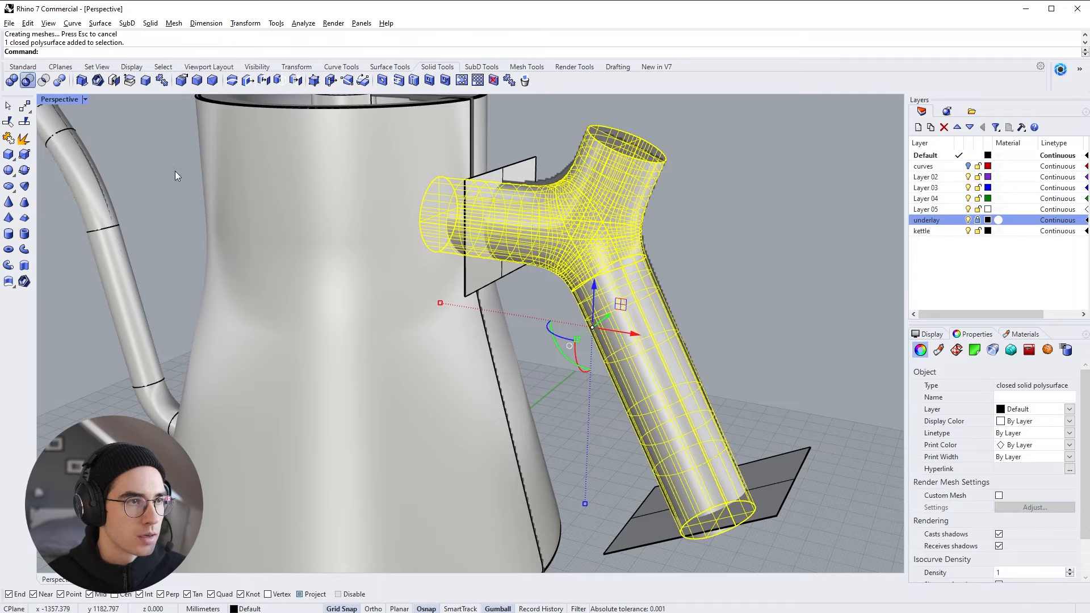
click(526, 161)
click(781, 473)
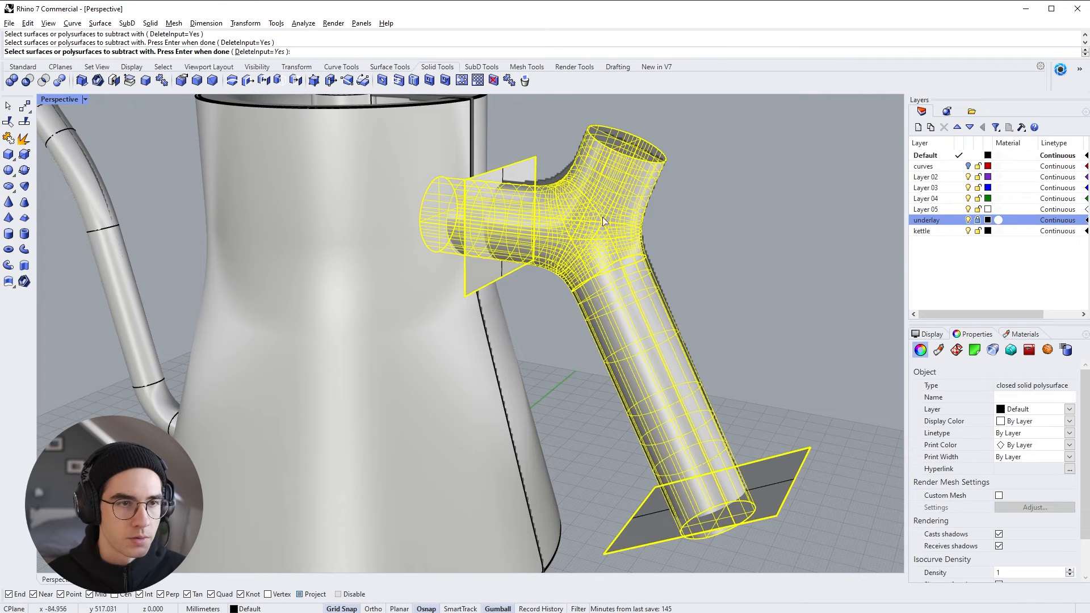
key(Return)
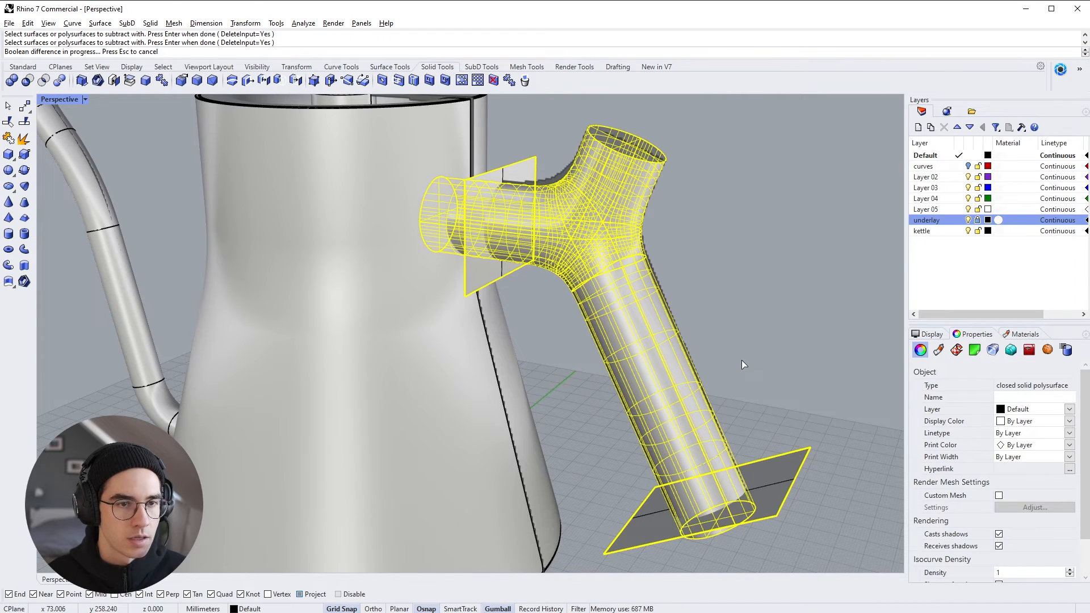
Step: Examine the split handle on the kettle and check how its connecting stub and the kettle body are separated
right_drag(759, 351, 727, 459)
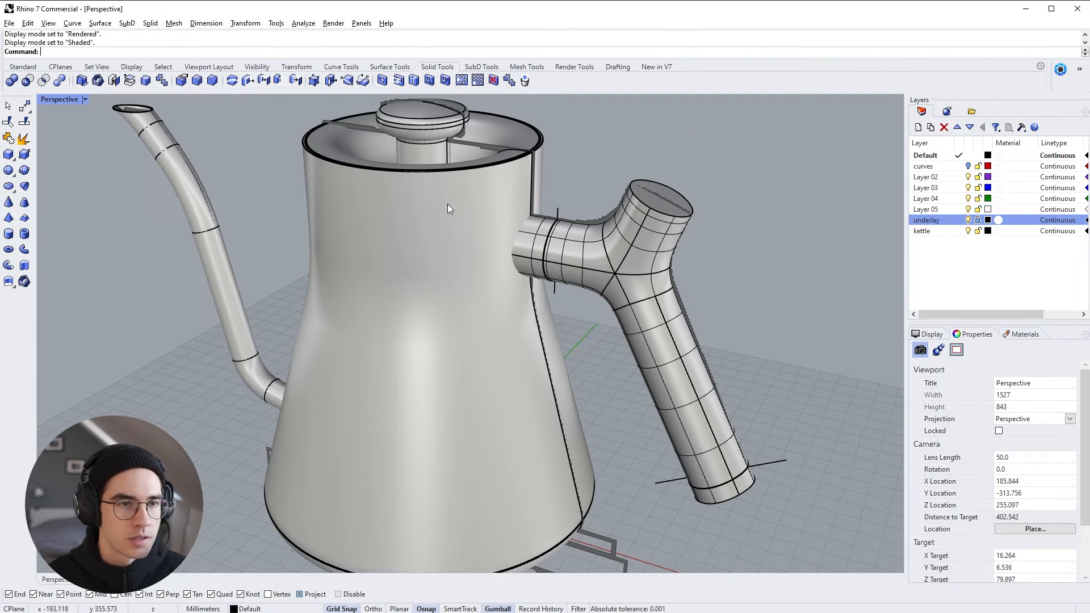
right_drag(448, 205, 616, 329)
click(560, 247)
scroll(600, 273, up, 2)
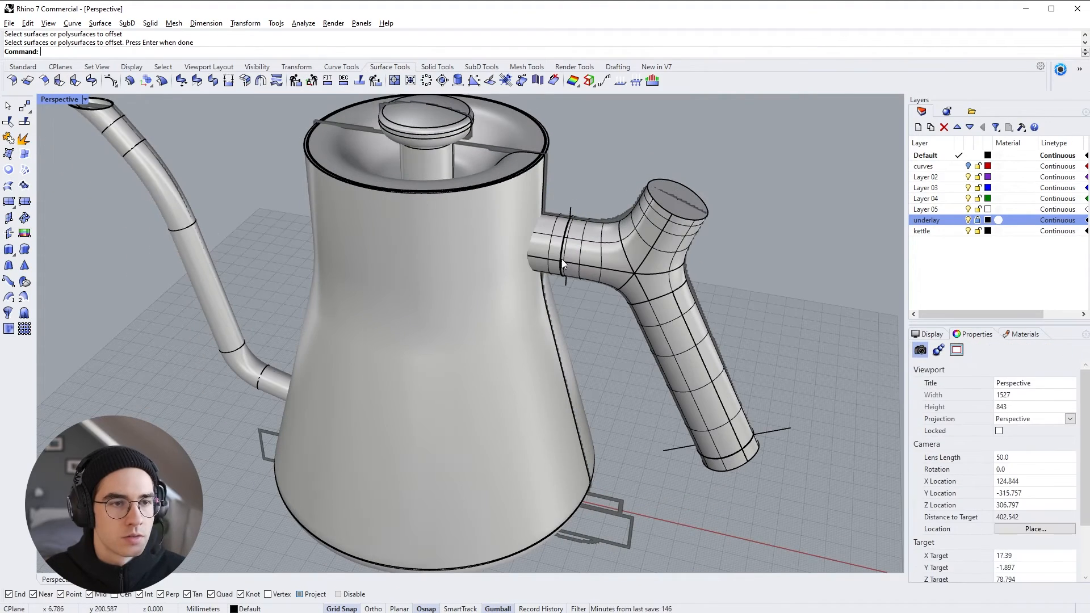
click(554, 260)
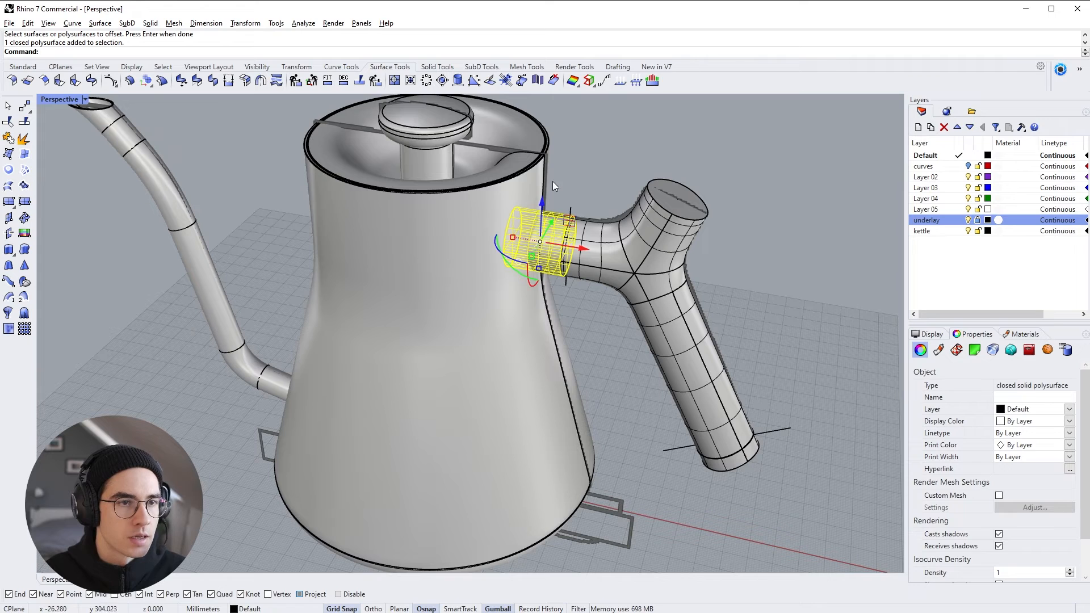
click(509, 180)
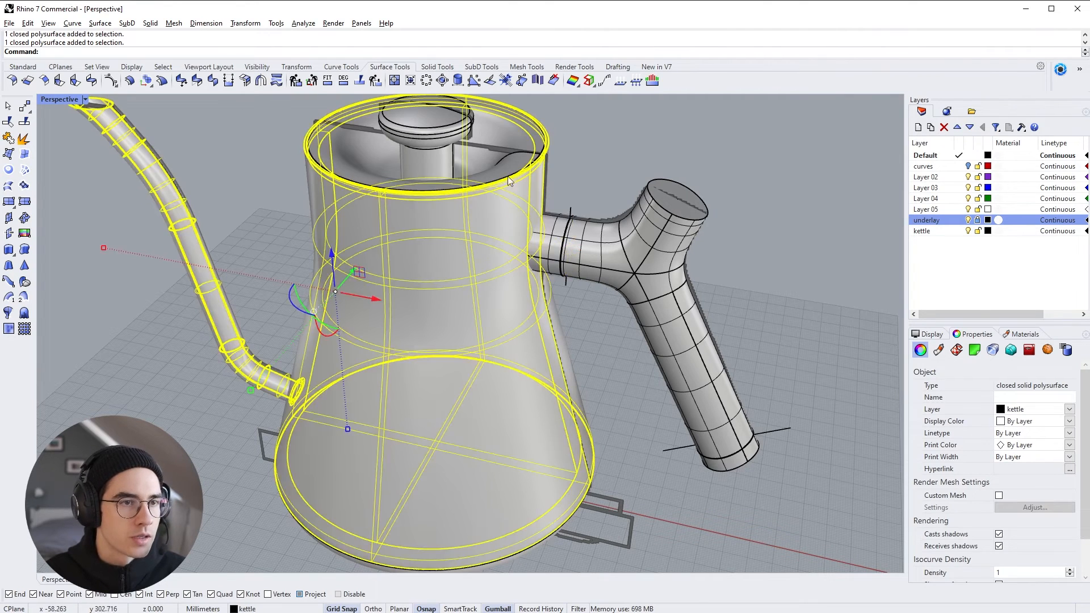
click(589, 118)
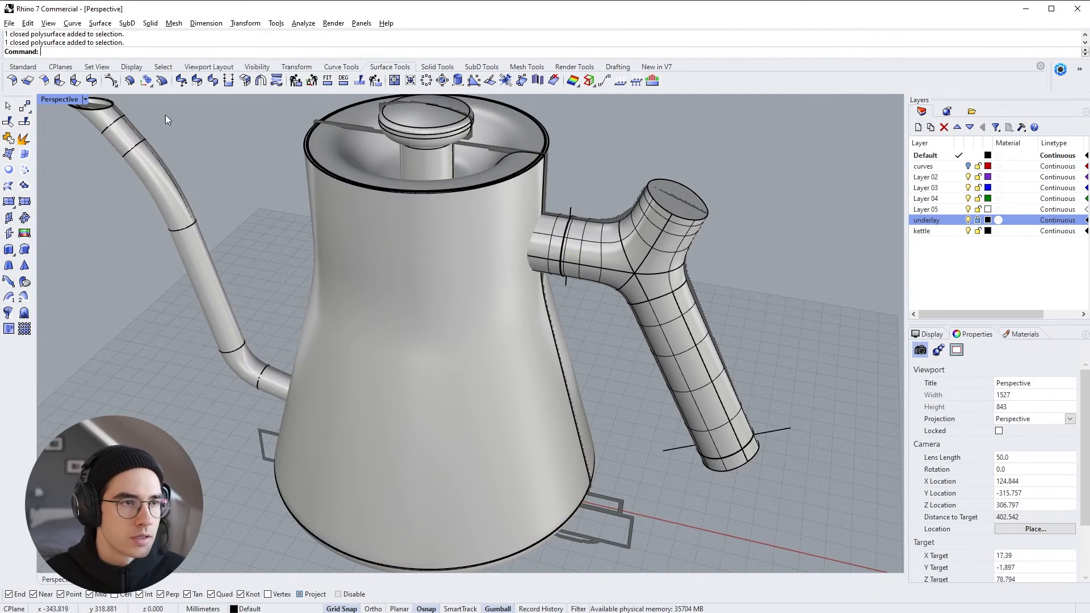
Step: Extract the kettle body's outer surface as a duplicate with ExtractSrf, setting Copy to Yes
right_click(25, 140)
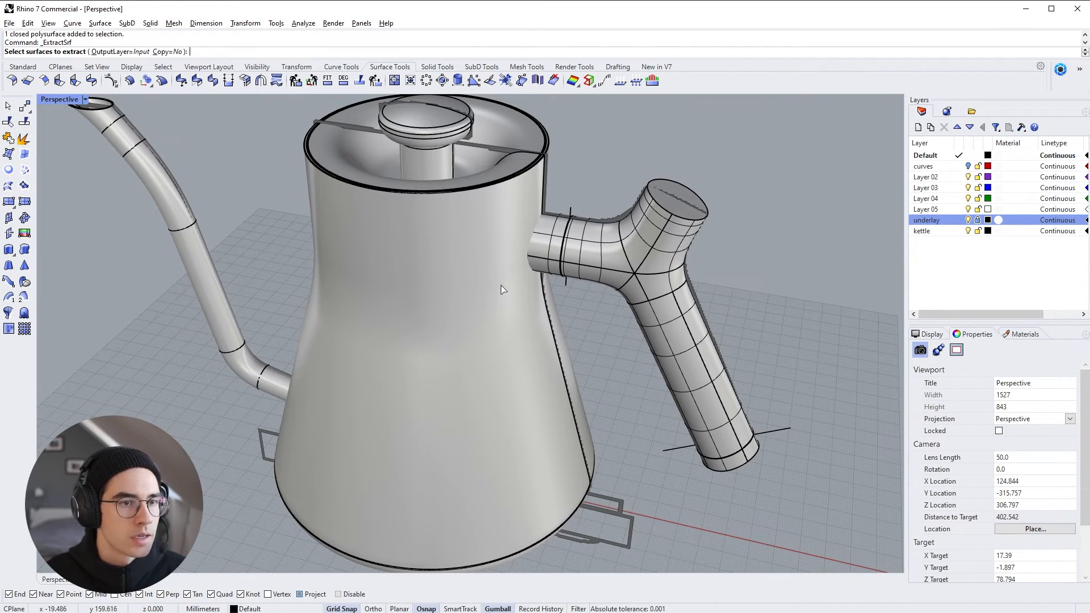
click(499, 302)
right_drag(499, 302, 525, 299)
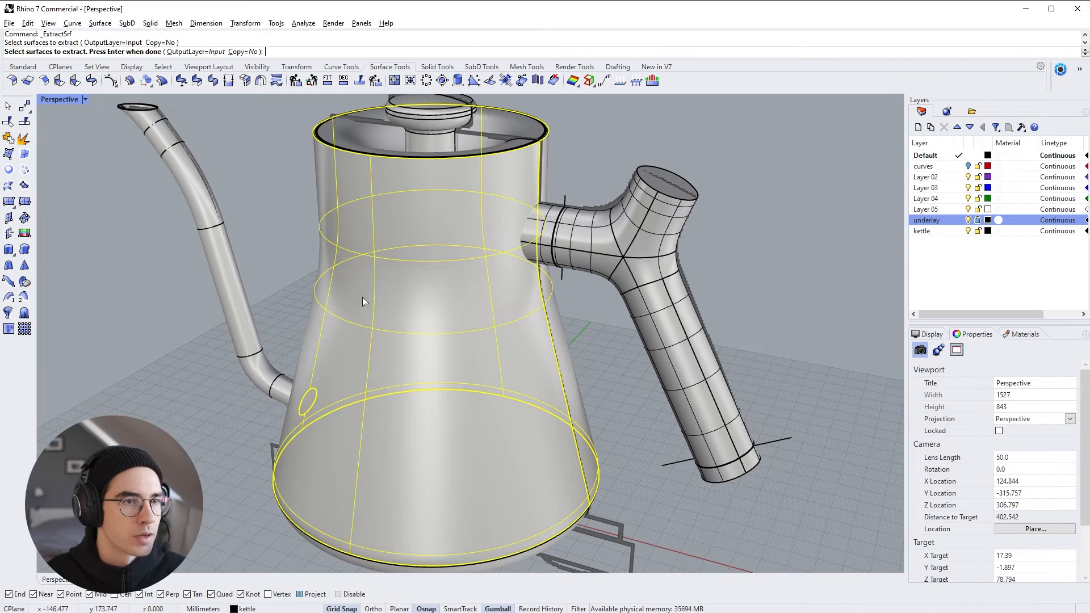
click(242, 51)
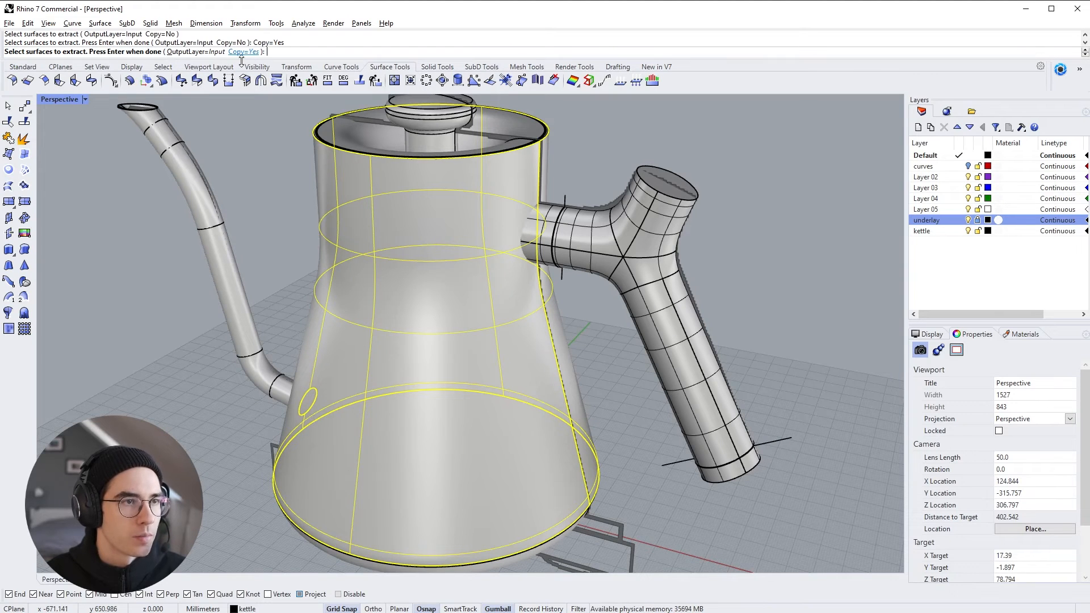
key(Return)
scroll(277, 255, down, 4)
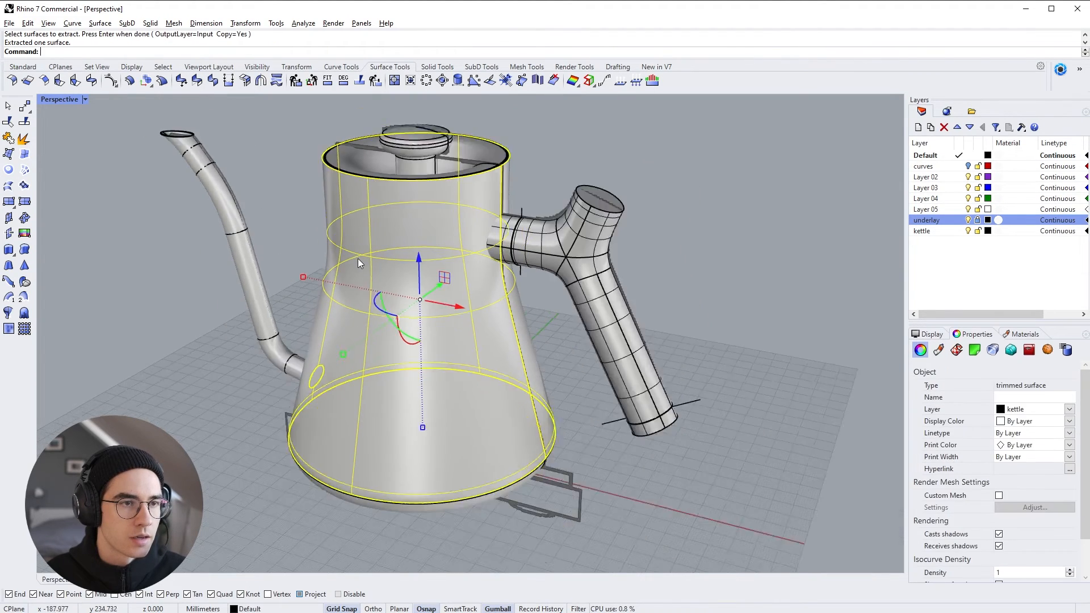
Step: Move the extracted body surface about 152 mm along Y to inspect it beside the kettle, and undo the move
right_drag(442, 244, 428, 275)
drag(428, 275, 550, 169)
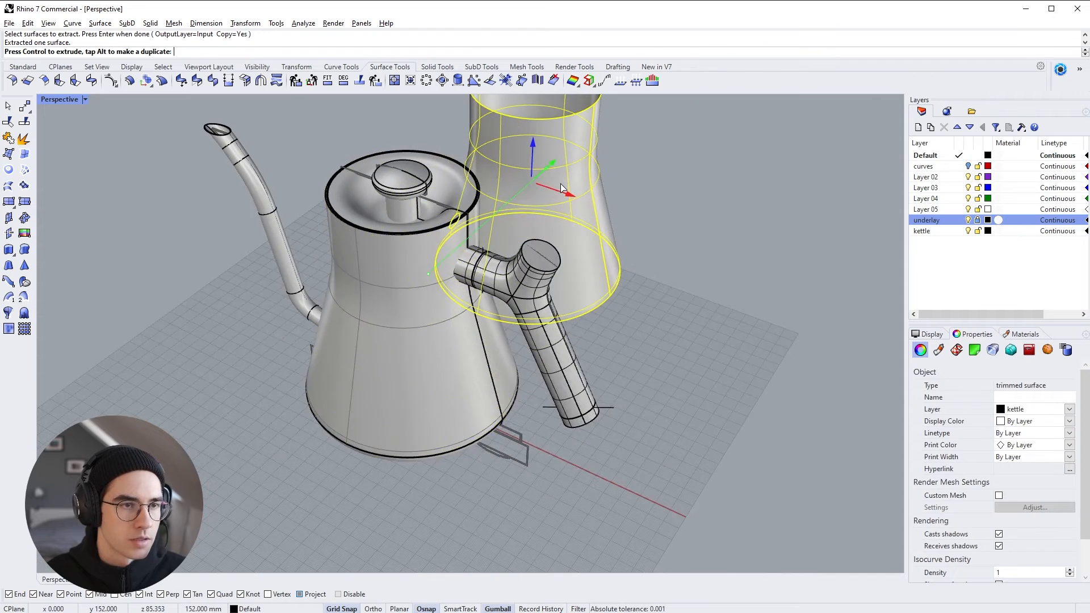
right_drag(514, 216, 511, 170)
click(365, 270)
shift+right_drag(364, 270, 470, 323)
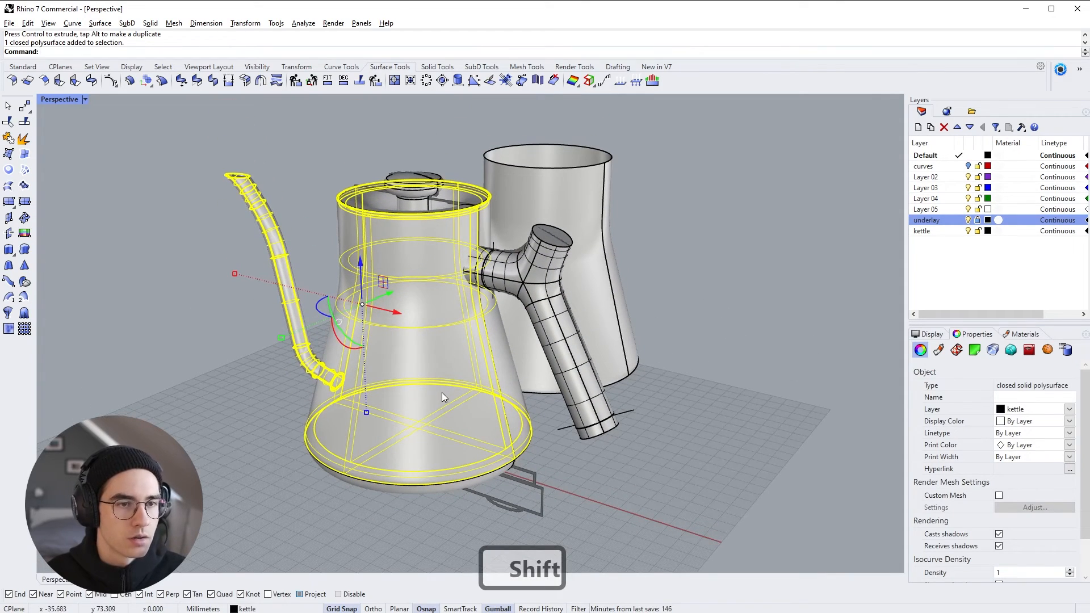
click(601, 200)
right_drag(597, 210, 589, 296)
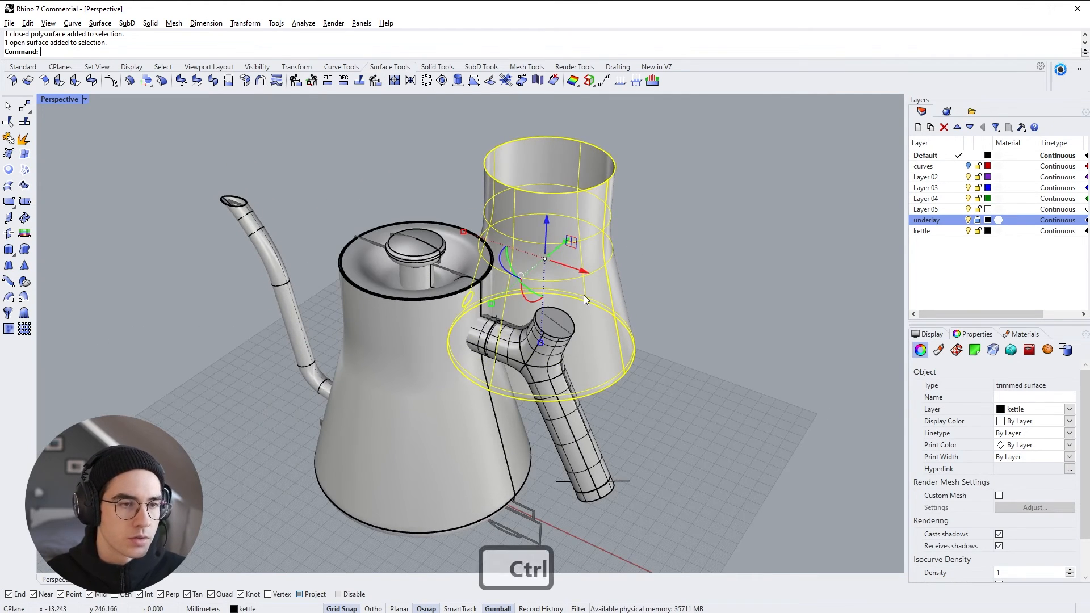
key(ctrl+z)
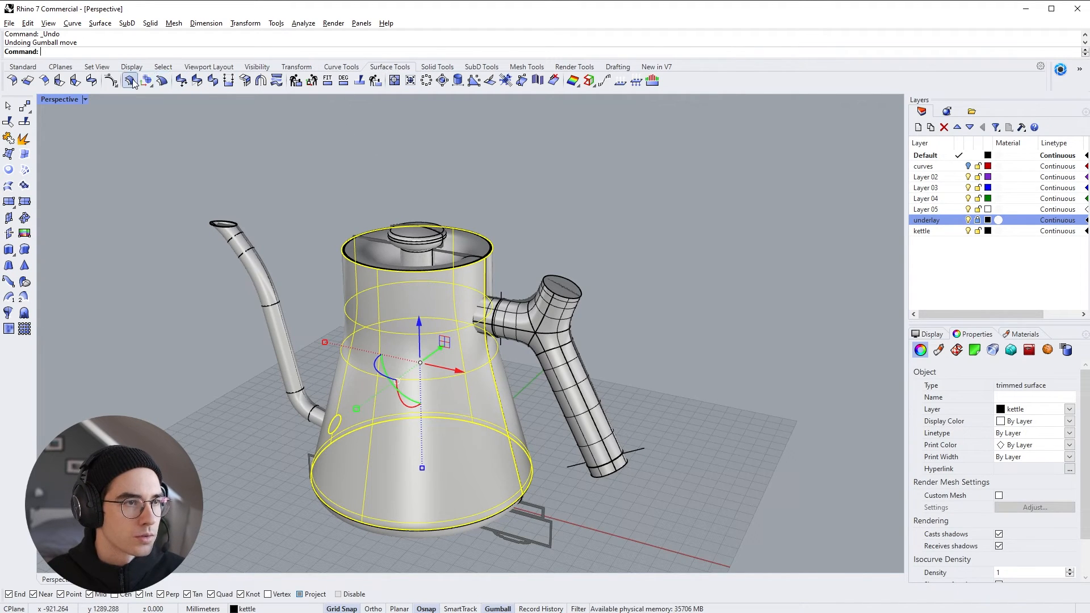
Step: Offset the extracted body surface outward by 0.2 mm into a thin shell, with Solid set to Yes
click(162, 81)
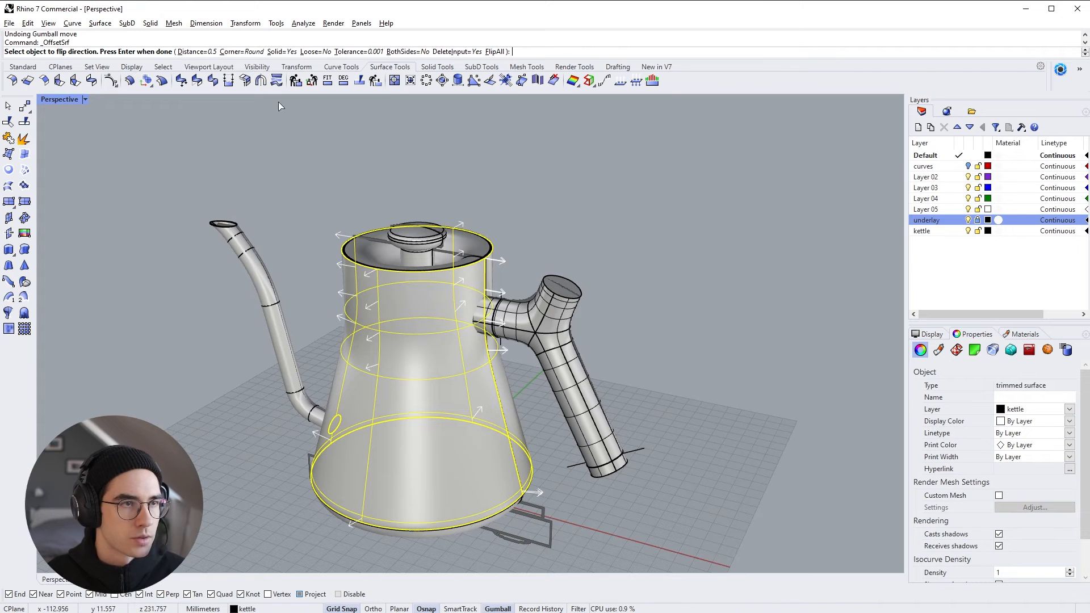
text(0.2)
key(Return)
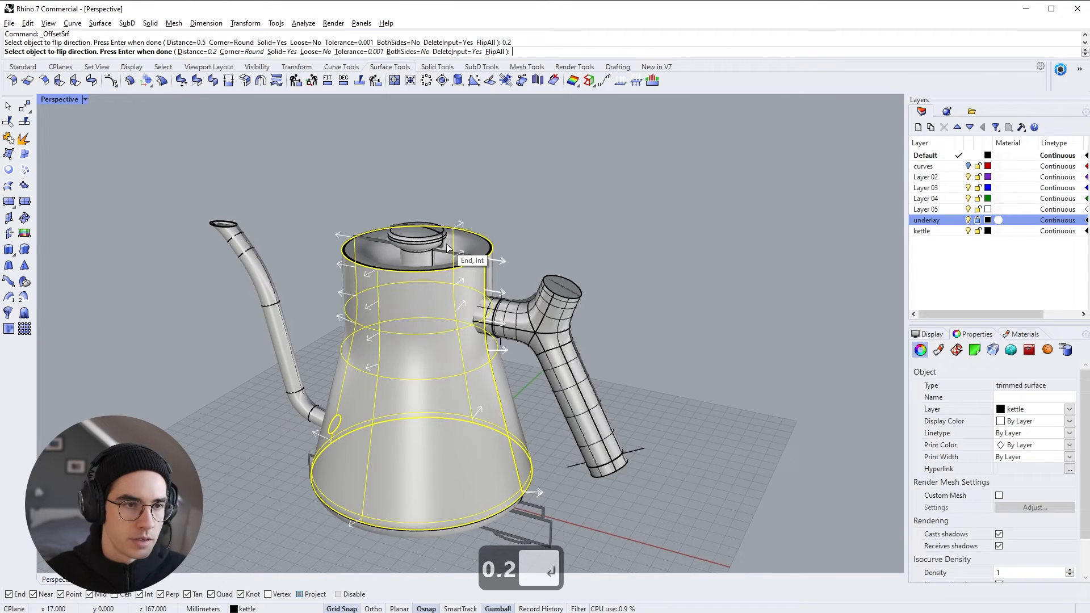
scroll(428, 333, up, 5)
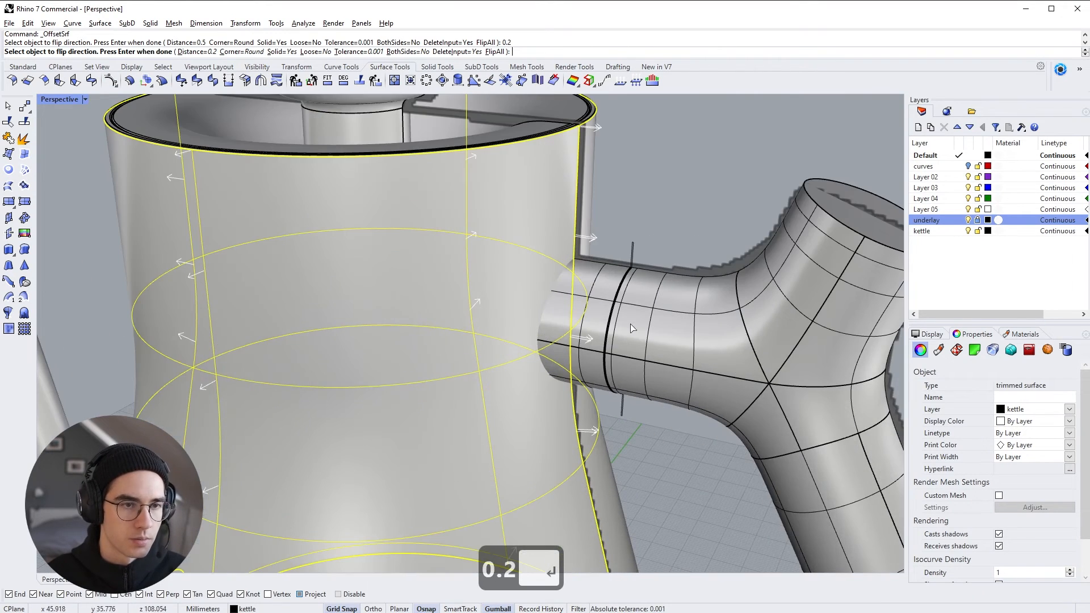
mouse_move(606, 363)
right_down()
mouse_move(665, 158)
mouse_move(607, 363)
right_up()
right_click(665, 159)
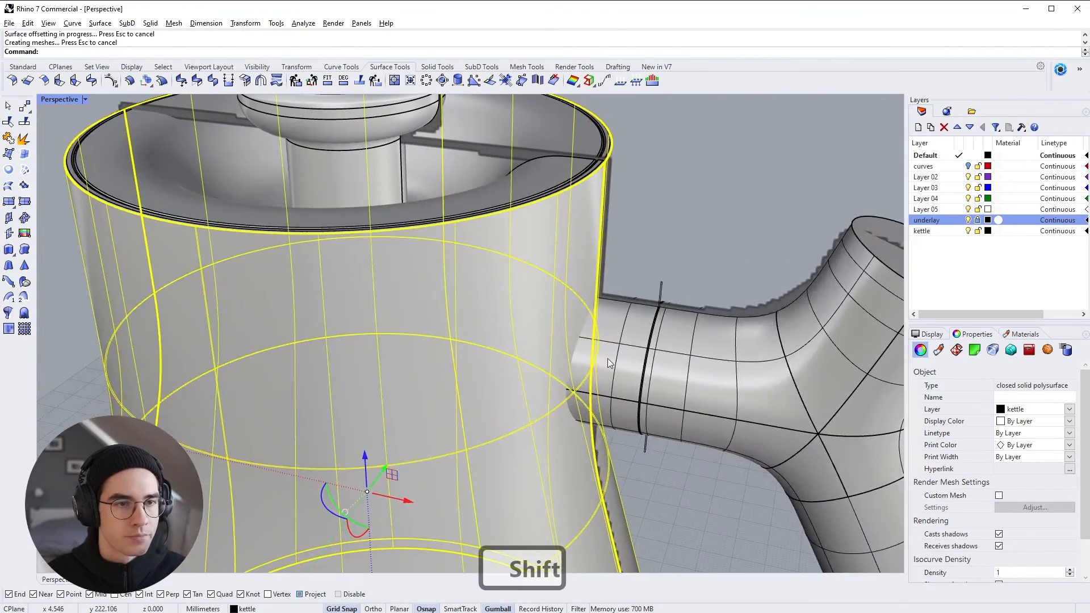
Step: Subtract the thin offset shell from the handle's connecting stub with a Boolean difference, with DeleteInput set to Yes
shift+click(614, 400)
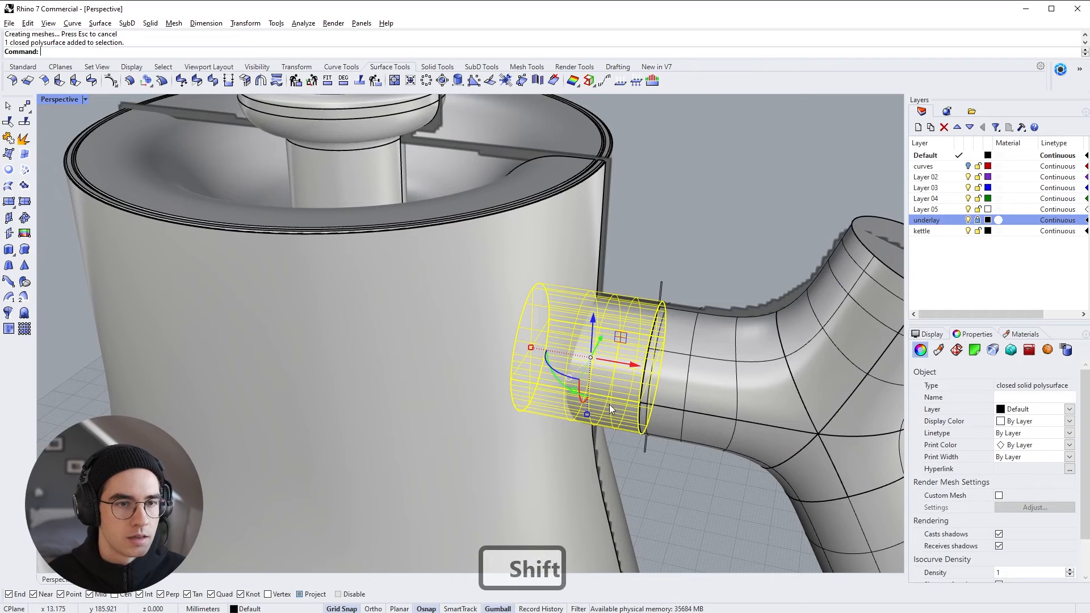
click(437, 68)
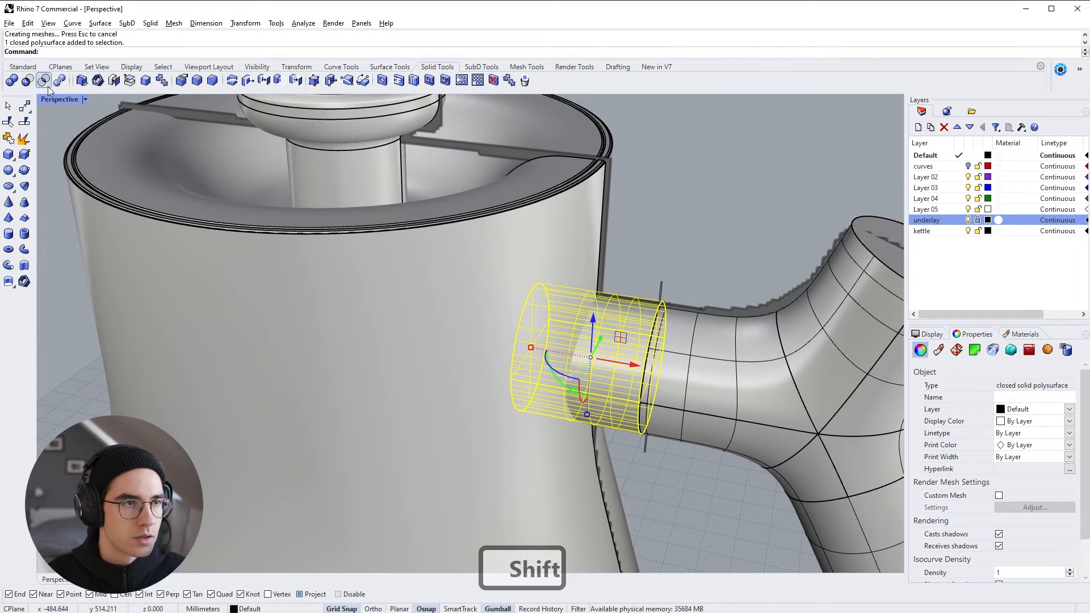
click(27, 80)
click(579, 234)
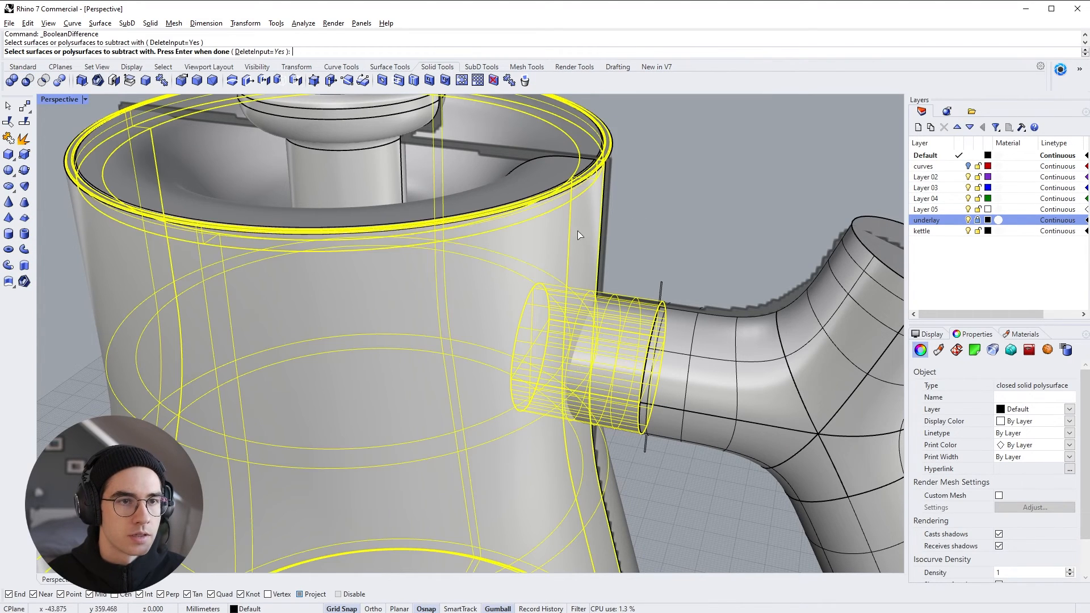
ctrl+click(603, 207)
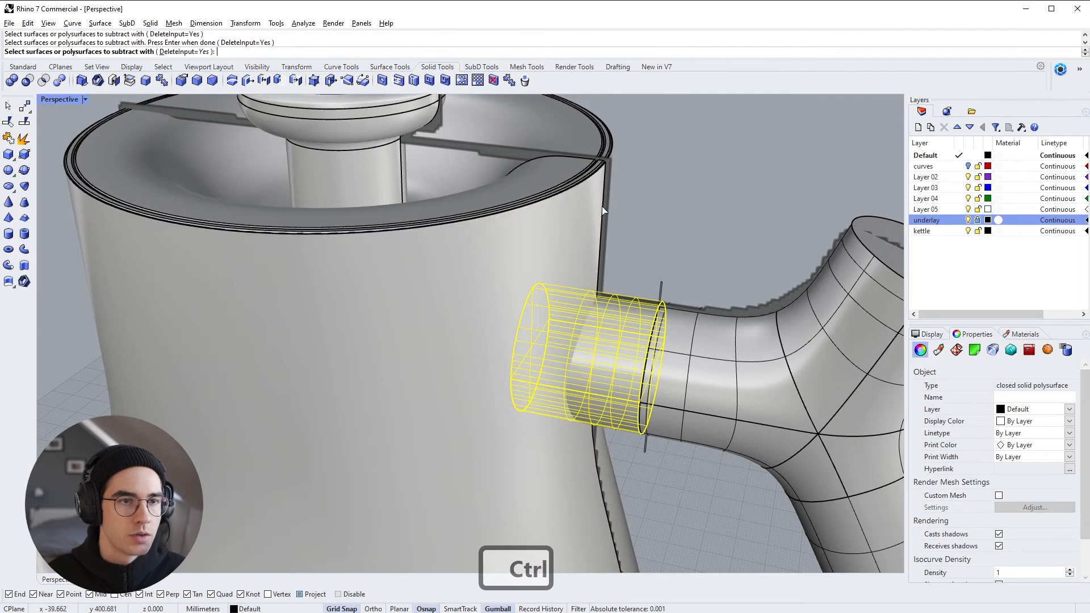
click(602, 207)
click(652, 247)
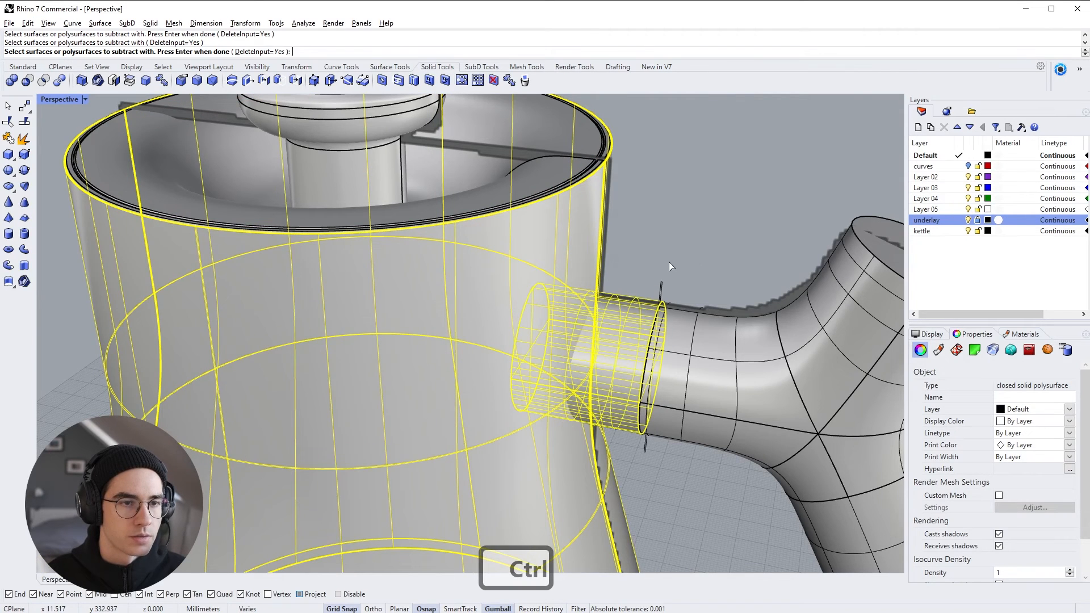
key(Return)
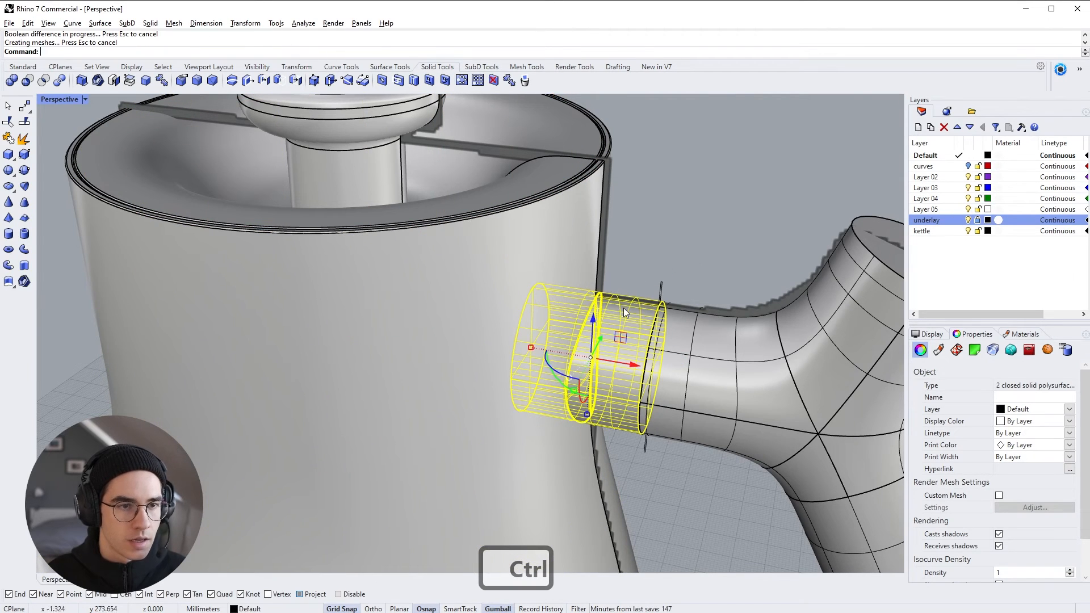
Step: Delete the cut-off stub piece inside the kettle body, keeping the outer piece, and inspect the joint
right_drag(560, 341, 601, 309)
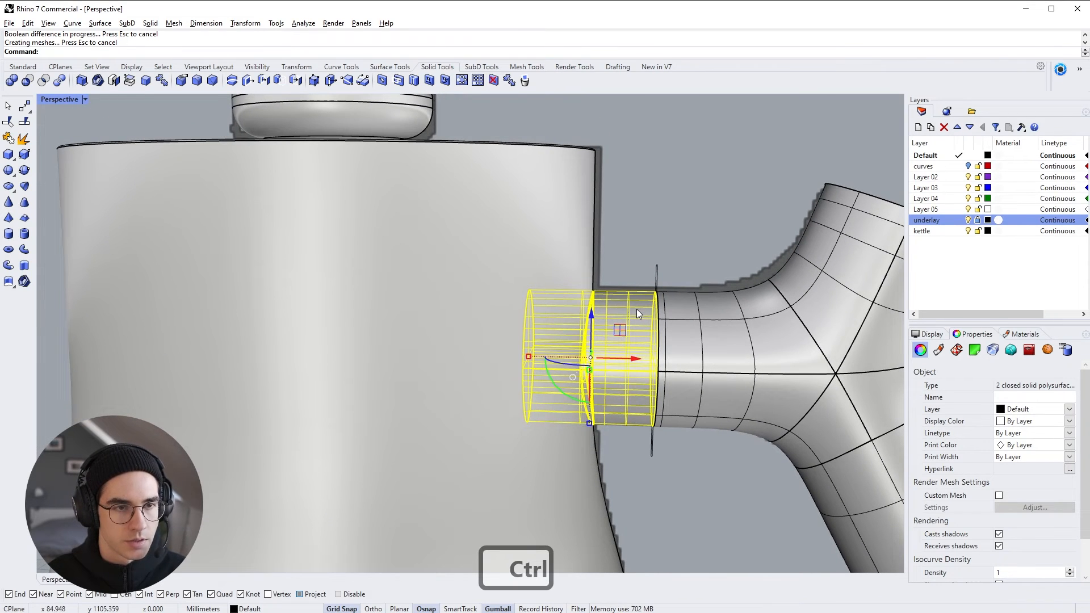
ctrl+click(632, 312)
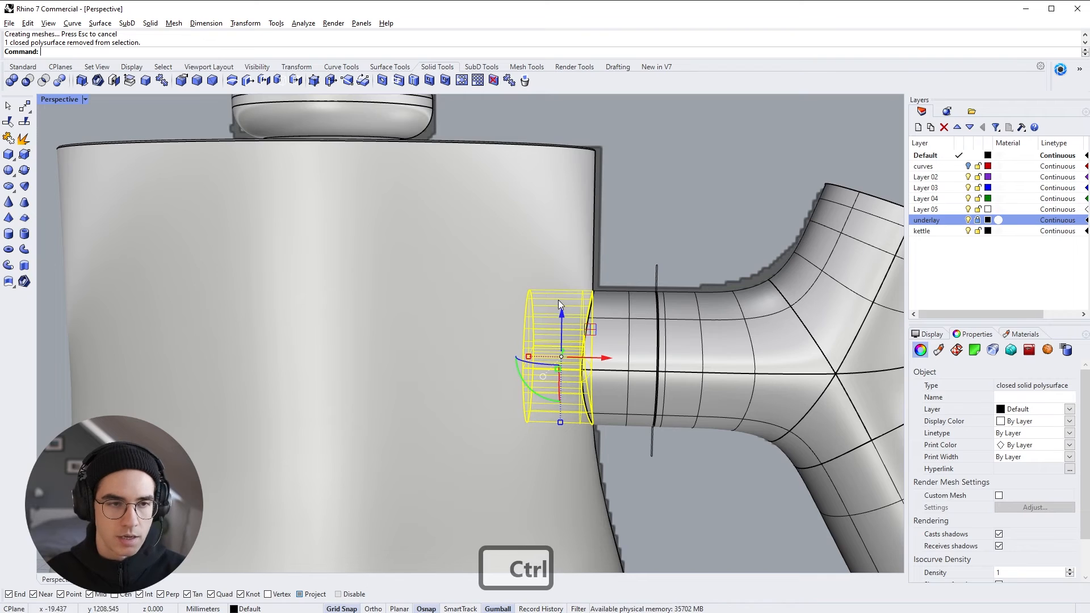
key(Delete)
right_drag(570, 362, 546, 258)
right_drag(485, 281, 520, 244)
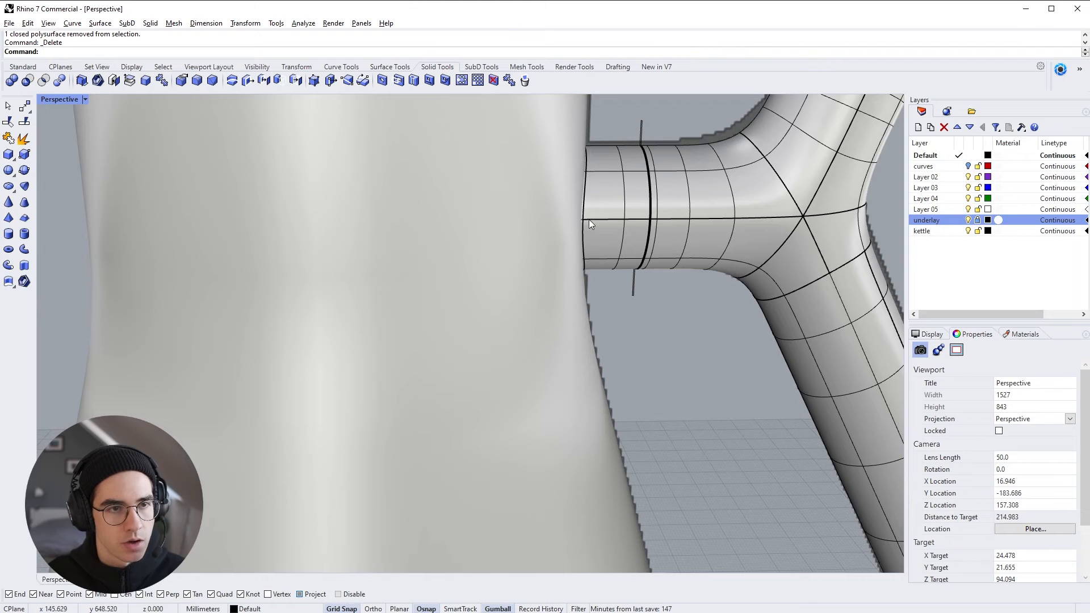
right_drag(588, 219, 519, 307)
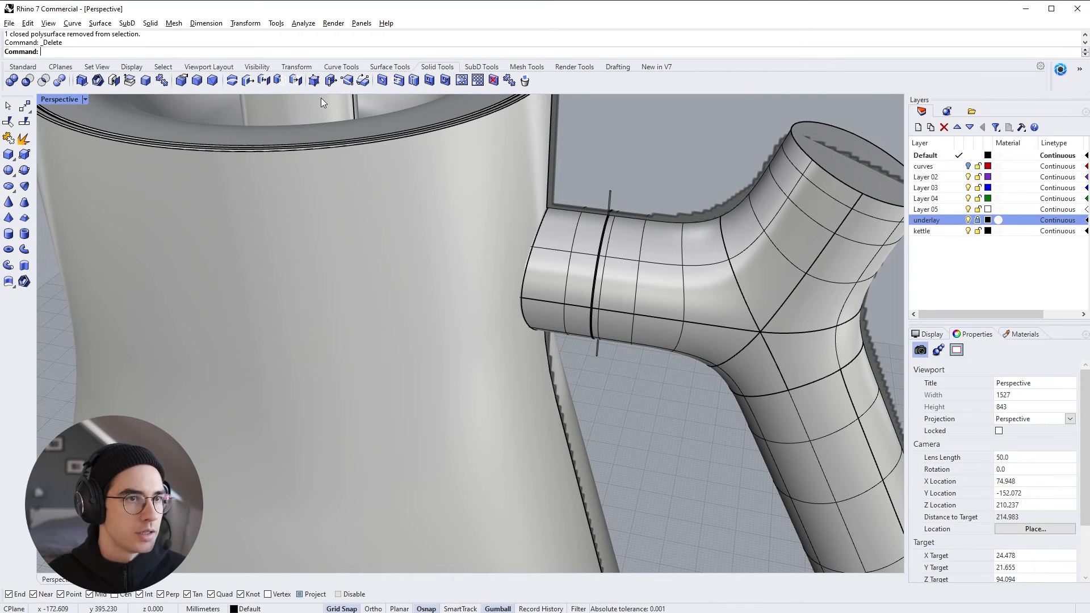
Step: Hide the underlay layer and chain-select the stub joint's edges and the handle's upper end rim for 0.3 mm fillets
click(197, 80)
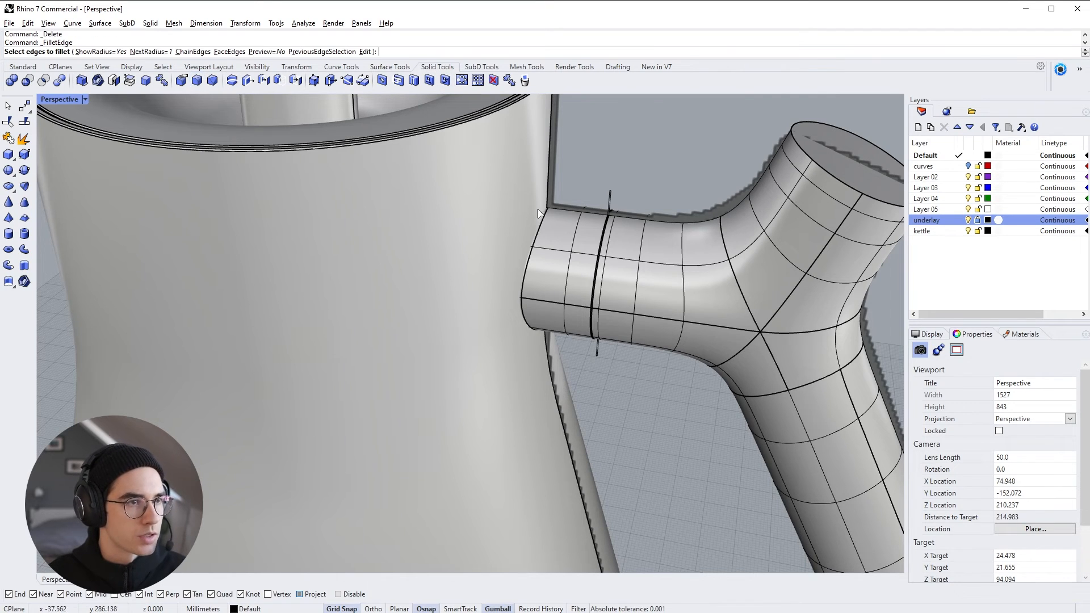
click(969, 220)
right_drag(721, 264, 570, 307)
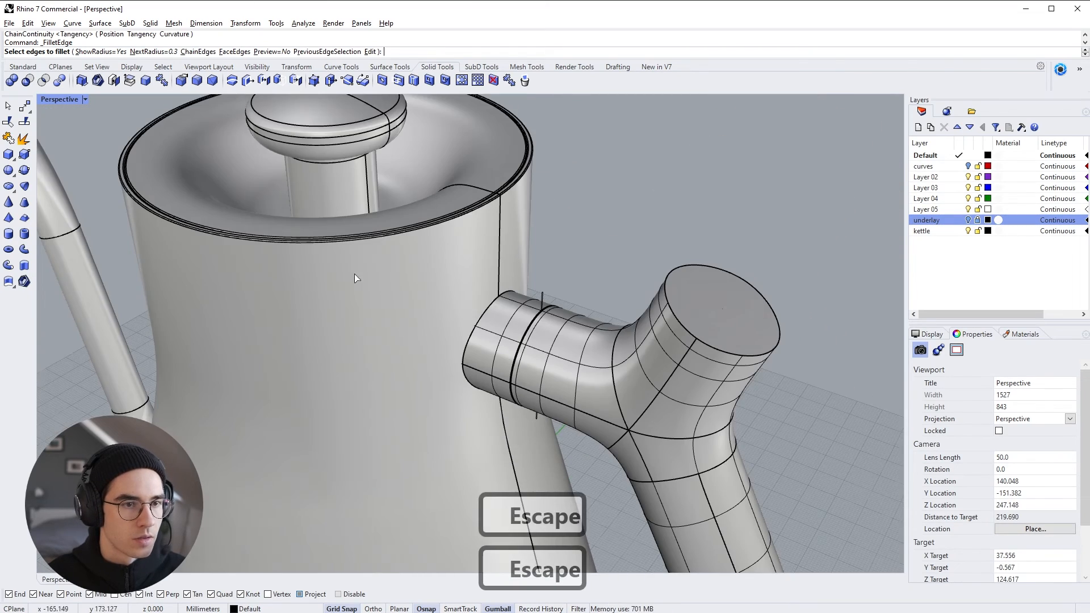
right_drag(549, 395, 521, 342)
text(c)
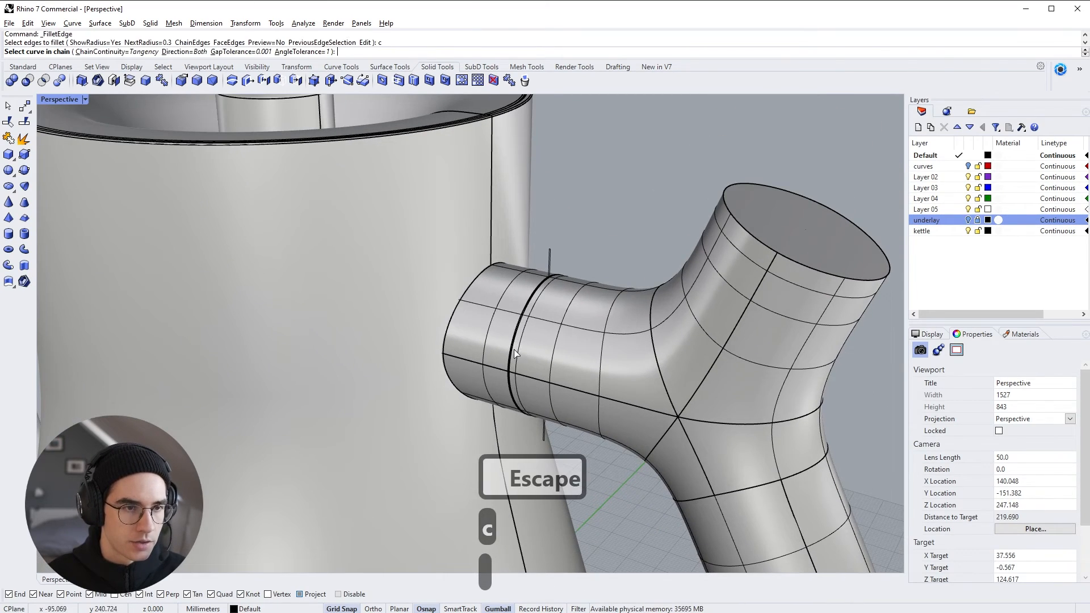
key(space)
click(513, 349)
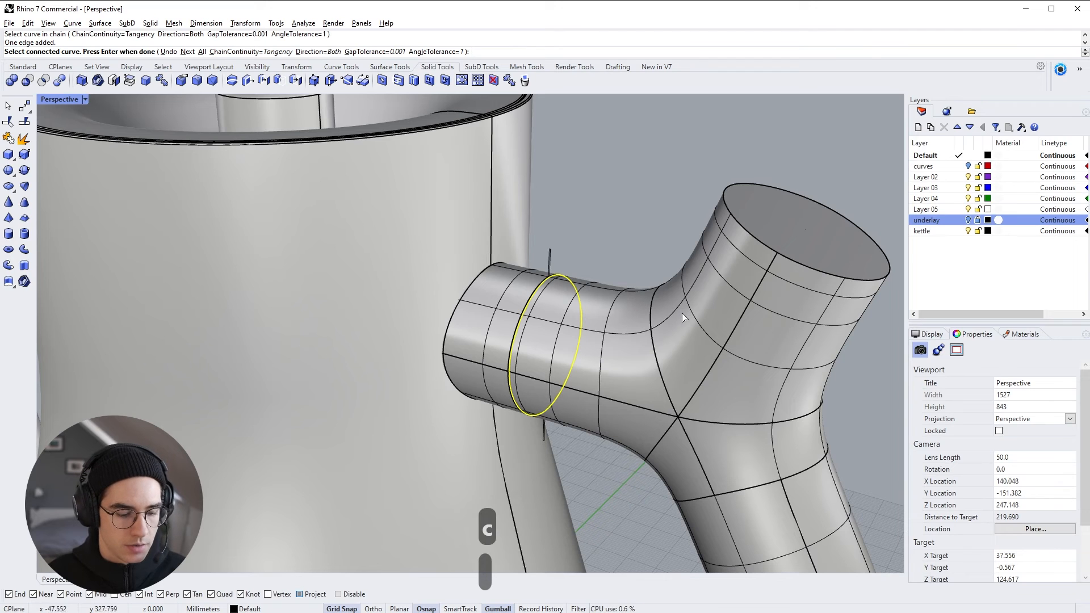
right_click(682, 312)
right_click(750, 240)
click(750, 238)
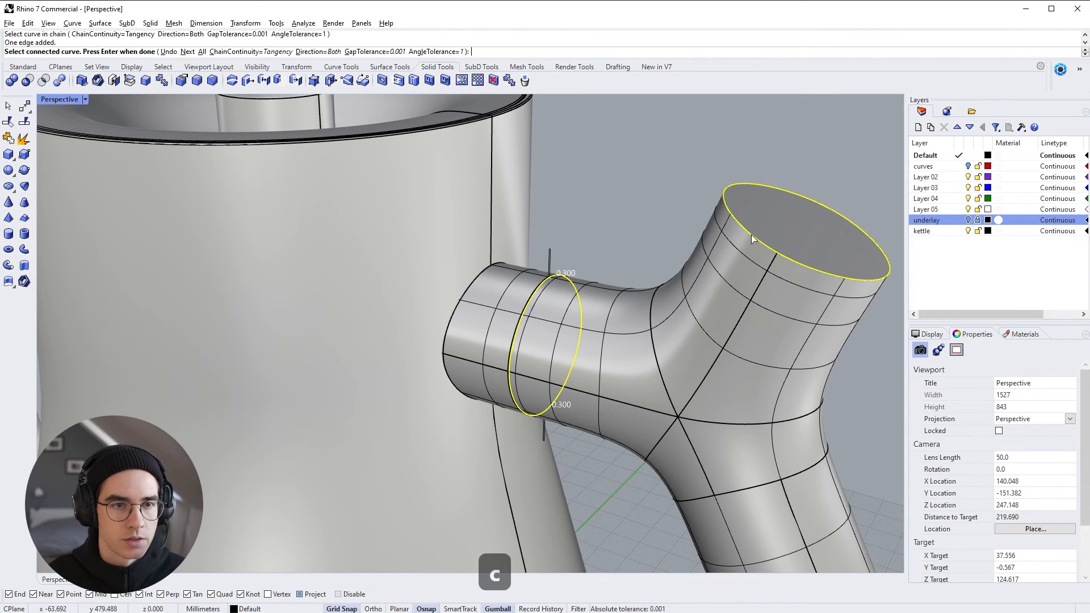
shift+right_drag(785, 486, 559, 149)
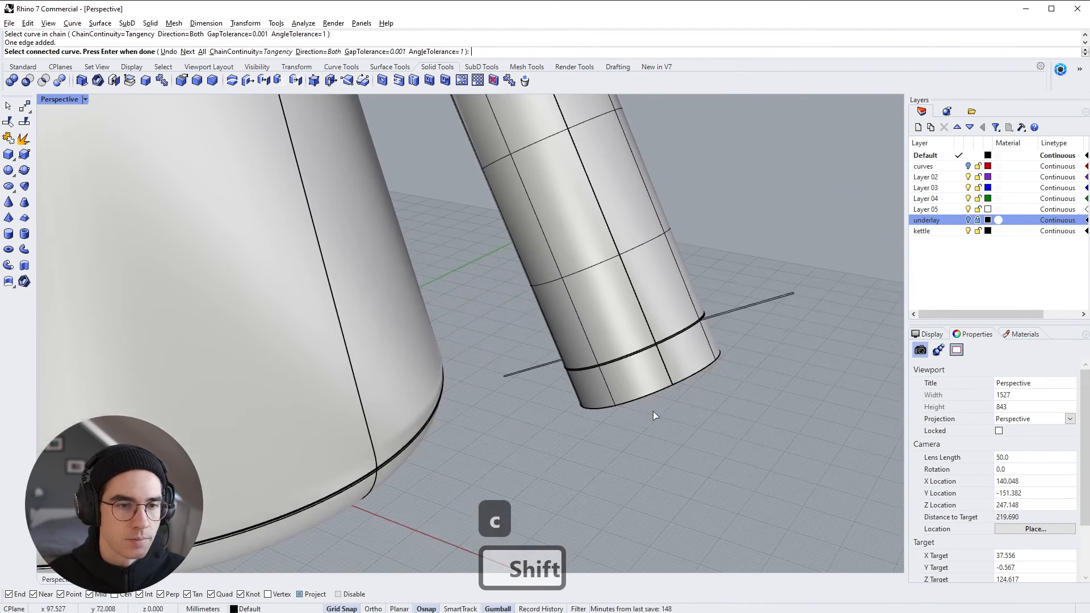
key(space)
Step: Add both edges of the handle's lower joint and its lower end rim as chains, and apply the 0.3 mm fillets
text(c)
key(space)
click(640, 350)
key(space)
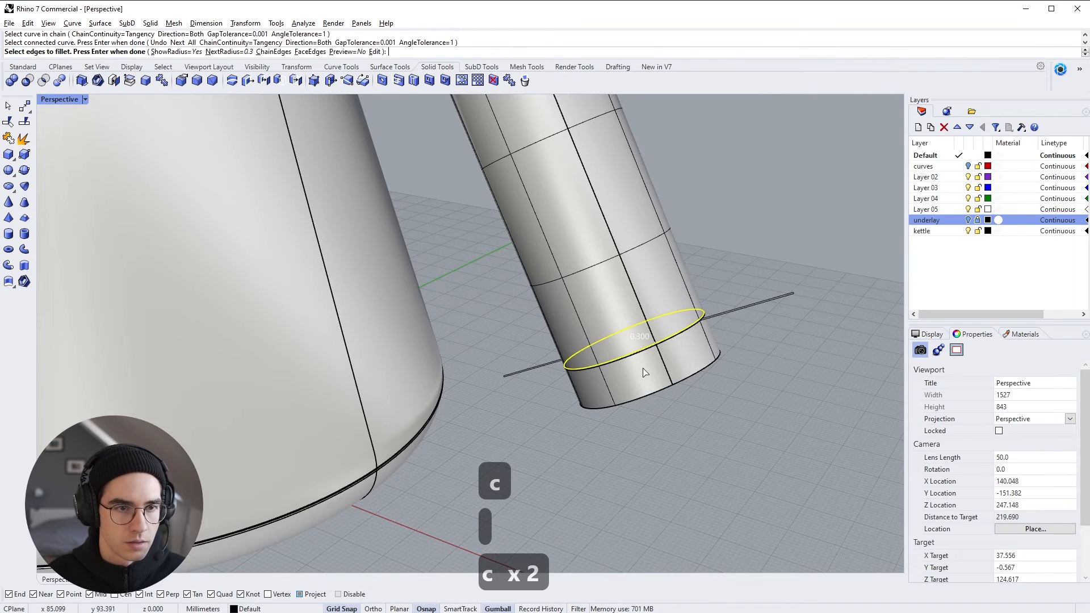
text(c)
key(space)
click(644, 361)
key(space)
text(c)
key(space)
click(663, 390)
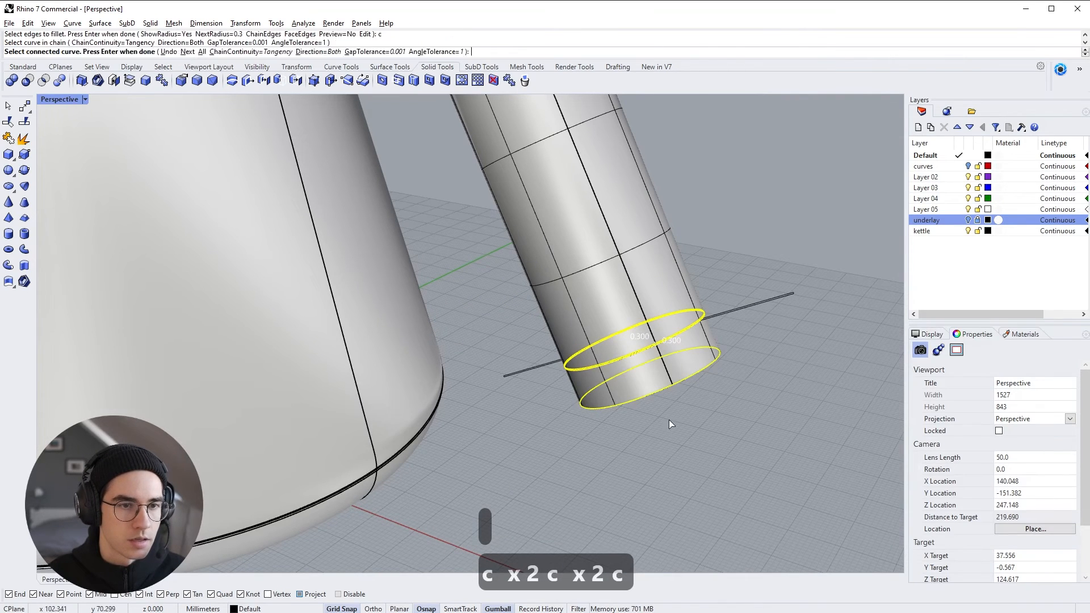
key(space)
key(space)
key(space)
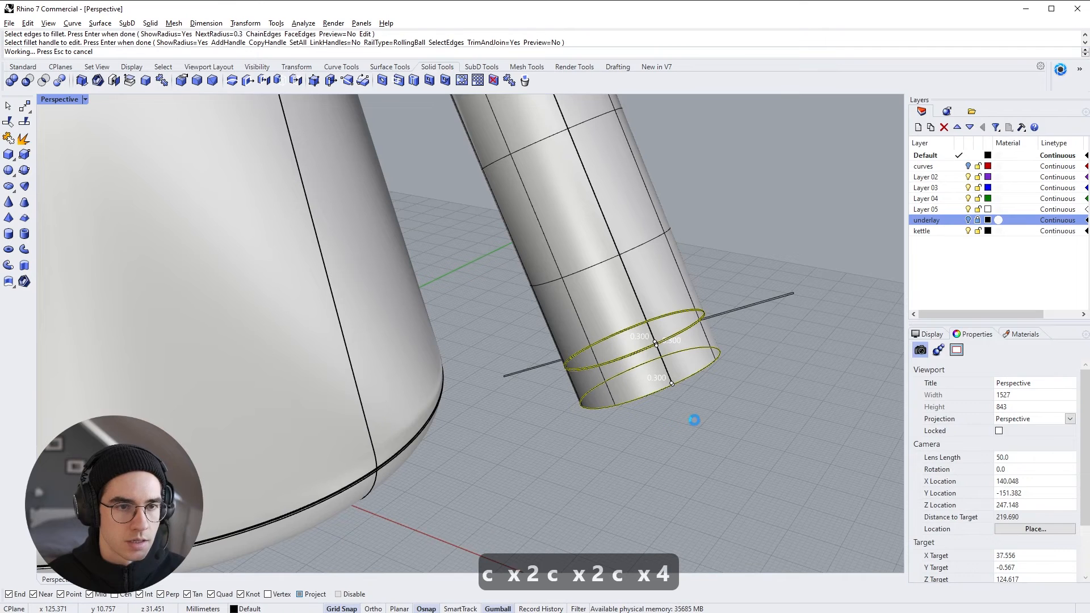
Step: Start an edge fillet with a 0.2 mm radius and chain-select the connecting stub's edge against the kettle body
right_drag(670, 363, 629, 284)
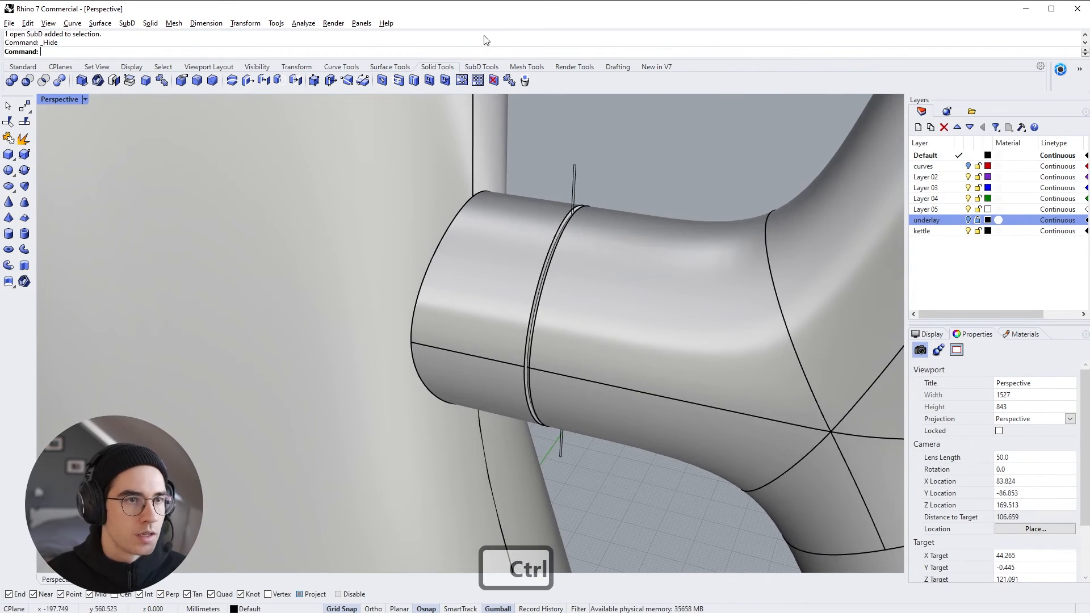
click(197, 80)
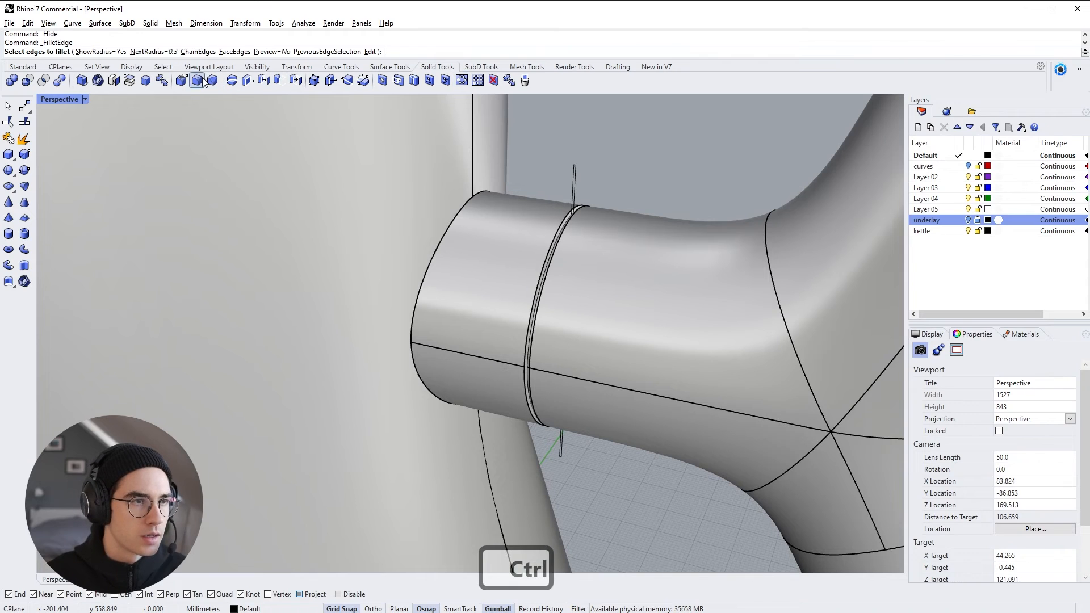
text(0.2)
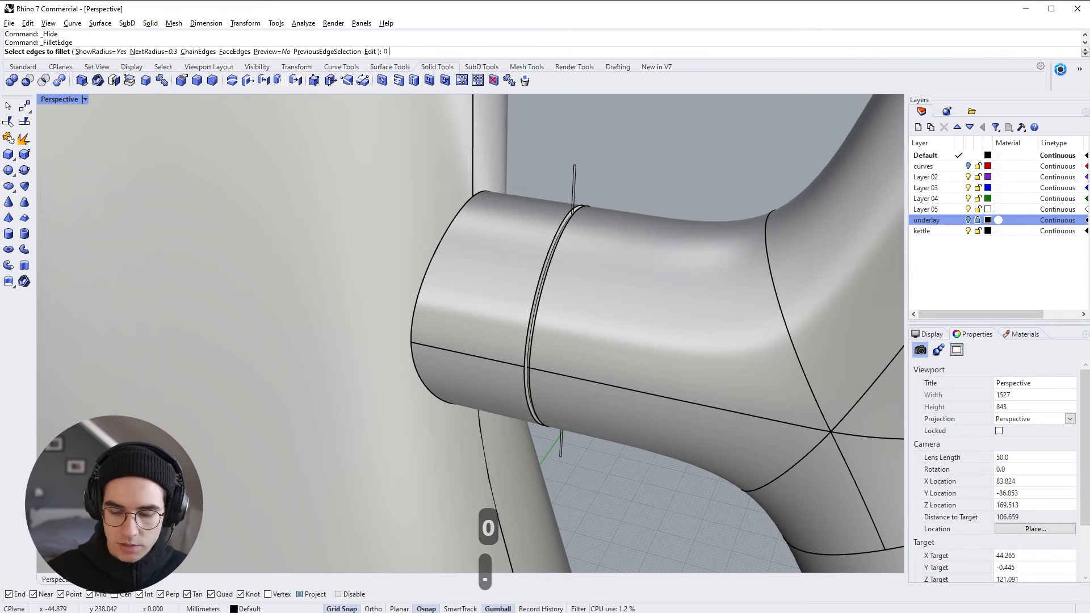
key(Return)
text(c)
right_click(435, 269)
click(436, 272)
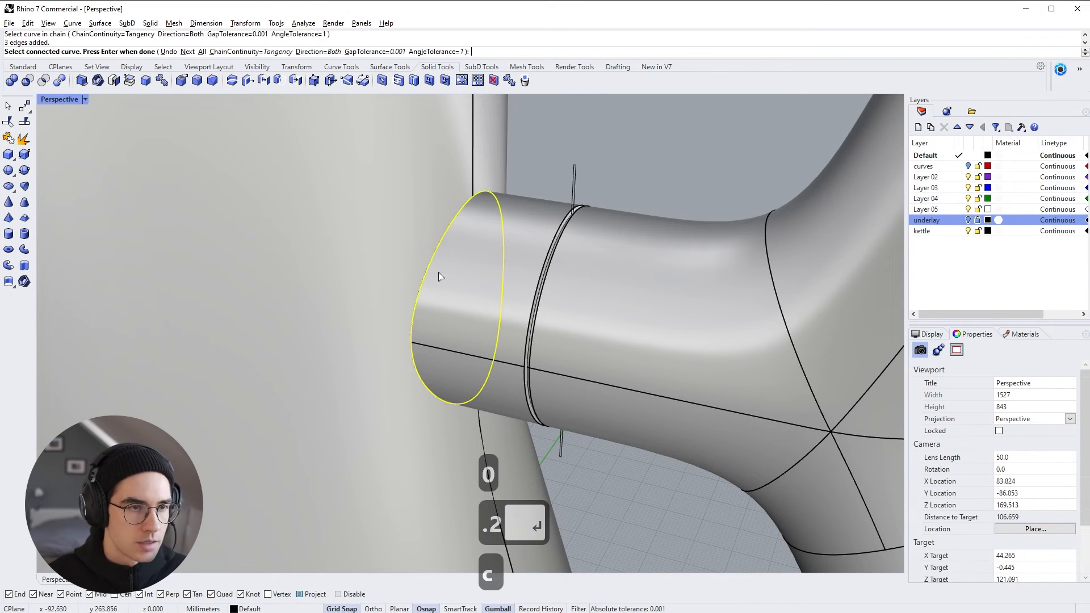
Step: Add the stub's edge at the handle joint as a second chain and apply the 0.2 mm fillets
right_click(535, 315)
text(cc)
key(space)
click(530, 317)
key(space)
key(space)
key(space)
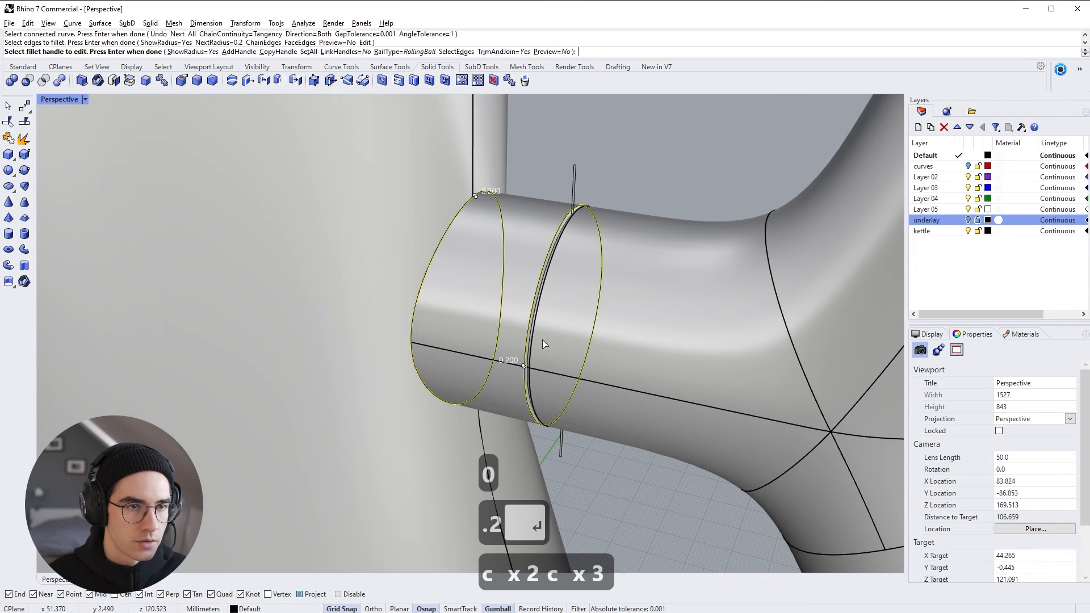
right_drag(550, 328, 580, 236)
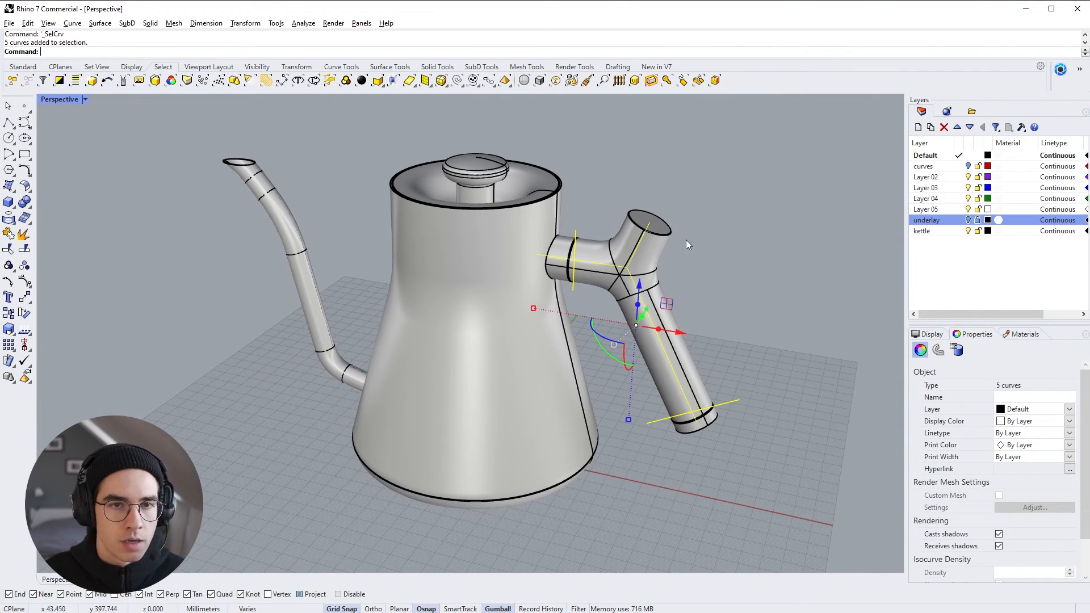
Step: Move the five selected handle construction curves to the curves layer
click(920, 170)
right_click(921, 170)
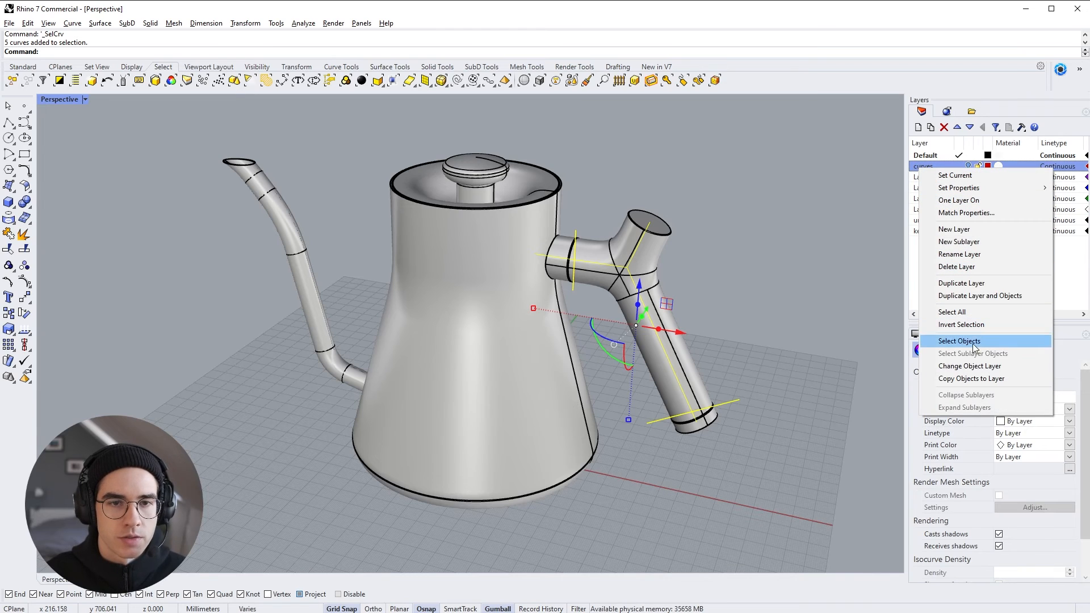
click(974, 366)
click(946, 247)
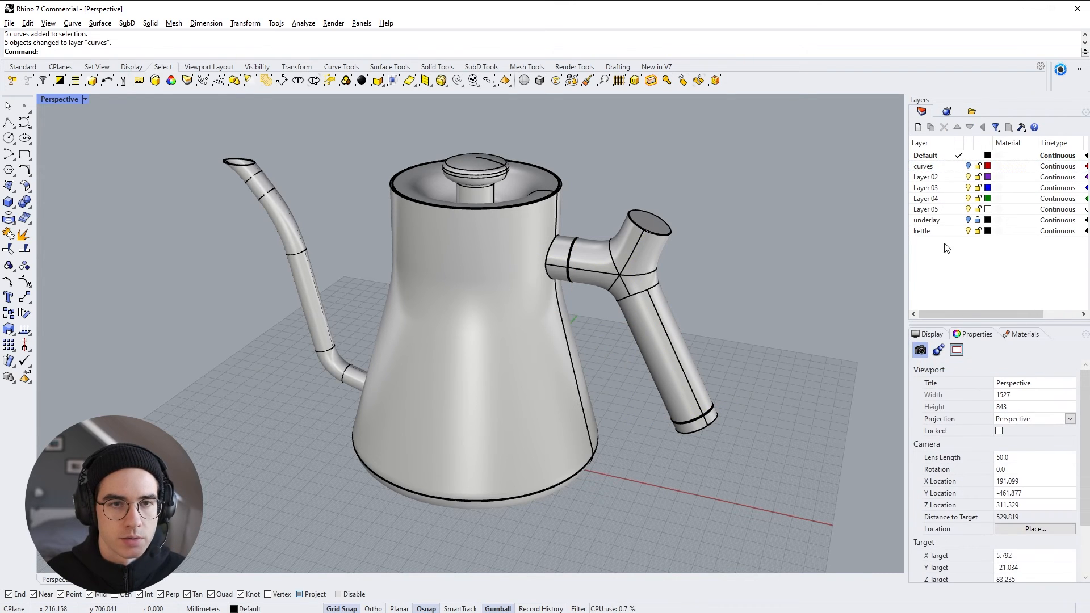
Step: Delete the unused layers Layer 02 through Layer 05
click(944, 178)
shift+click(945, 210)
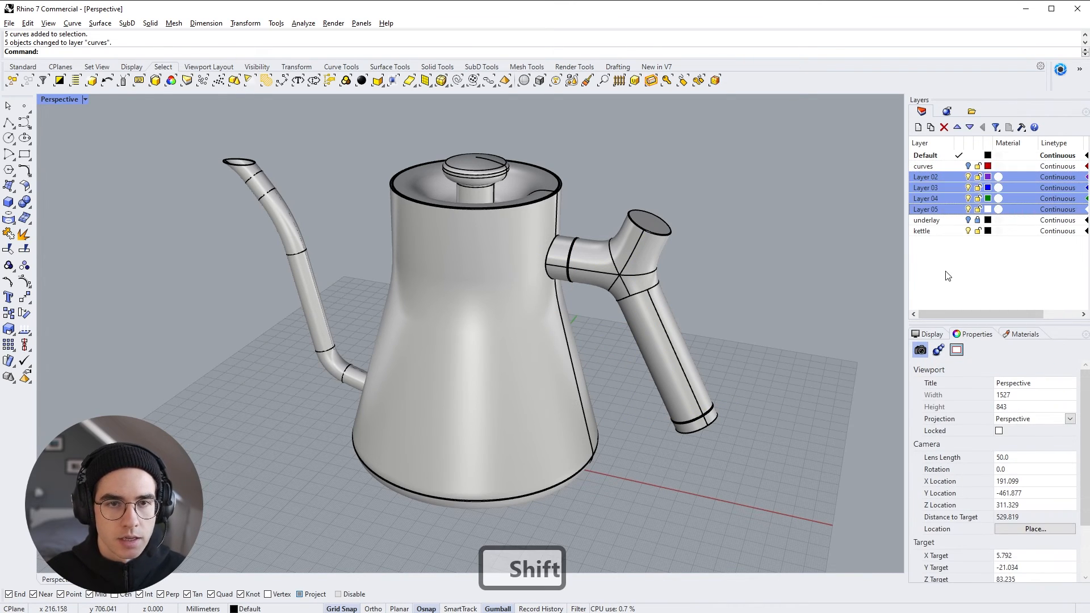
key(Delete)
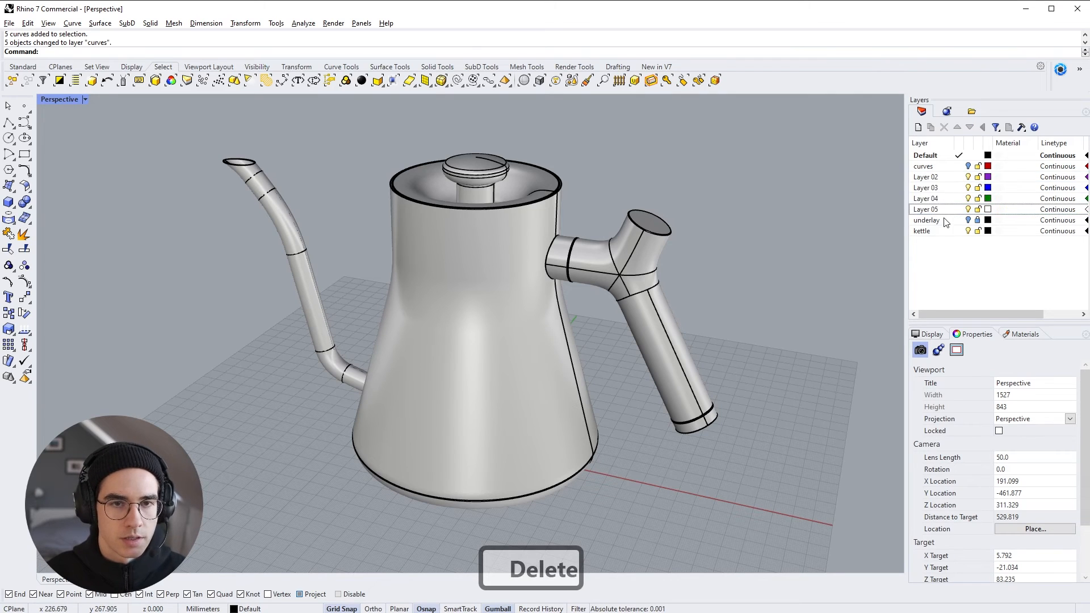
click(943, 128)
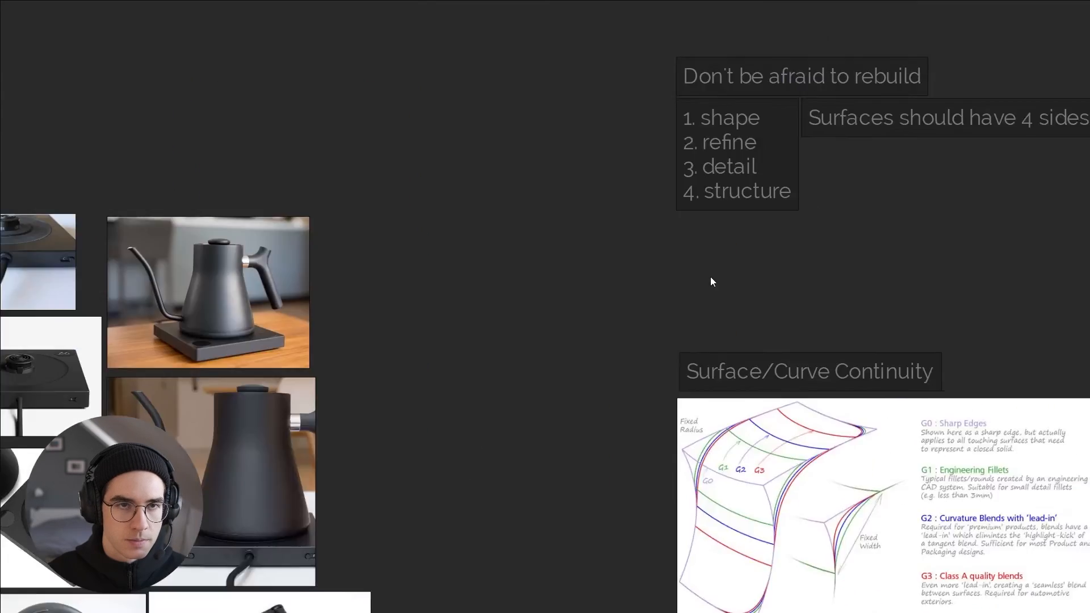
Step: Examine the workflow note listing shape, refine, detail and structure on the reference board, and return to Rhino
scroll(750, 140, up, 3)
middle_drag(751, 140, 601, 325)
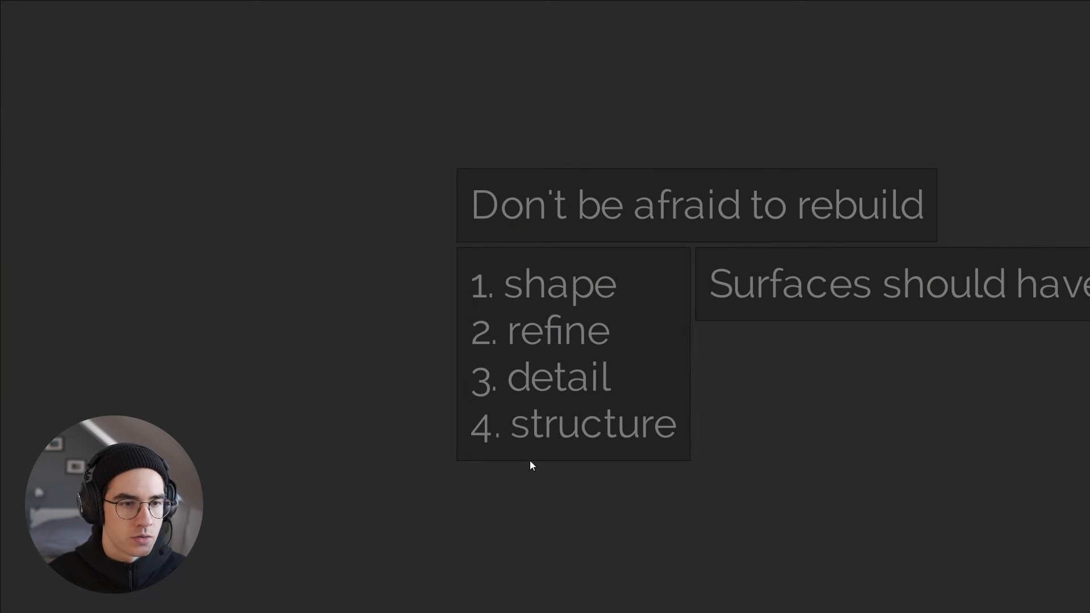
key(alt+Tab)
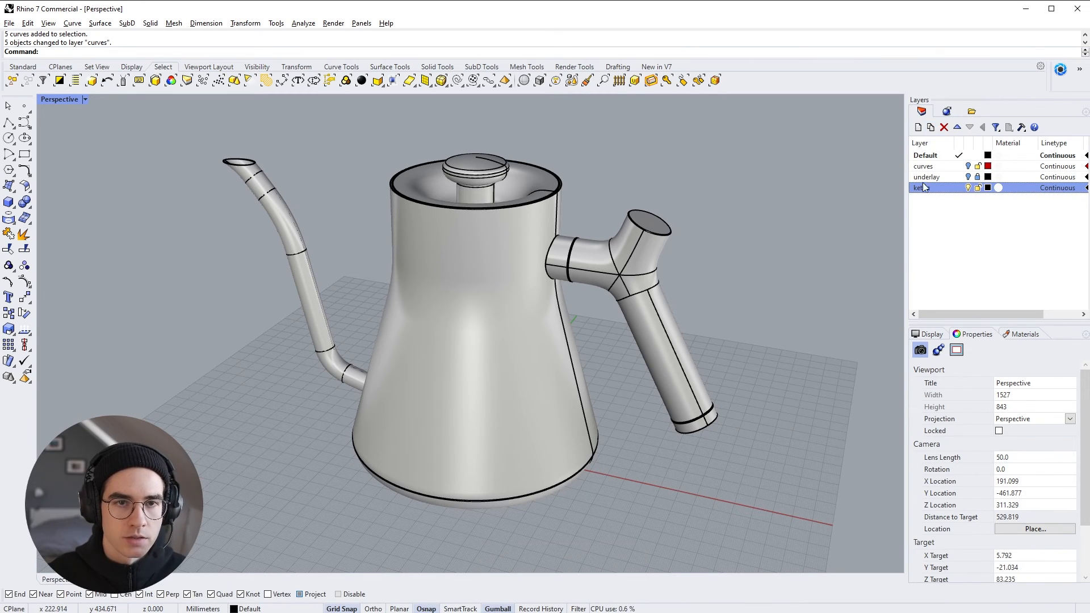
Step: Create two sublayers under the kettle layer named body and lid
click(930, 127)
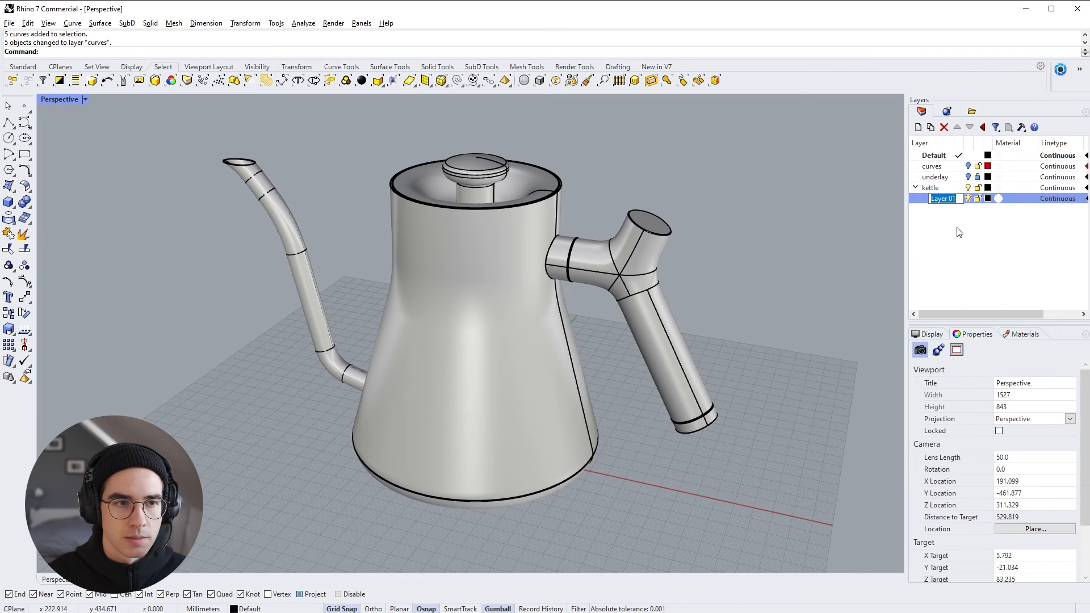
text(body)
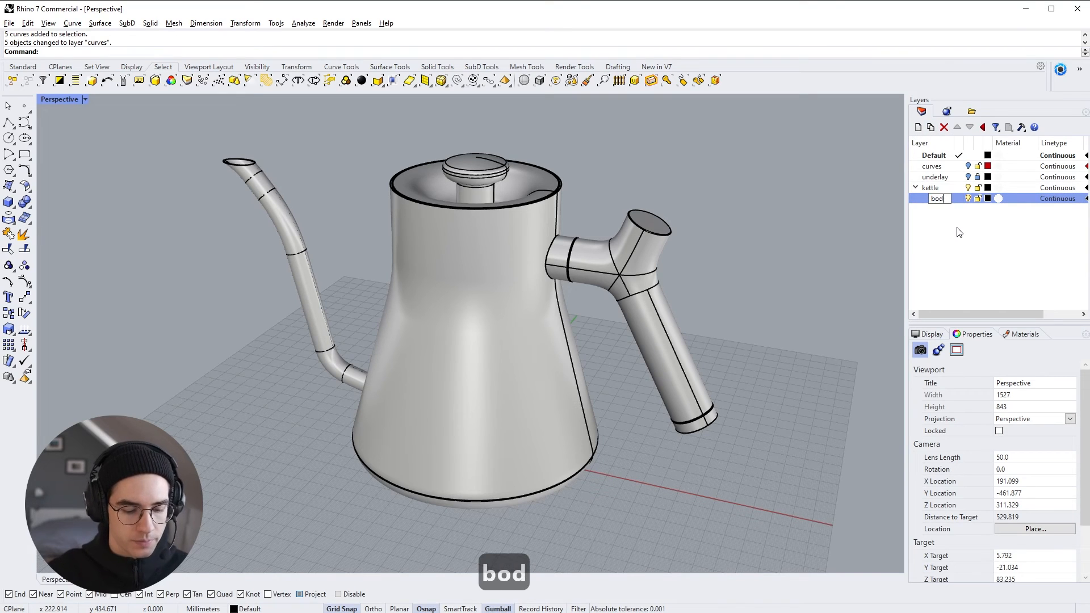
key(Return)
click(917, 127)
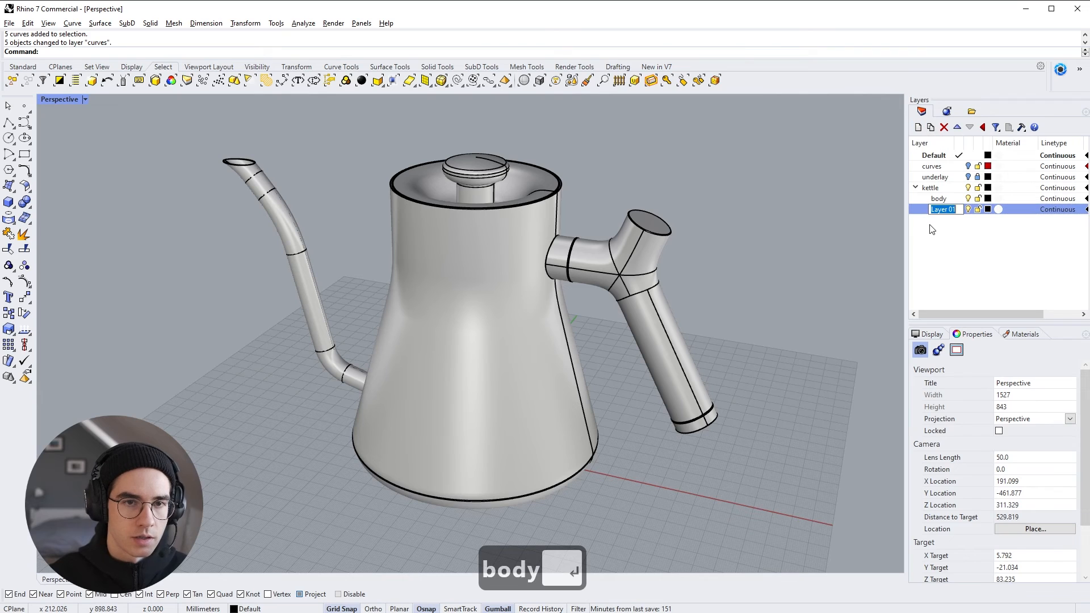
text(lid)
key(Return)
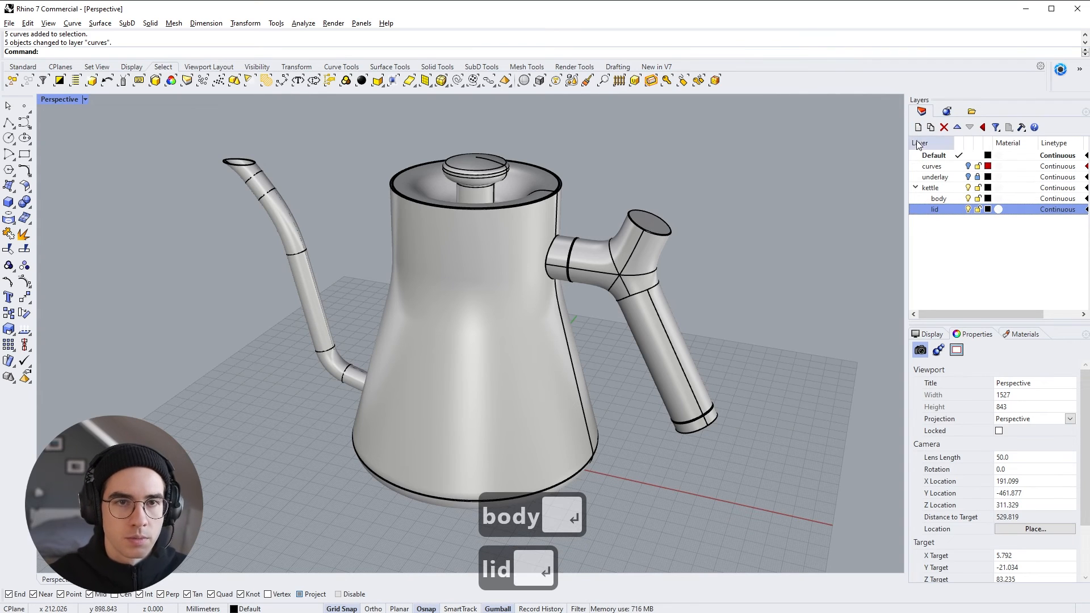
Step: Add two more kettle sublayers named base and handle
click(917, 127)
text(base)
key(Return)
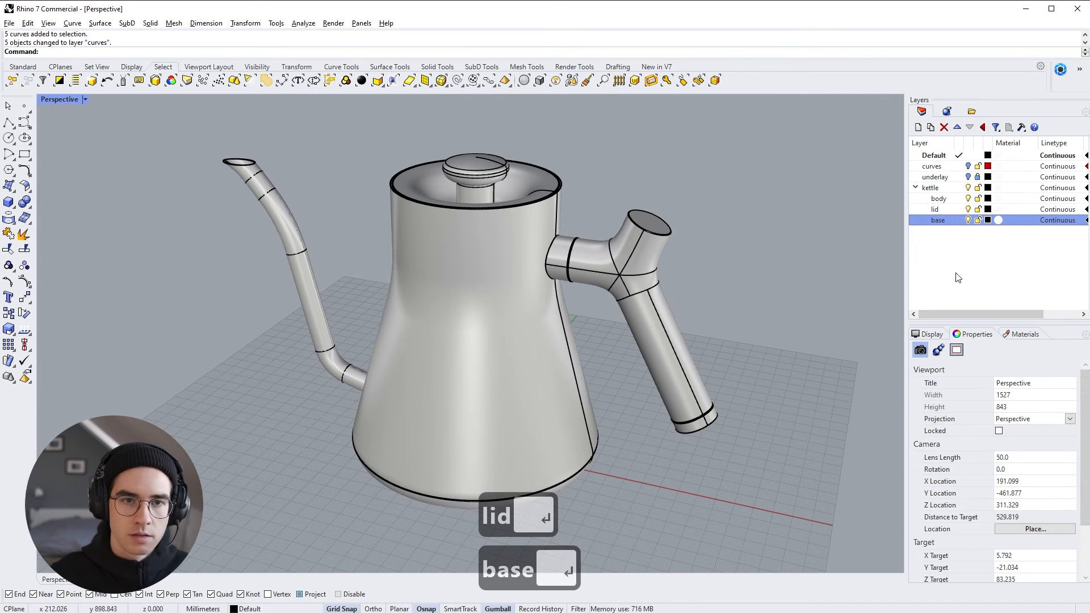
click(917, 127)
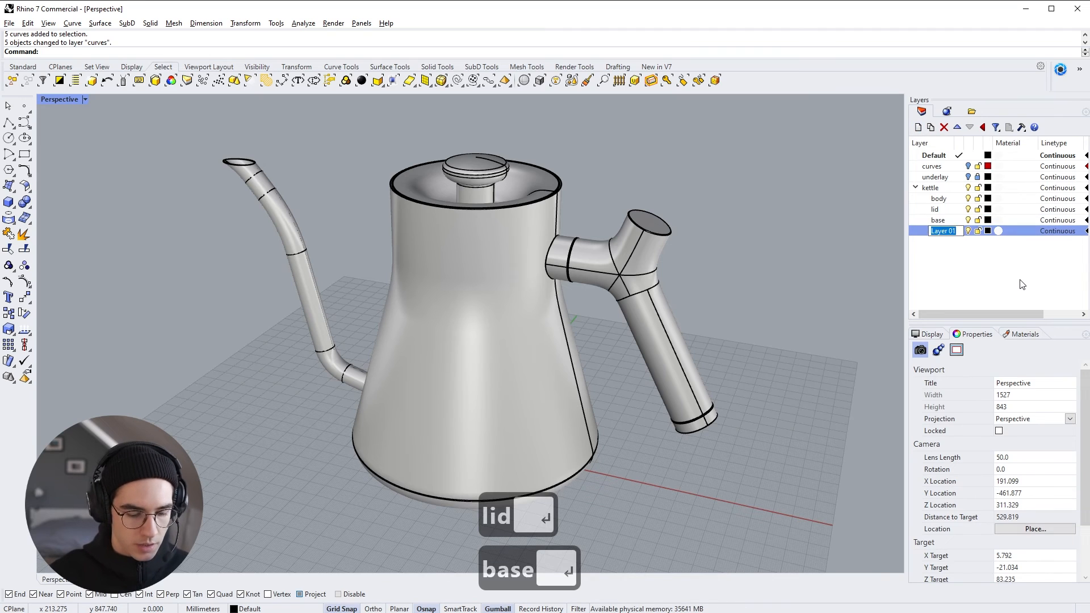
text(handle)
key(Return)
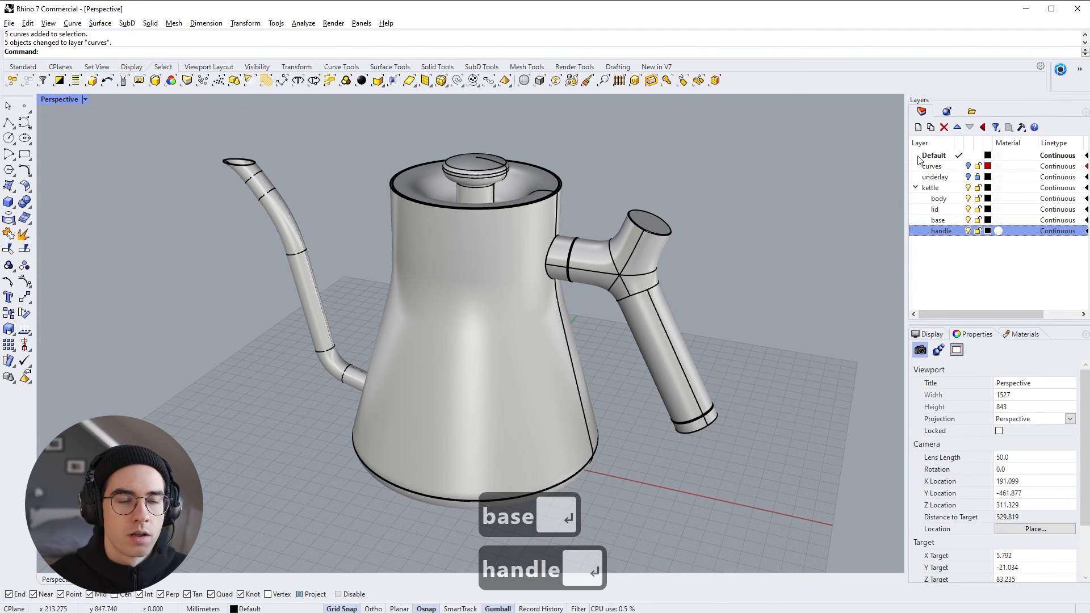
Step: Add kettle sublayers named knob and metal connection
click(918, 127)
text(knob)
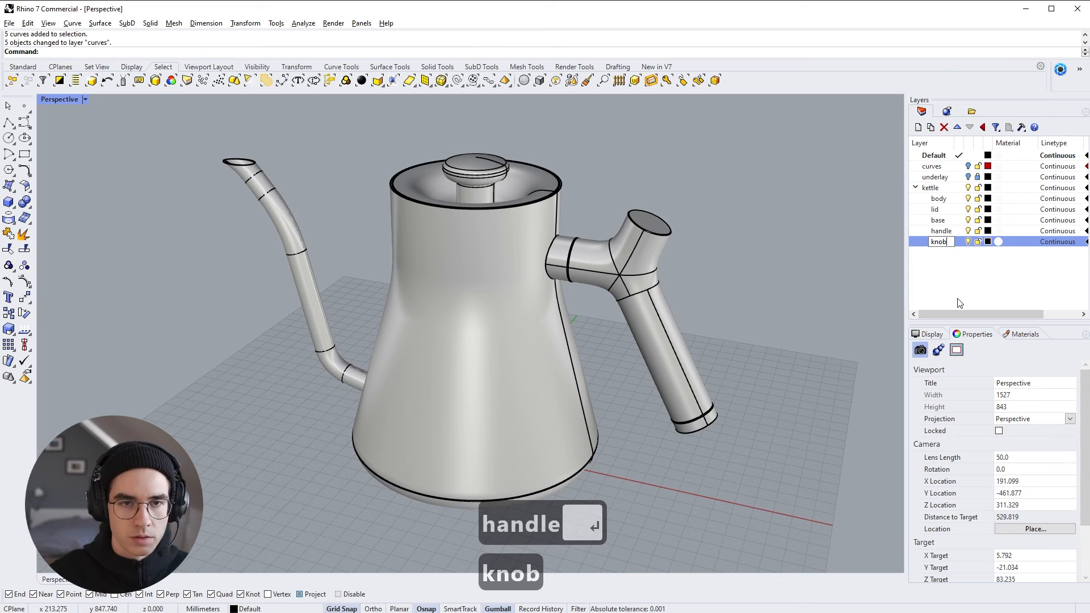
key(Return)
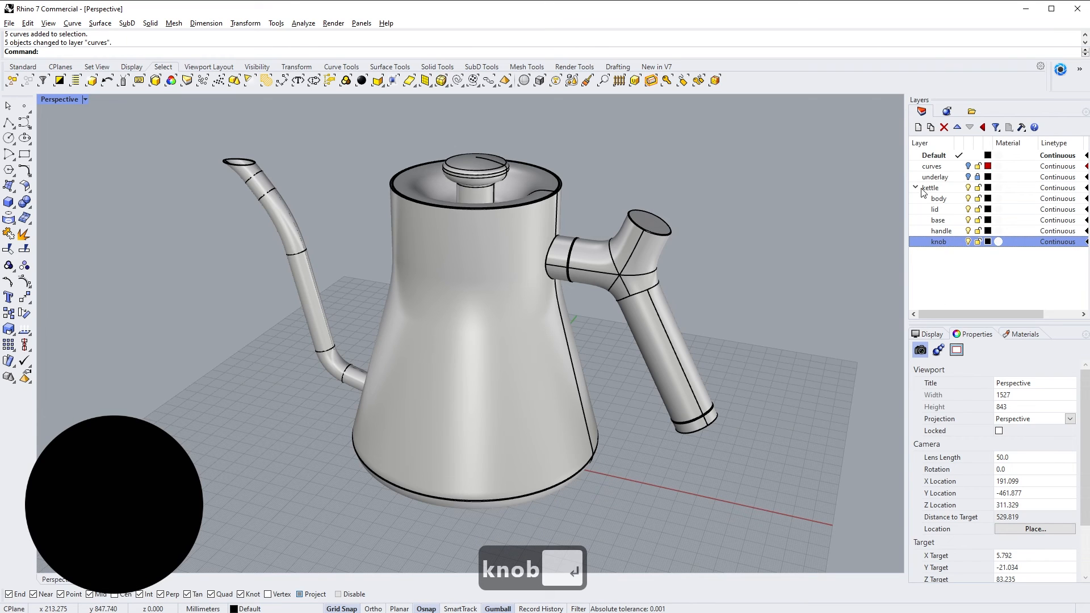
click(917, 127)
text(meta)
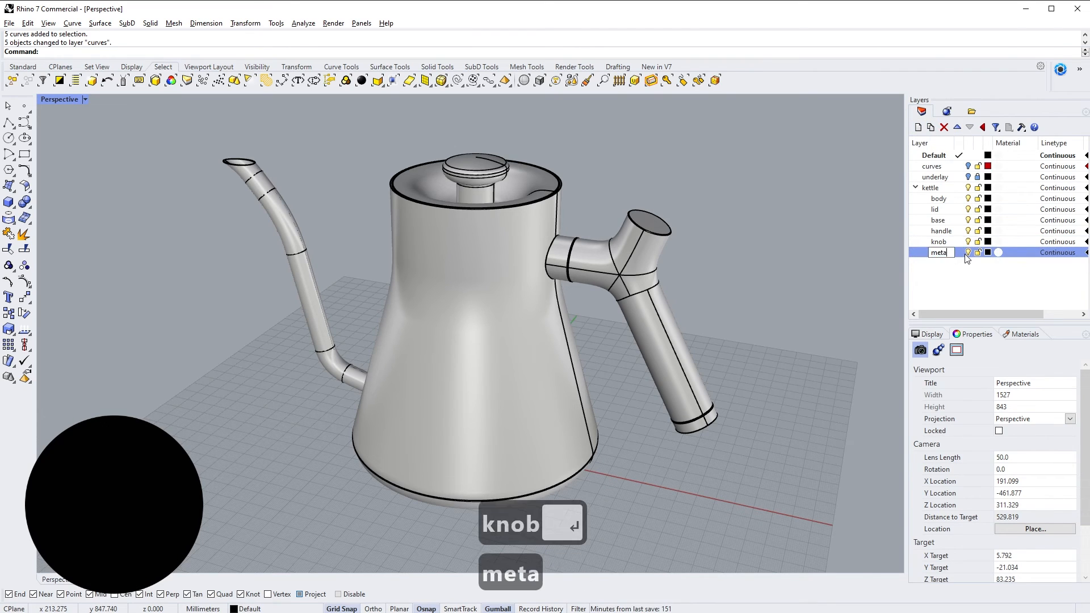
text(l connection)
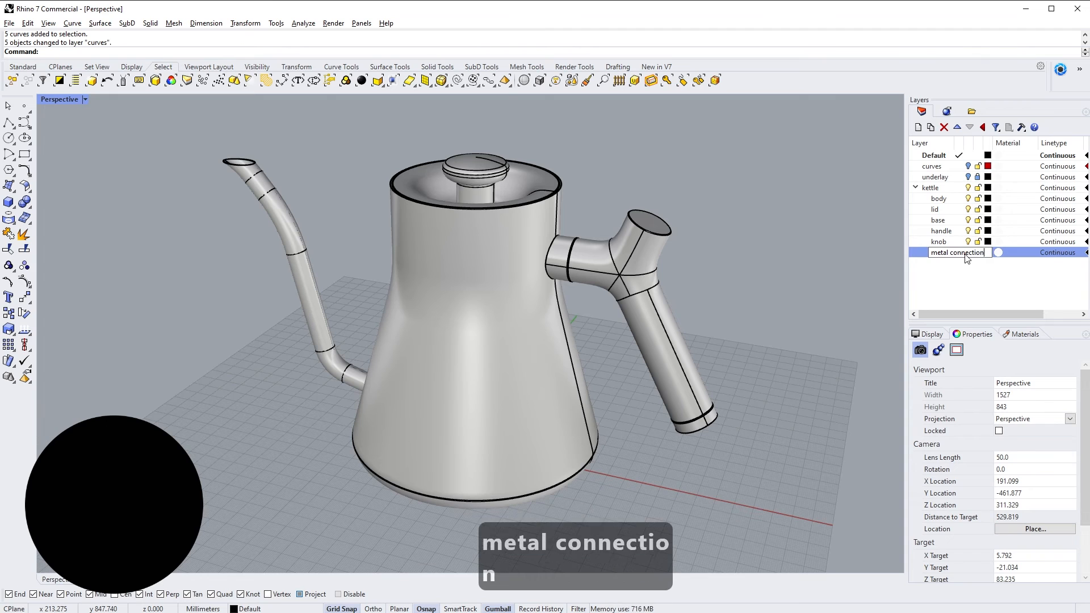
key(Return)
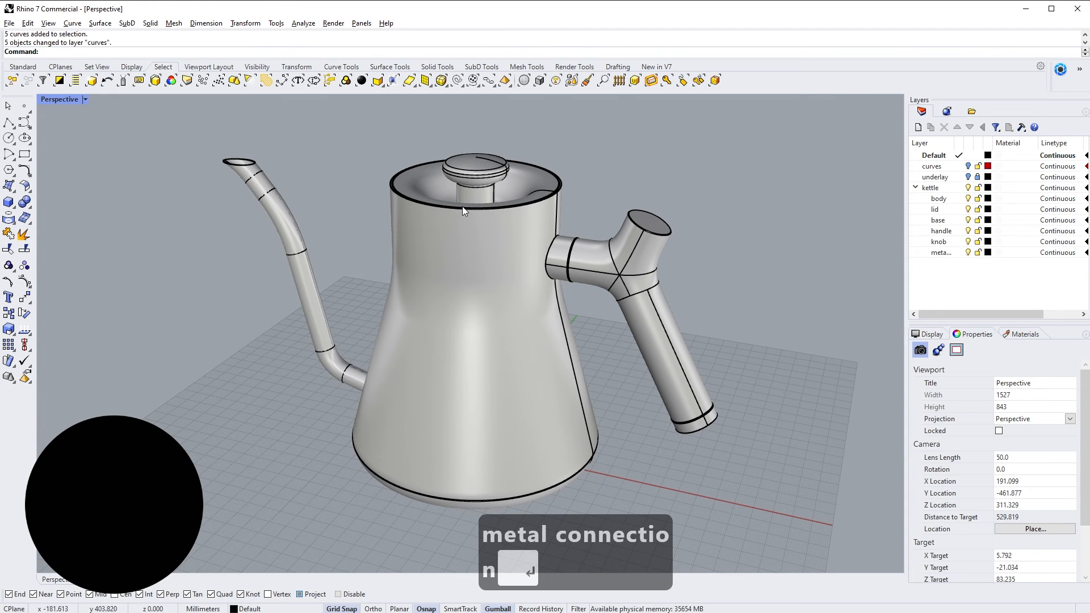
Step: Widen the layer name column and move the kettle body with its spout to the body layer
click(447, 243)
drag(955, 147, 968, 146)
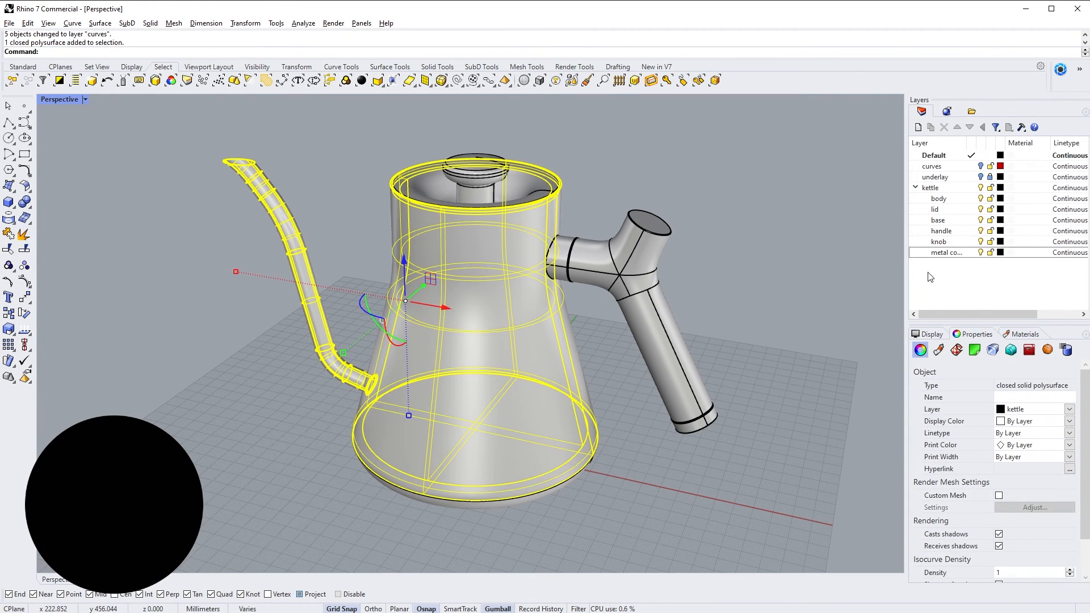
right_click(947, 203)
click(985, 319)
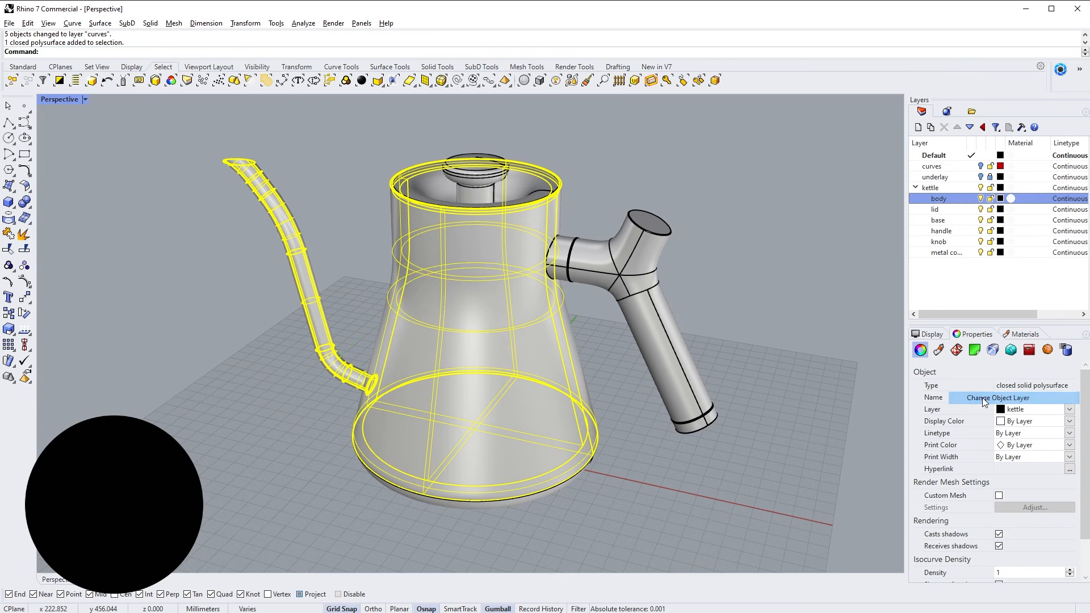
key(Escape)
Step: Select the lid solid in the kettle's opening and move it to the lid layer
click(552, 188)
click(579, 235)
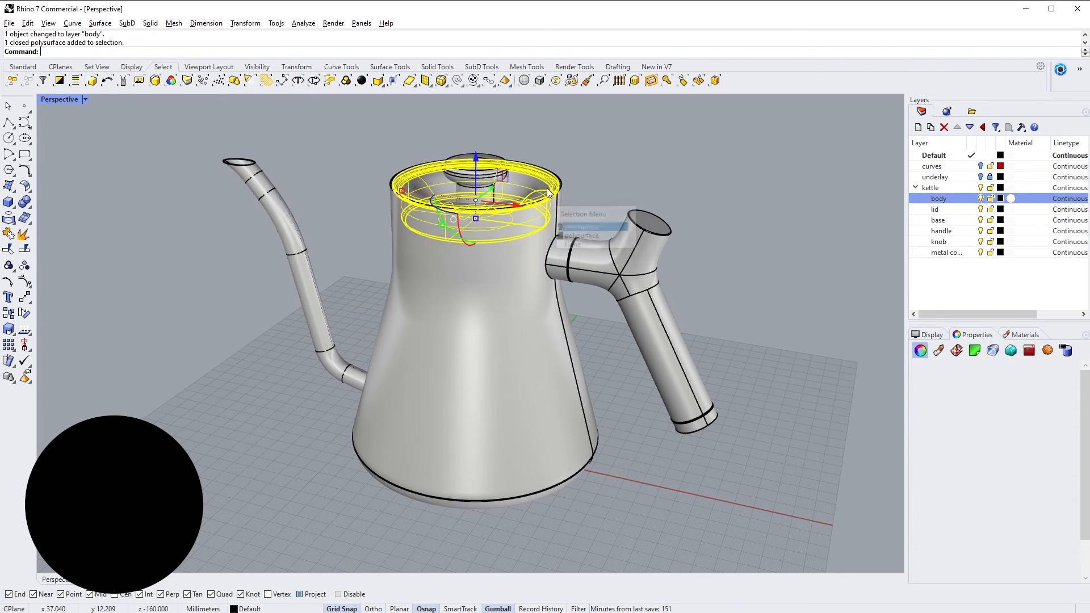
right_click(942, 207)
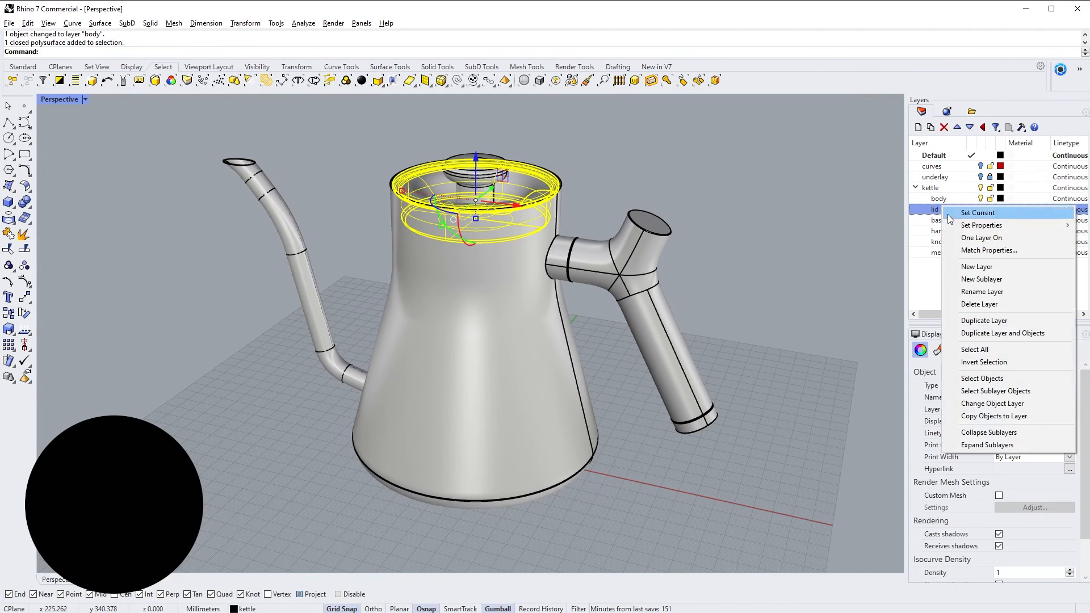
click(992, 403)
Step: Move the knob solid on the lid to the knob layer and clear the selection
click(481, 181)
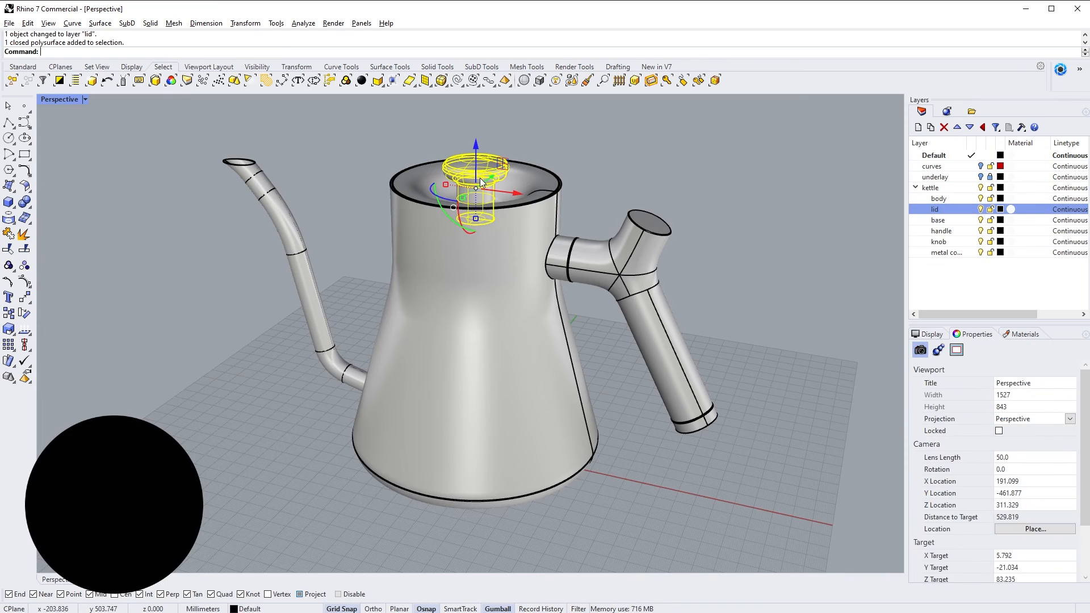
right_click(943, 243)
click(993, 440)
key(Escape)
Step: Move the branching handle and its lower end piece together to the handle layer
shift+click(691, 418)
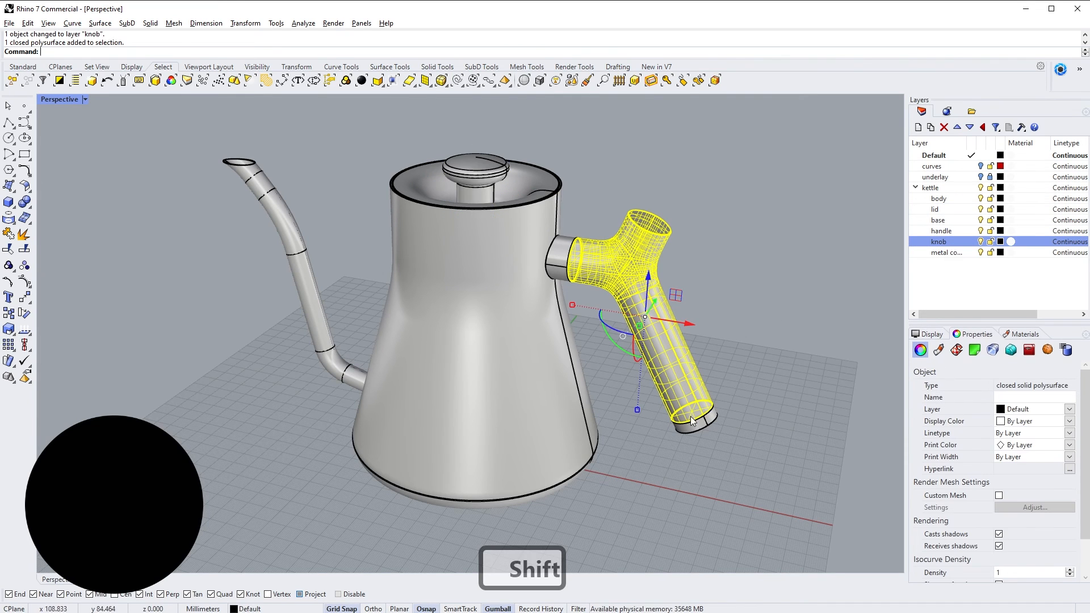
shift+click(691, 420)
right_click(948, 237)
click(993, 441)
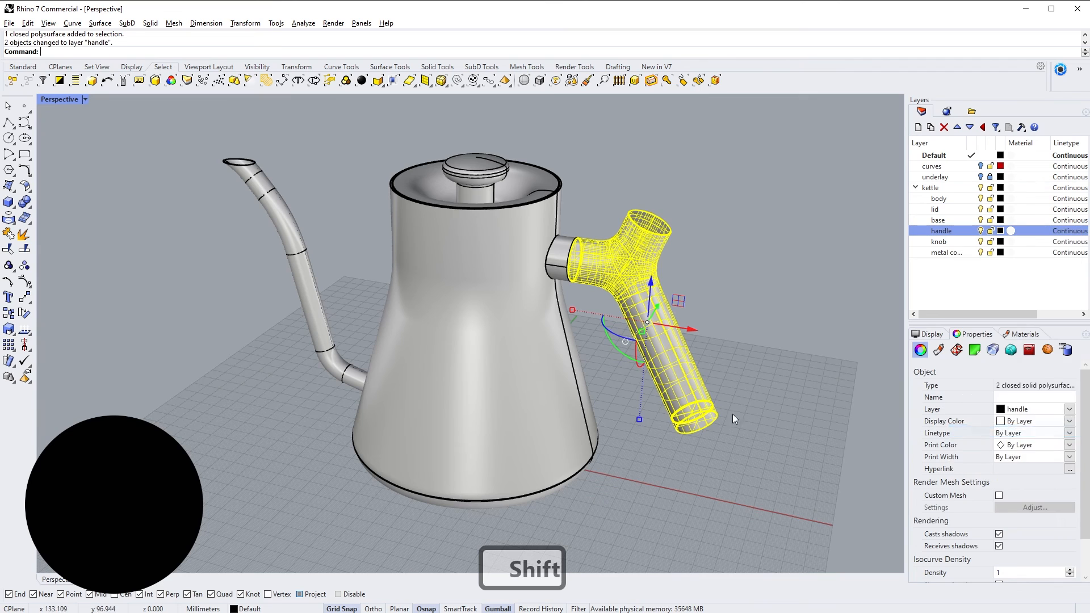
key(Escape)
Step: Move the stub between the kettle body and the handle to the metal connection layer
shift+click(563, 258)
right_click(946, 252)
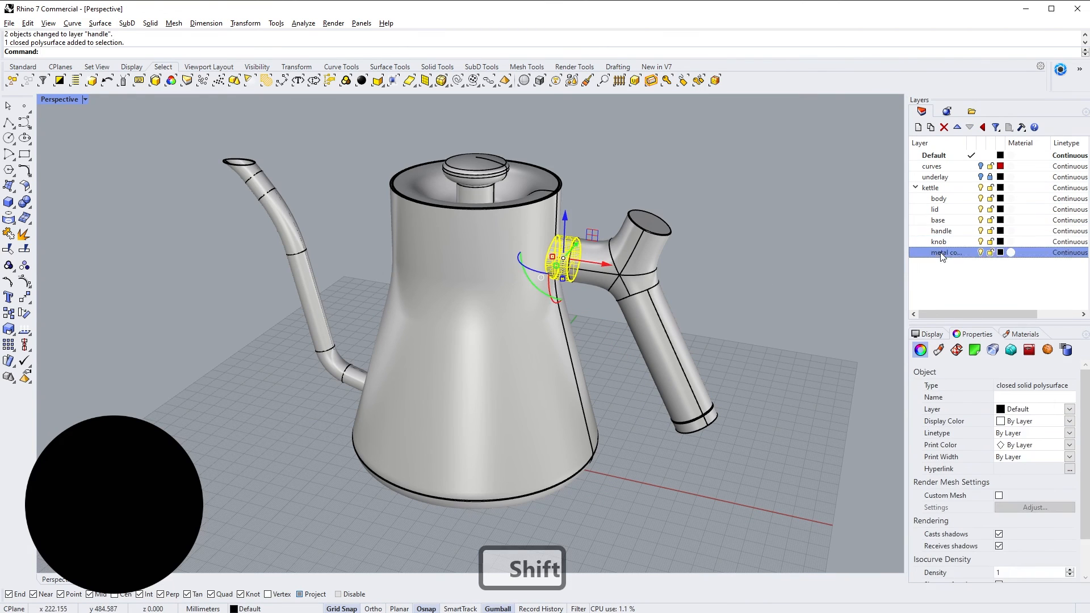
click(990, 448)
key(Escape)
Step: Select the disc-shaped solid at the bottom of the kettle and move it to the base layer
click(566, 487)
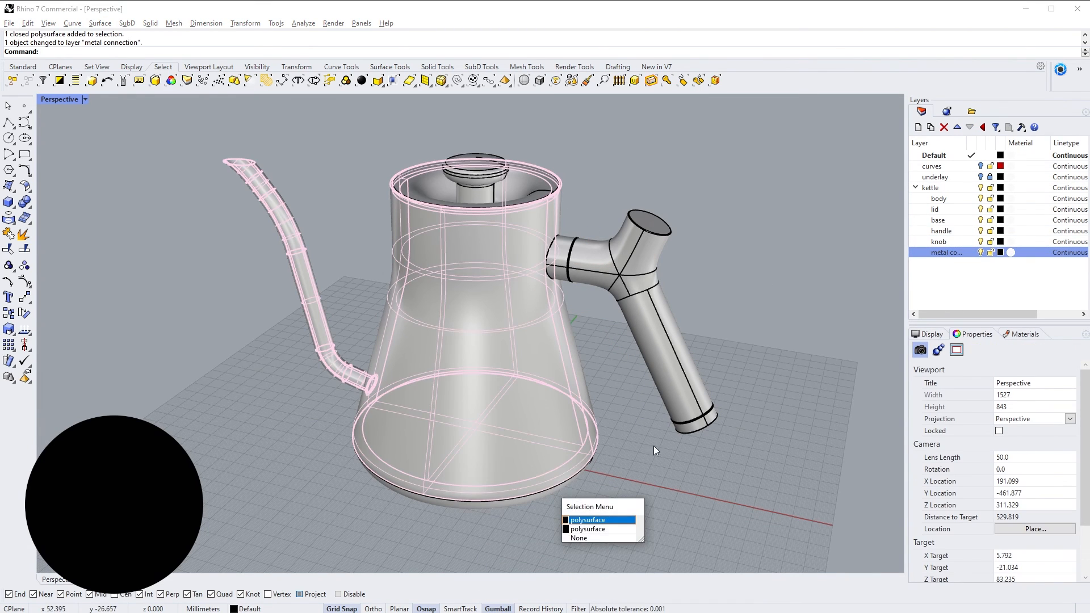
click(602, 511)
right_click(947, 221)
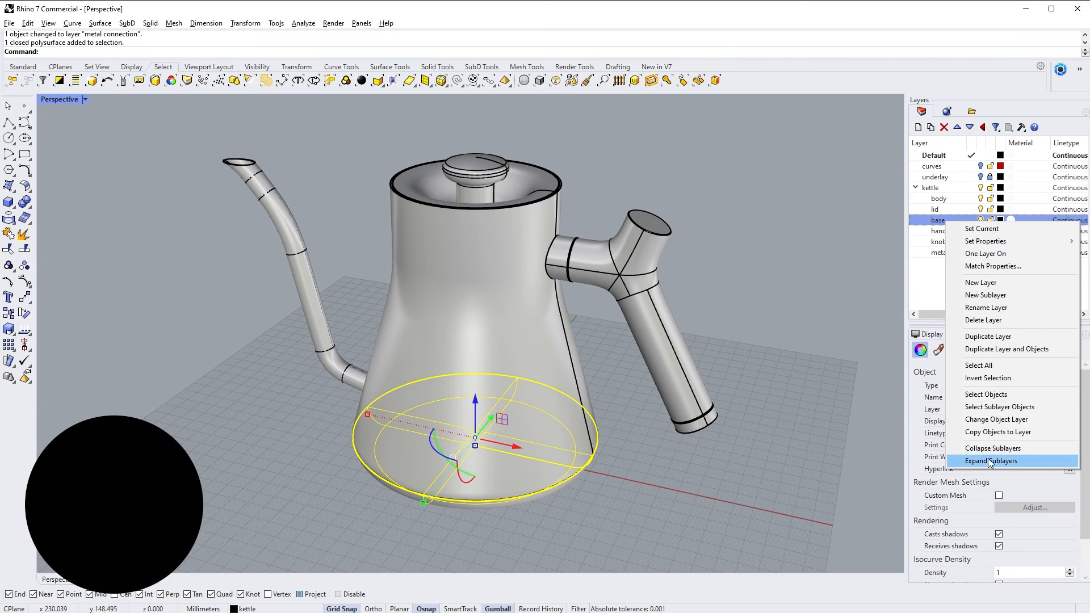
click(999, 419)
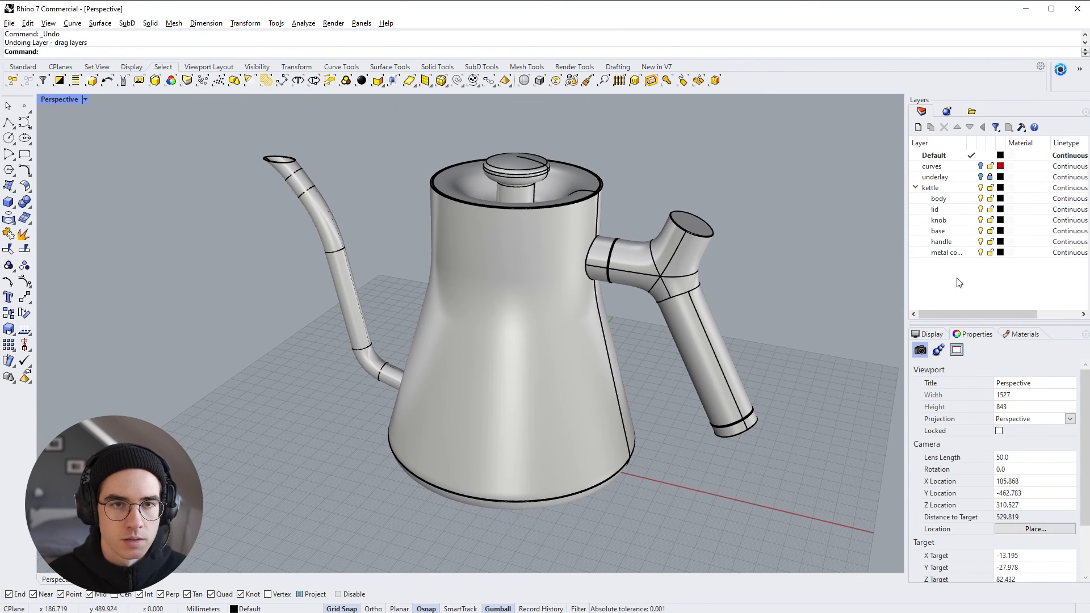
Step: Nest the knob layer under the lid layer and the metal connection layer under the handle layer
drag(938, 225, 936, 209)
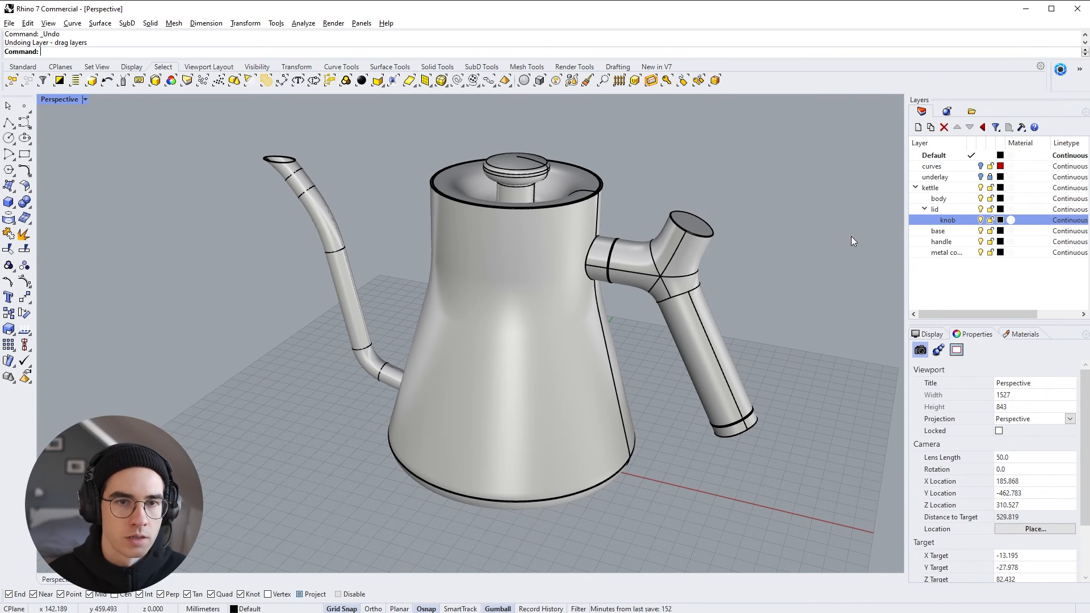
click(942, 253)
shift+click(942, 242)
drag(942, 241, 944, 244)
Step: Hide and reshow the handle layer and the lid layer in turn to check their nested sublayers
click(980, 242)
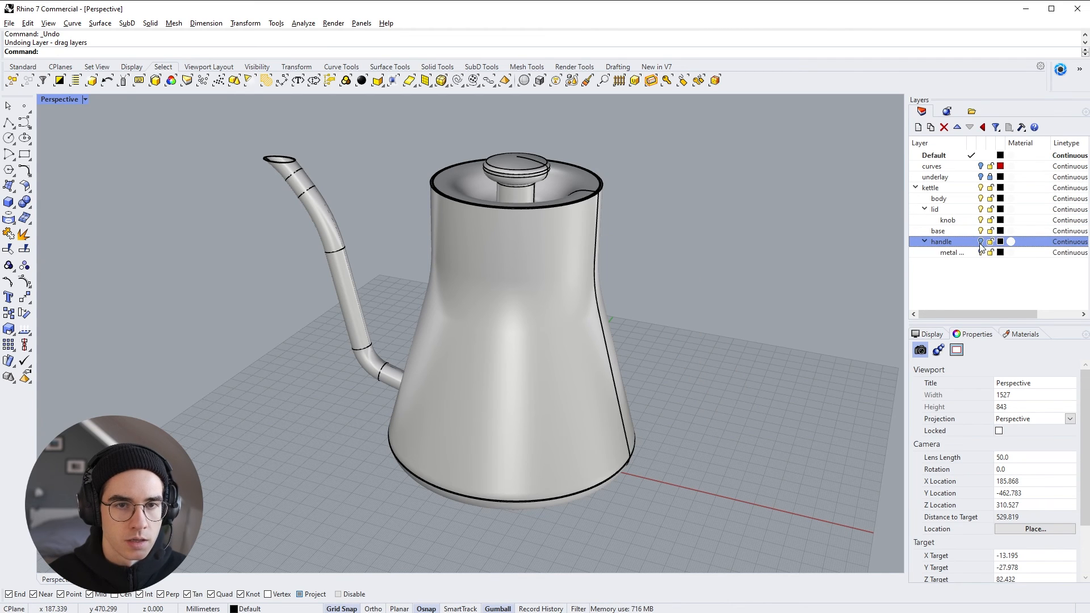
click(980, 242)
click(981, 210)
click(980, 209)
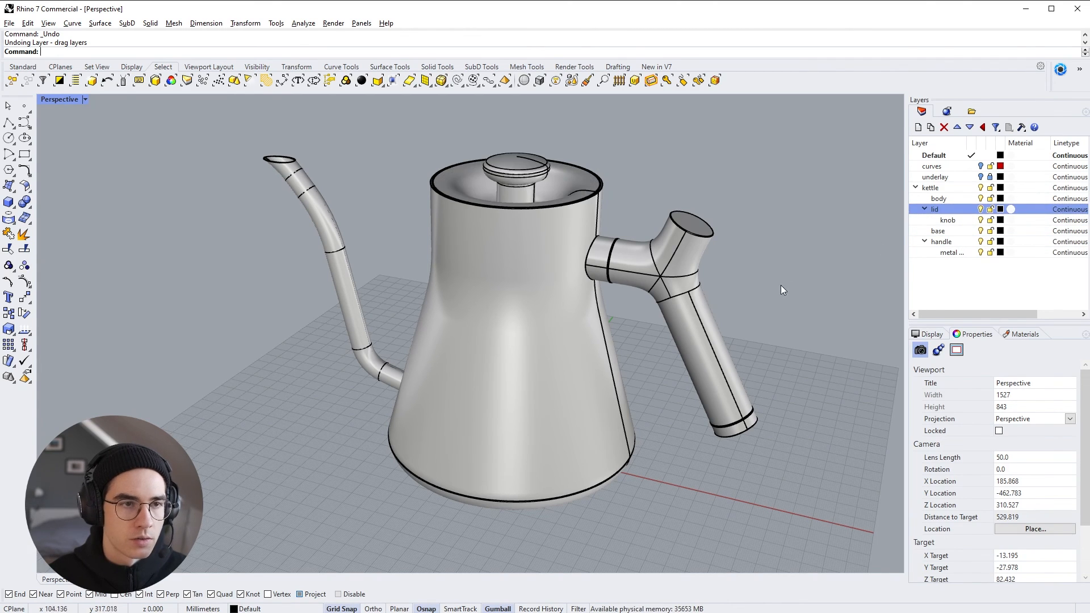
right_drag(783, 290, 763, 289)
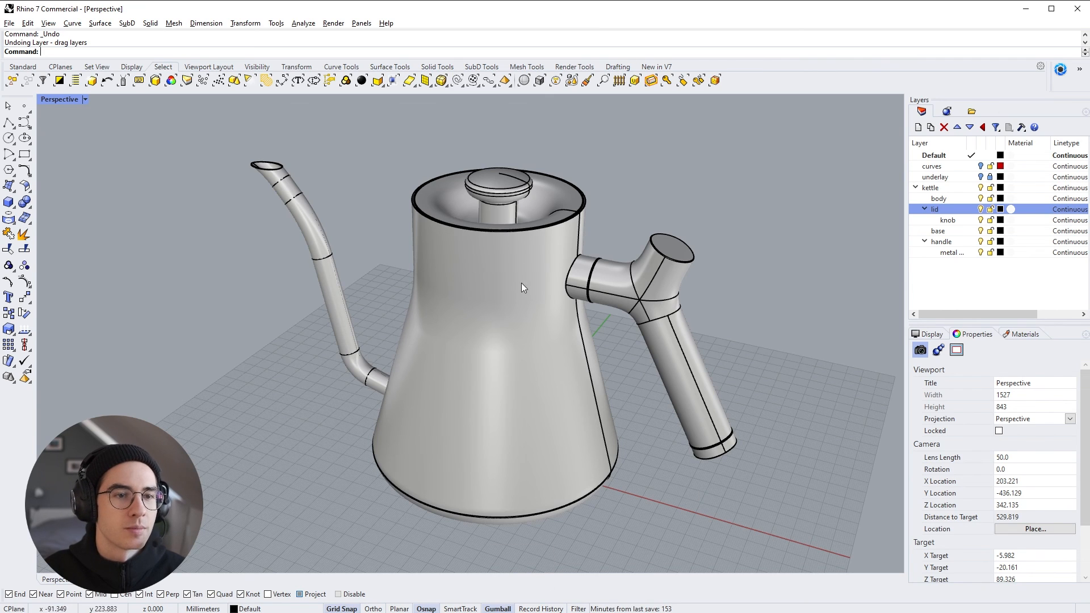
ctrl+right_drag(521, 282, 466, 390)
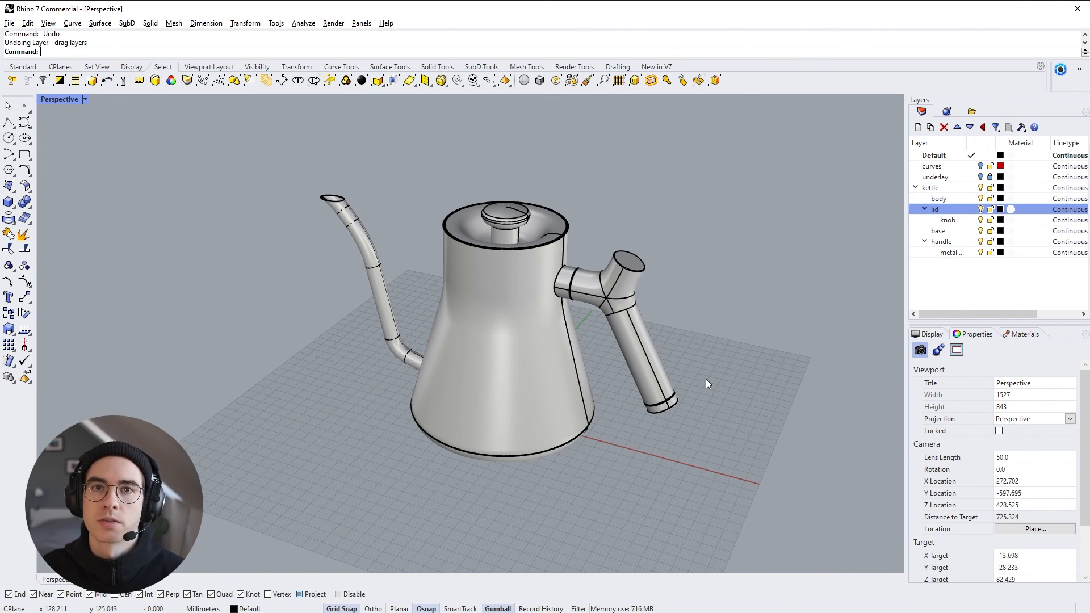
scroll(706, 379, up, 2)
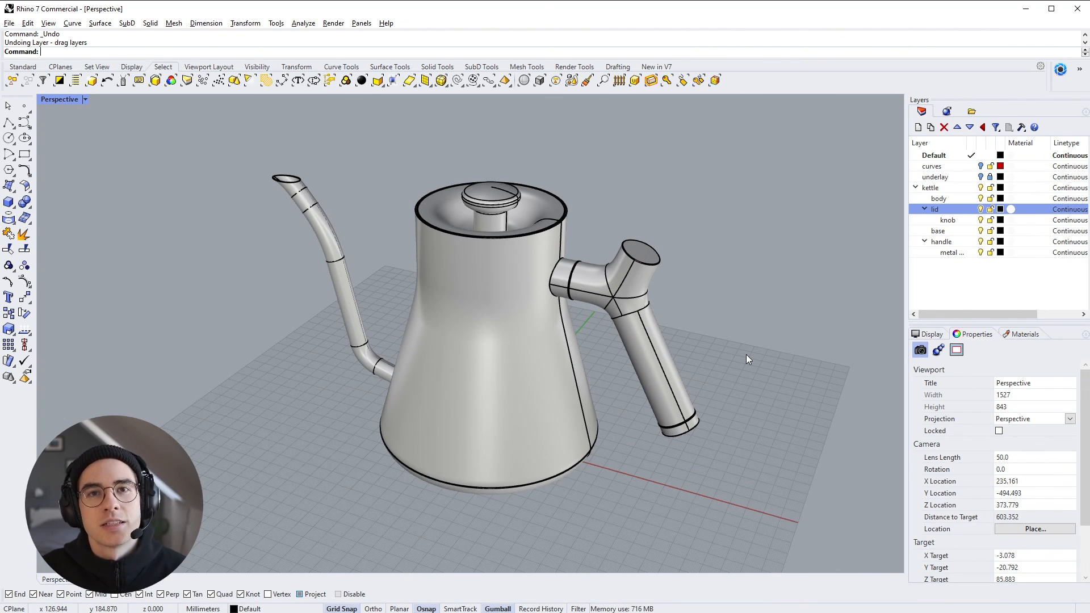